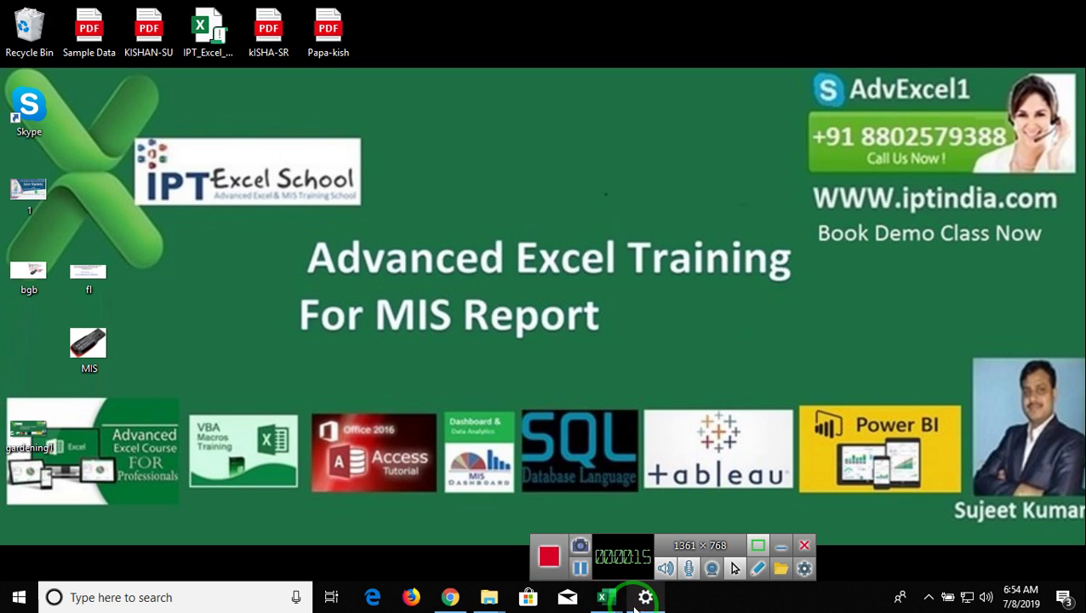
- Bring the 4WMS workbook forward and switch to its 4WMS report sheet
left_click(606, 597)
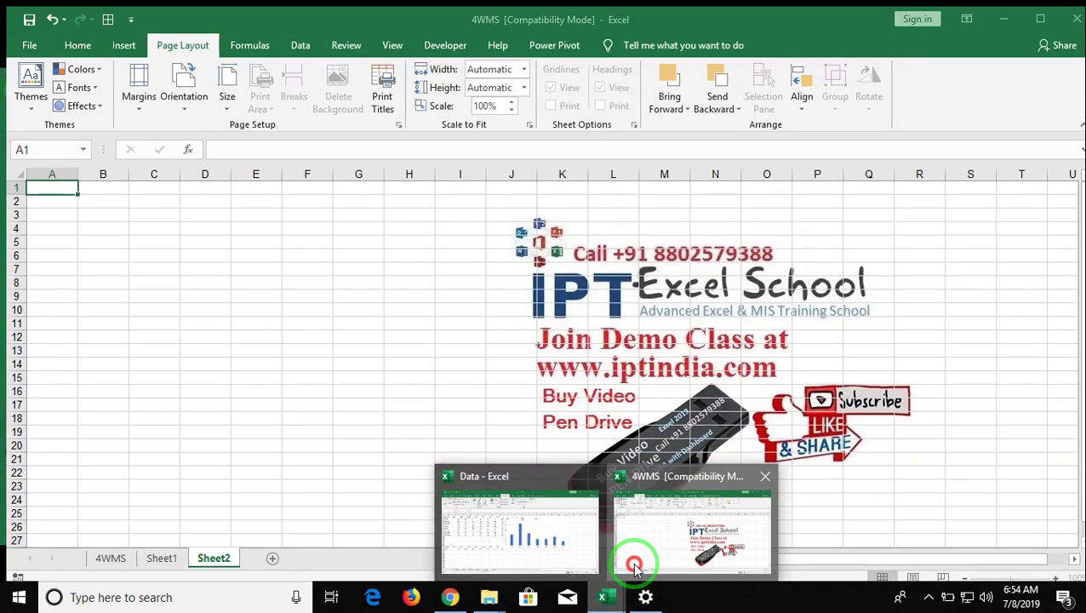
left_click(634, 568)
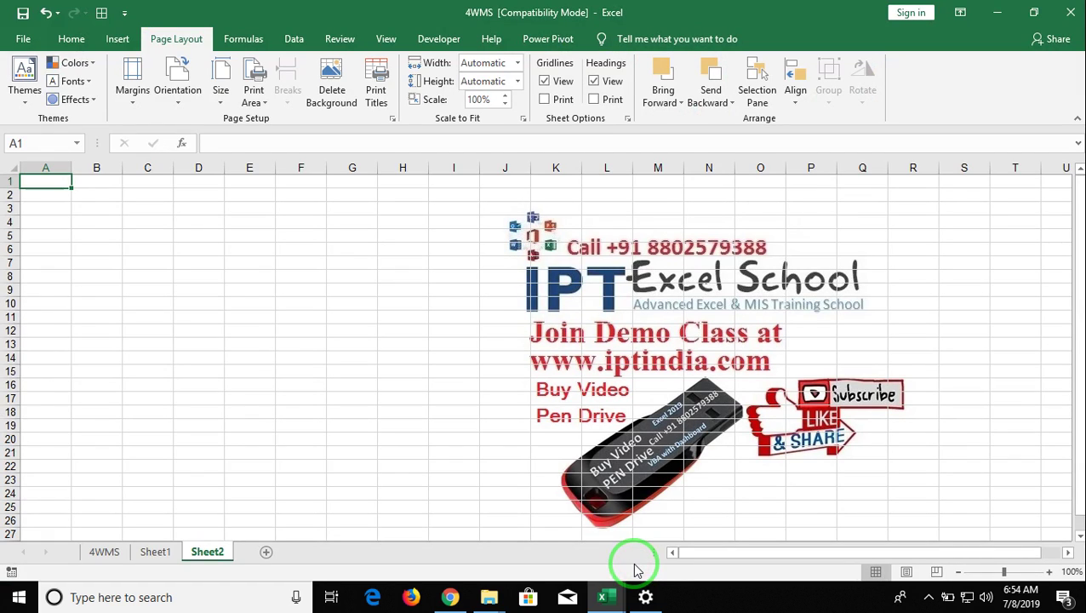
left_click(105, 551)
left_click_drag(110, 549, 77, 261)
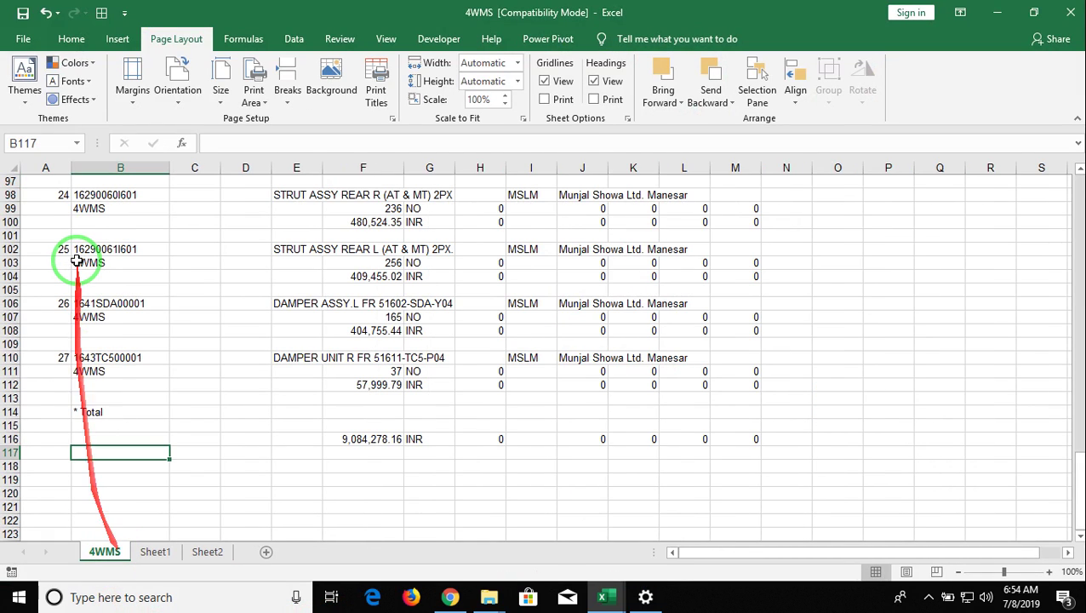
- Move up through the report, then across row 3 to the Unit and Returns columns
key("ctrl+Up")
key("ctrl+Up")
key("ctrl+Up")
key("ctrl+Up")
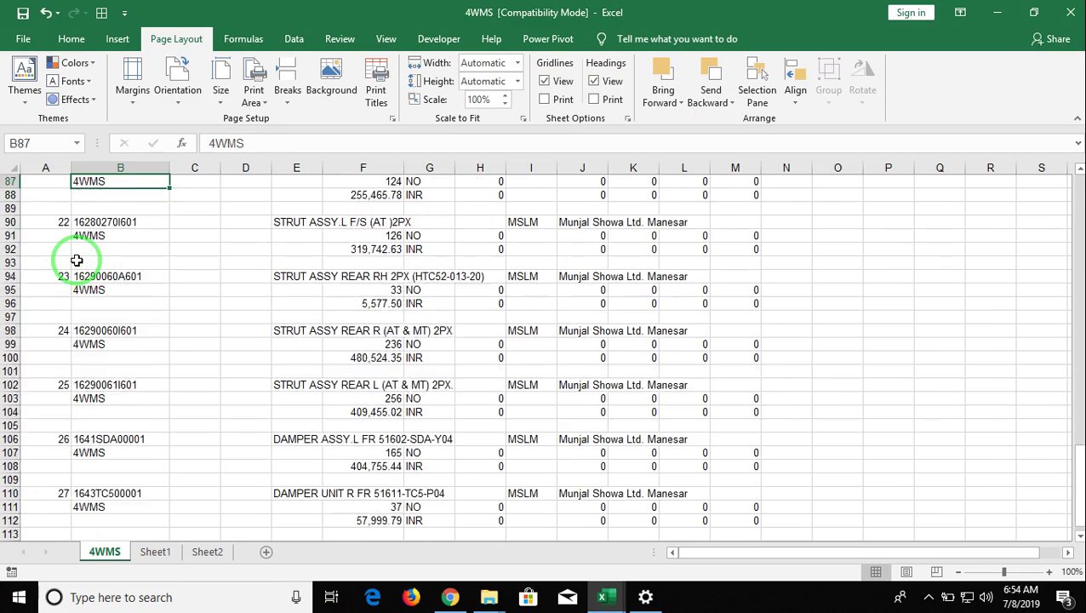
key("ctrl+Up")
key("ctrl+Up")
key("ctrl+Up")
key("ctrl+Up")
key("ctrl+Up")
key("ctrl+Up")
key("ctrl+Up")
key("ctrl+Up")
key("ctrl+Up")
key("Down")
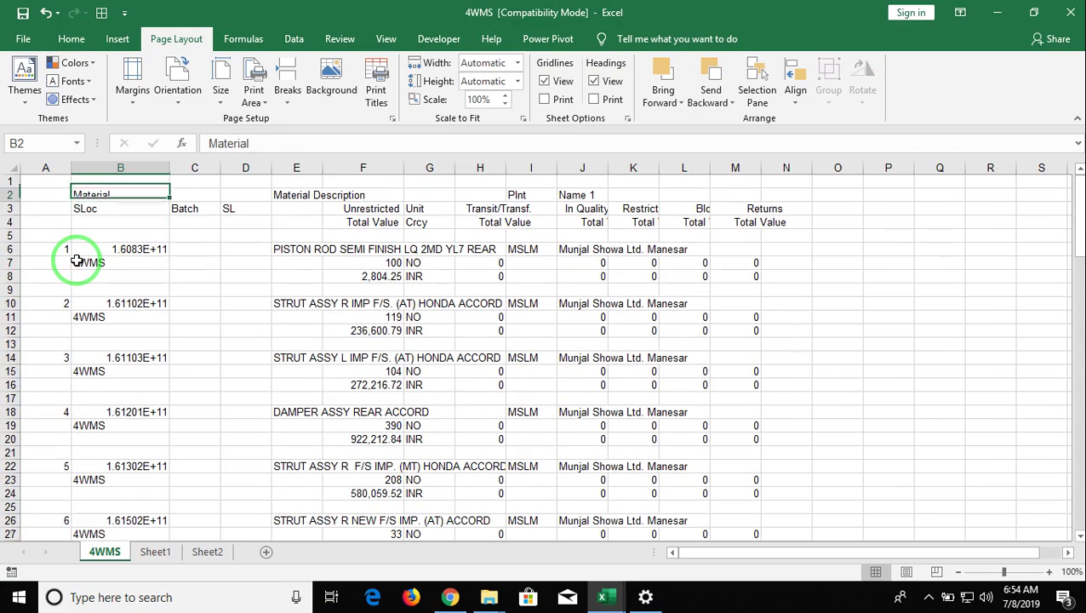
key("Down")
key("Right")
key("Right")
key("Right")
key("Right")
key("Right")
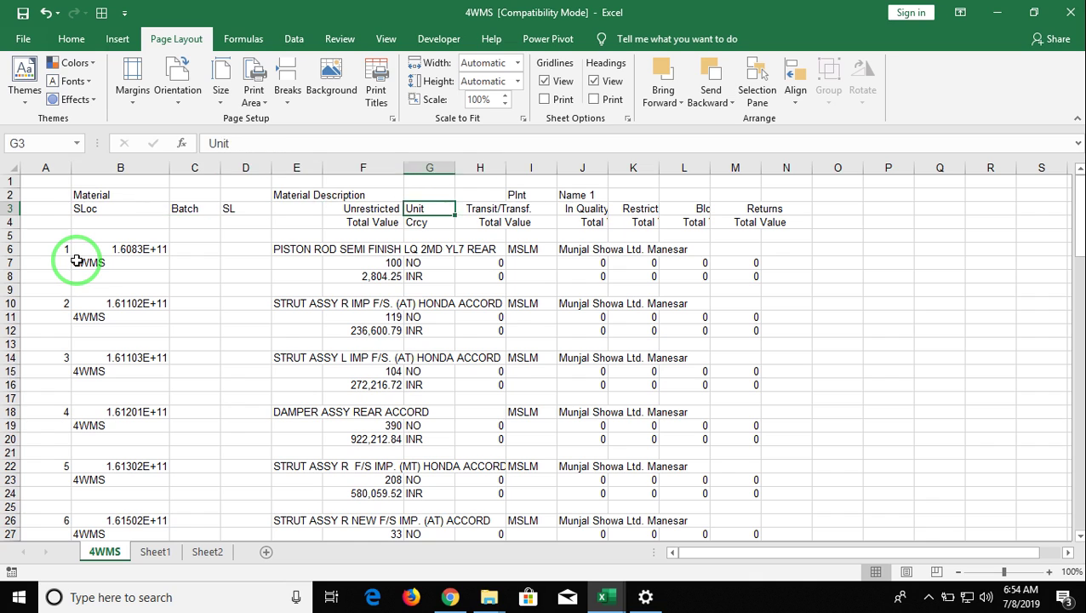
key("Right")
key("Right")
key("Right")
key("Right")
key("Right")
key("Right")
key("Down")
key("Down")
key("Down")
key("Down")
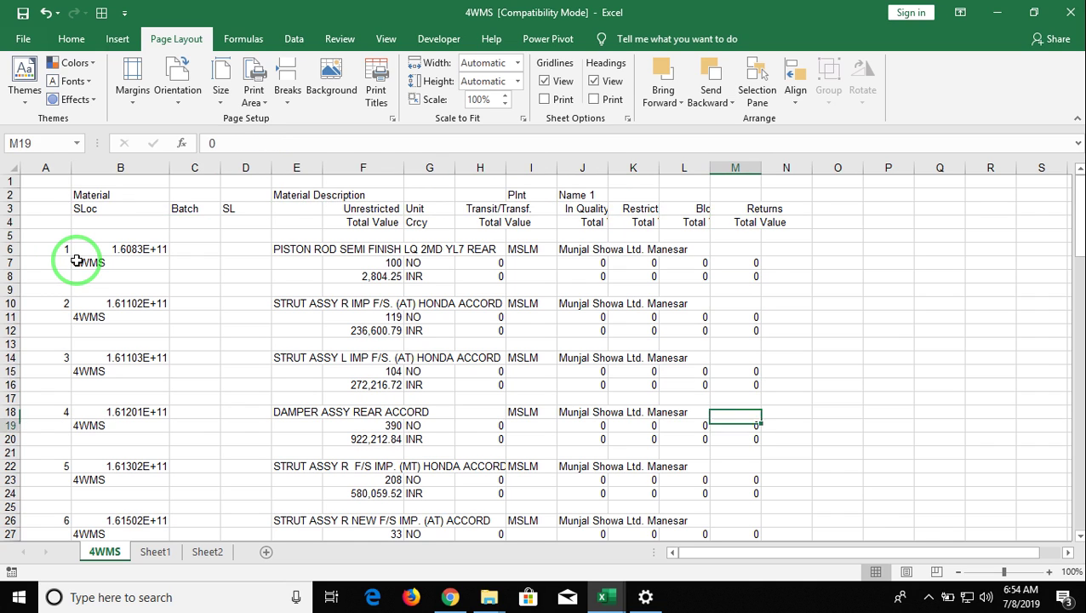
- Step down column A's serial formulas and column C records, then return to the top
key("Down")
key("Left")
key("ctrl+Left")
key("ctrl+Left")
key("ctrl+Left")
key("Down")
key("Down")
key("Down")
key("Down")
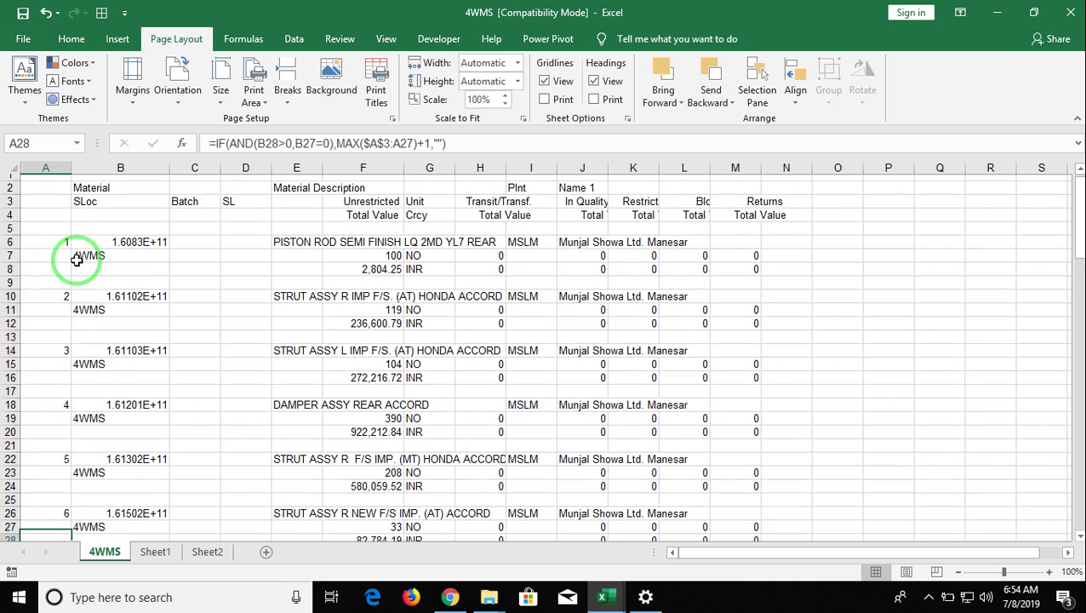
key("Down")
key("Down")
key("Down")
key("Down")
key("Down")
key("Down")
key("Down")
key("Down")
key("Down")
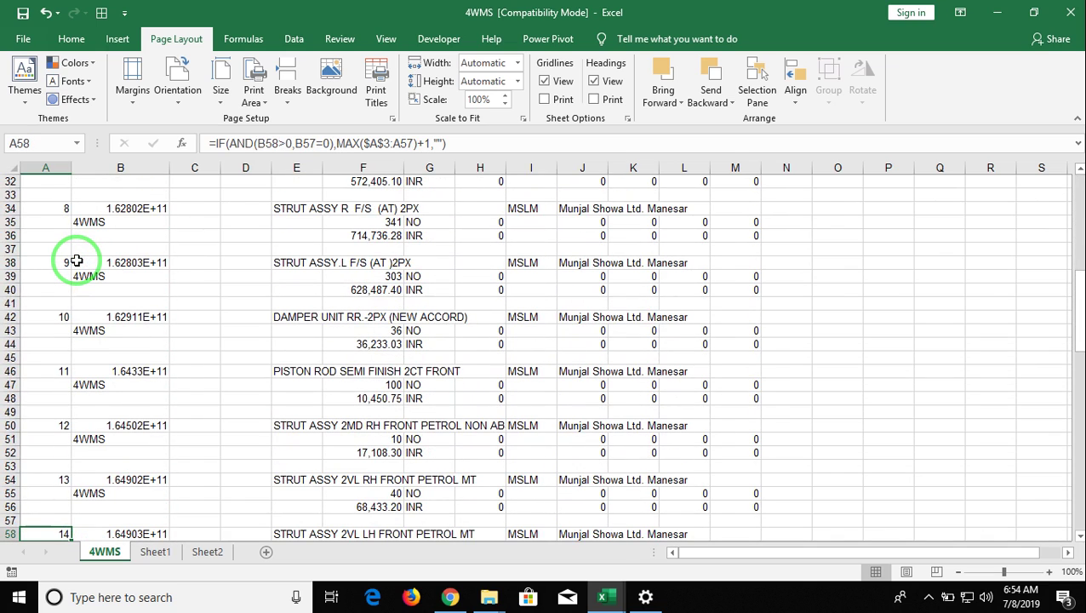
key("Right")
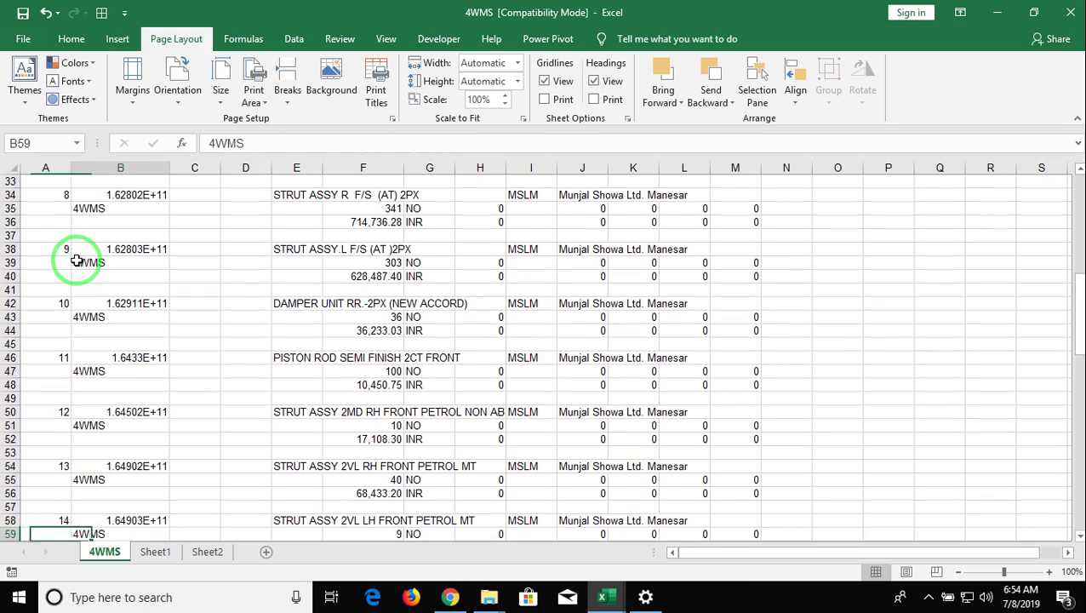
key("Right")
key("Down")
key("Down")
key("Down")
key("Down")
key("Down")
key("Down")
key("Down")
key("Down")
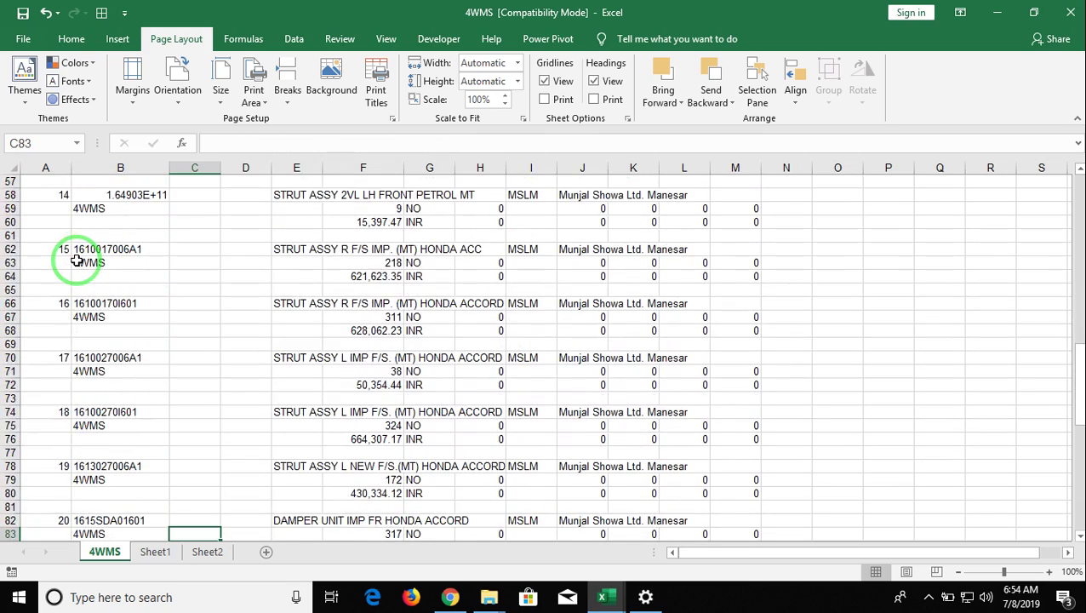
key("ctrl+Up")
key("ctrl+Up")
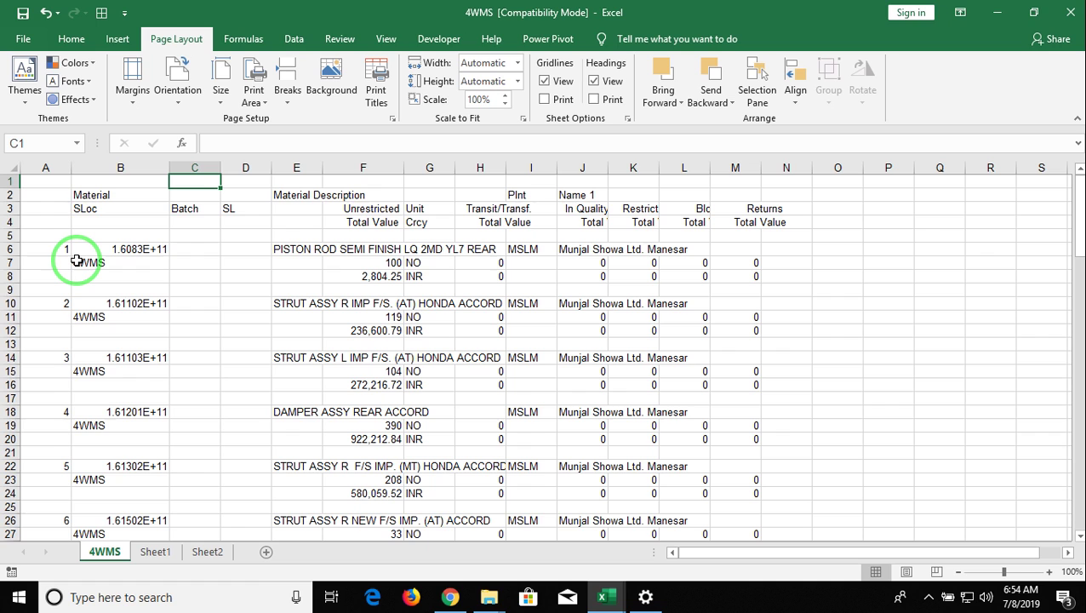
- Review Sheet1's header row from Sr across SLoc and Total Value to Crcy, ending at A1
left_click(158, 552)
key("Down")
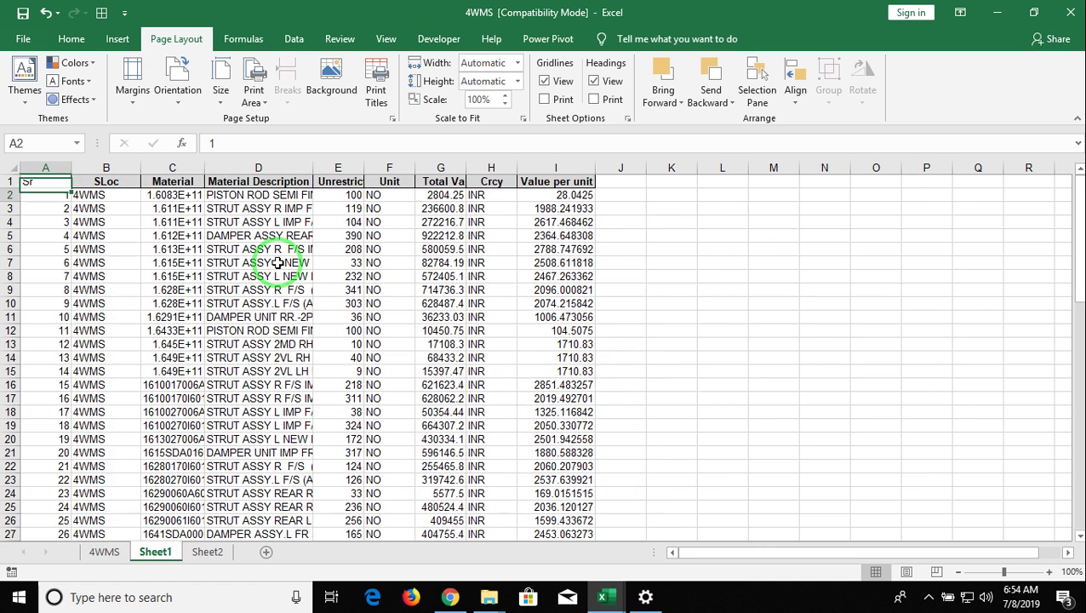
key("Up")
key("Right")
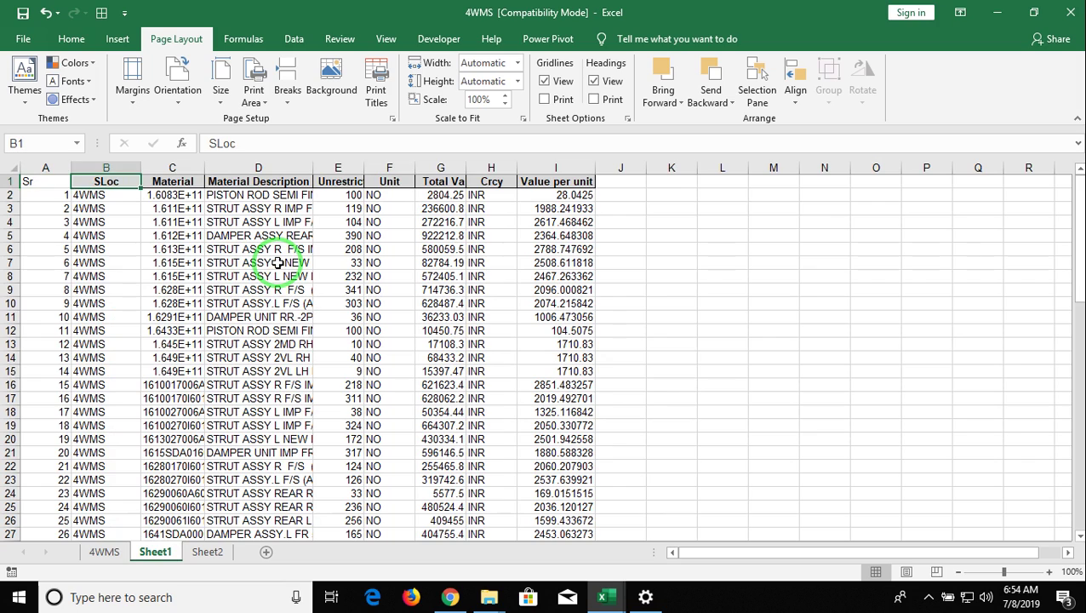
key("Right")
key("Right")
key("Right")
key("Right")
key("Right")
key("Right")
key("Right")
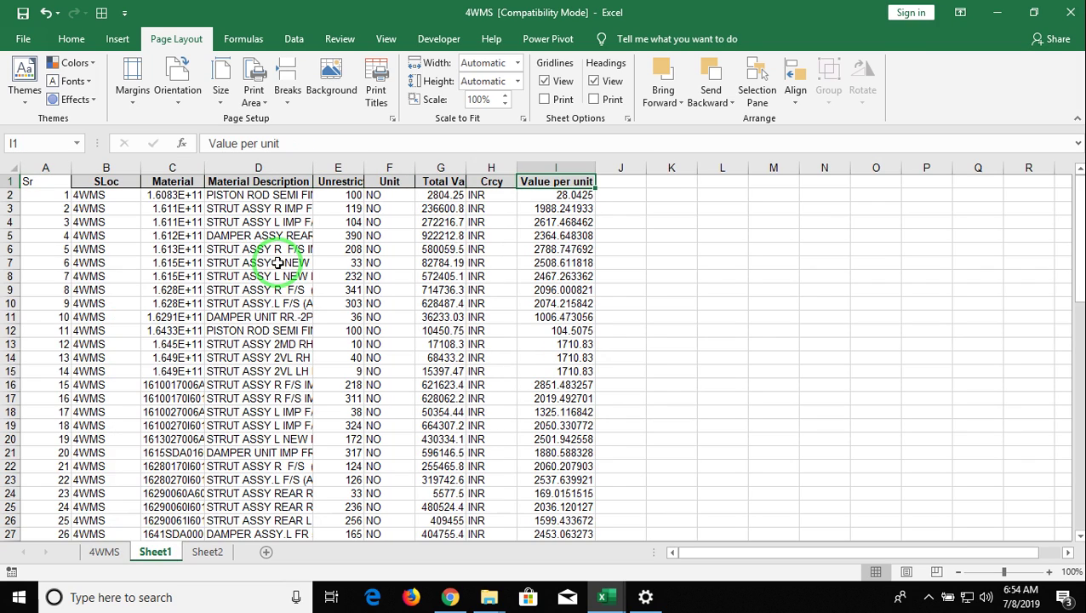
key("Right")
key("Left")
key("Left")
key("Left")
key("Home")
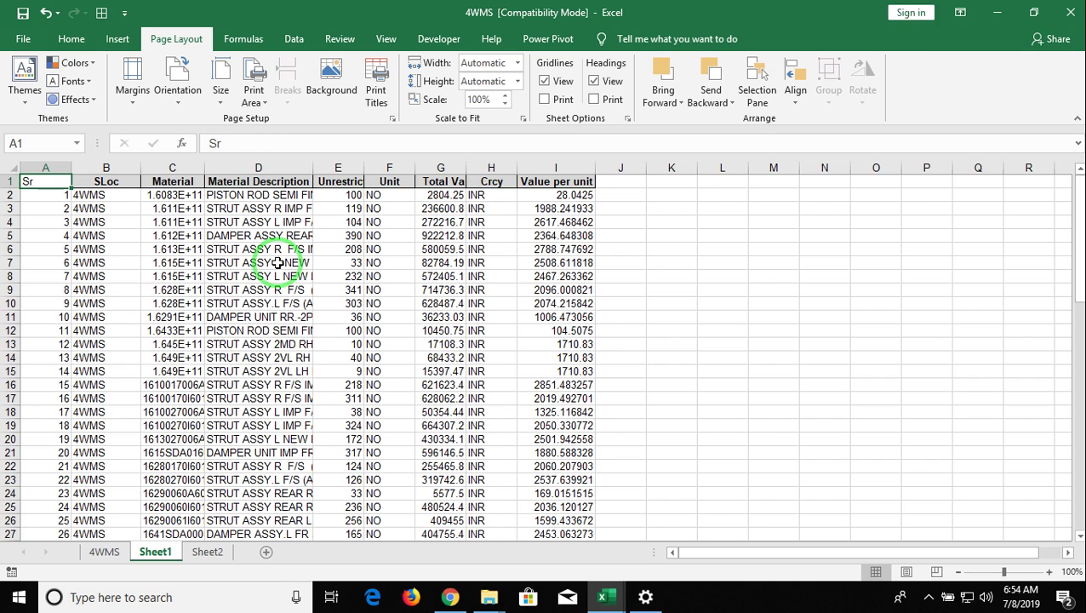
- Glance at the 4WMS sheet and empty Sheet2, then minimize Excel to the desktop
left_click(118, 560)
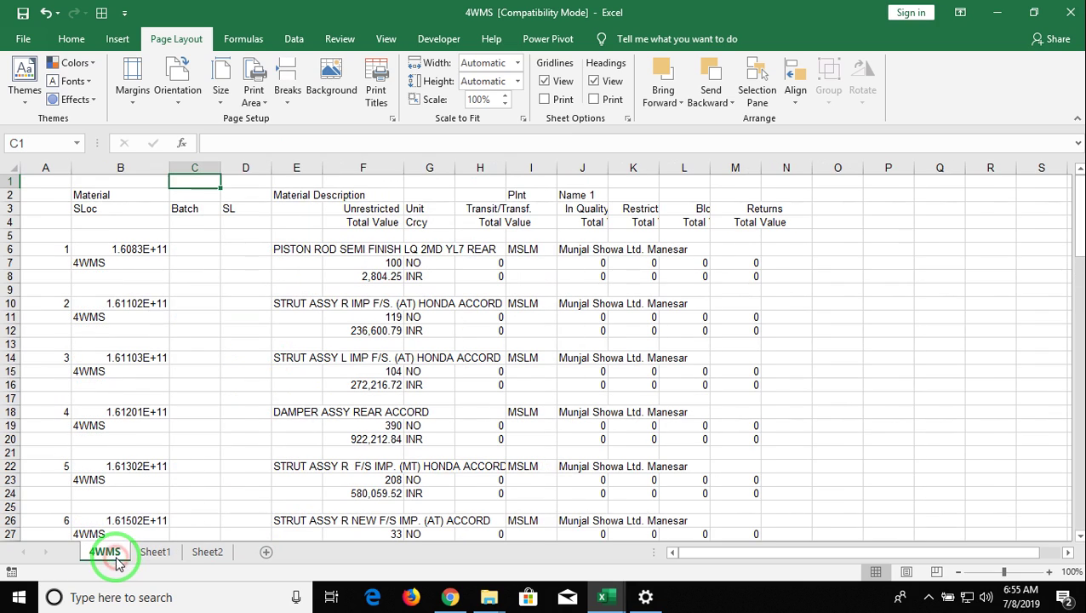
left_click(202, 558)
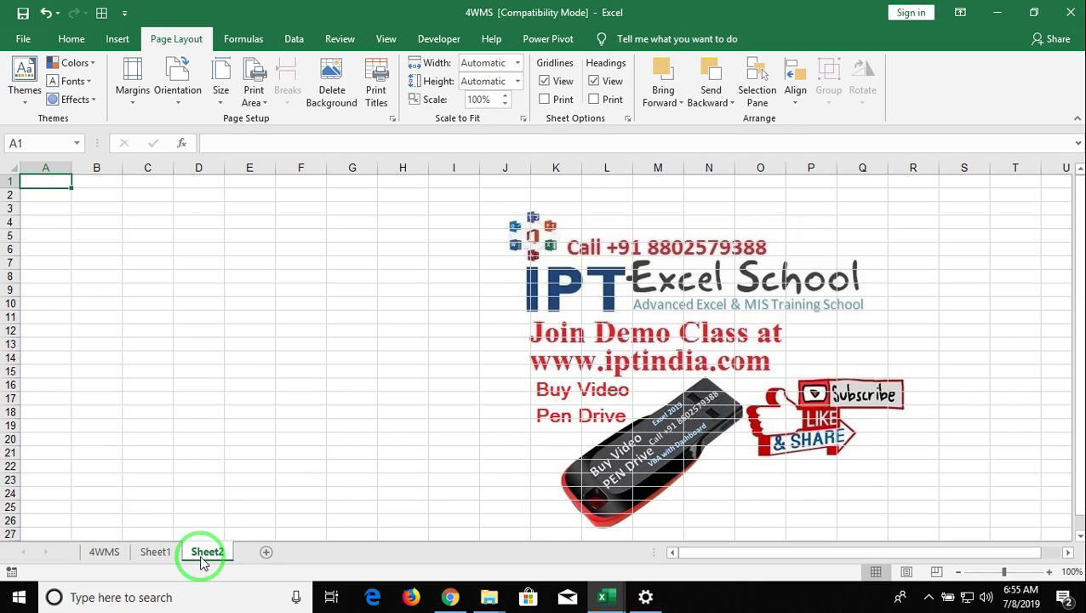
key("super+d")
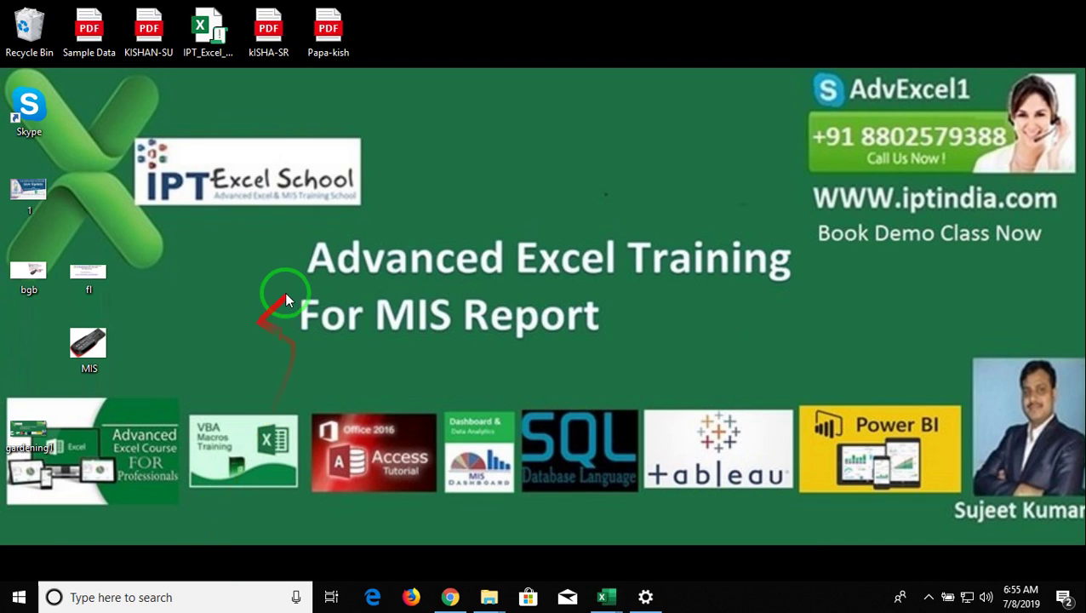
right_click(287, 293)
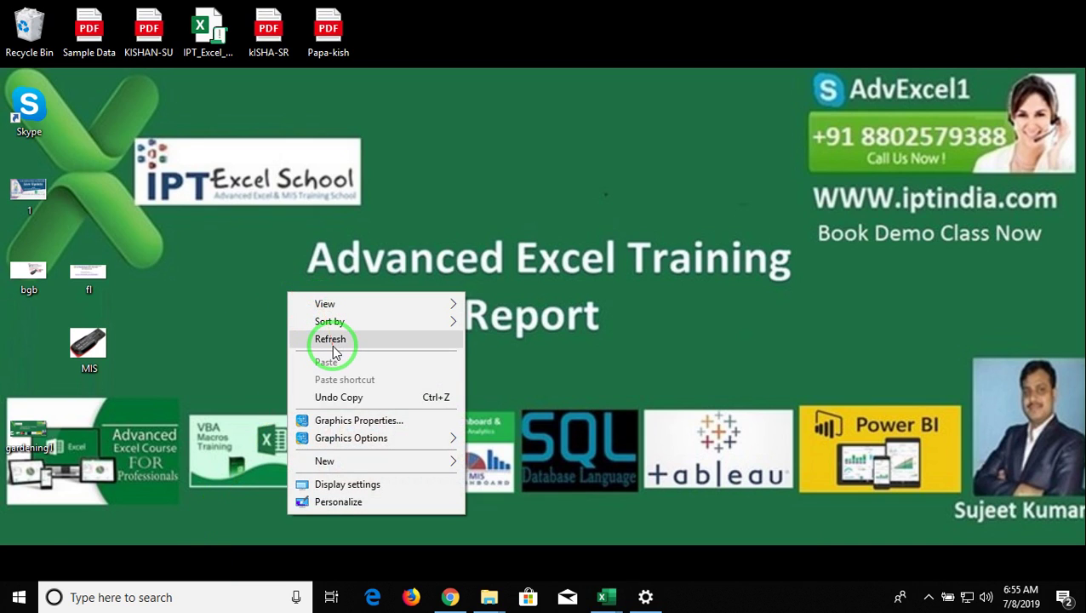
left_click(333, 344)
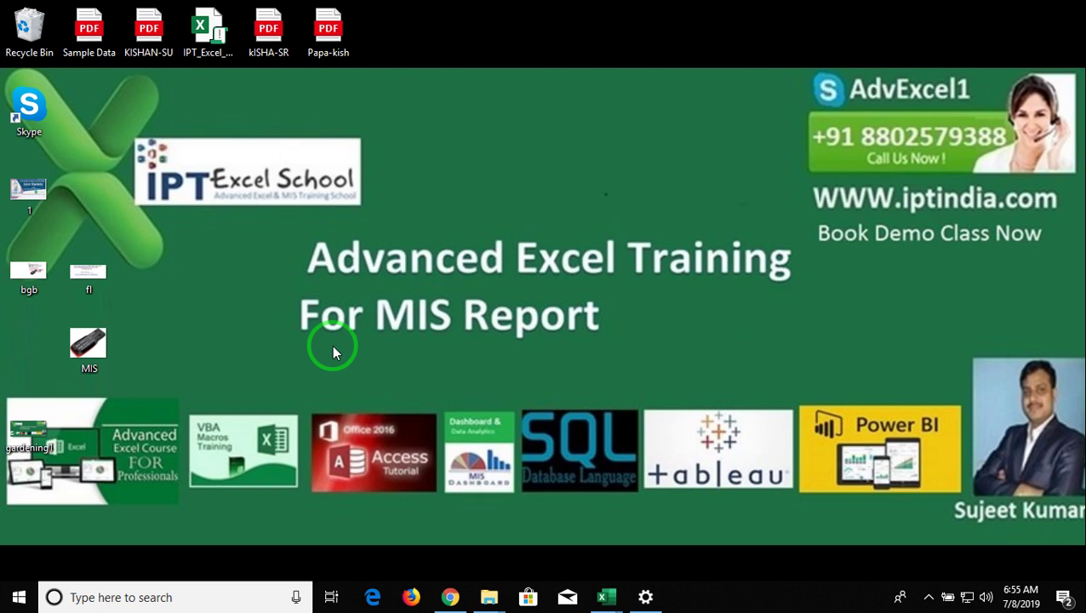
mouse_move(333, 353)
left_mouse_down()
mouse_move(672, 328)
mouse_move(915, 266)
mouse_move(898, 155)
mouse_move(1001, 191)
mouse_move(1005, 219)
left_mouse_up()
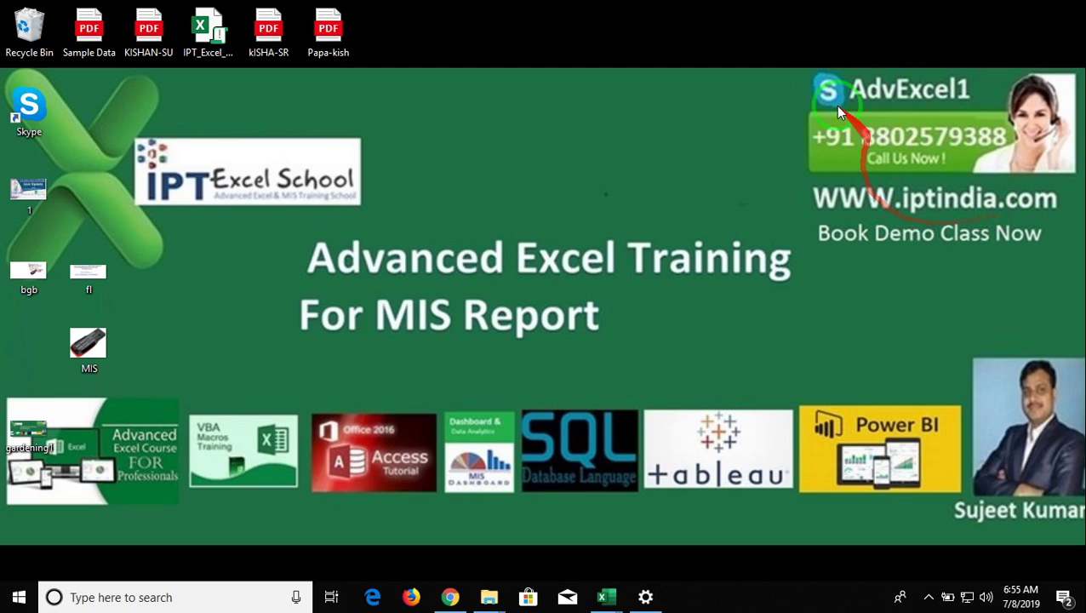
mouse_move(817, 100)
left_mouse_down()
mouse_move(810, 120)
mouse_move(1011, 150)
left_mouse_up()
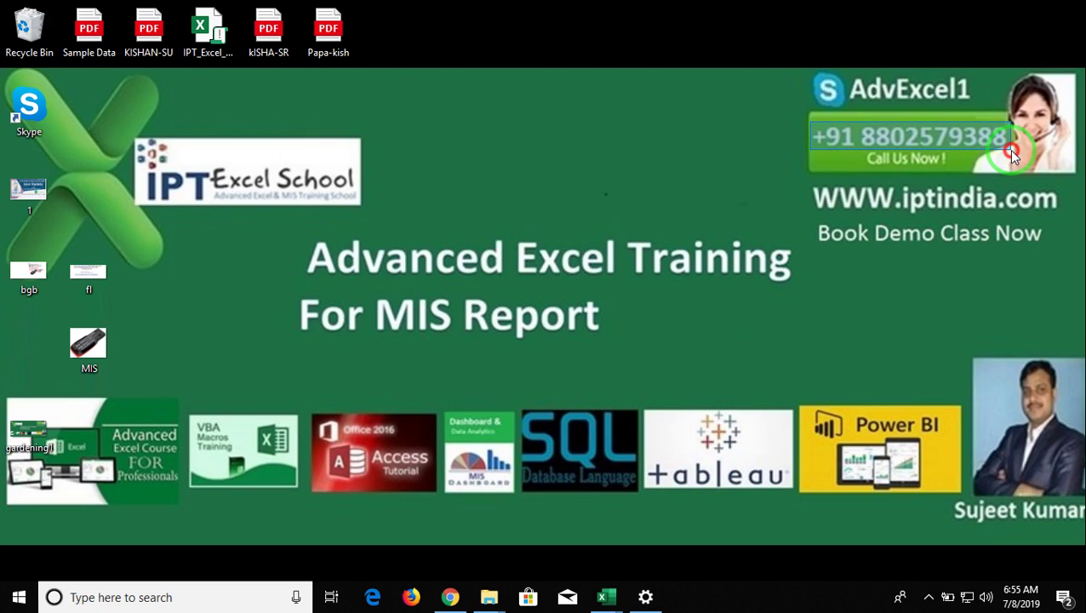
left_click_drag(1011, 149, 1011, 151)
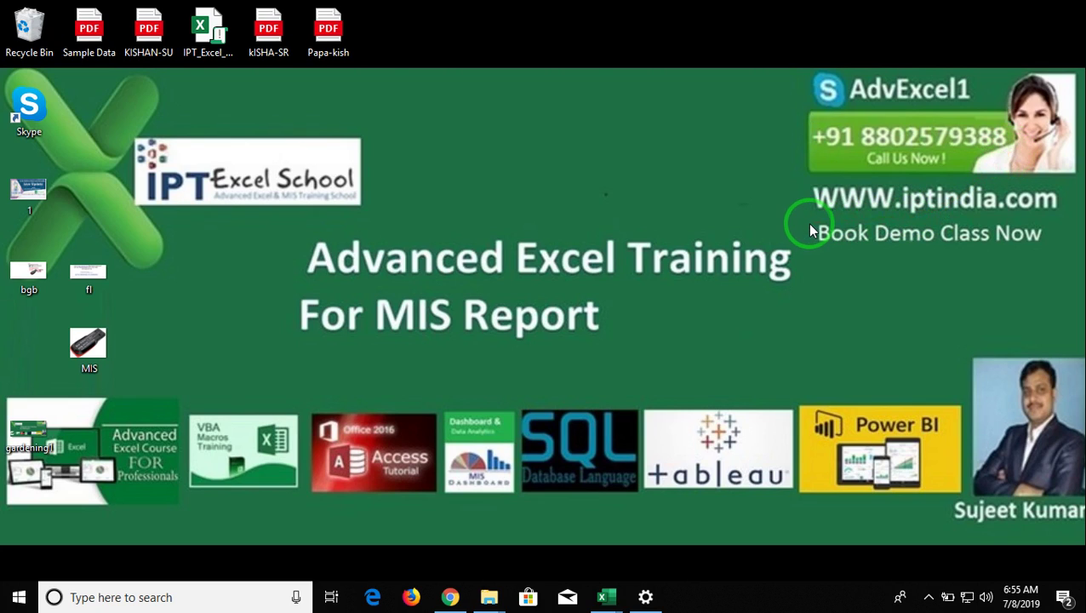
left_click(928, 596)
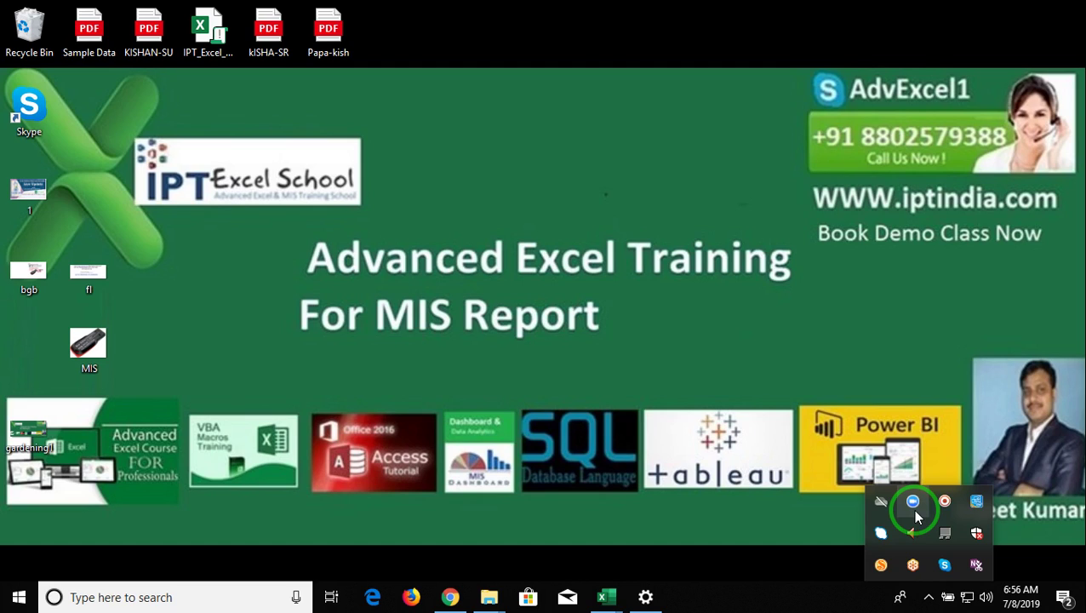
left_click(868, 417)
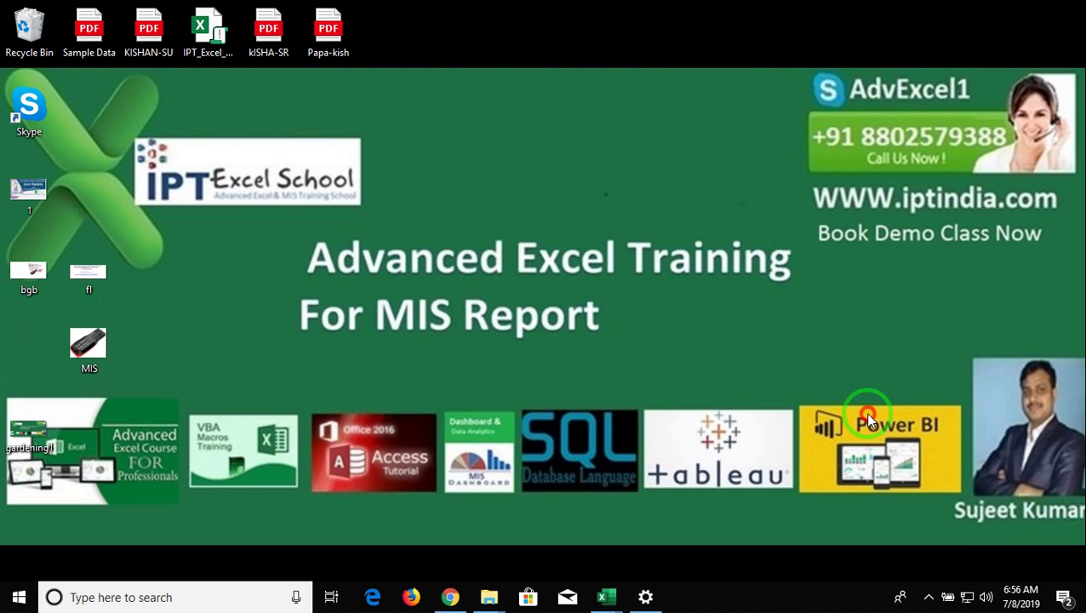
left_click(96, 361)
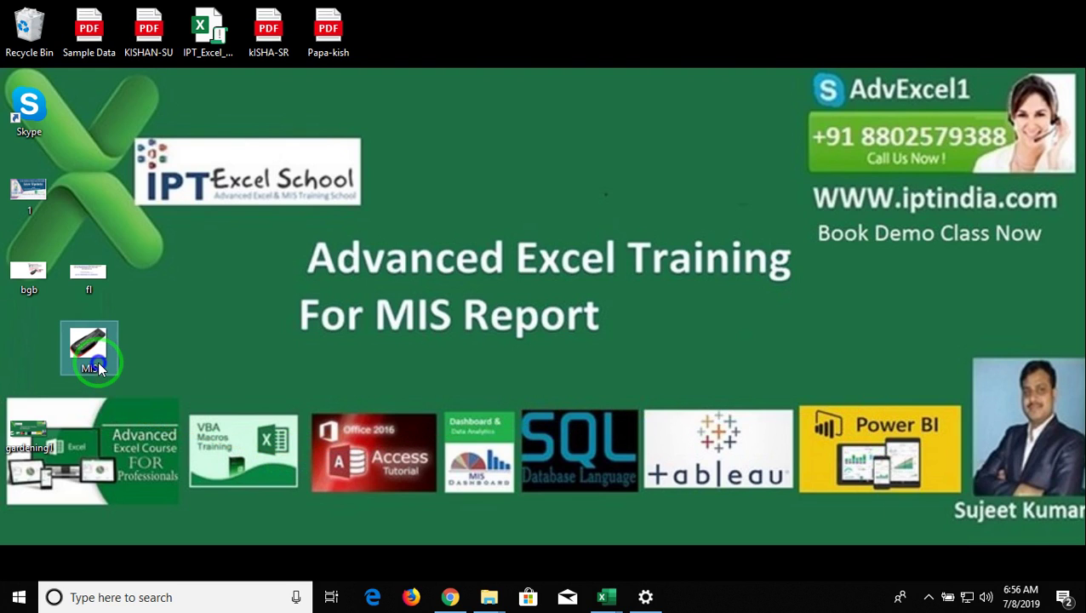
- Open the MIS image in Google Chrome, view it, then close it with Alt+F4
right_click(97, 361)
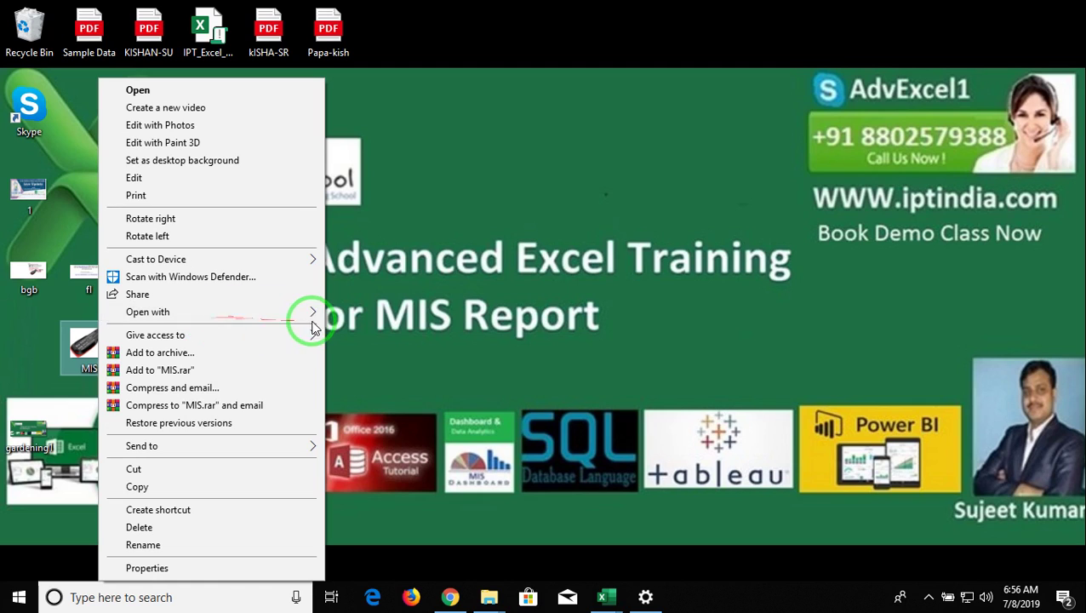
mouse_move(148, 312)
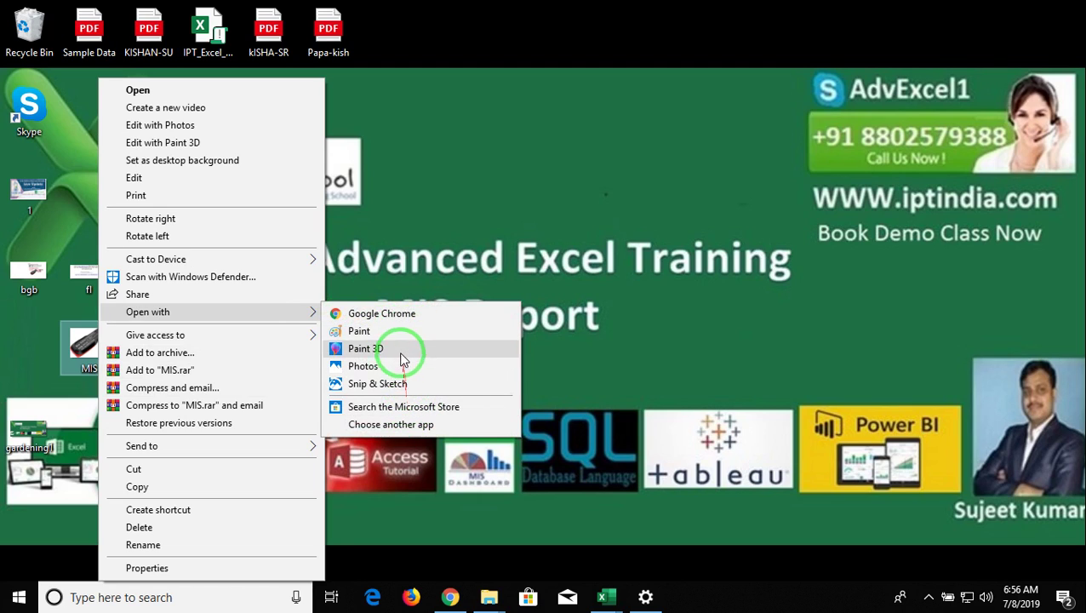
left_click(410, 315)
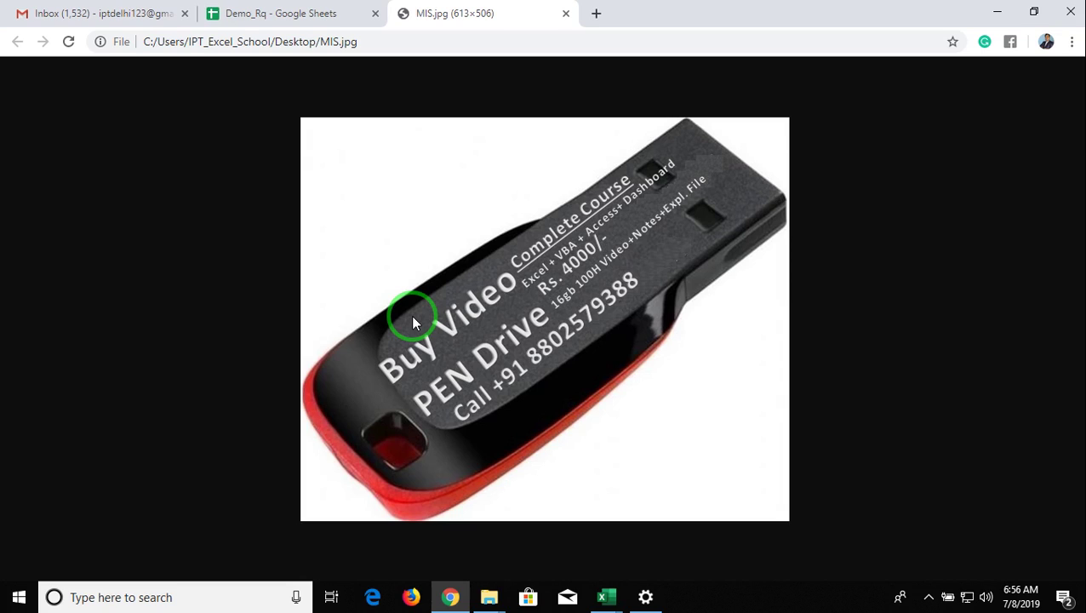
key("alt+F4")
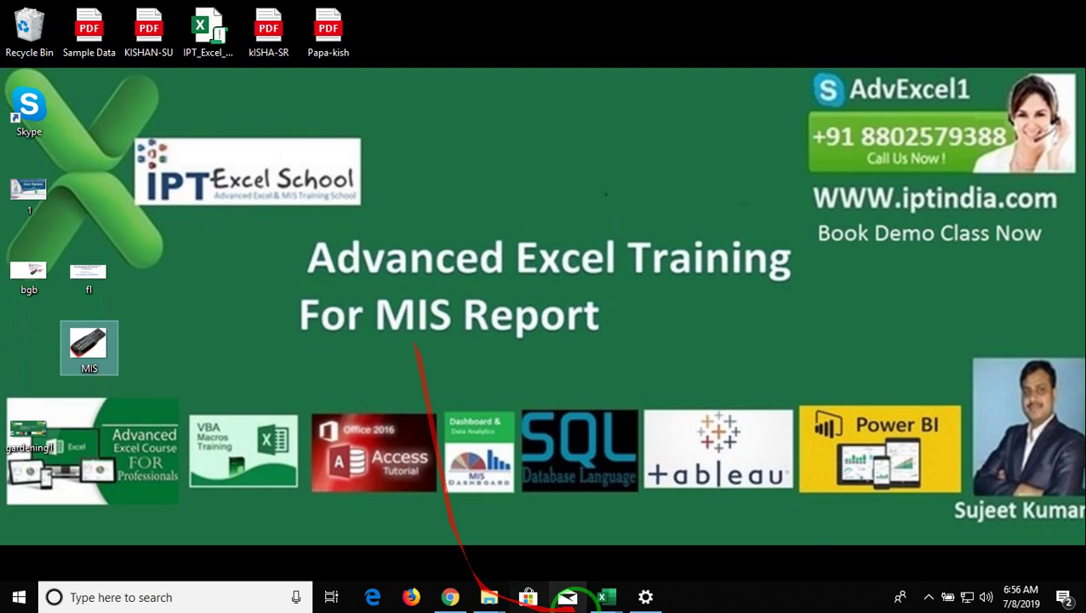
- Bring the 4WMS workbook forward and switch to Sheet1
left_click(604, 594)
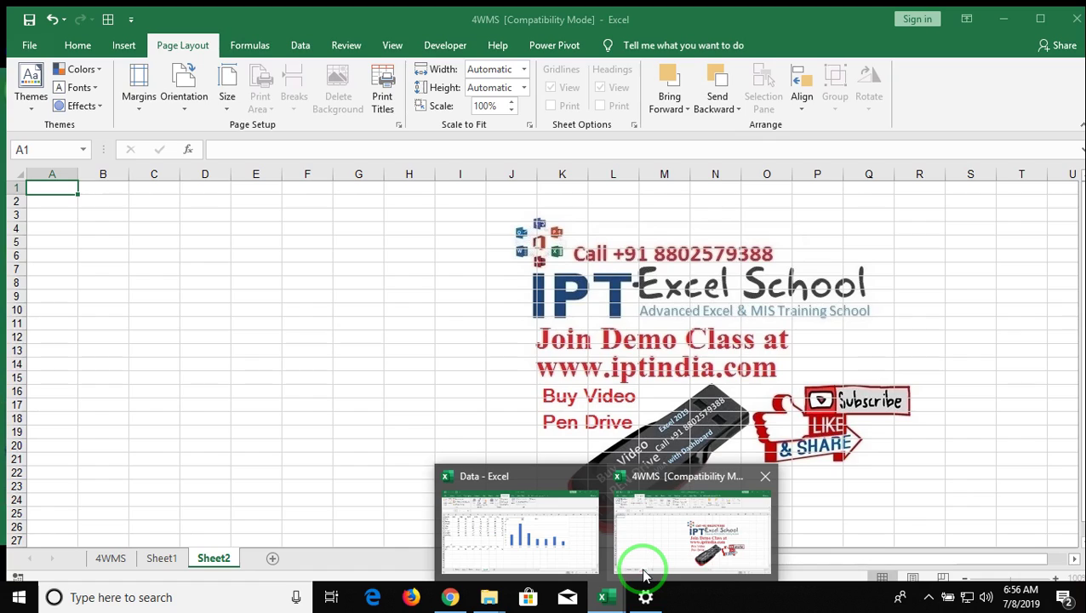
left_click(640, 563)
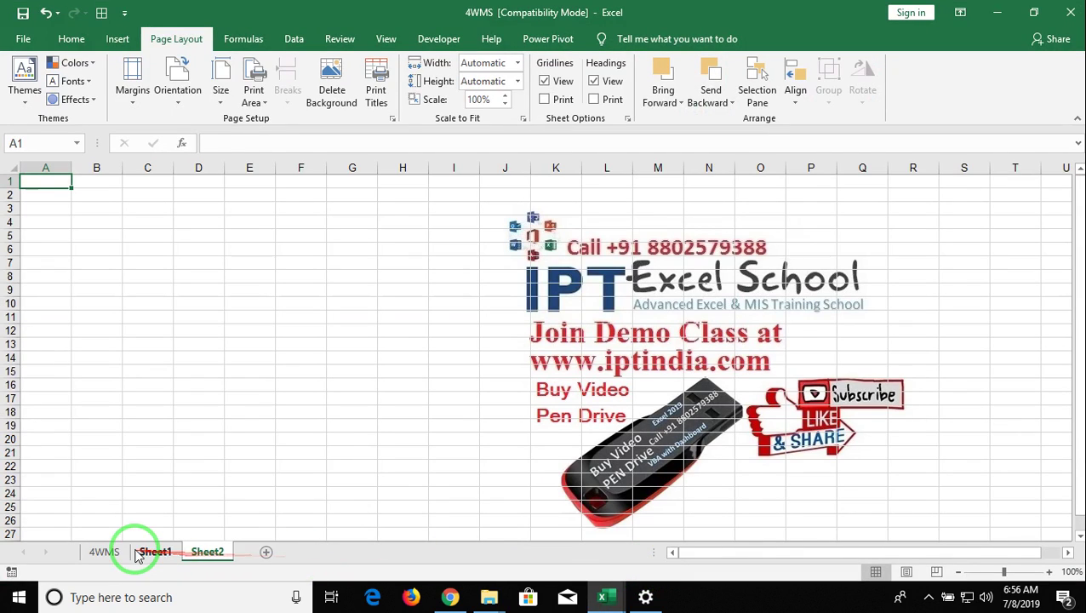
left_click(150, 552)
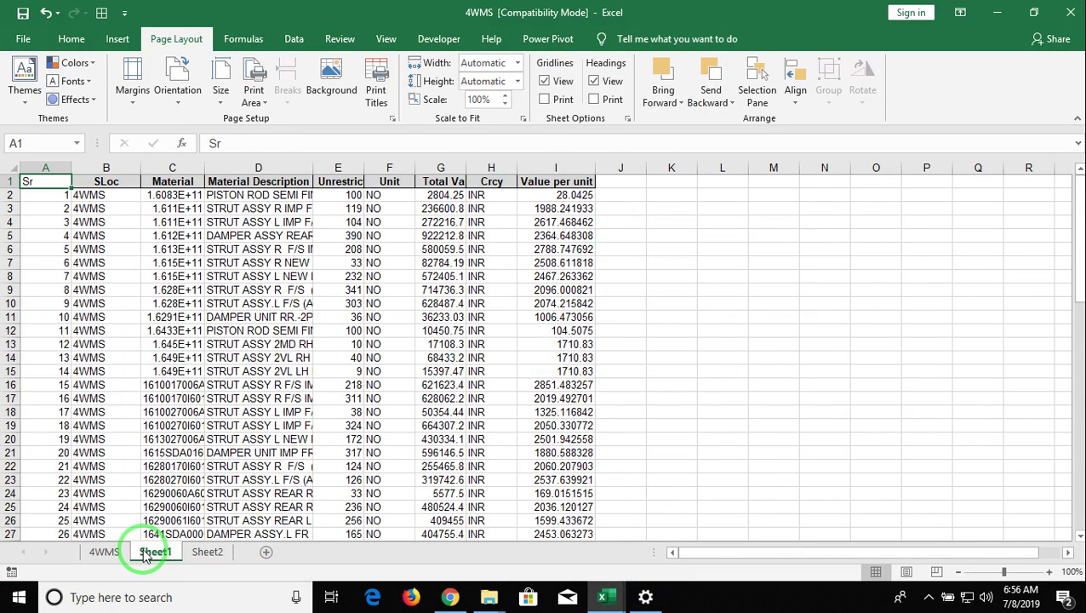
- Copy Sheet1's Sr-to-Value per unit header row into row 1 of Sheet2
key("ctrl+shift+Right")
key("ctrl+c")
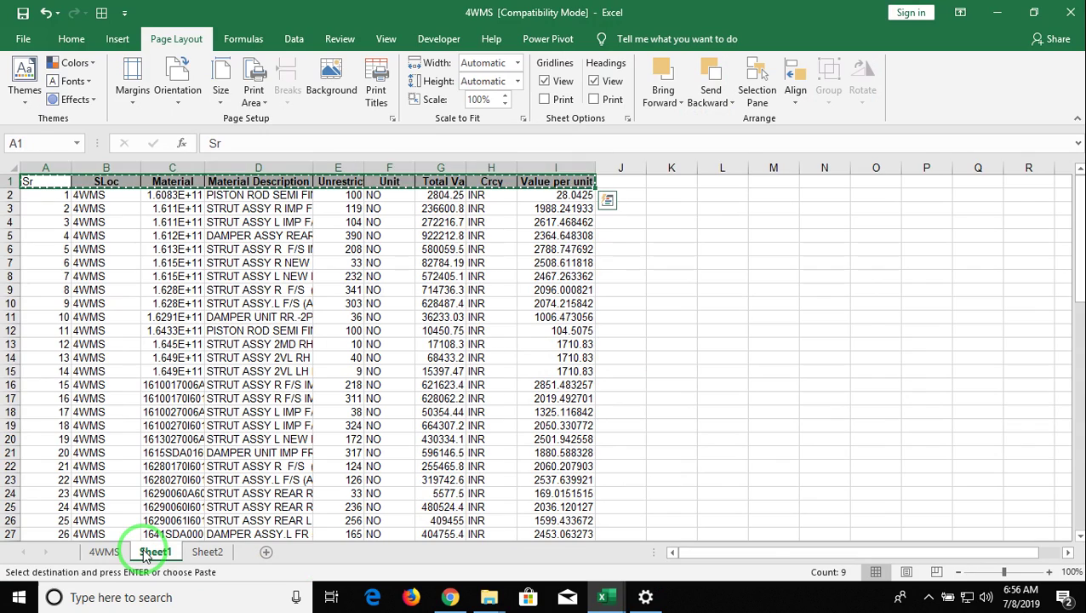
left_click(208, 552)
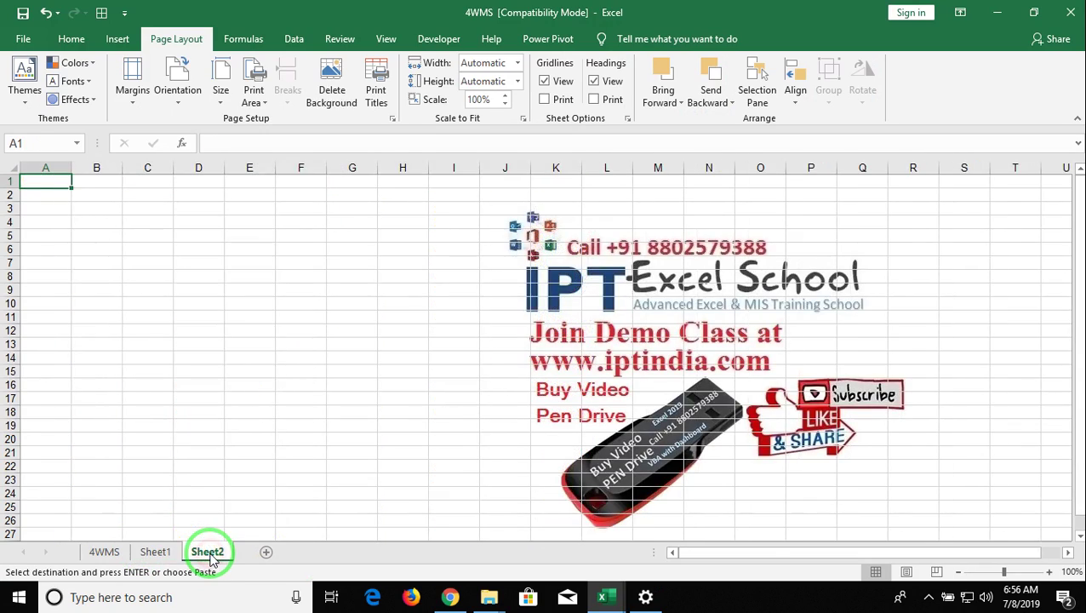
key("ctrl+v")
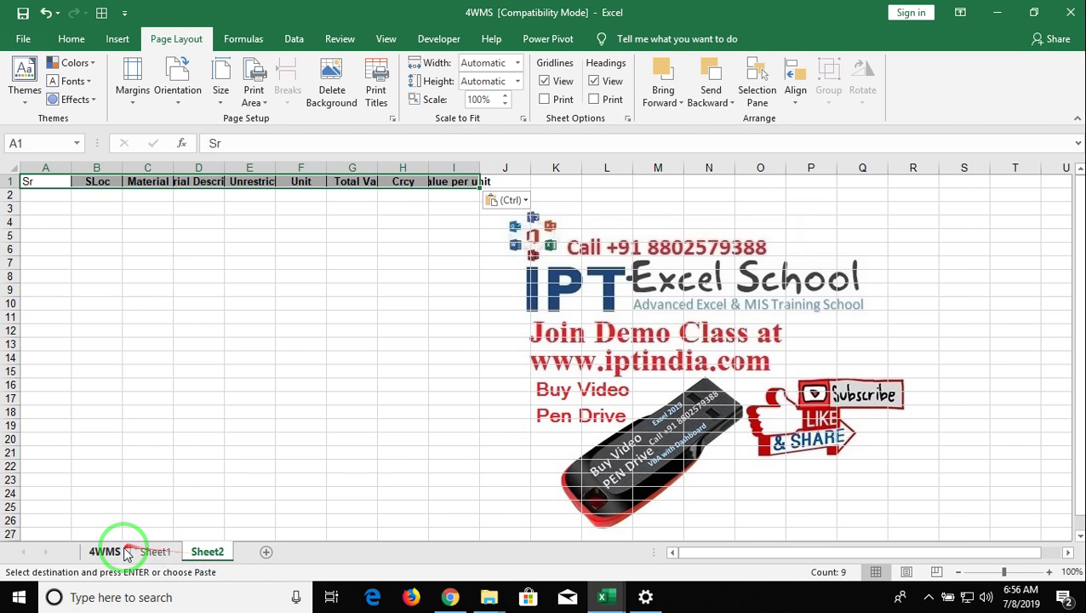
left_click(106, 552)
- Delete the 4WMS serial column, then check Sheet1 and the new cells A3 and A4
left_click(57, 169)
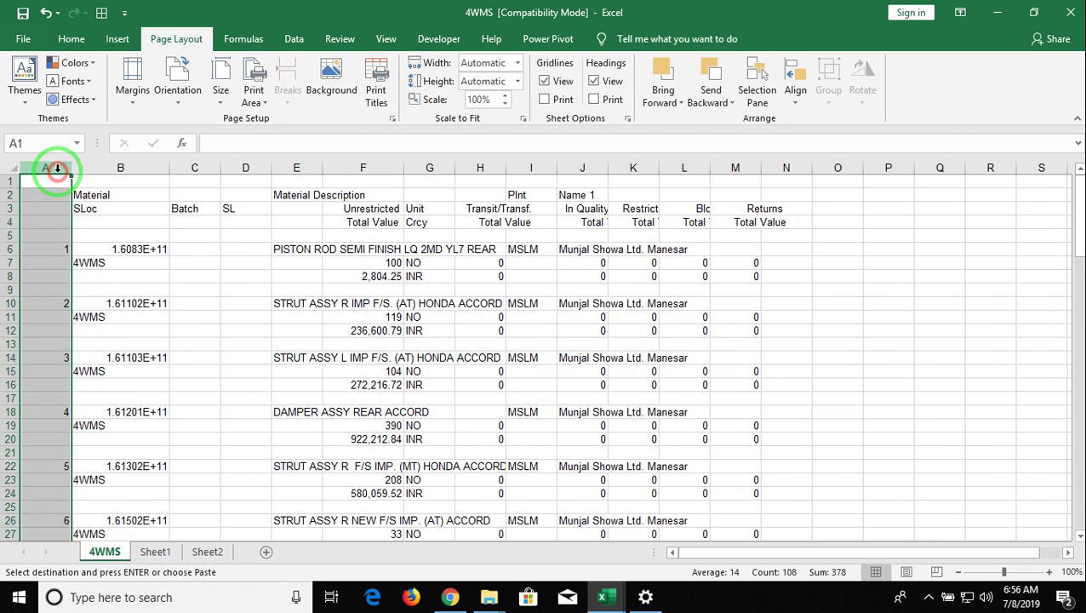
key("ctrl+shift+plus")
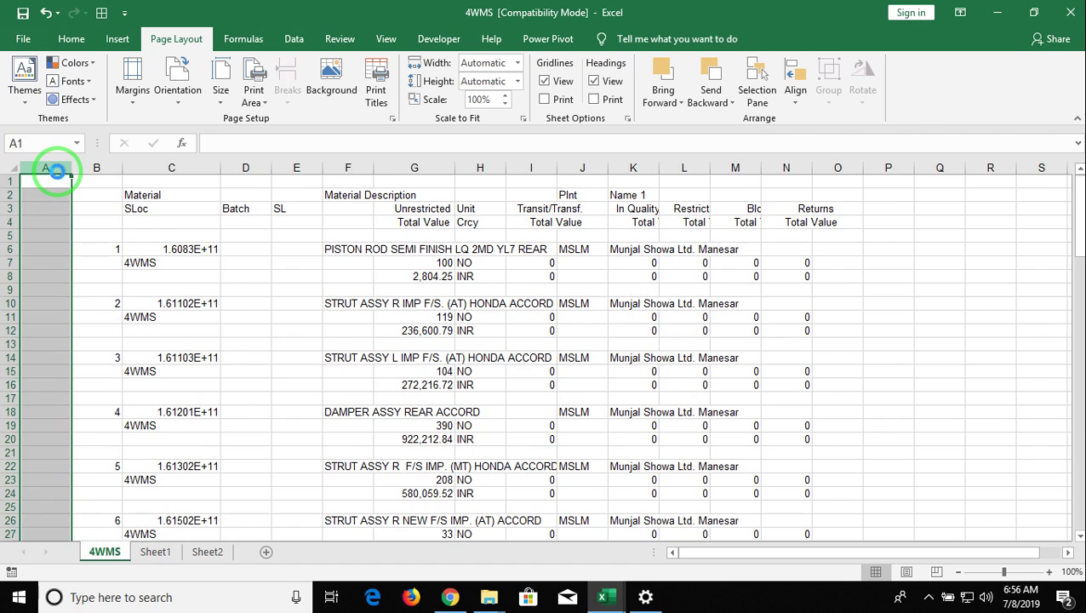
key("ctrl+minus")
key("ctrl+minus")
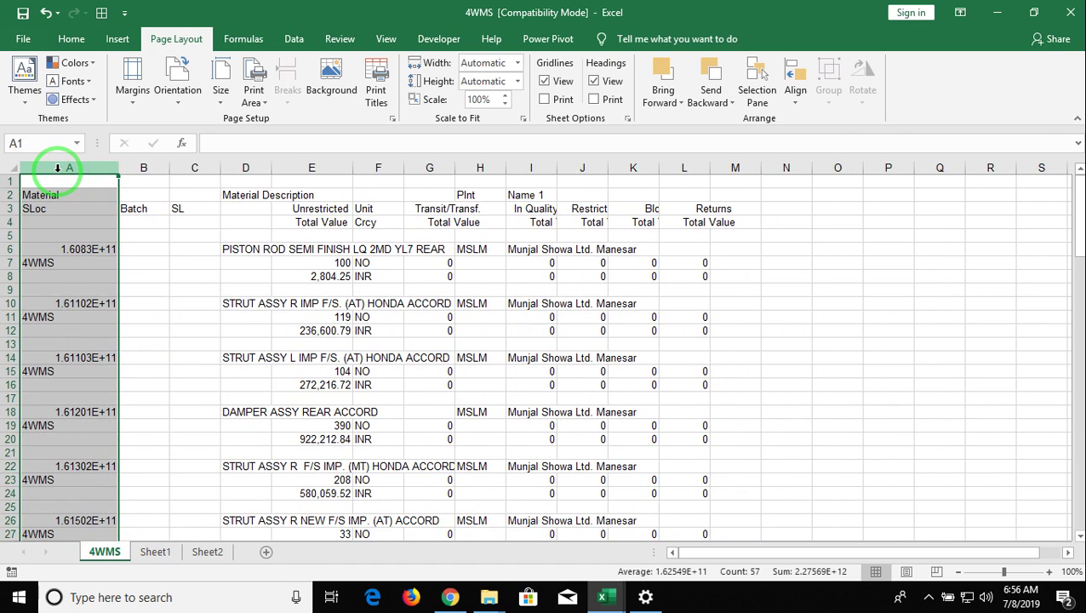
left_click(155, 551)
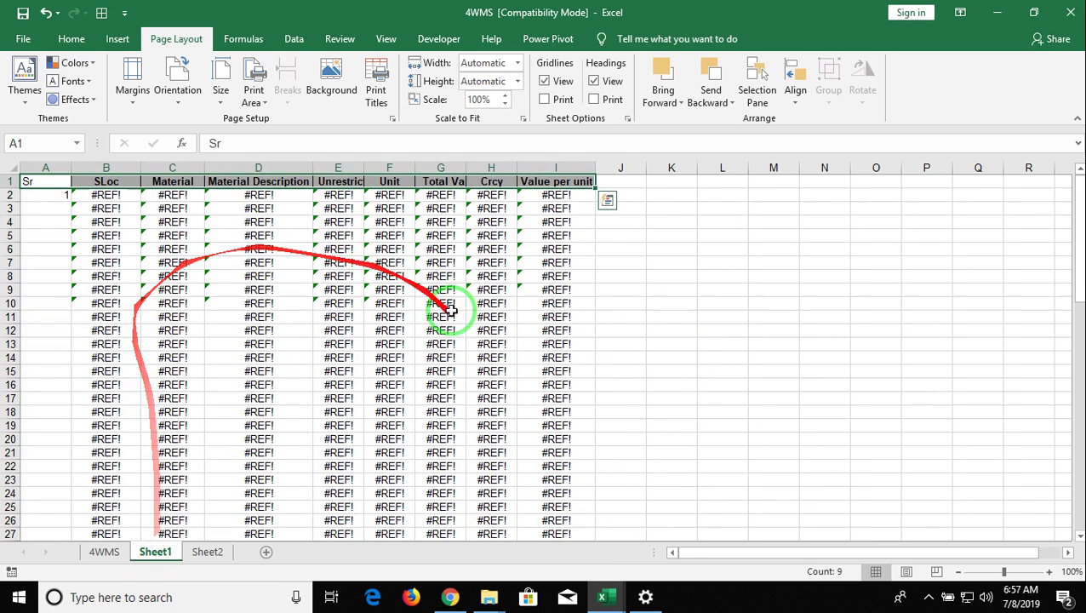
left_click(107, 555)
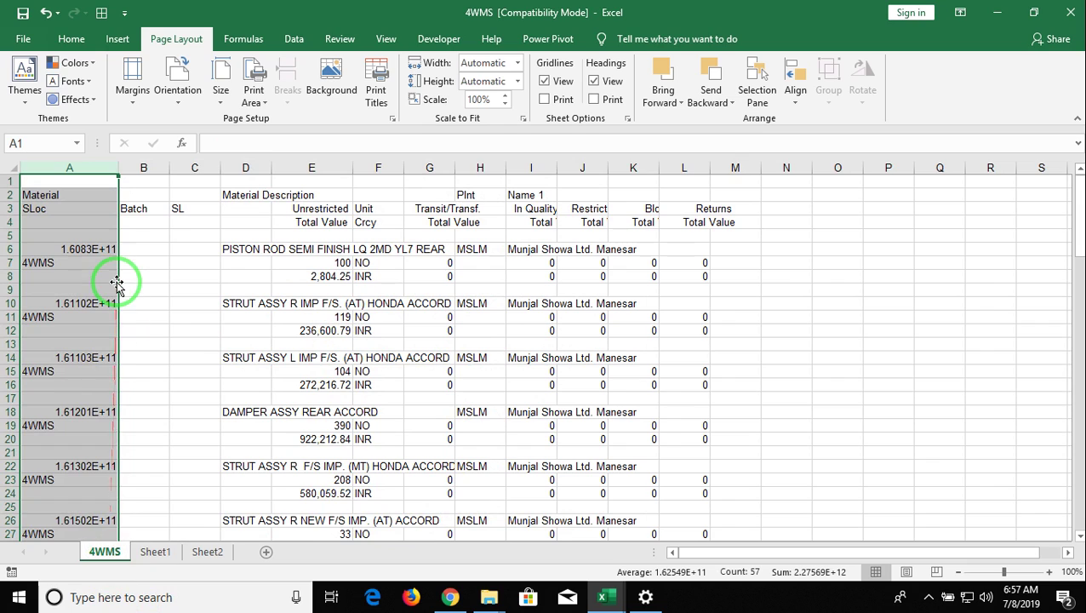
left_click(112, 221)
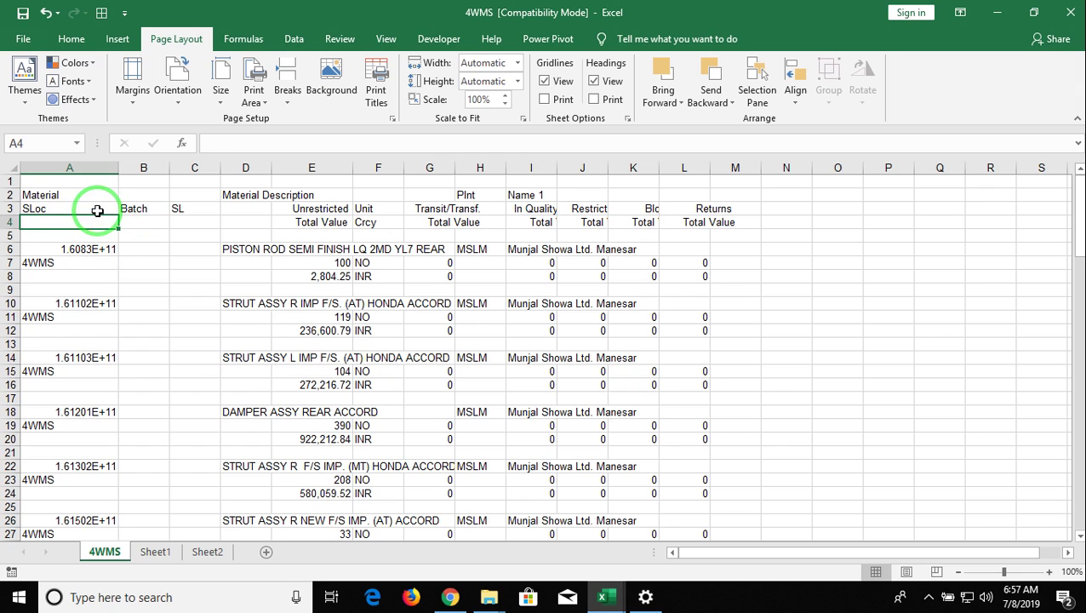
left_click(98, 211)
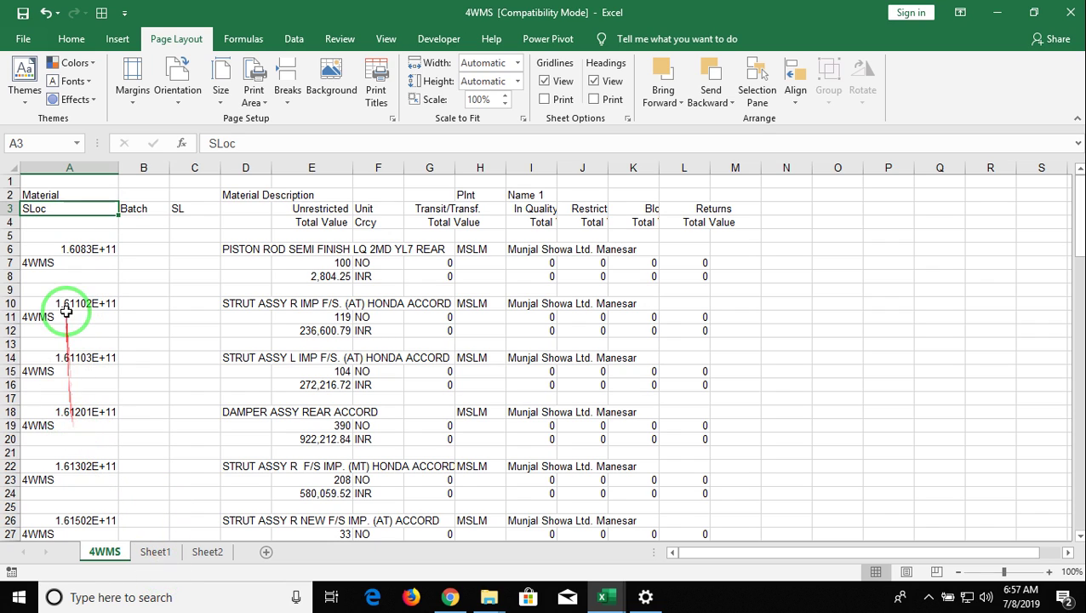
- Review record cells A6–A8, D6, E7 and E8, then undo the column deletion
left_click(86, 274)
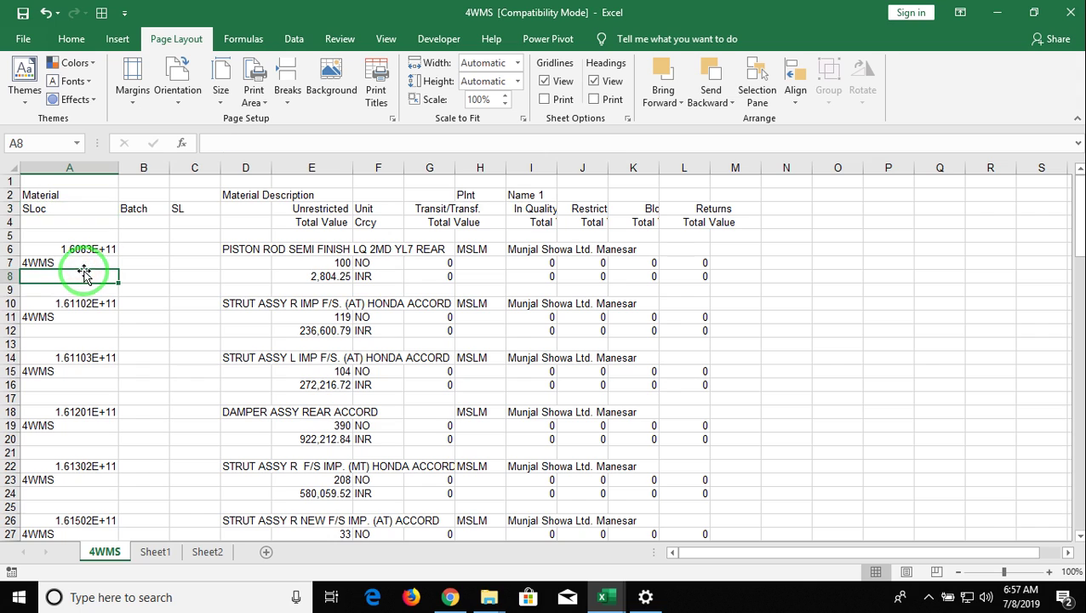
left_click(88, 262)
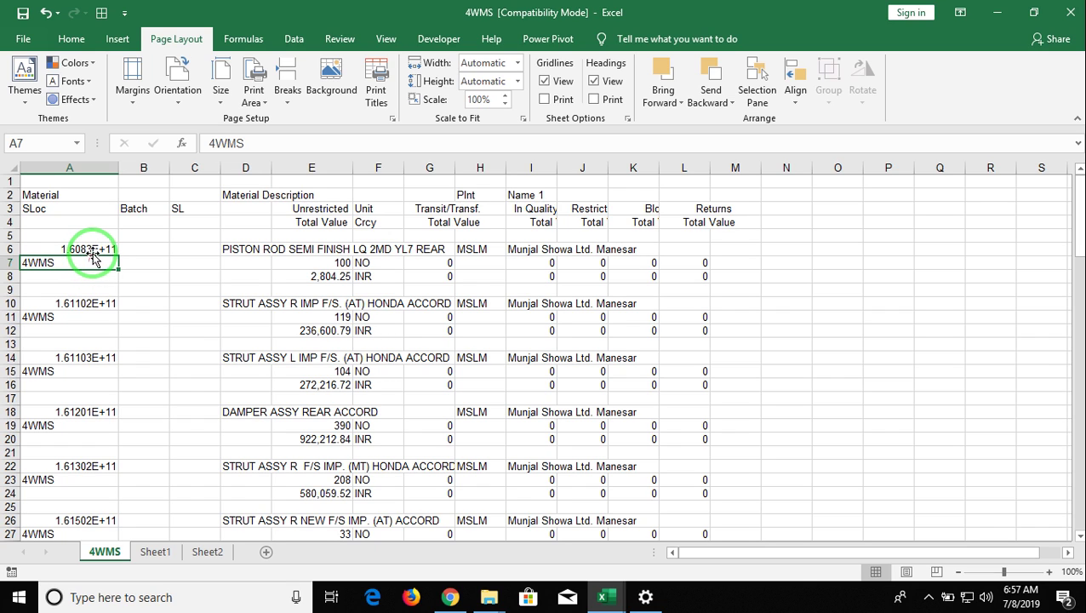
left_click(97, 249)
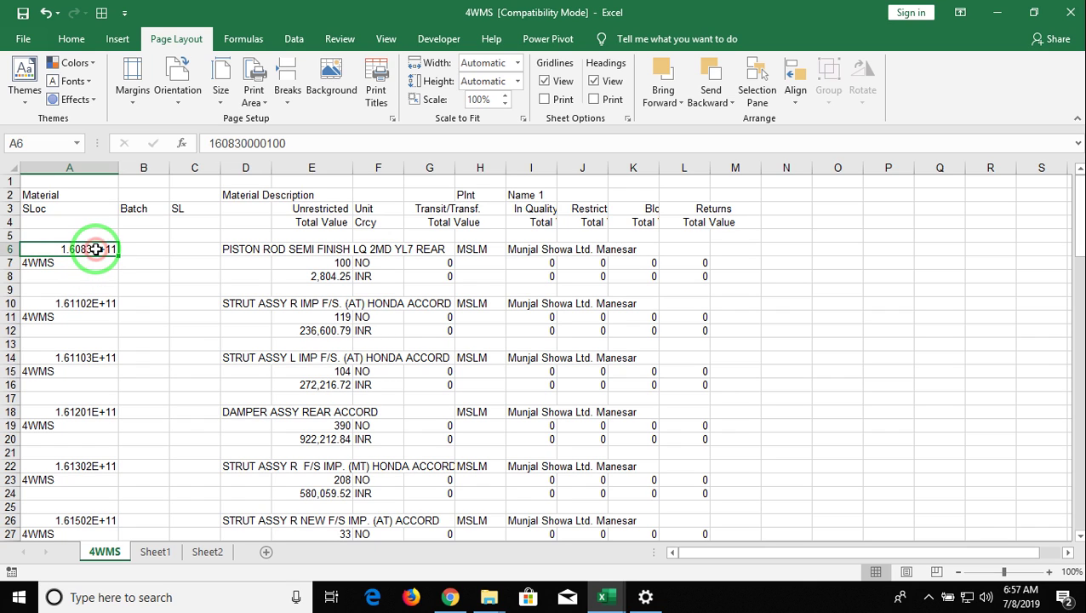
left_click(264, 247)
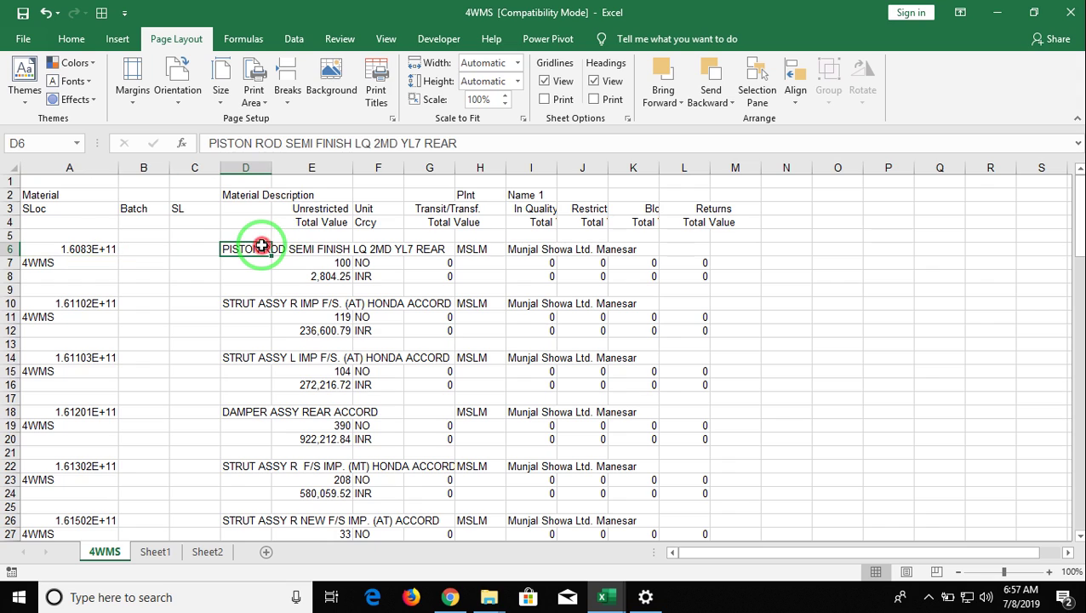
left_click(342, 266)
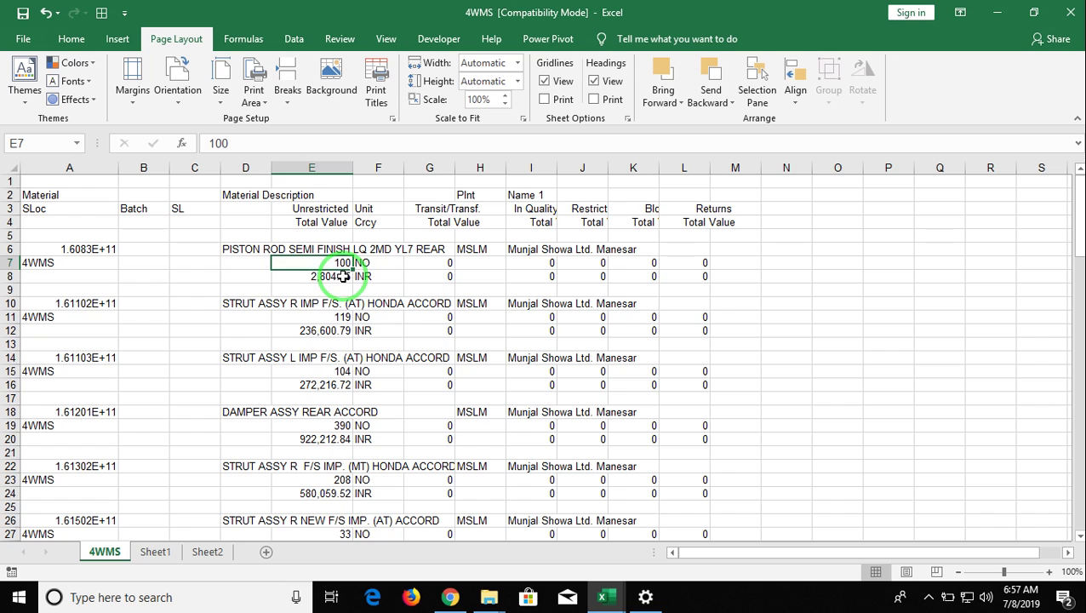
left_click(343, 276)
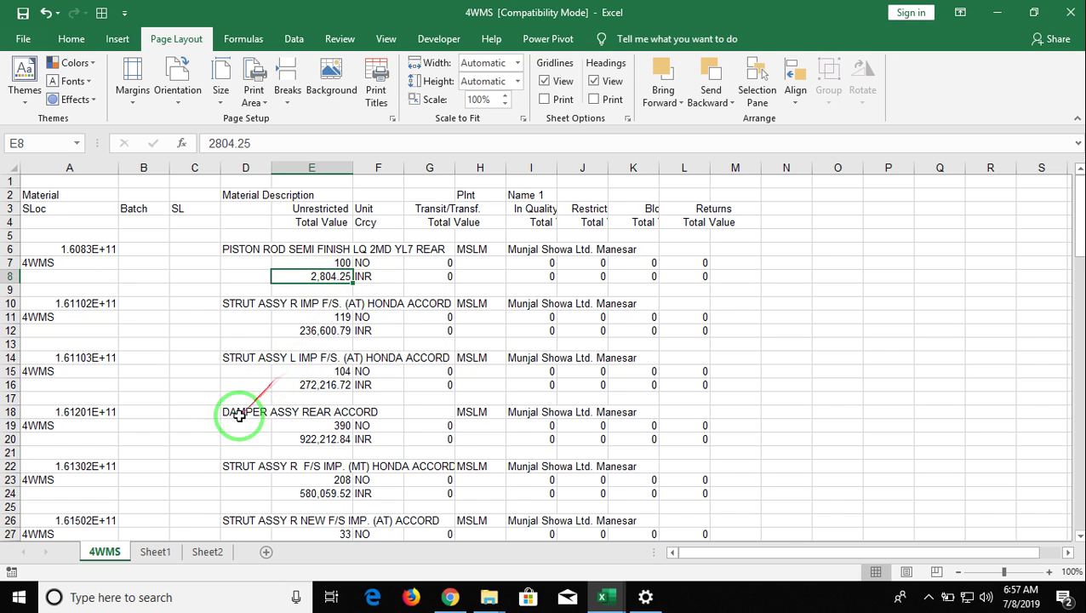
key("ctrl+z")
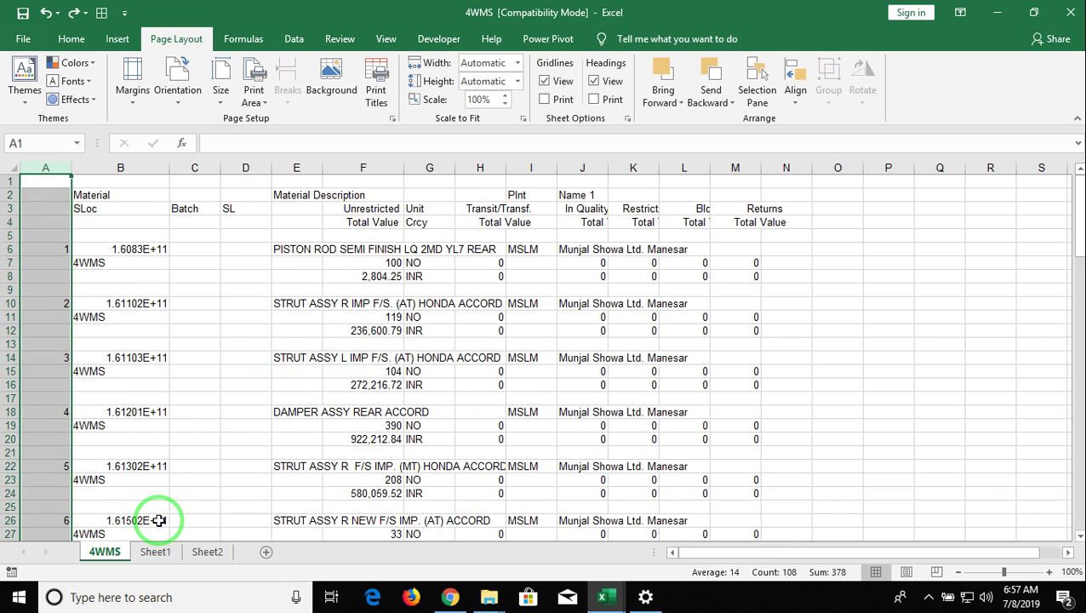
- Copy Sheet1's range A3:I75 and paste it back over itself as values
left_click(155, 550)
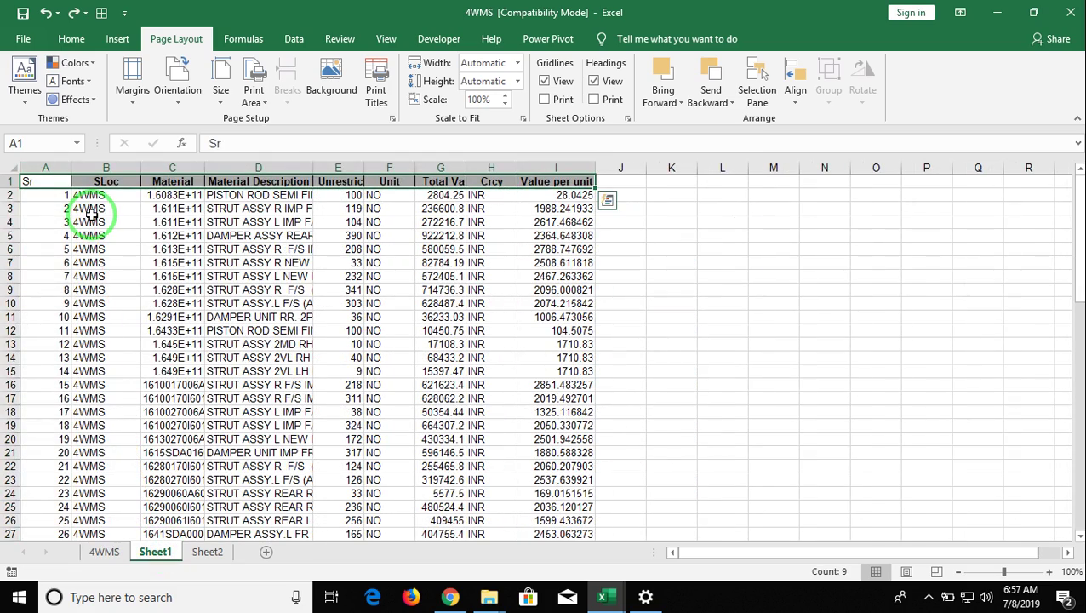
key("Down")
key("ctrl+shift+Right")
key("ctrl+shift+Down")
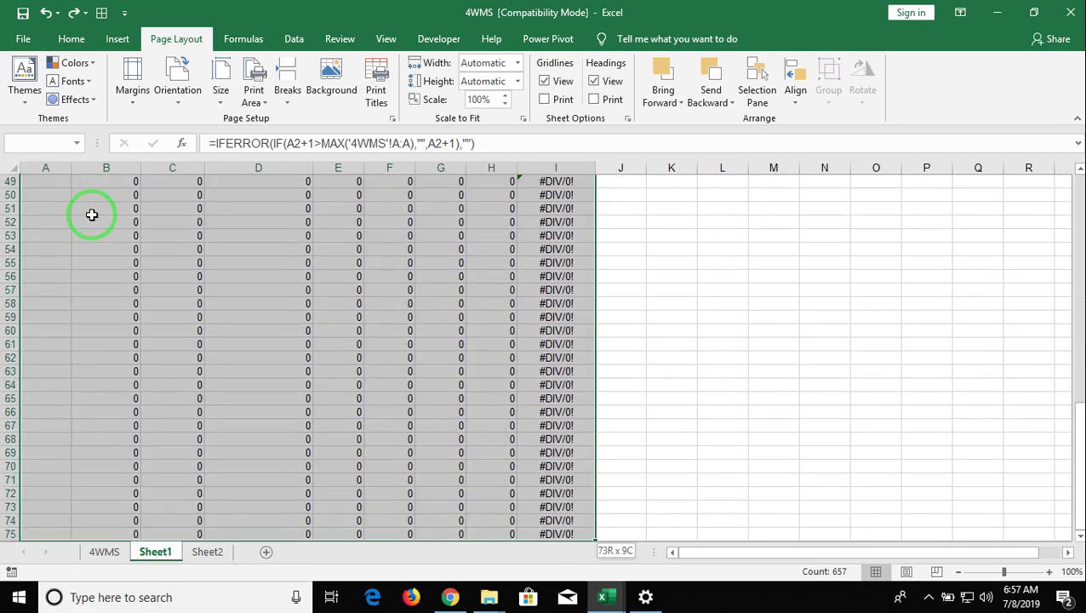
key("ctrl+q")
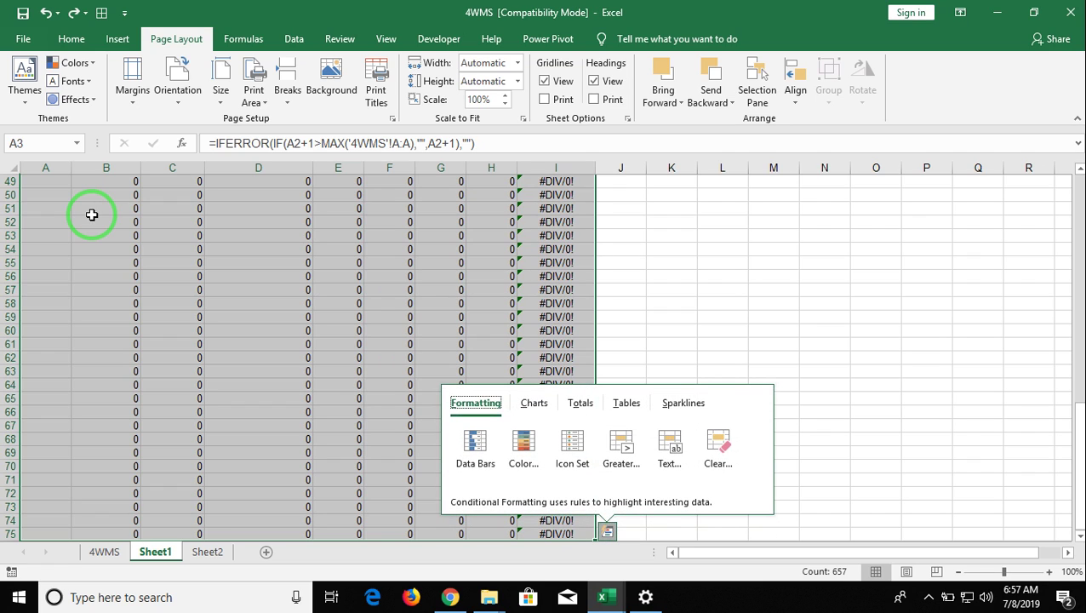
left_click(174, 97)
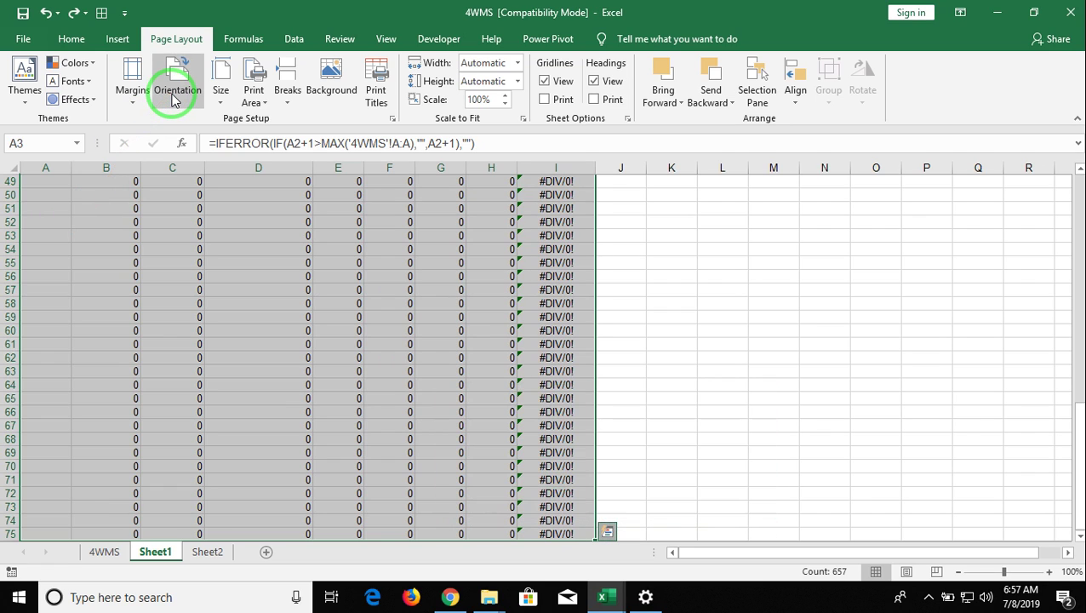
key("ctrl+c")
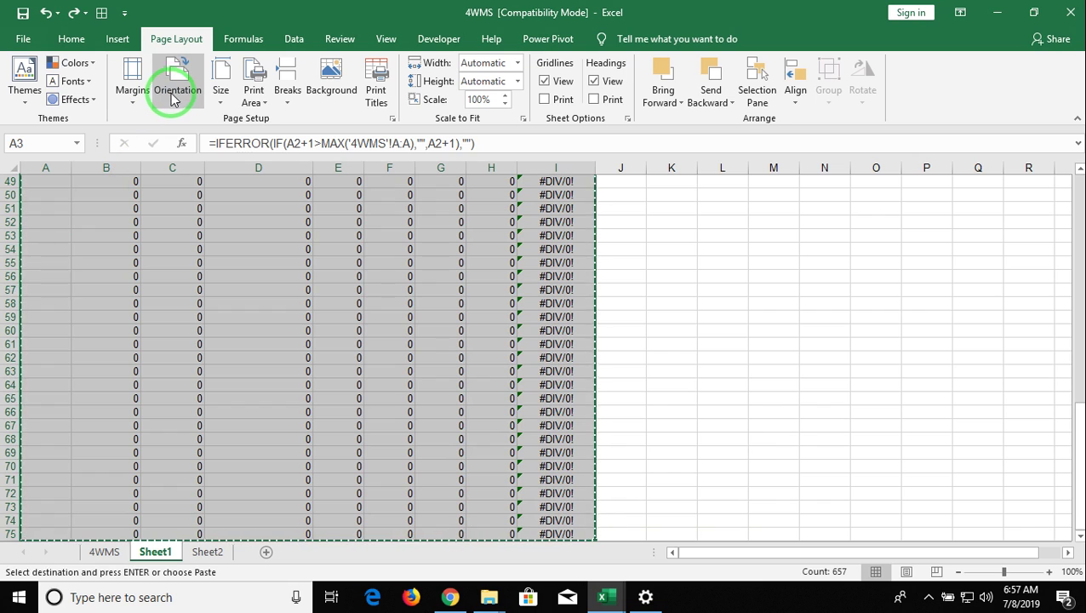
left_click(71, 39)
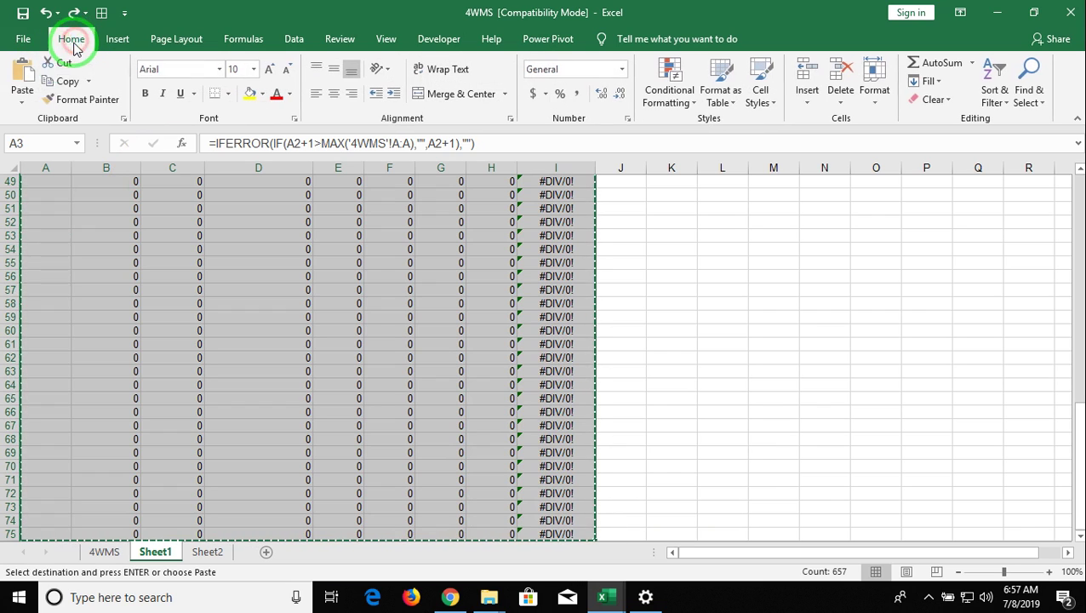
left_click(23, 98)
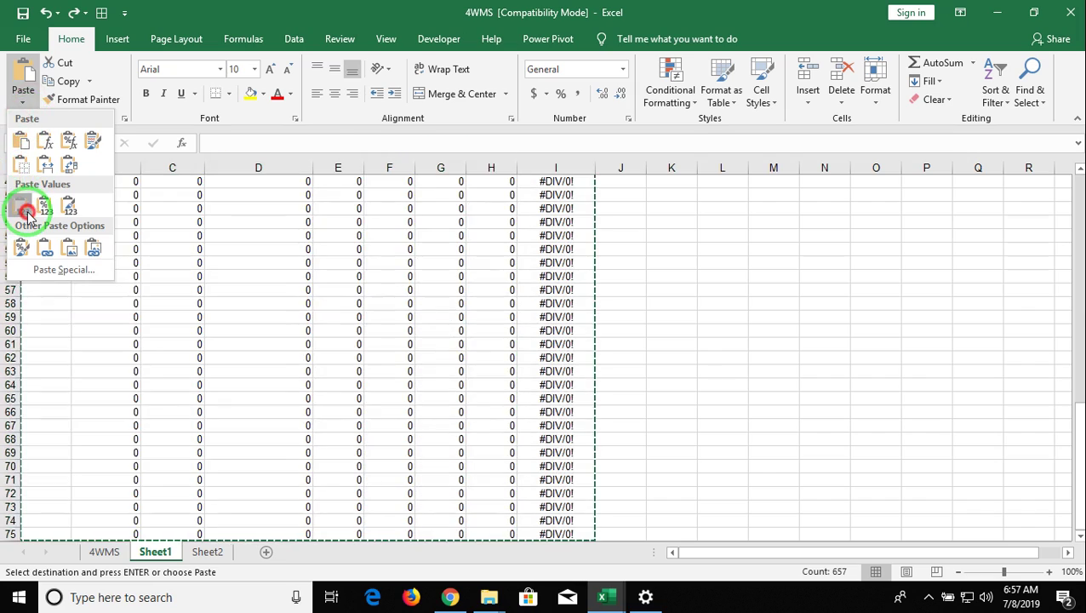
left_click(25, 211)
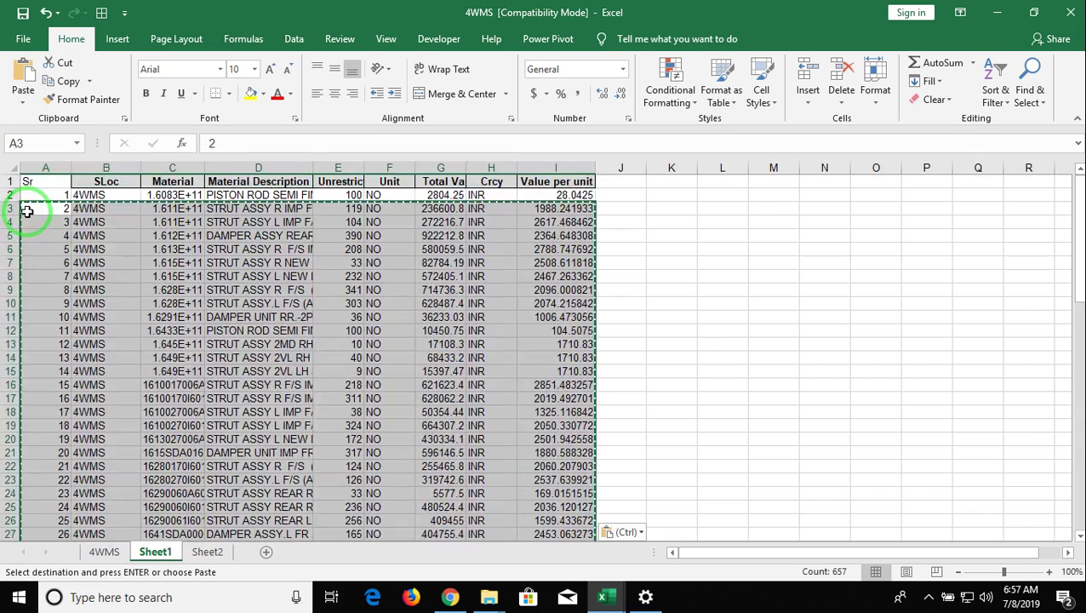
key("Escape")
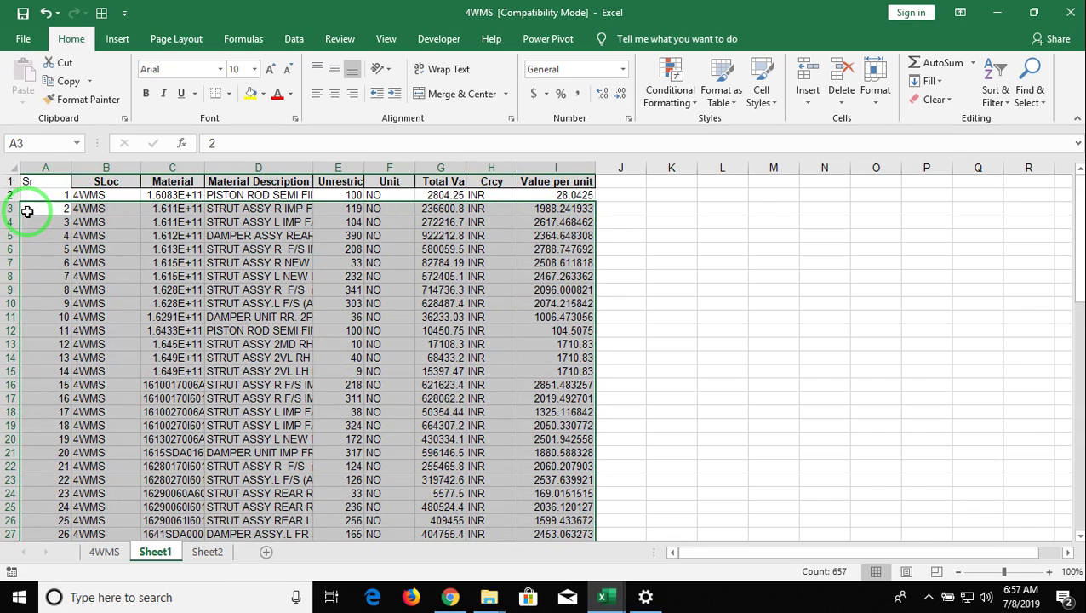
left_click(27, 211)
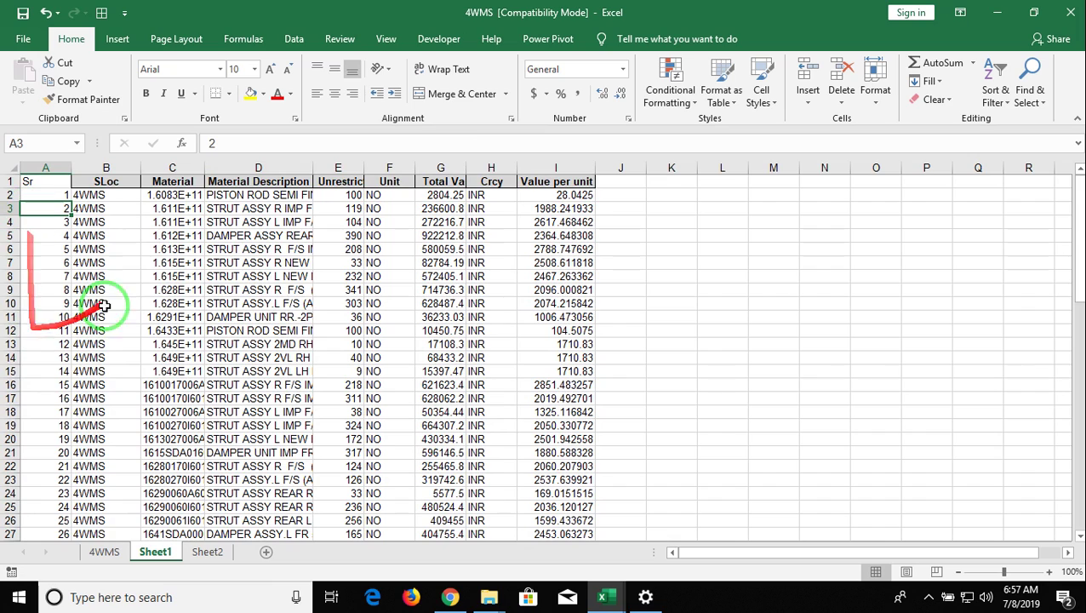
- Compare Sheet1's SLoc, Material and description lookups against the 4WMS source cells
left_click(89, 209)
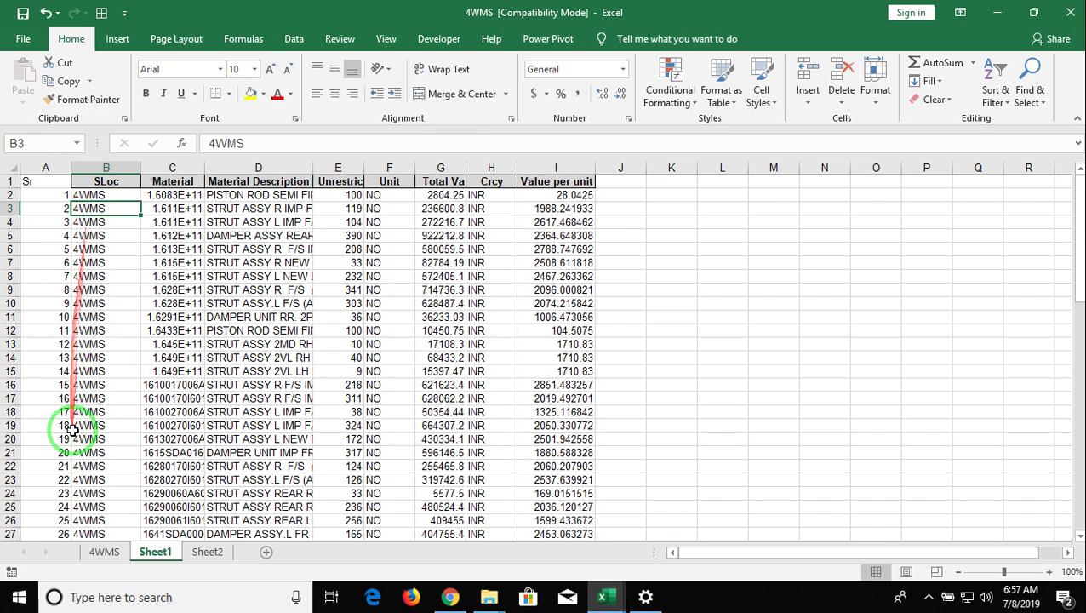
left_click(100, 552)
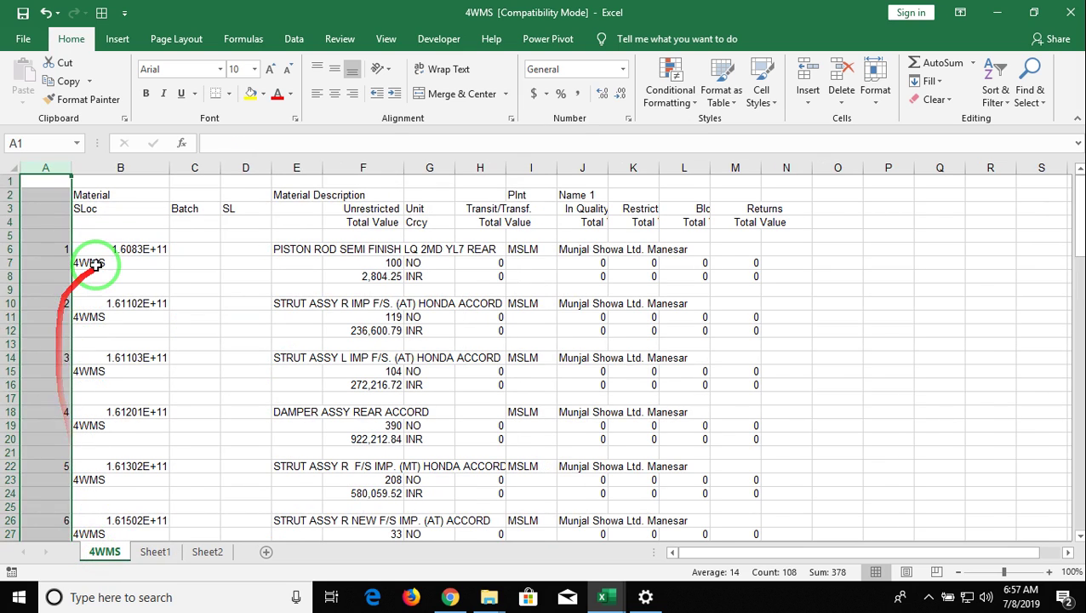
left_click(92, 262)
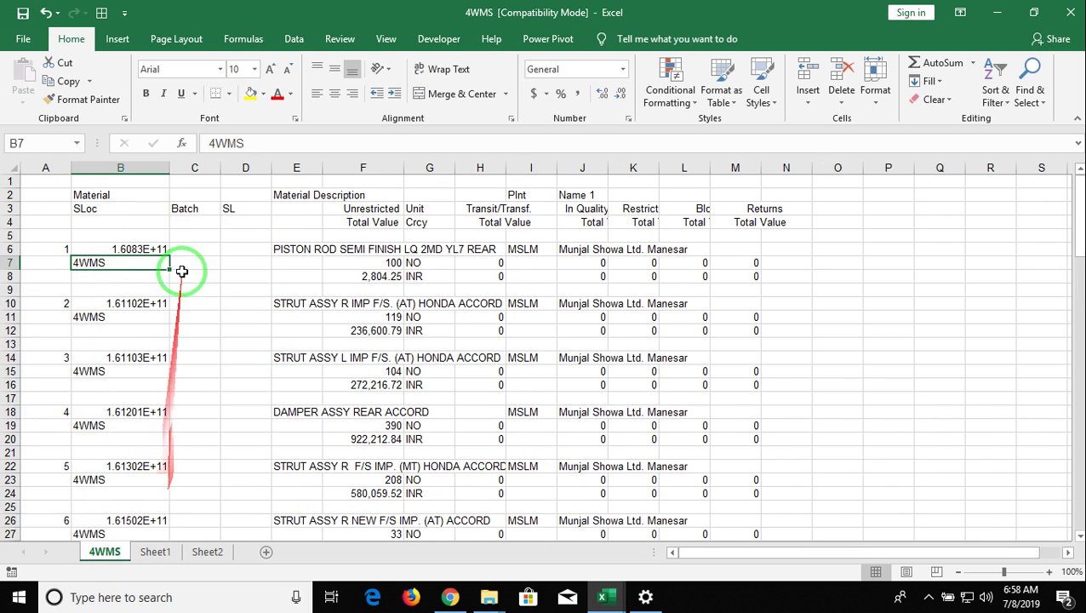
mouse_move(157, 255)
left_mouse_down()
mouse_move(179, 568)
mouse_move(194, 198)
left_mouse_up()
left_click(194, 197)
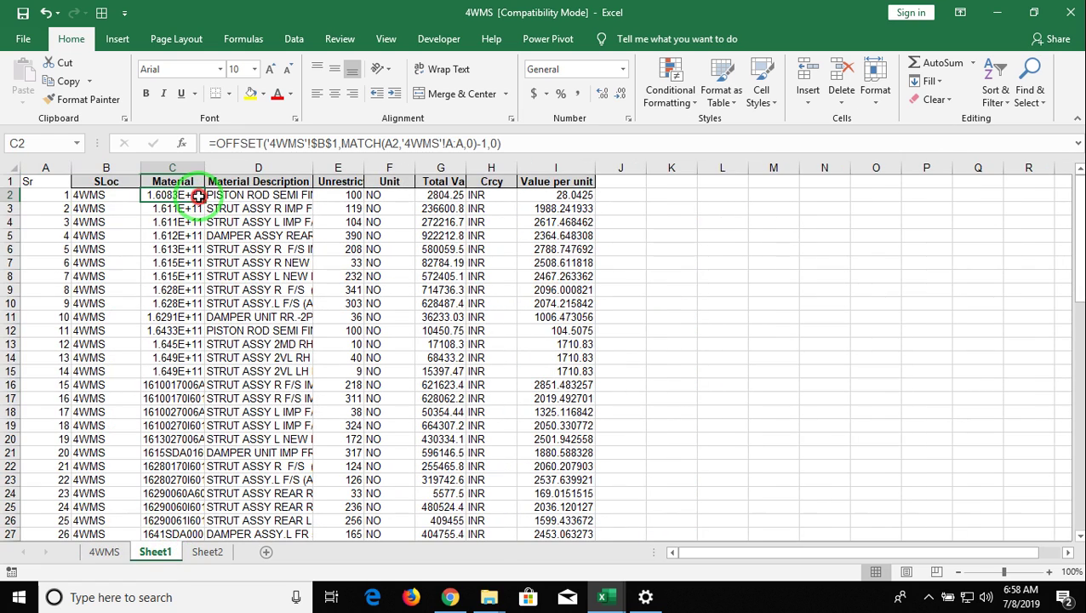
left_click(231, 197)
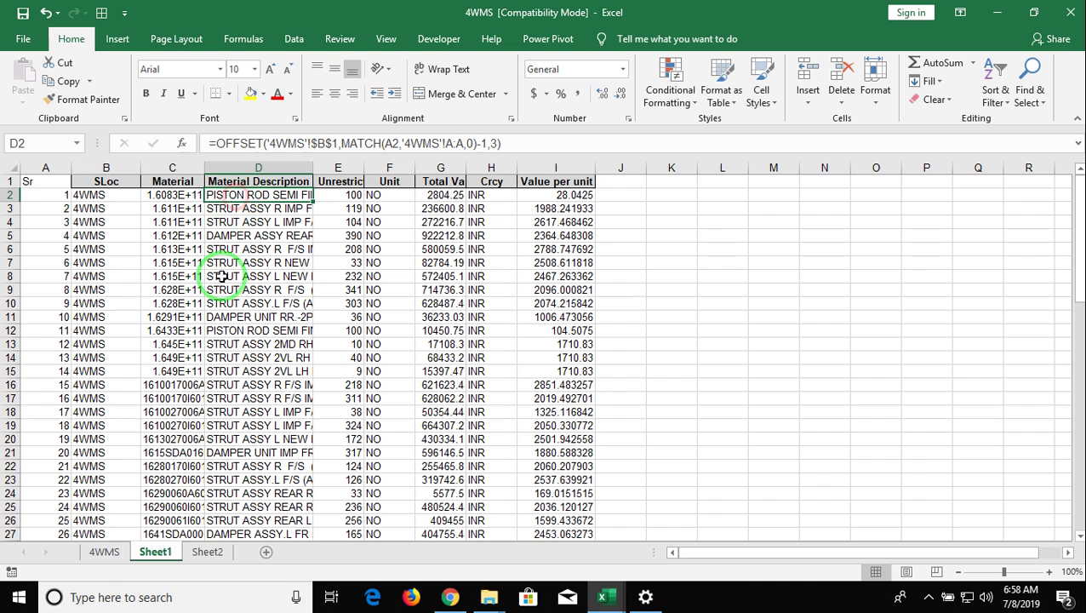
left_click(104, 551)
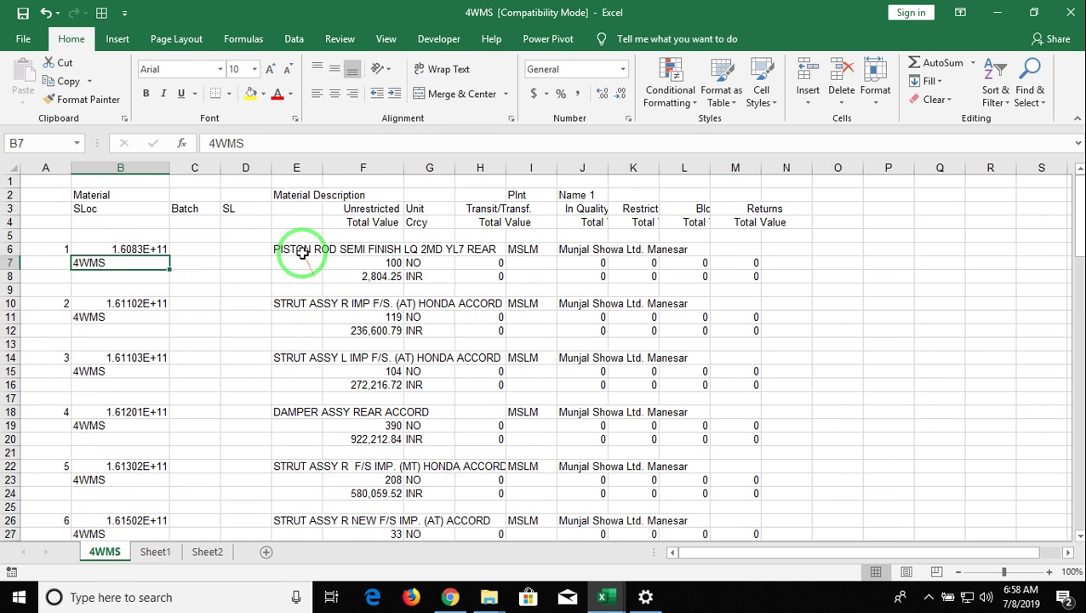
left_click(295, 249)
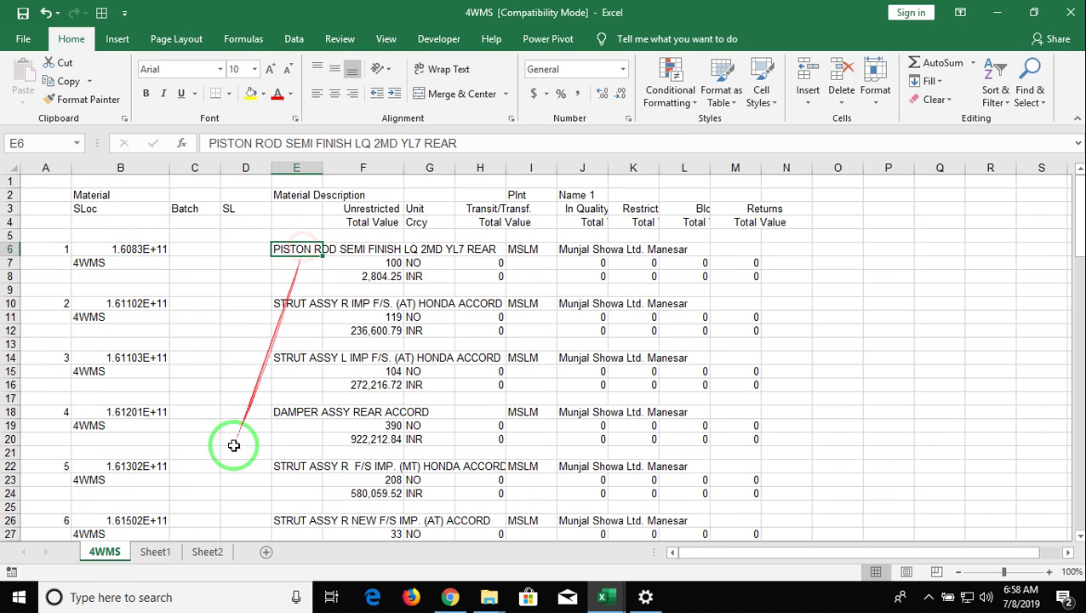
- Check Sheet1's Unrestricted and Unit values against the 4WMS entries 100 and NO
left_click(155, 550)
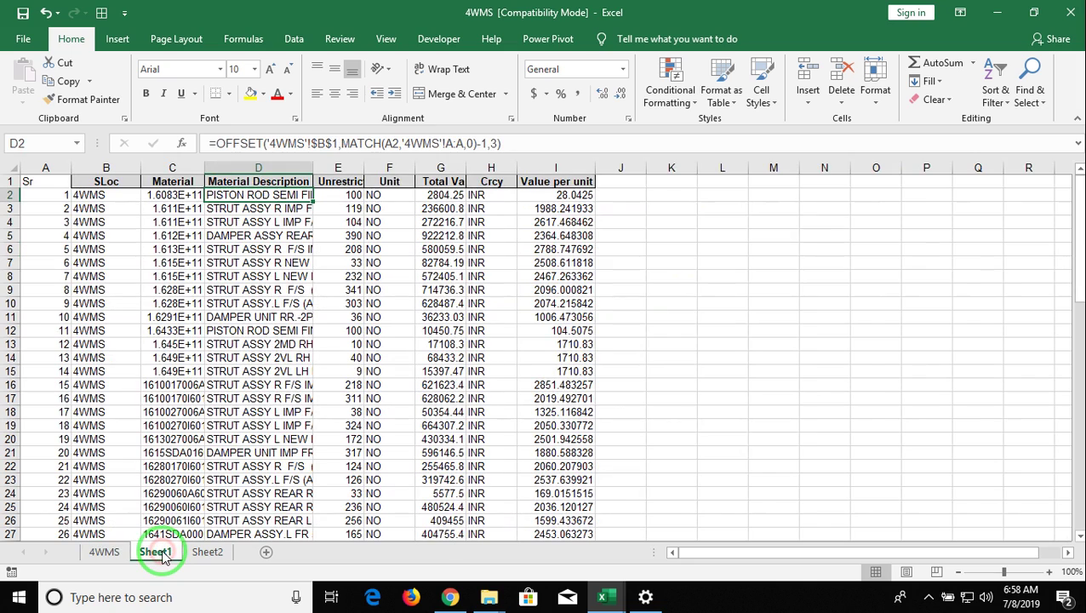
left_click(333, 197)
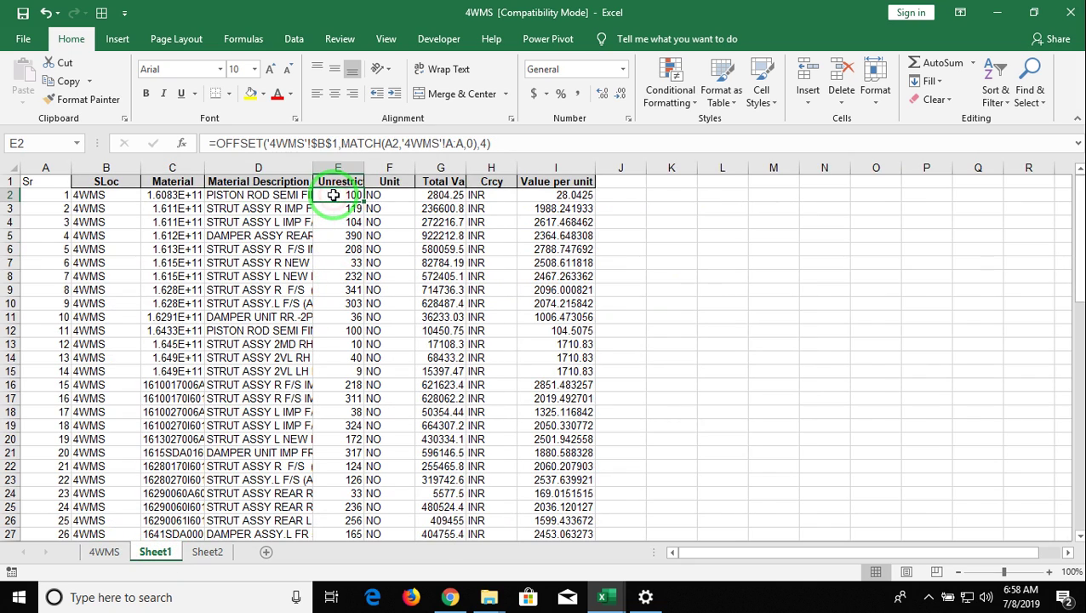
left_click(104, 551)
left_click(375, 262)
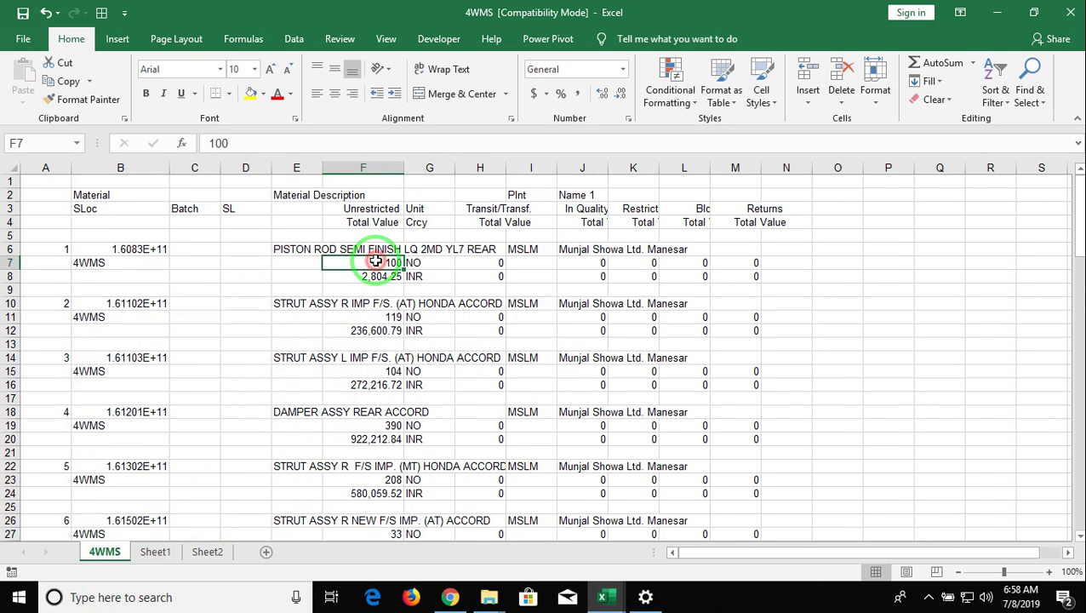
left_click(162, 550)
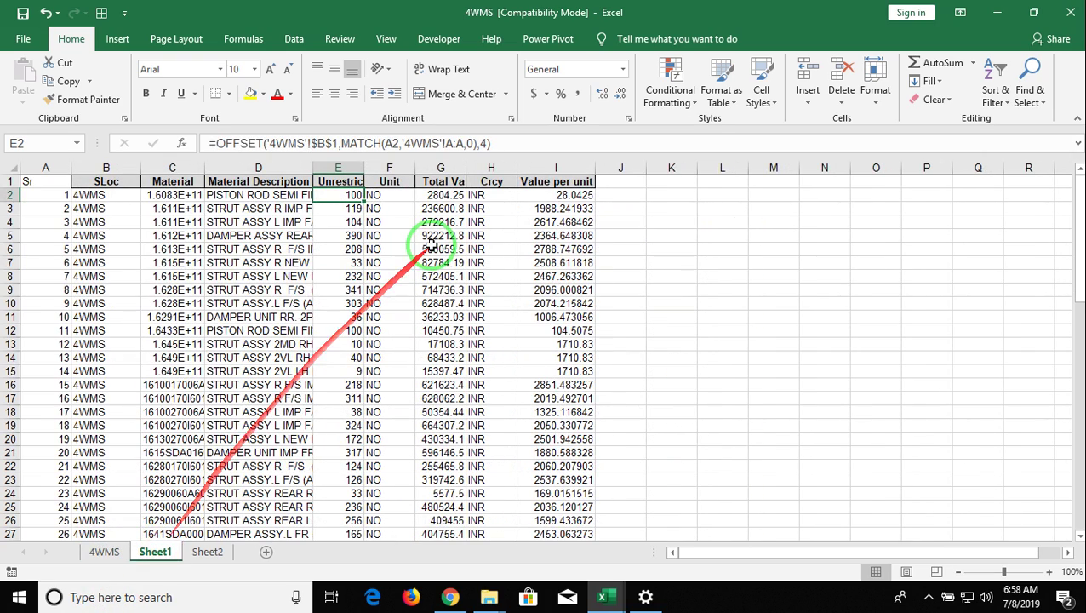
left_click(405, 187)
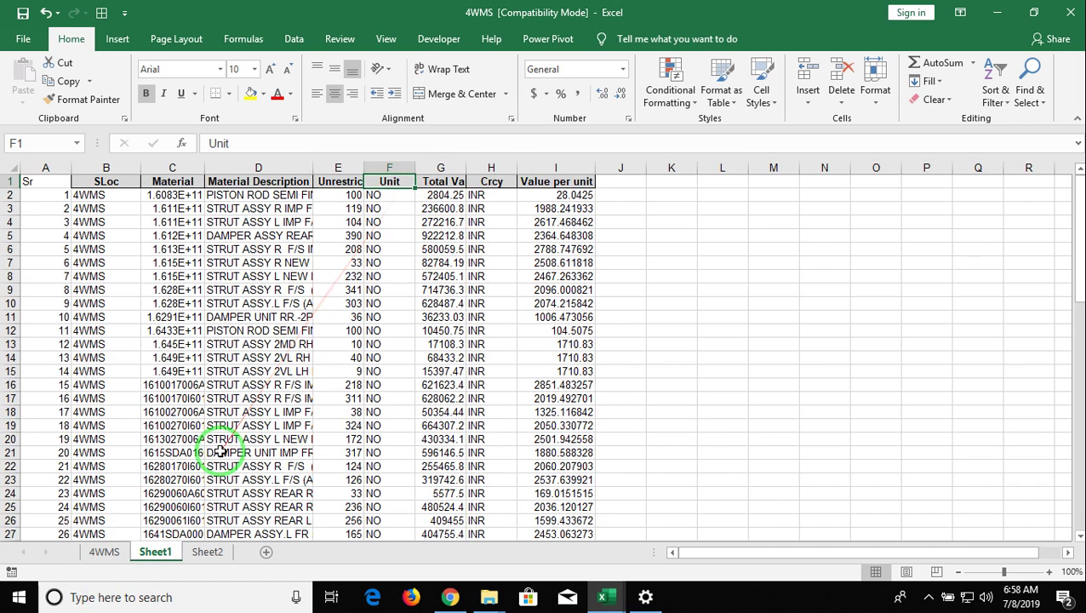
left_click(106, 553)
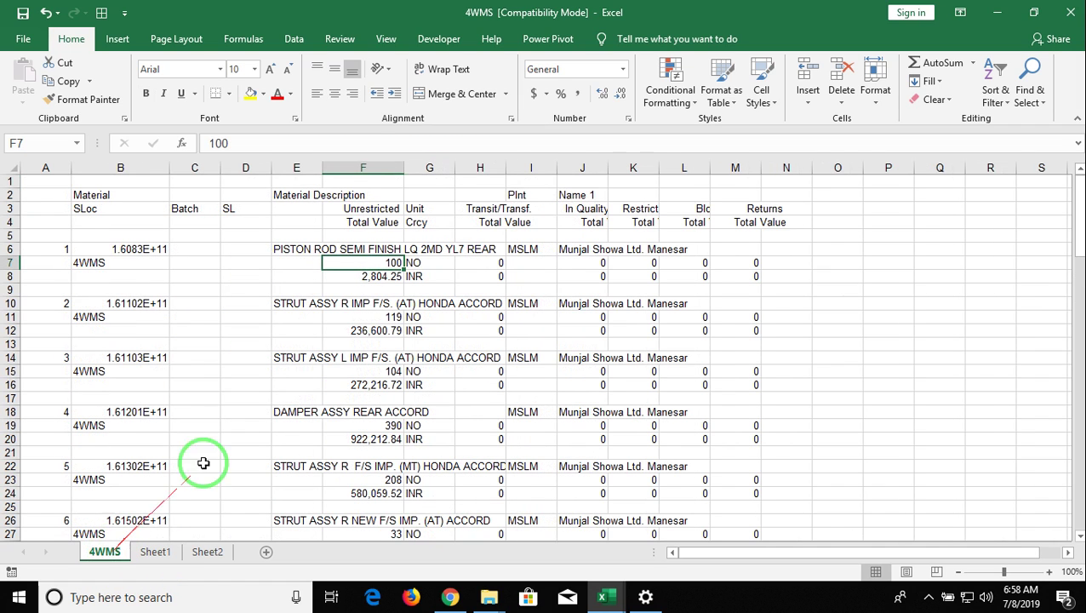
left_click(423, 262)
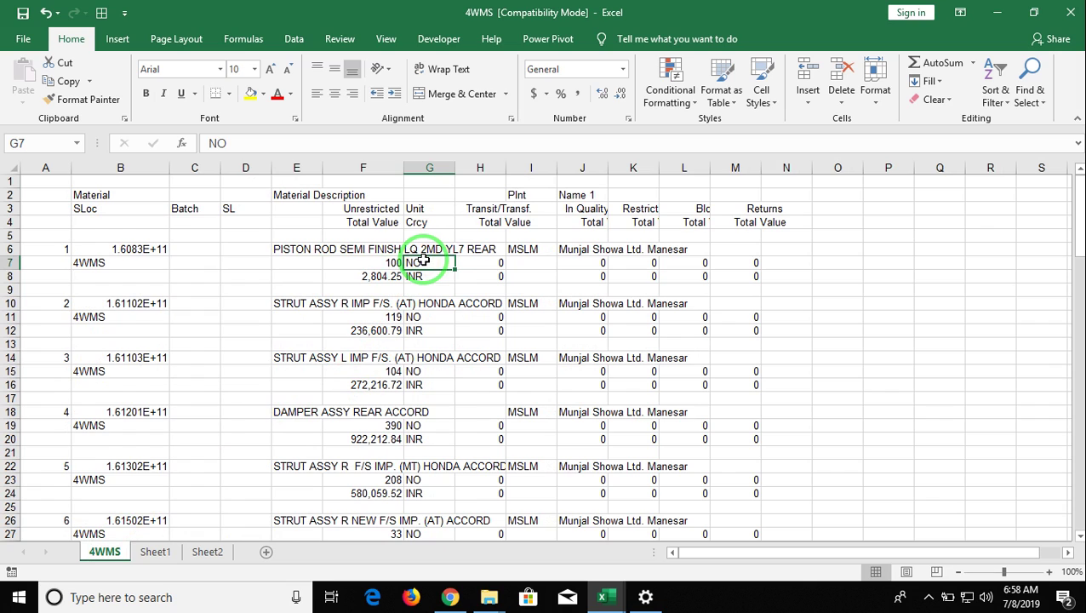
left_click(156, 553)
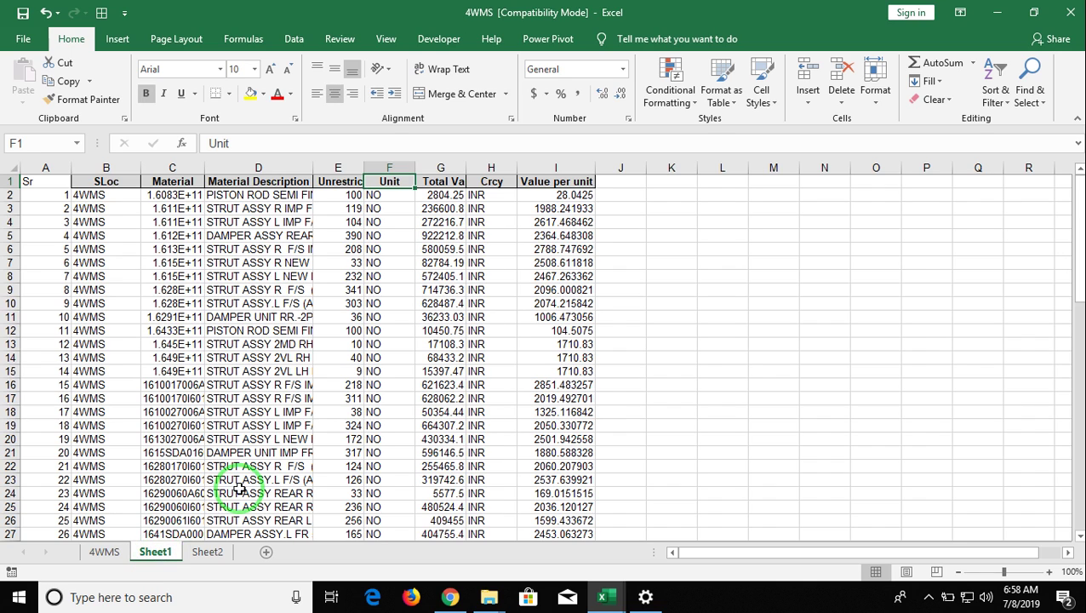
left_click(446, 184)
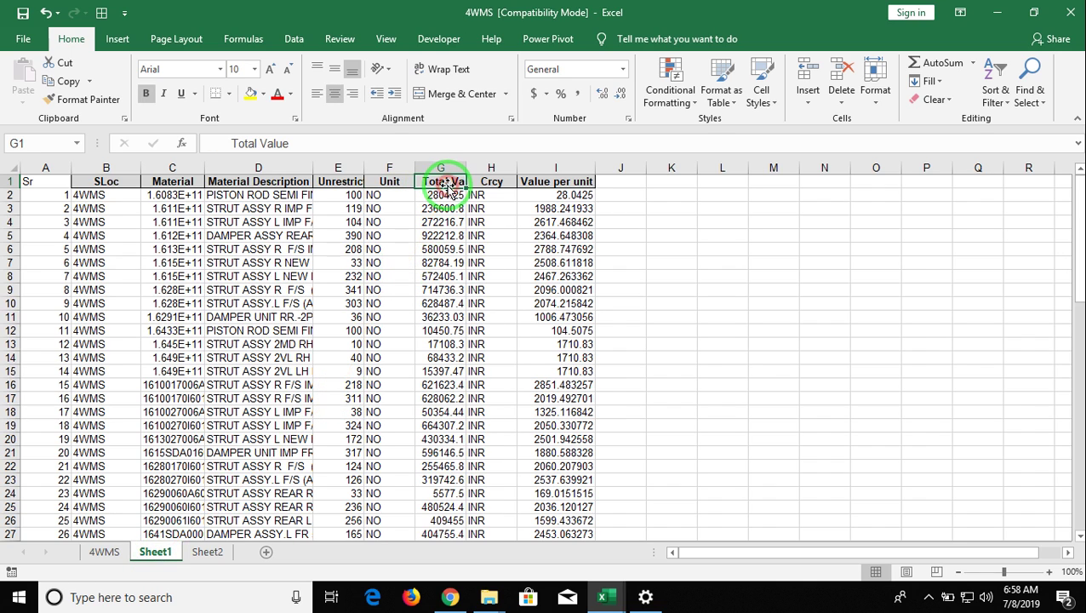
left_click(102, 552)
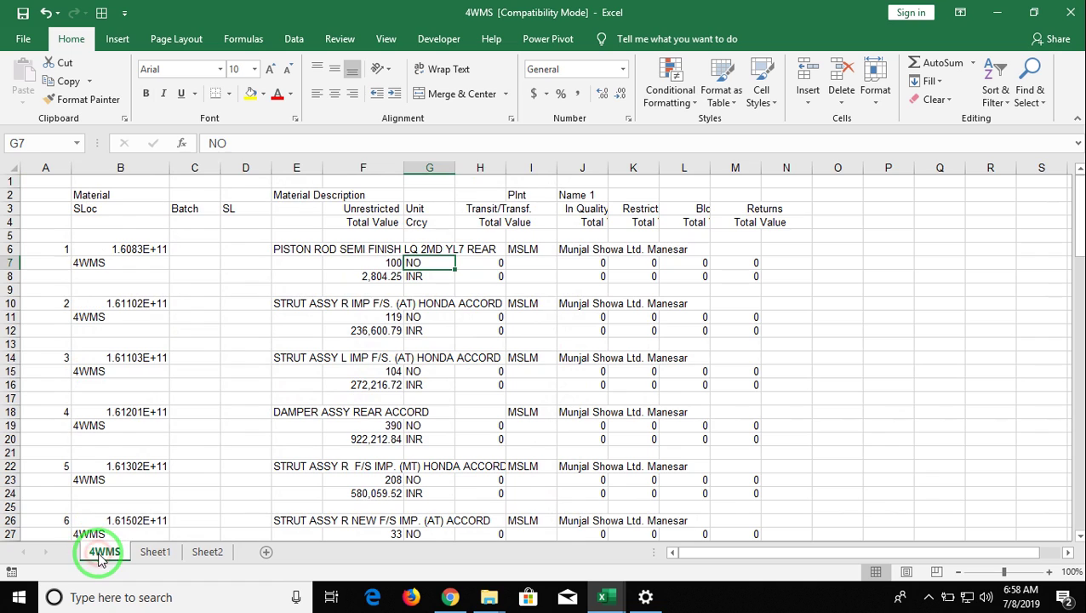
left_click(371, 275)
left_click(176, 554)
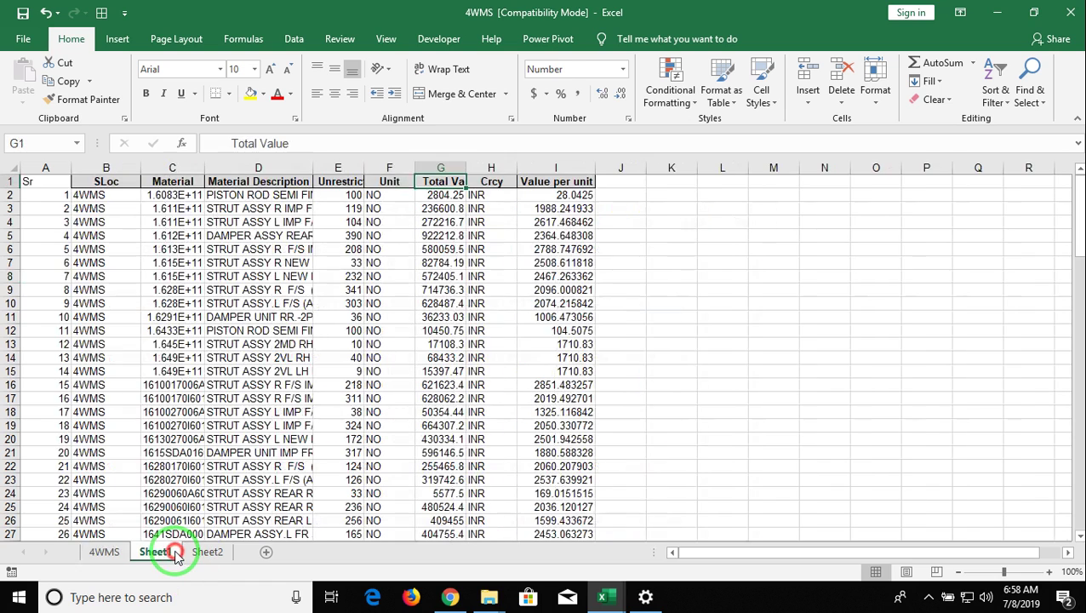
left_click(491, 181)
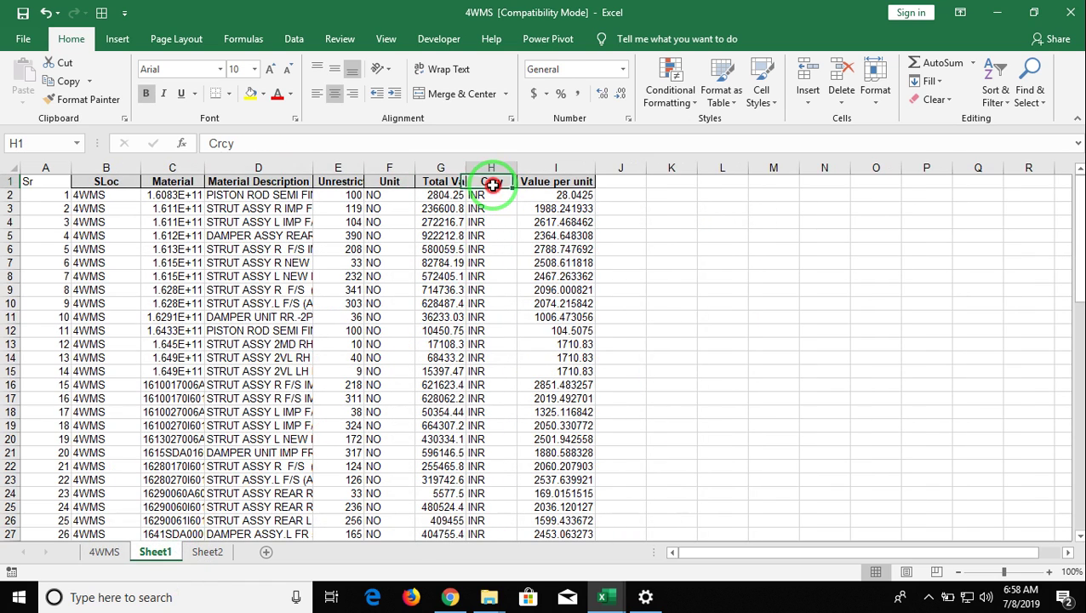
left_click(106, 553)
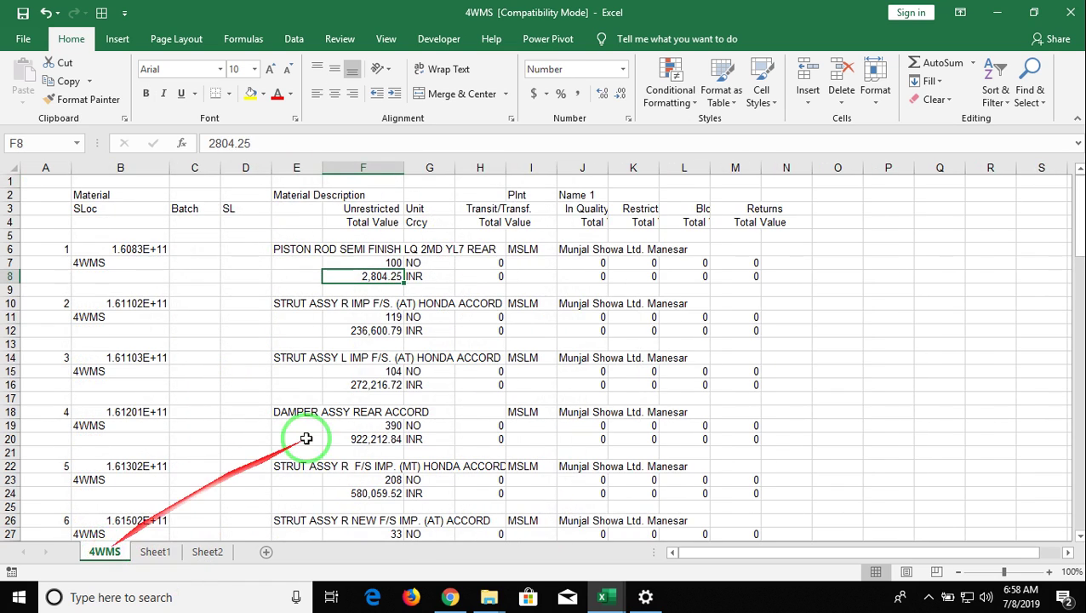
left_click(433, 383)
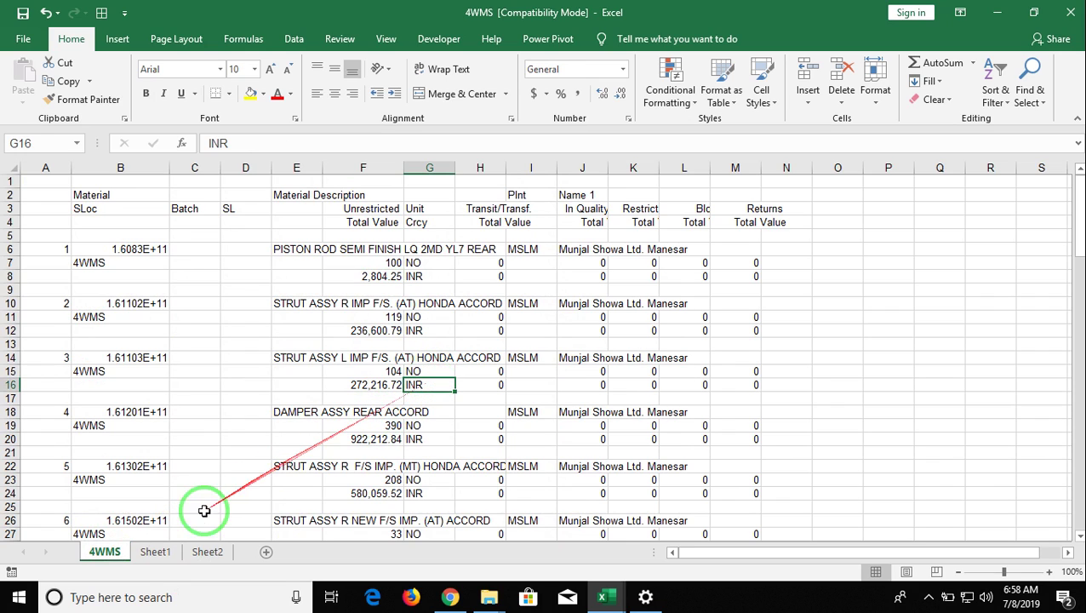
left_click(149, 553)
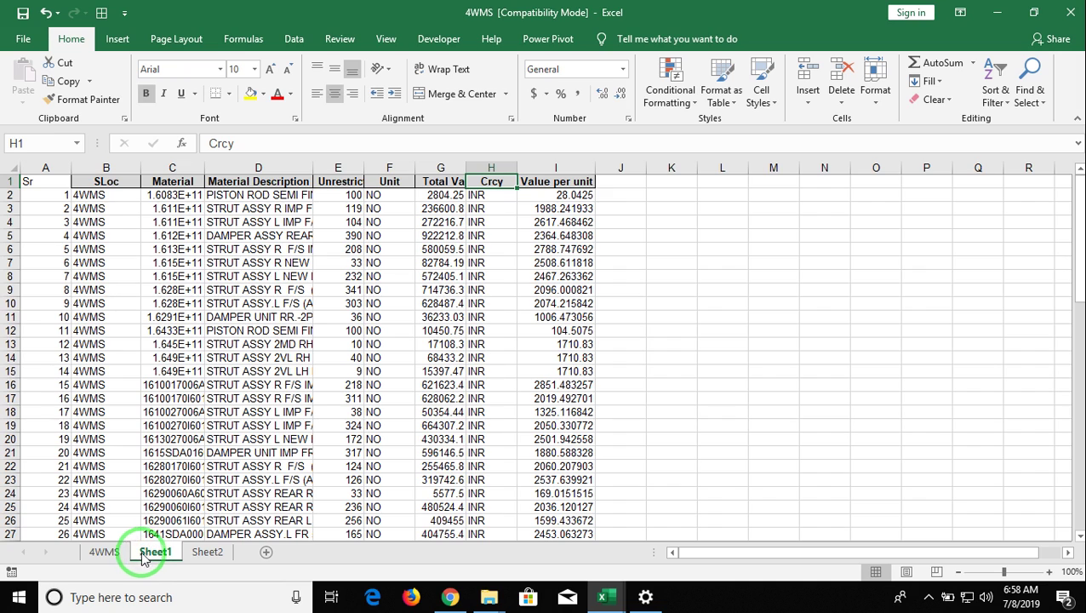
left_click(564, 197)
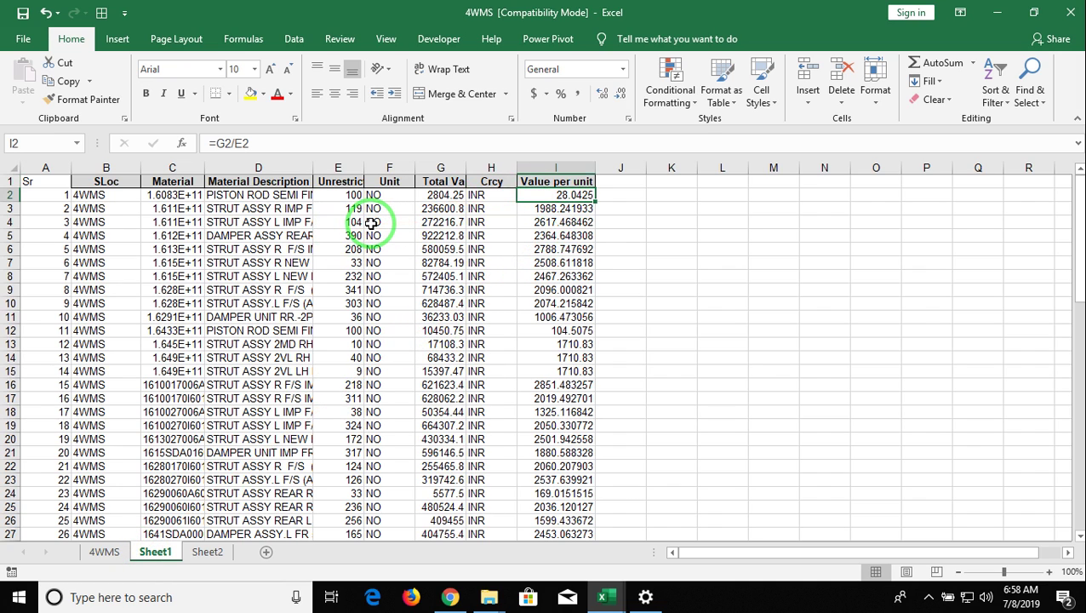
left_click(436, 196)
left_click(327, 196)
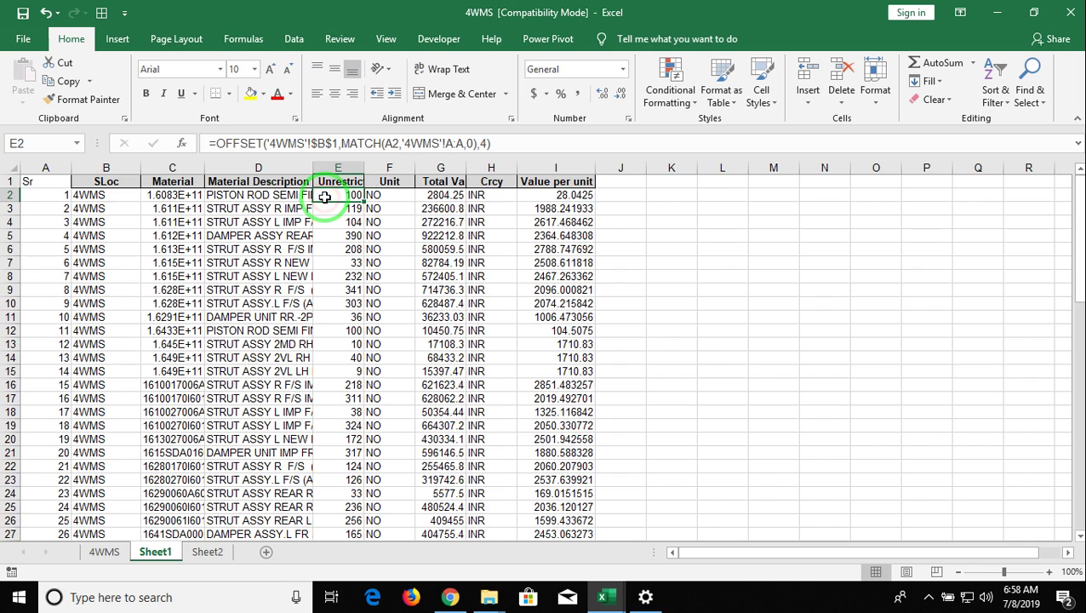
left_click(106, 551)
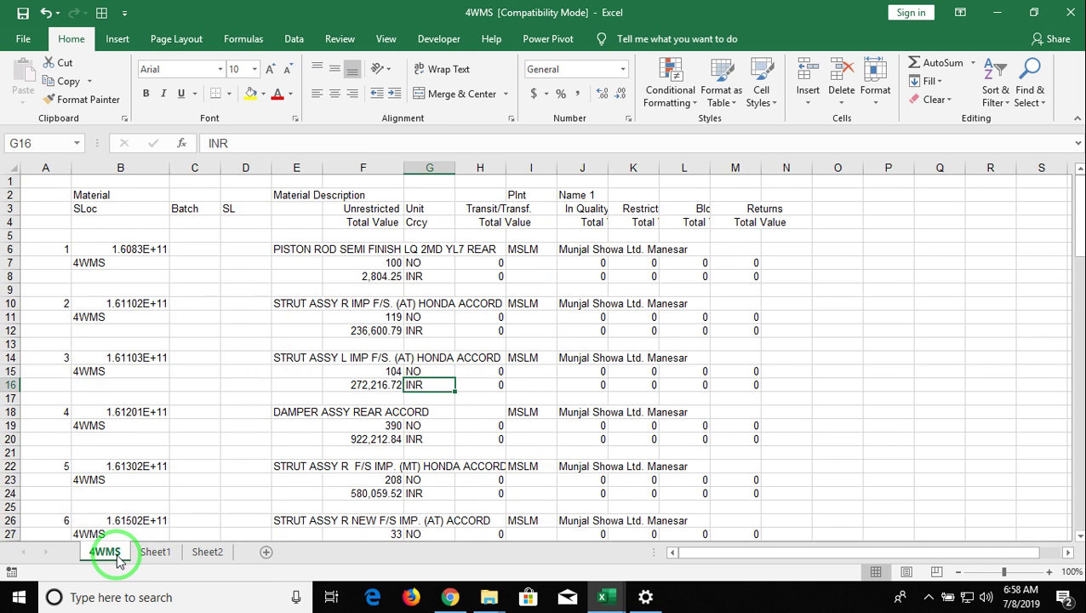
left_click(53, 169)
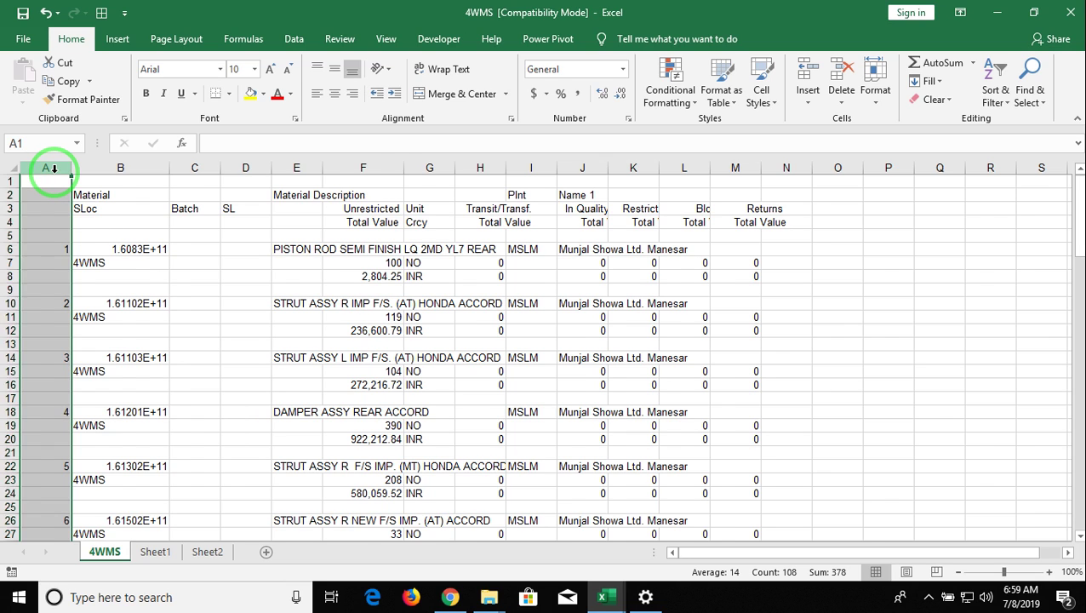
key("ctrl+minus")
key("Down")
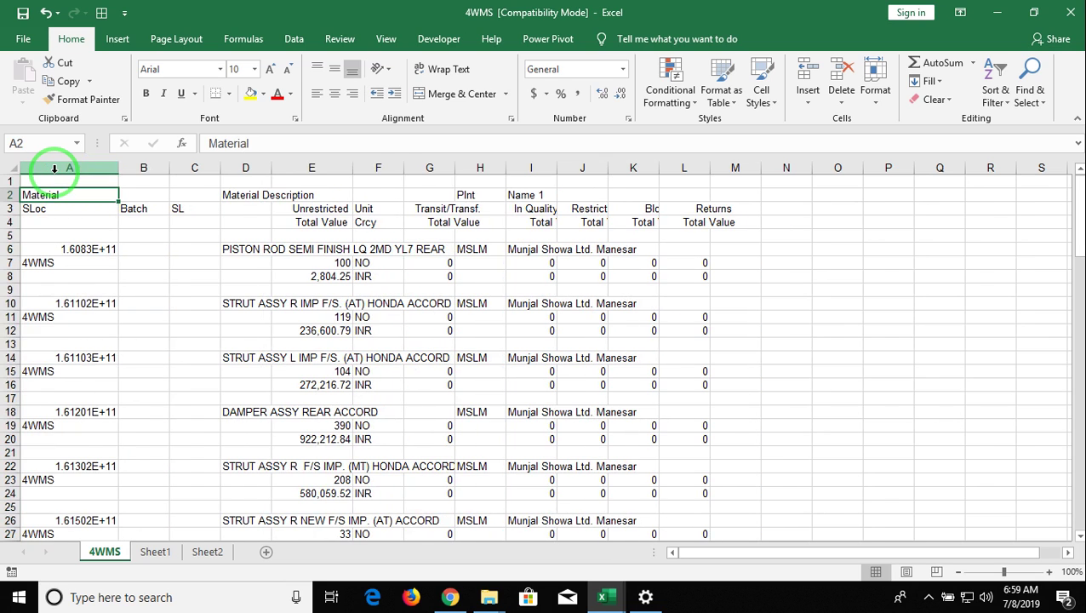
key("Down")
key("Down")
key("Down")
key("Down")
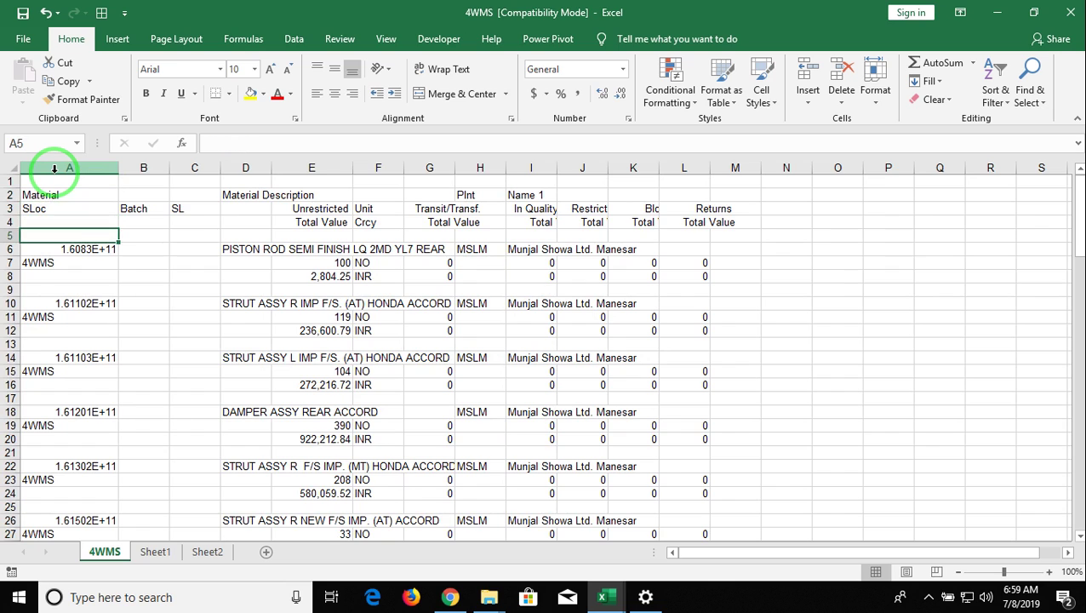
key("Down")
key("Down")
key("Down")
key("Down")
key("Down")
key("Down")
key("Up")
key("Up")
key("Up")
key("Up")
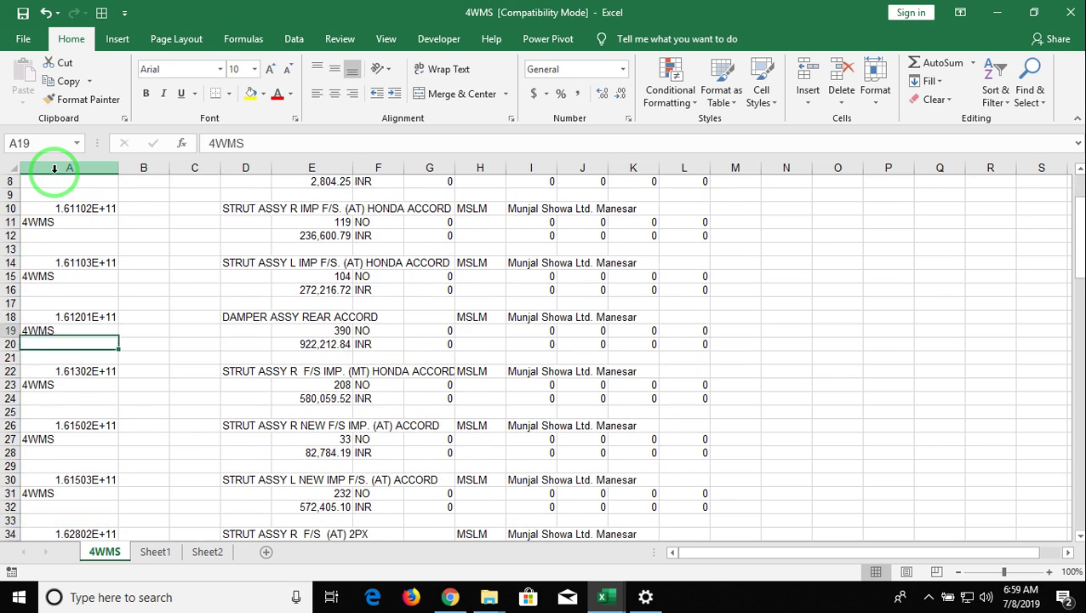
key("Up")
key("Up")
key("Up")
key("Down")
key("Down")
key("Down")
key("Down")
key("Down")
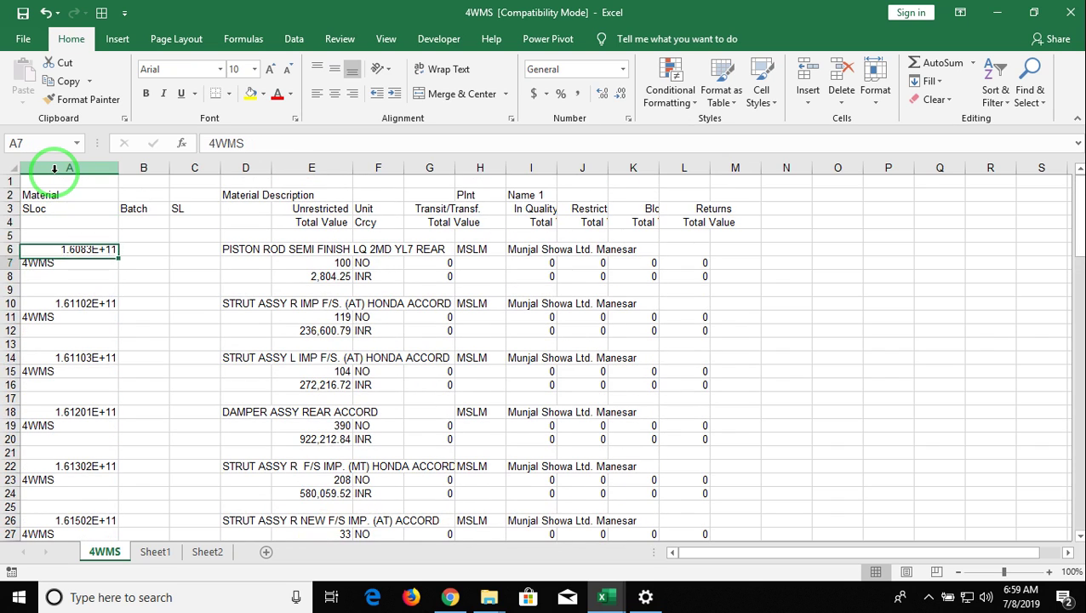
key("Up")
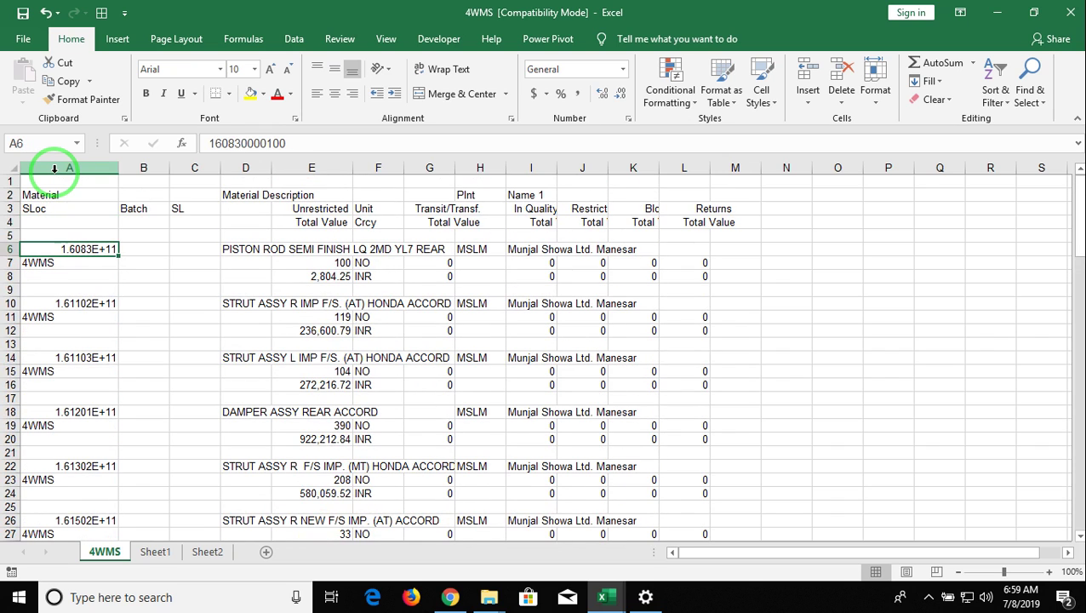
key("Down")
key("Up")
key("Right")
key("Right")
key("Right")
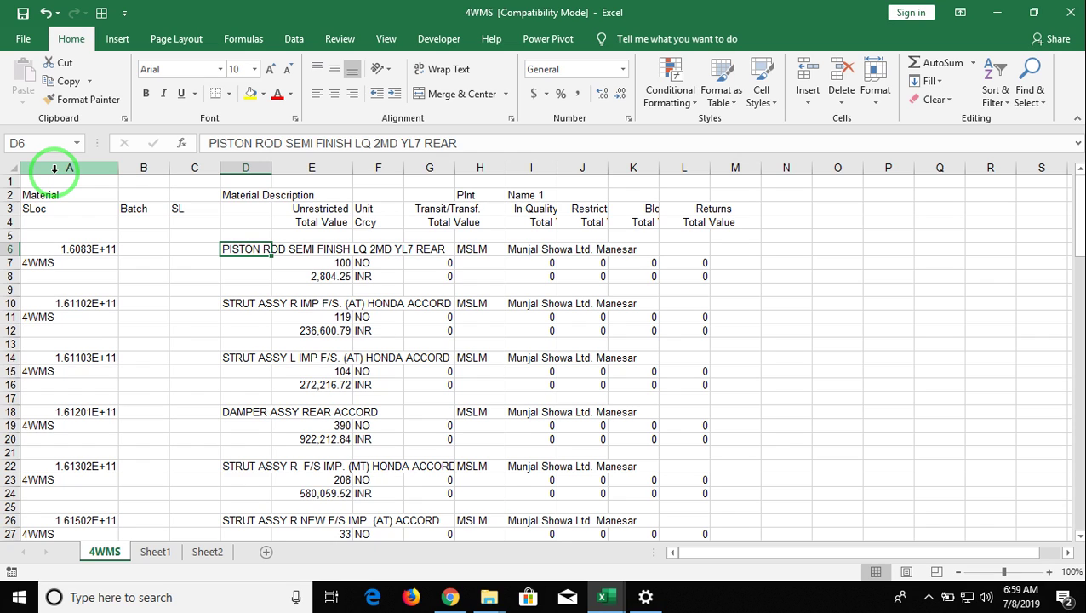
key("Left")
key("Left")
key("Left")
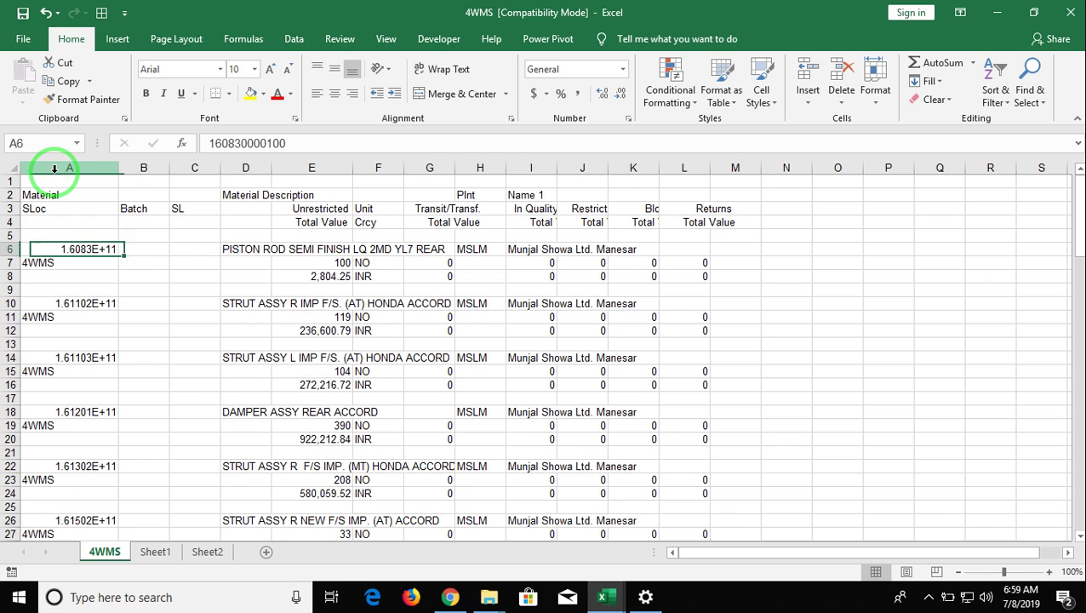
key("Down")
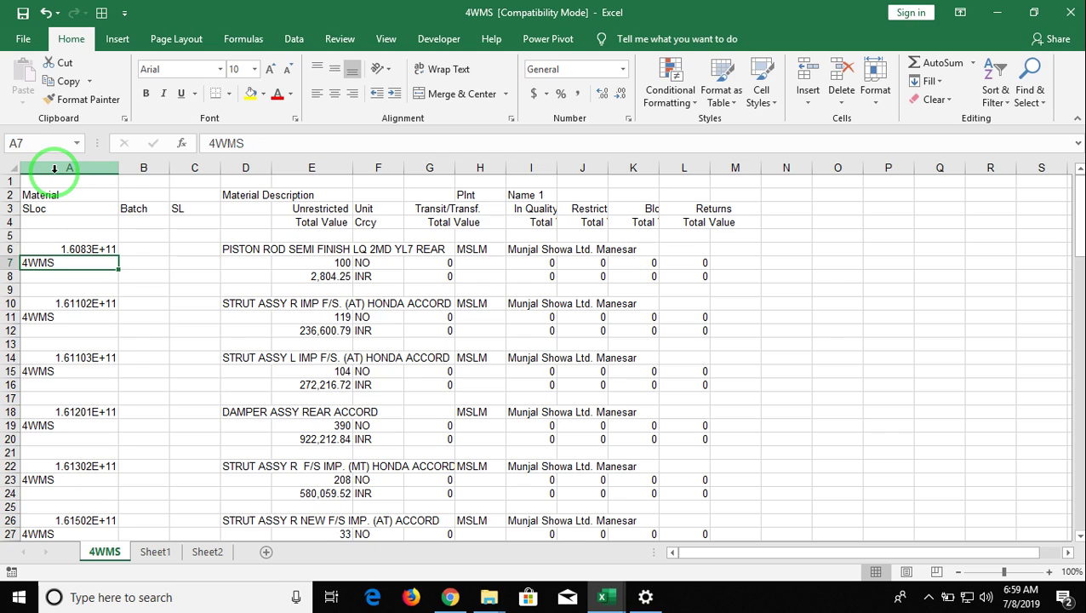
key("Right")
key("Right")
key("Right")
key("Right")
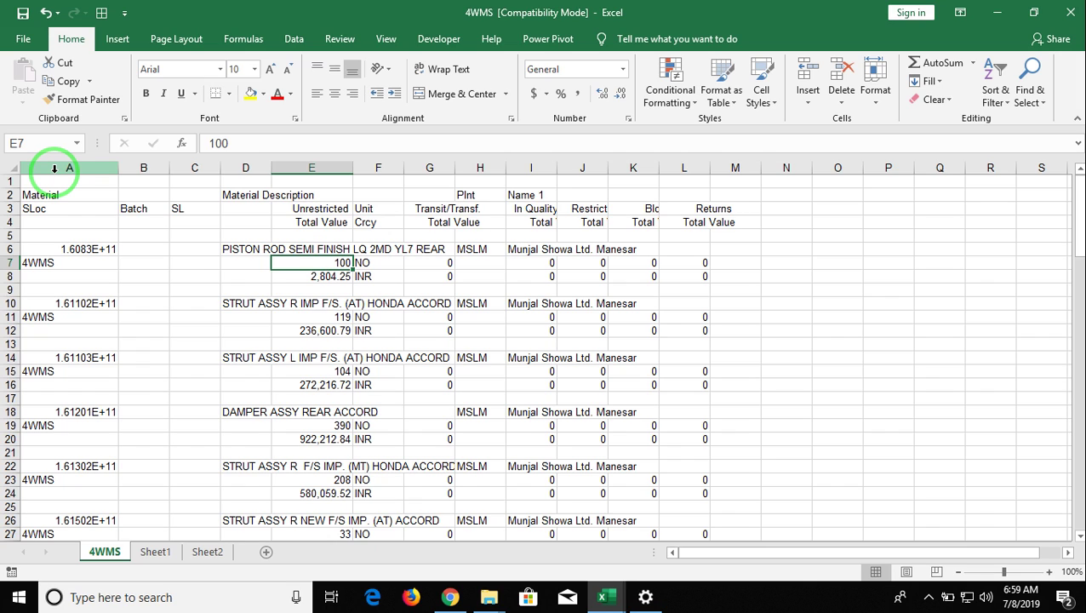
key("Right")
key("Left")
key("Right")
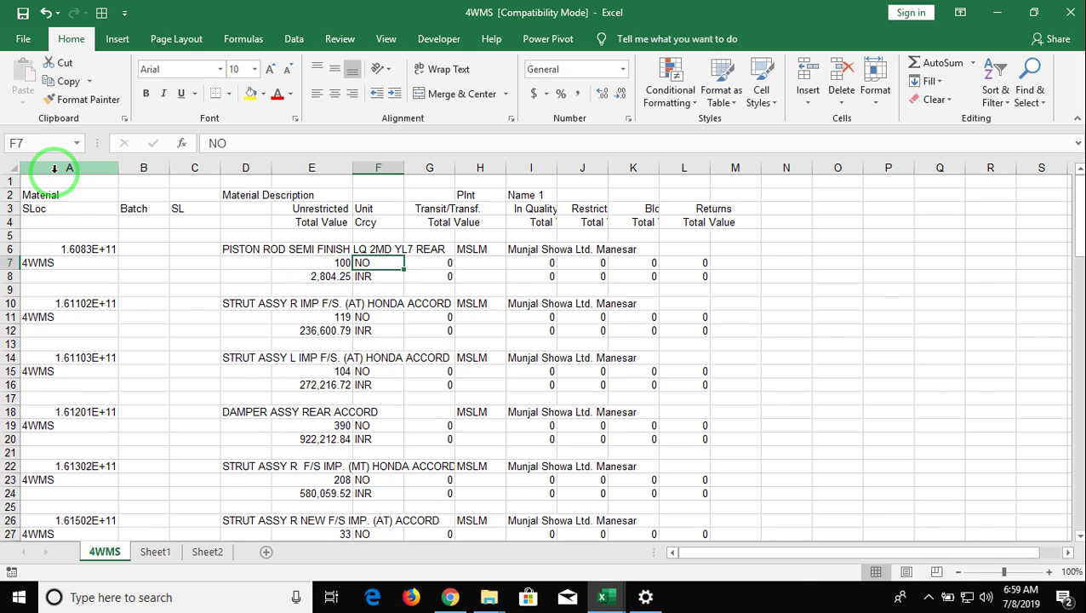
key("Left")
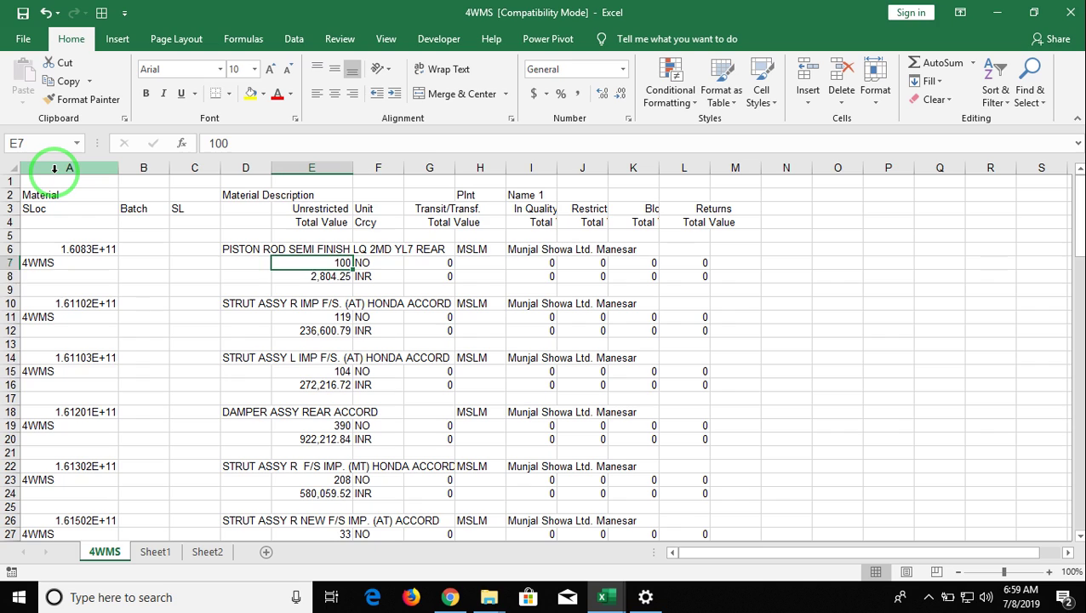
key("Down")
key("Right")
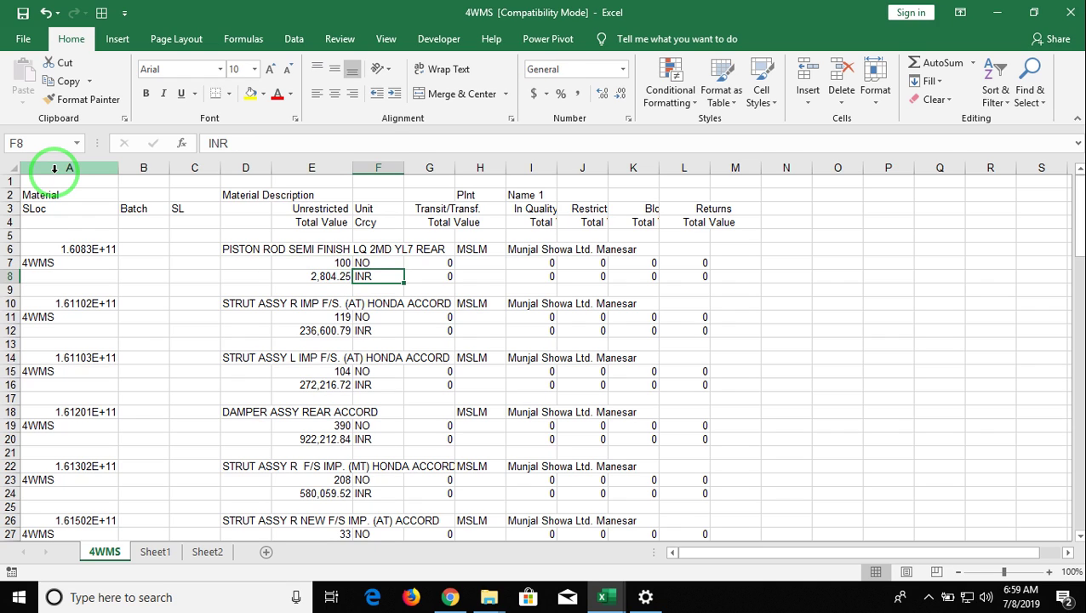
key("Down")
key("Down")
key("Down")
key("Down")
key("Down")
key("Down")
key("Down")
key("Down")
key("Down")
key("Down")
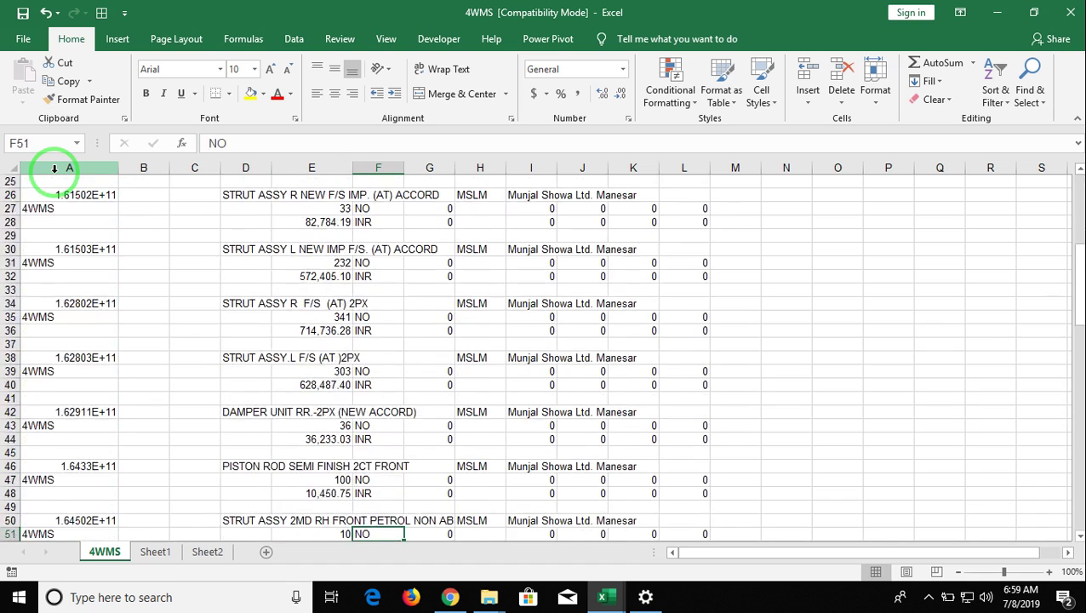
key("Down")
key("Down")
key("Down")
key("Left")
key("Left")
key("Left")
key("Up")
key("Up")
key("Up")
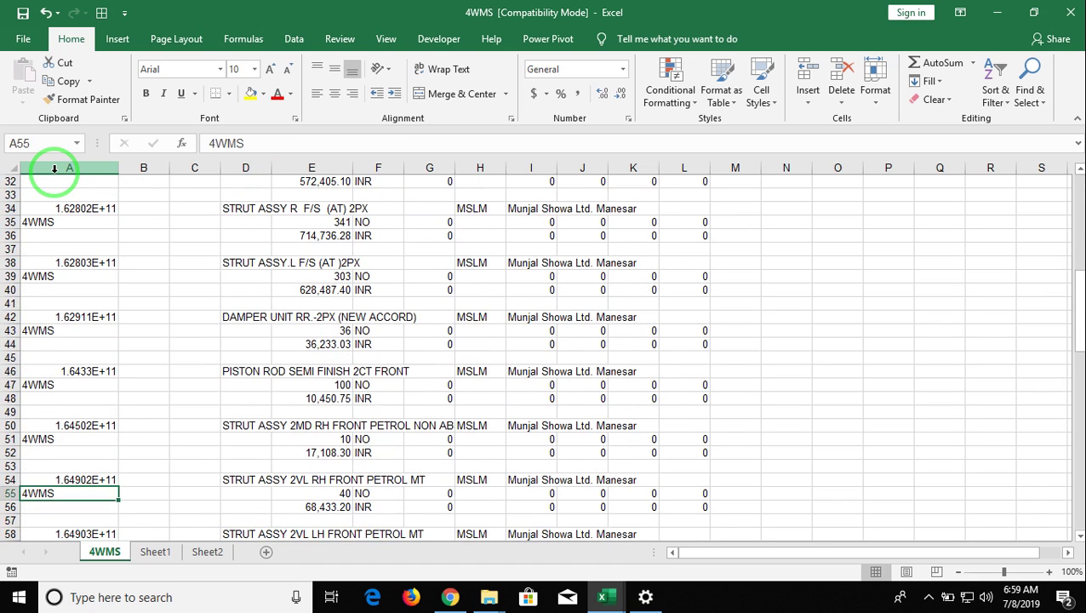
key("Up")
key("Up")
key("Up")
key("Up")
key("Up")
key("Up")
key("Right")
key("ctrl+Up")
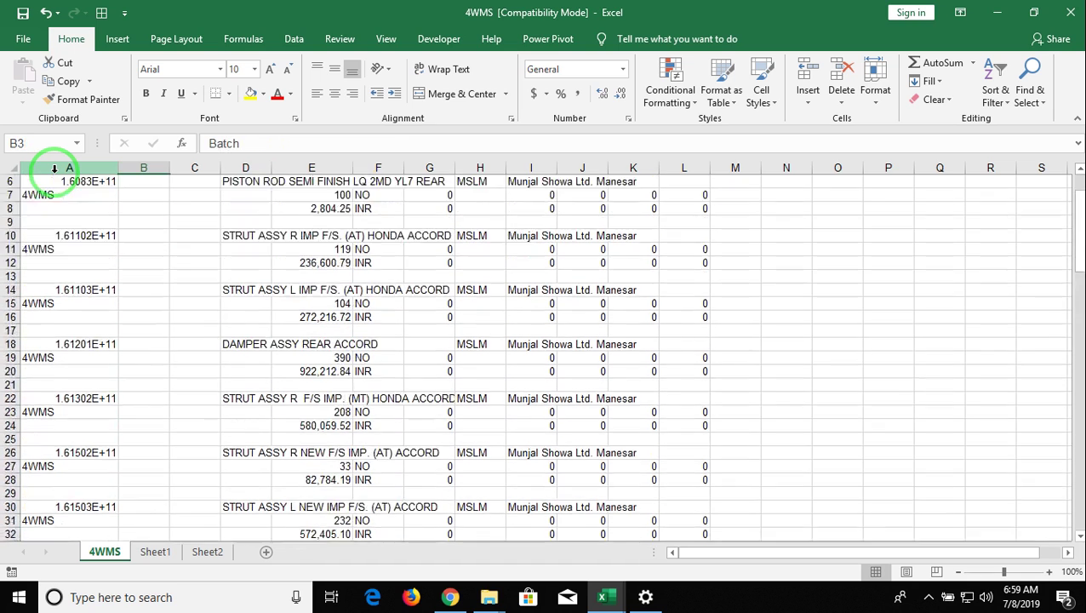
key("Up")
key("Up")
key("Left")
- Insert a blank column A on the 4WMS sheet and move to cell A4
left_click(53, 168)
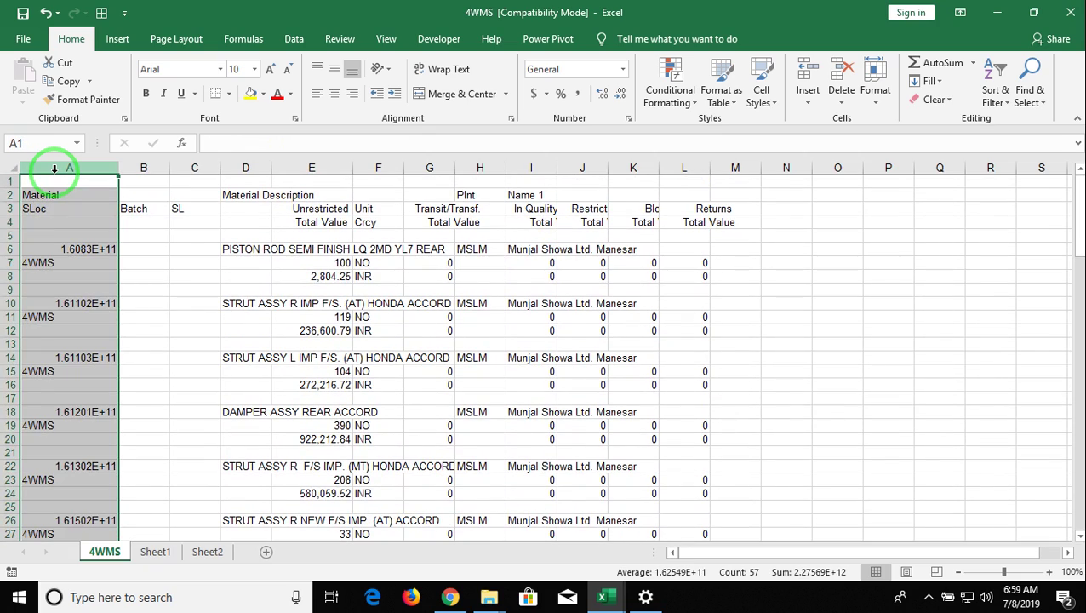
key("ctrl+plus")
key("Down")
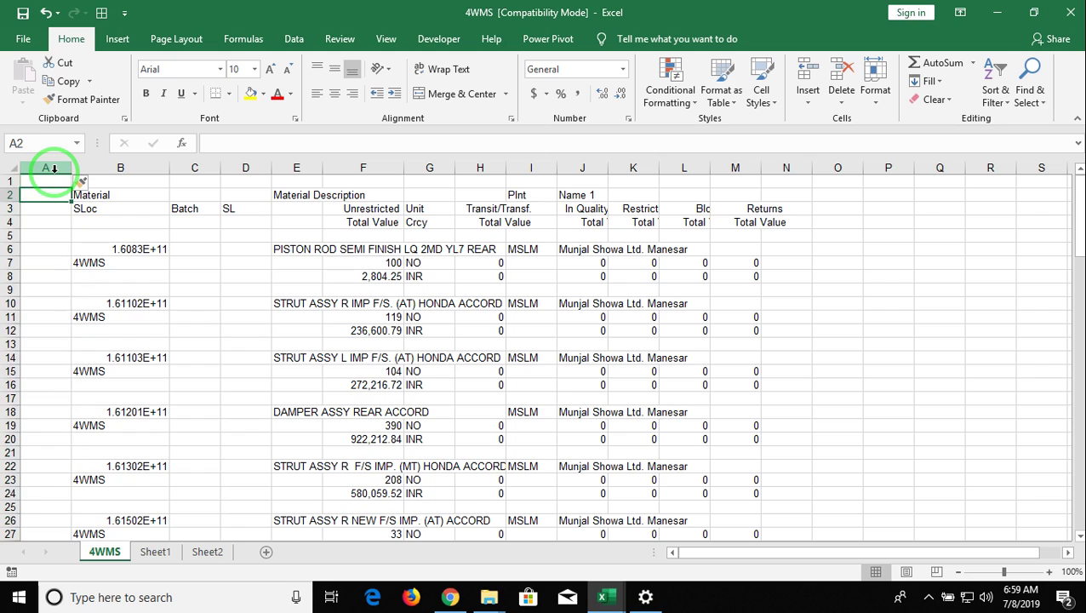
key("Down")
key("Down")
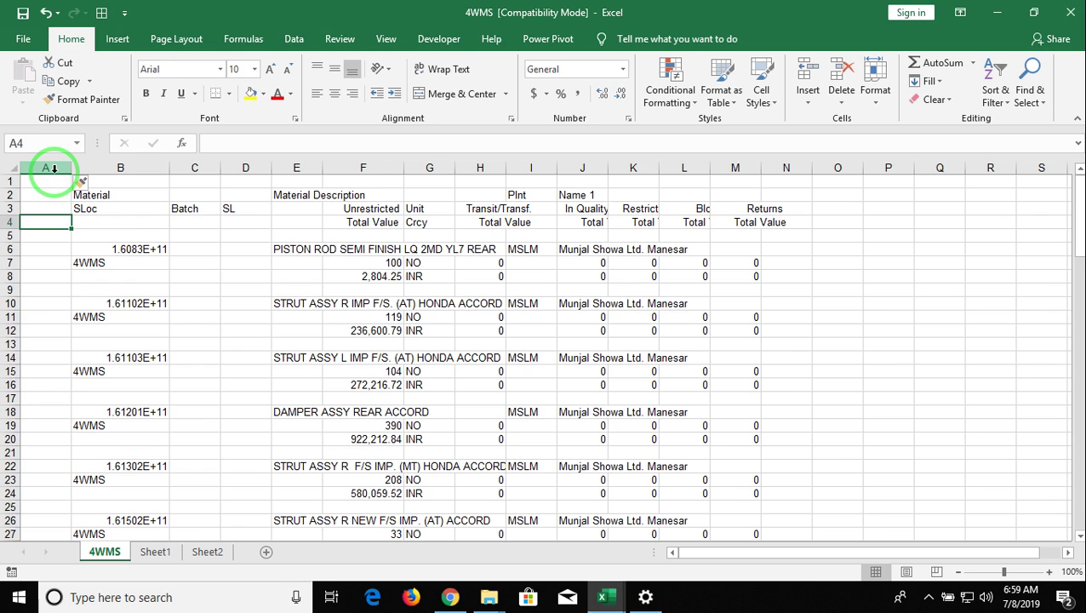
- Enter =IF(AND(B4<>0,B3<>0),A3+1,"") in A4, accepting Excel's correction
type("=")
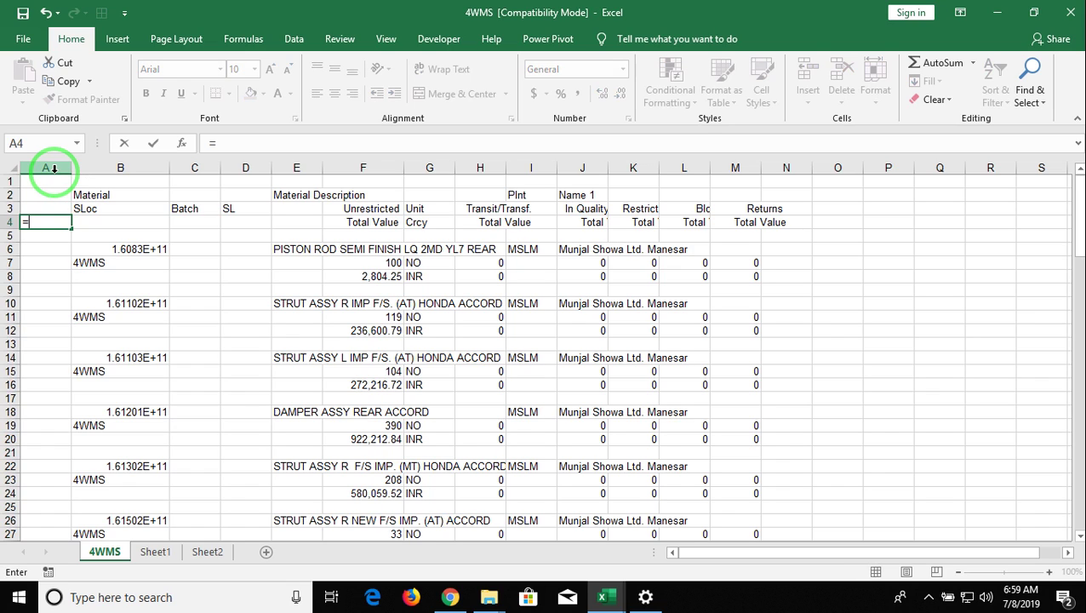
type("f(a")
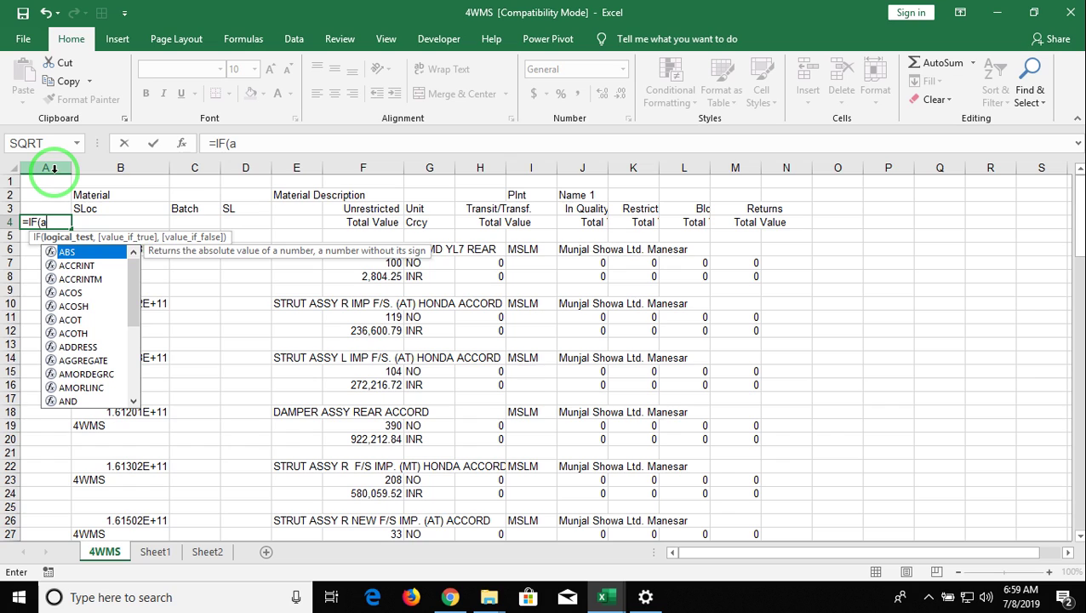
type("nd")
key("Tab")
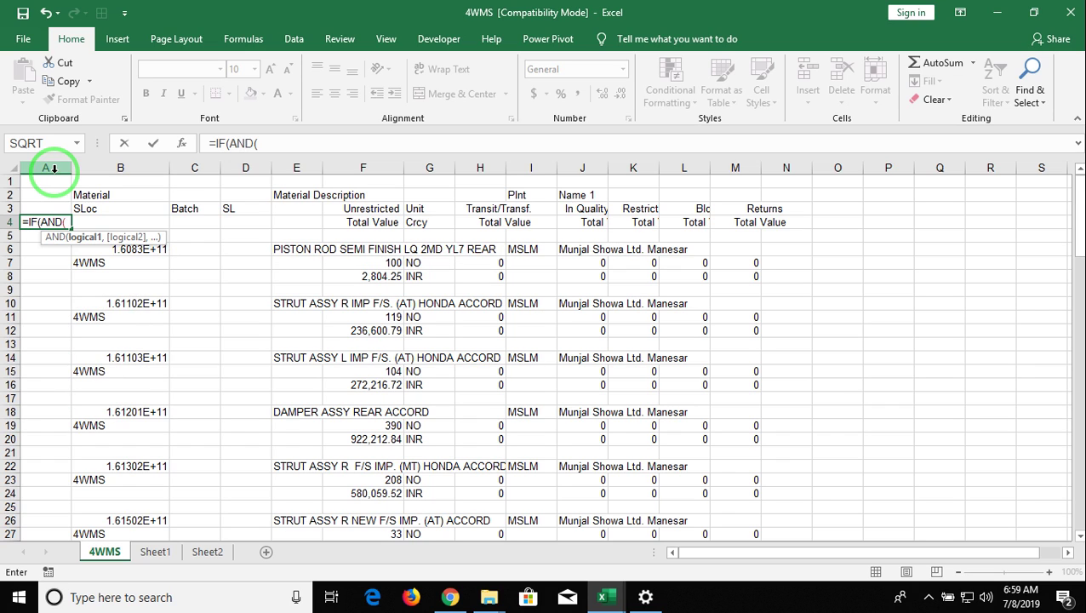
key("Right")
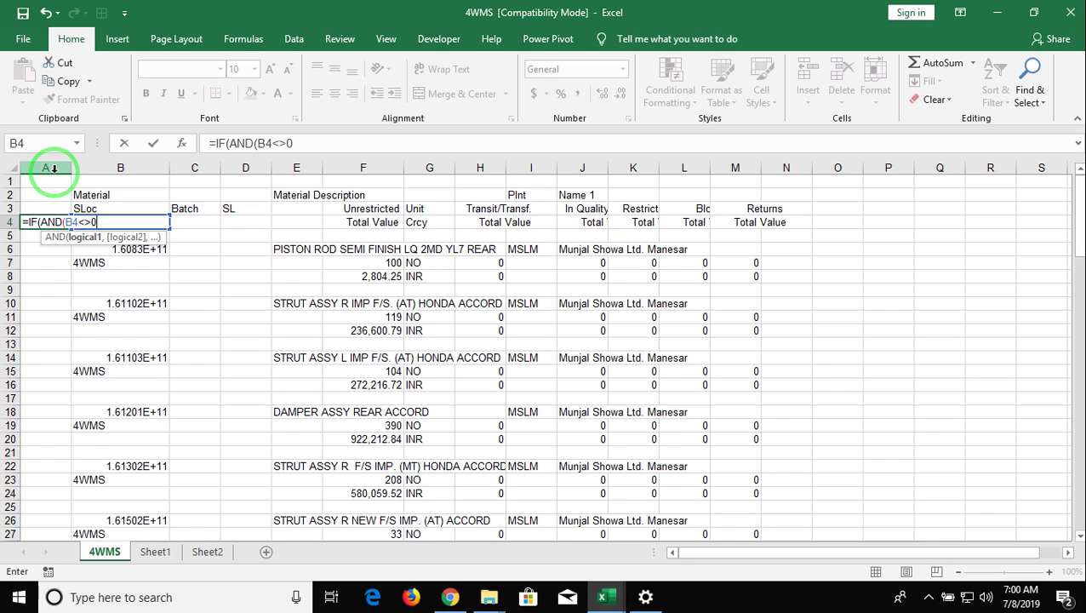
type(",")
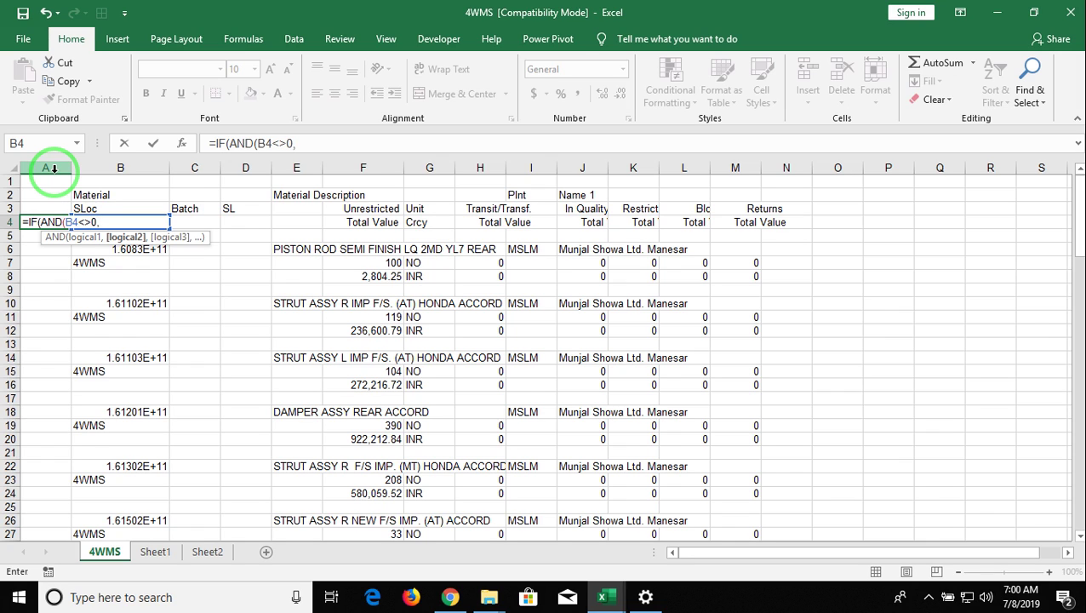
key("Up")
key("Right")
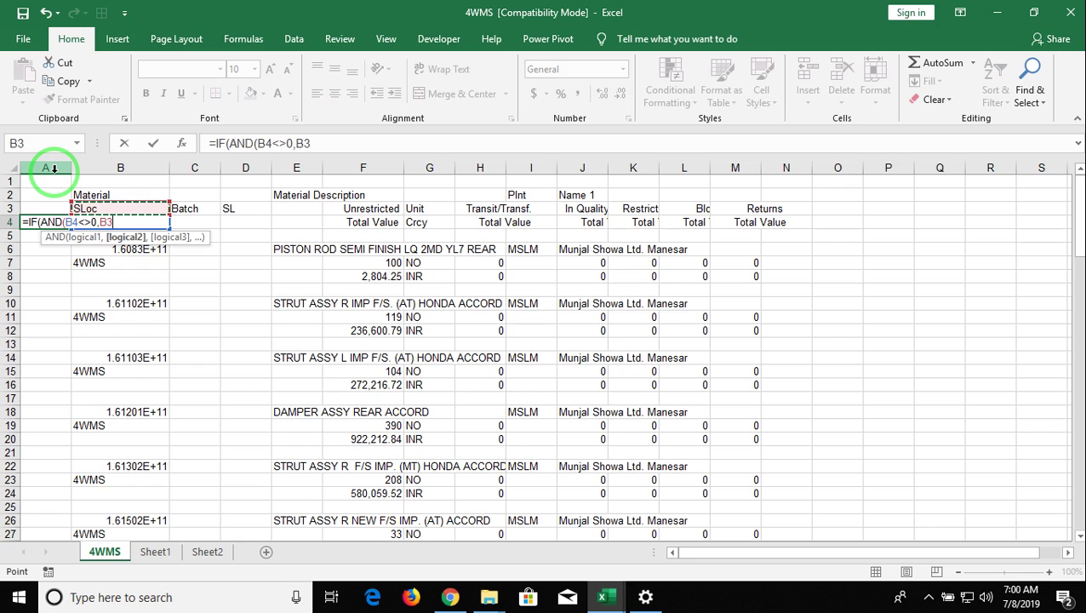
type("M<")
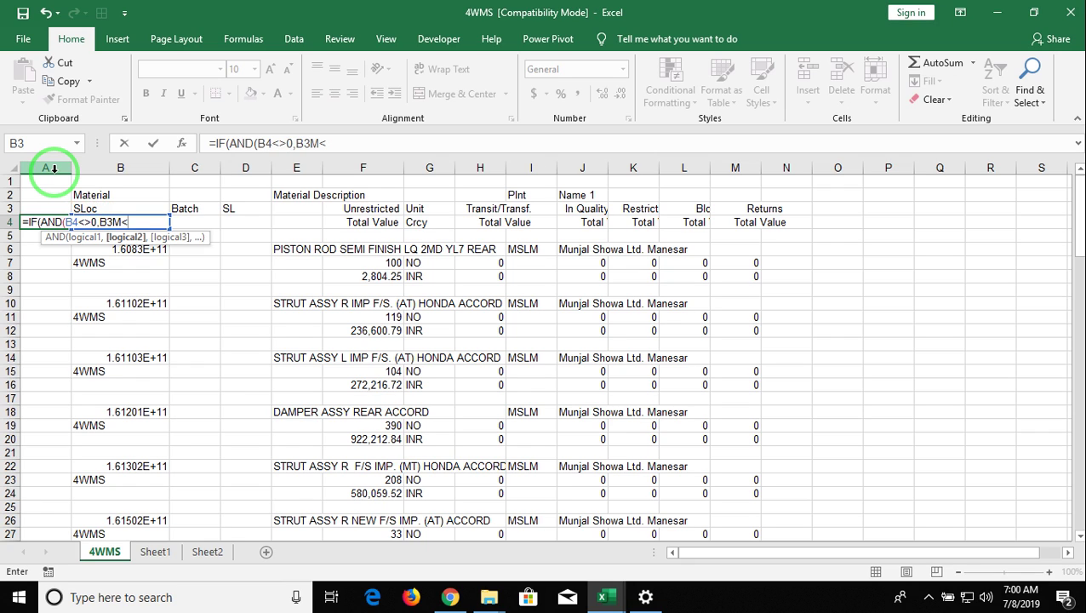
key("BackSpace")
key("BackSpace")
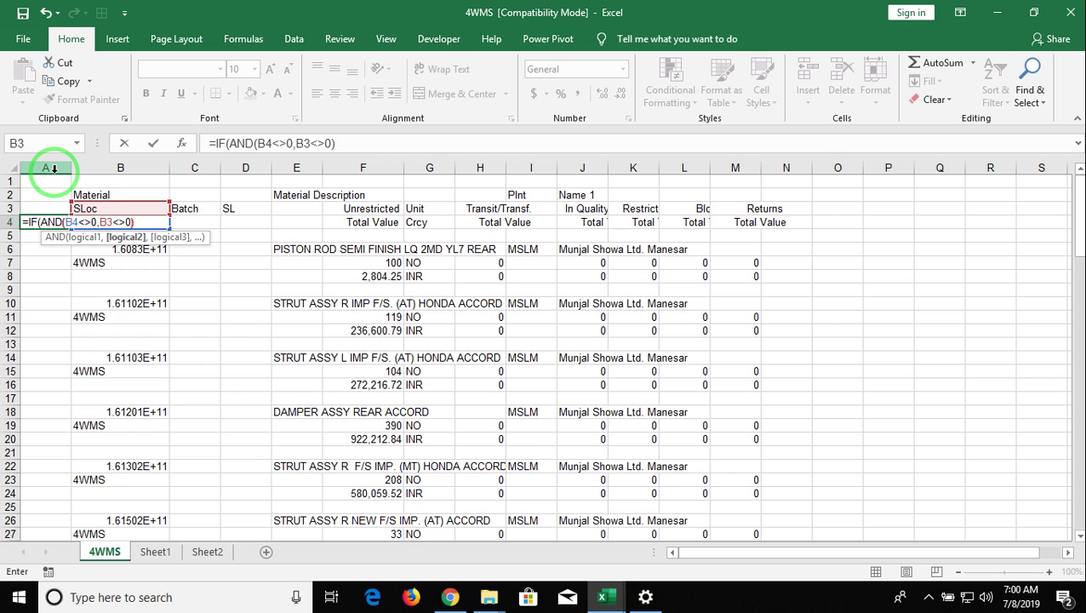
type(",")
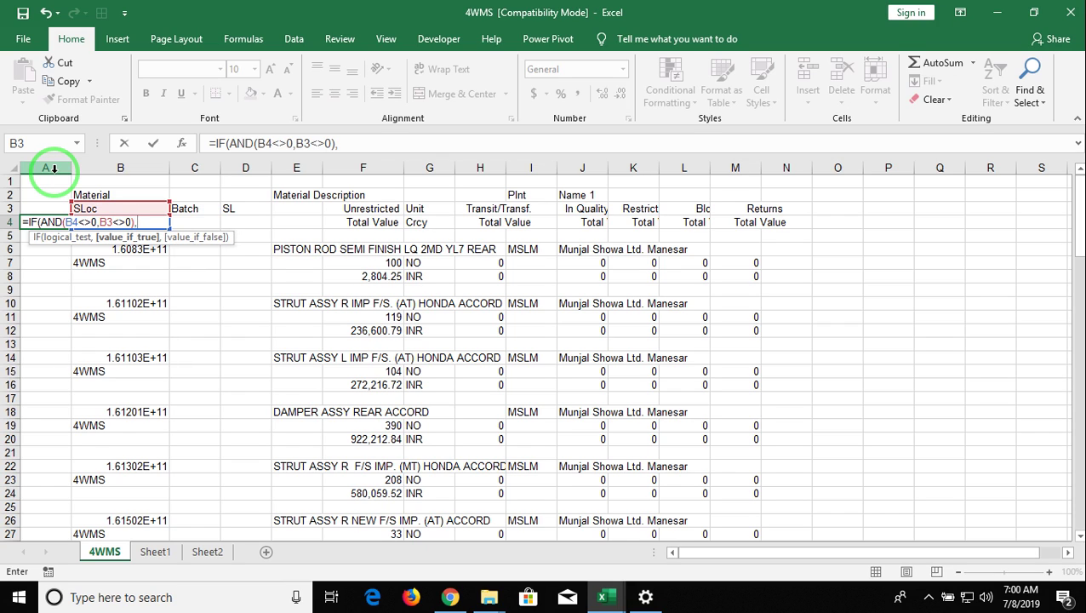
key("Up")
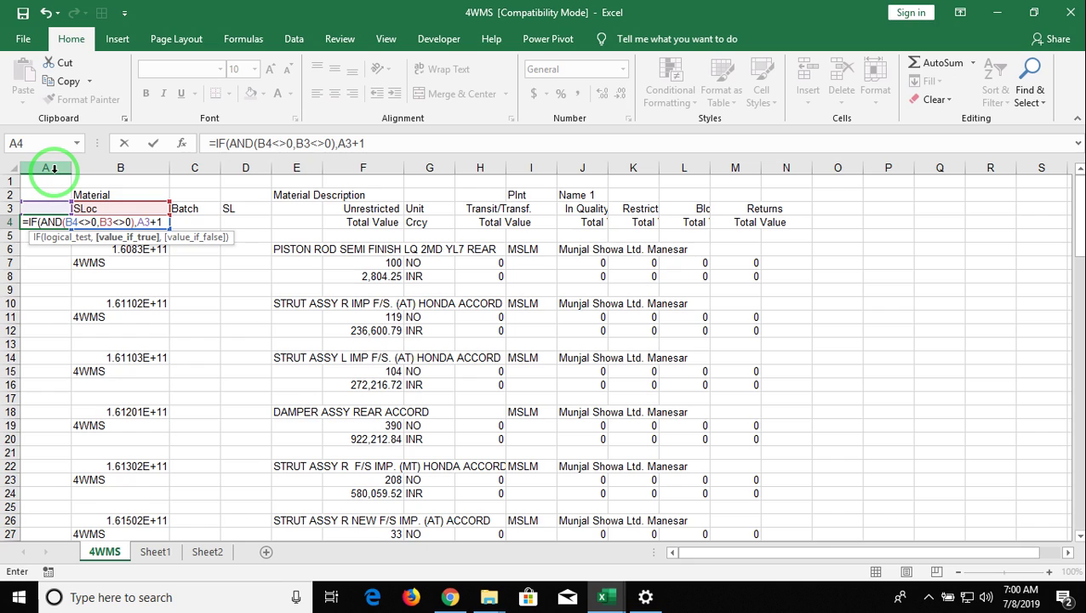
type(",")
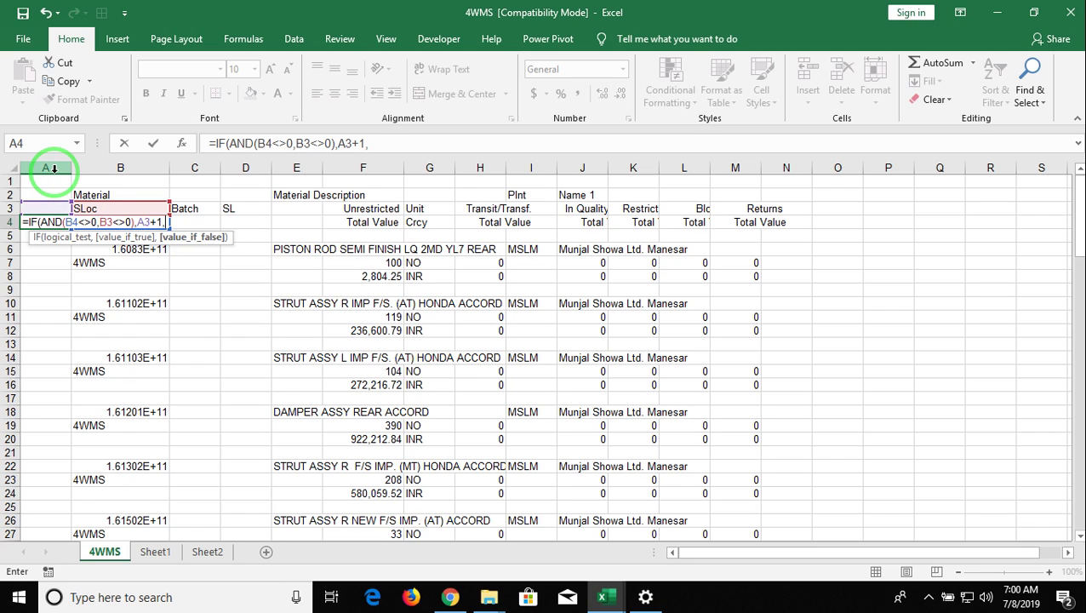
key("Return")
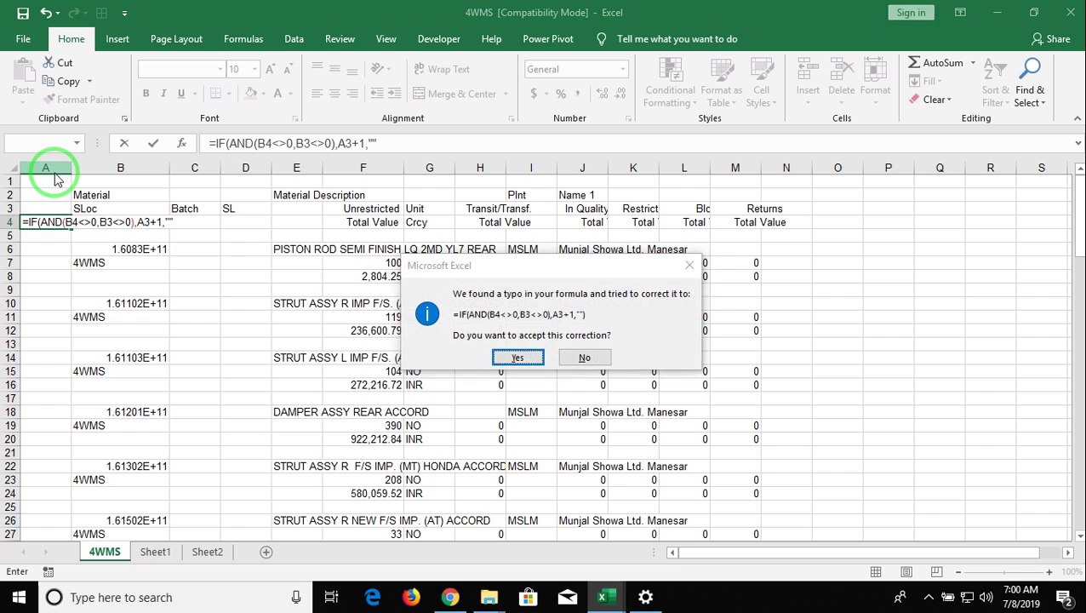
key("Return")
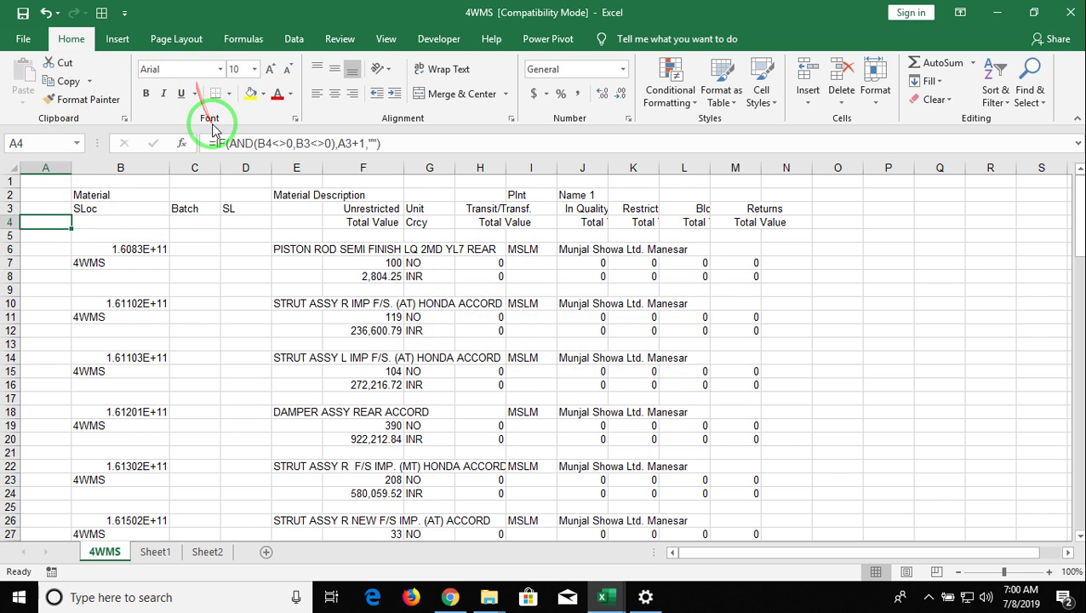
- Replace the A3 term in A4's formula with MAX(A3:A3)
left_click(216, 143)
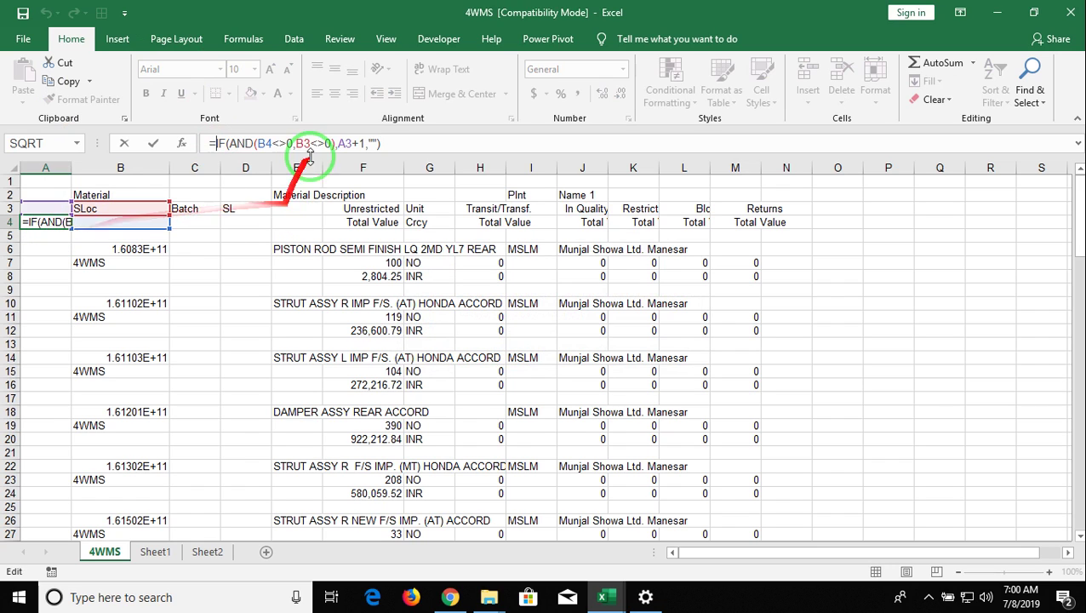
left_click(344, 143)
double_click(345, 143)
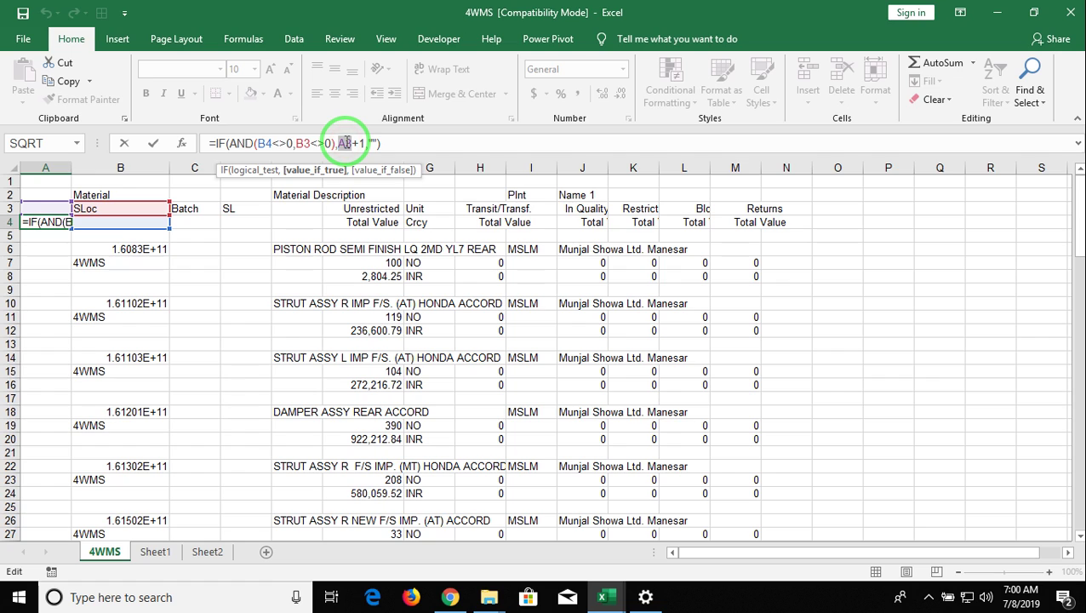
type("max")
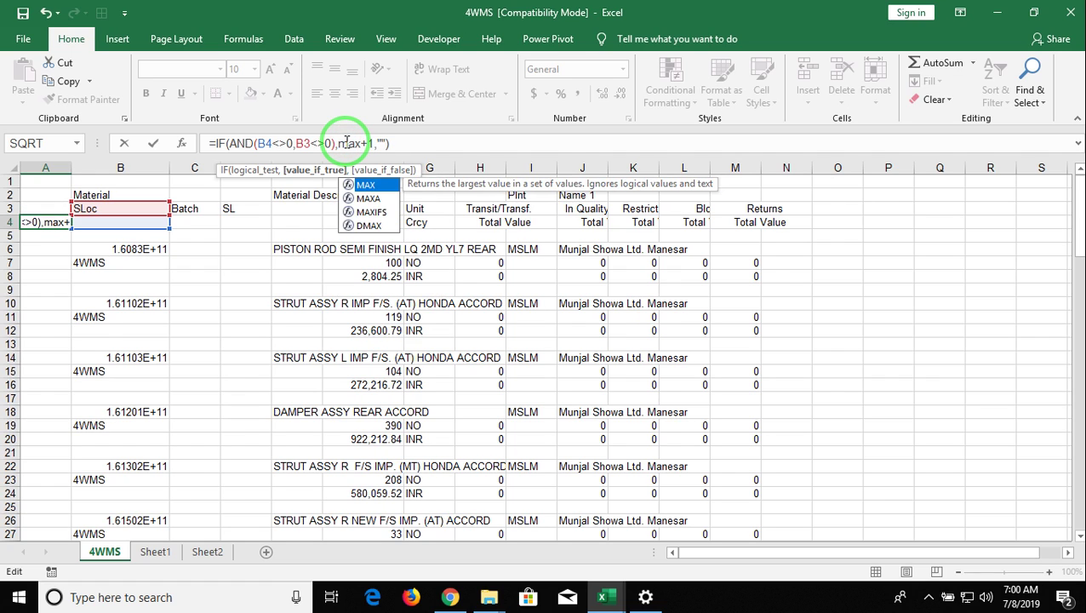
key("Tab")
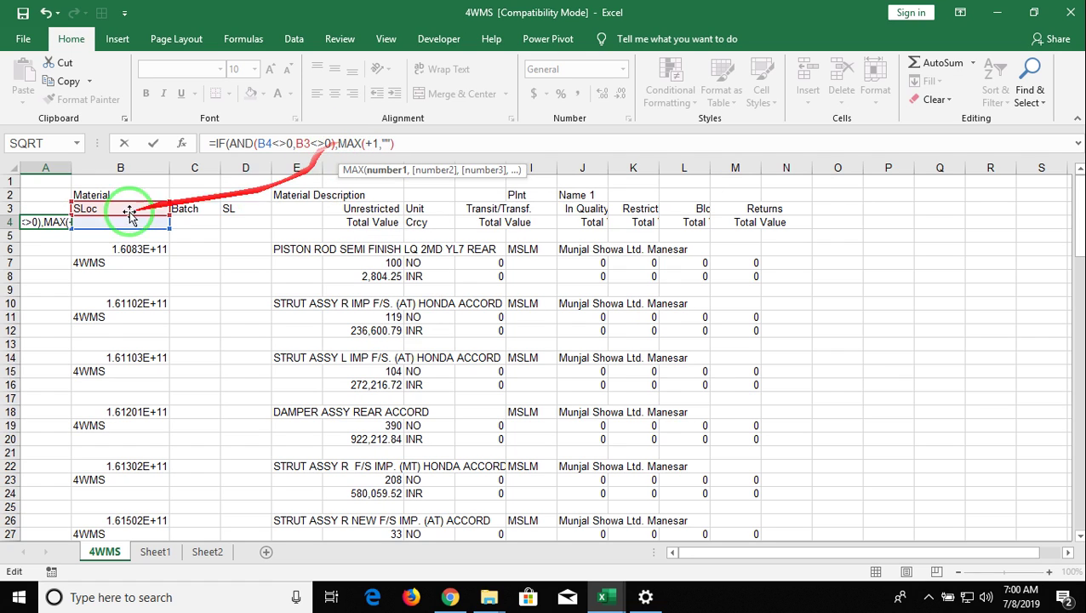
left_click(36, 208)
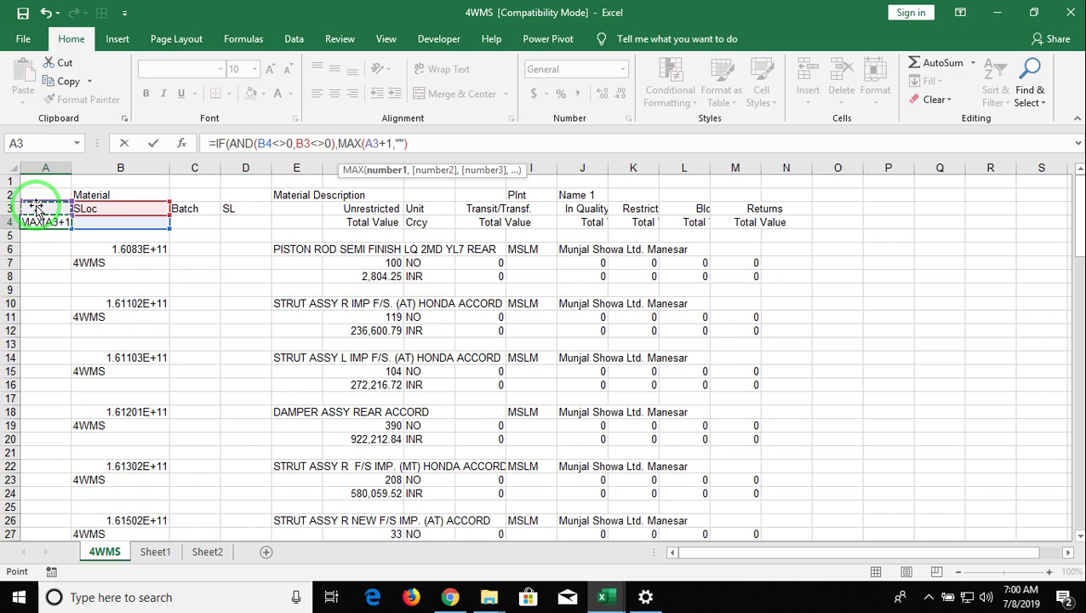
key("F8")
type(")")
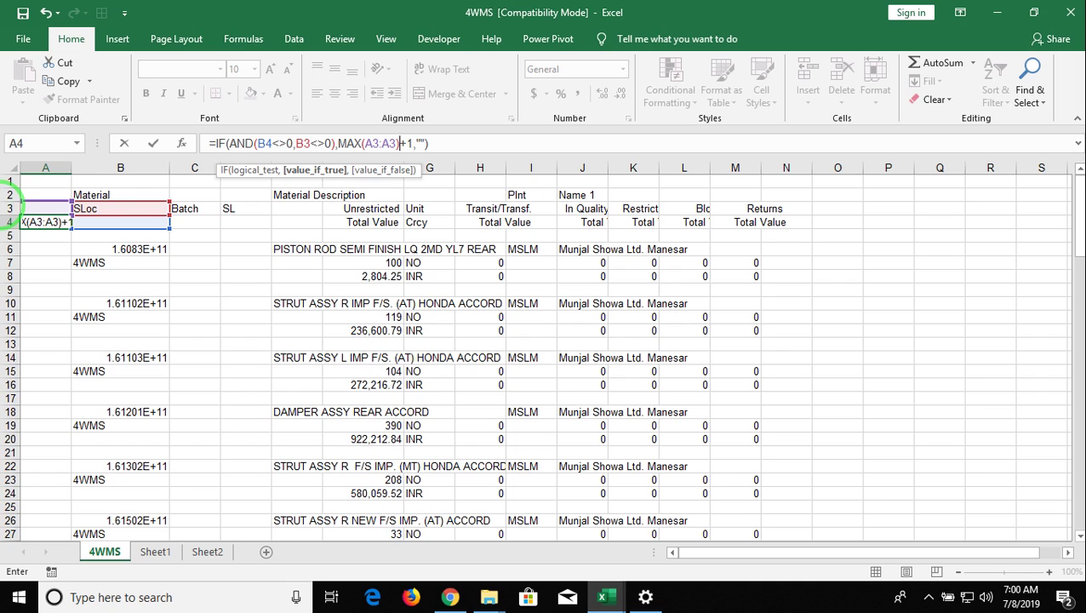
- Wrap A4's formula in IFERROR(...,"")
left_click(213, 141)
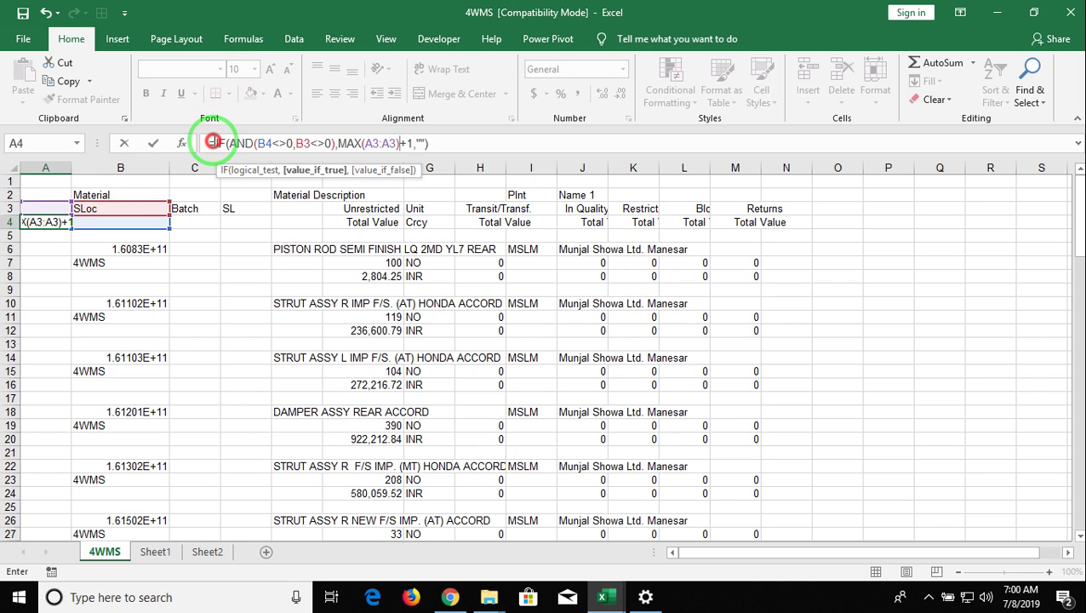
type("i")
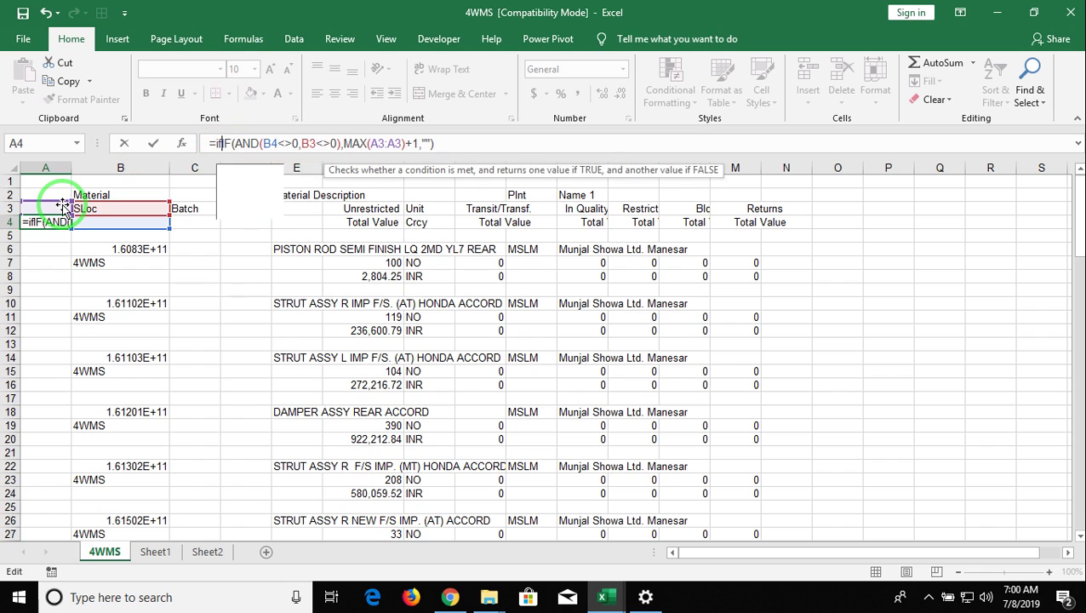
type("f")
key("Tab")
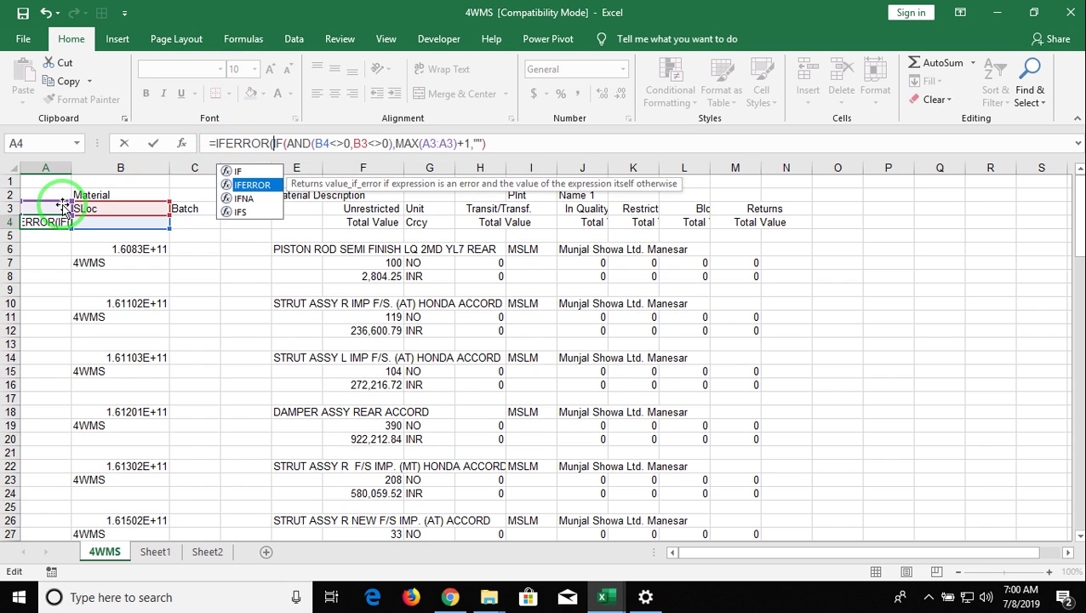
left_click(494, 144)
type(")")
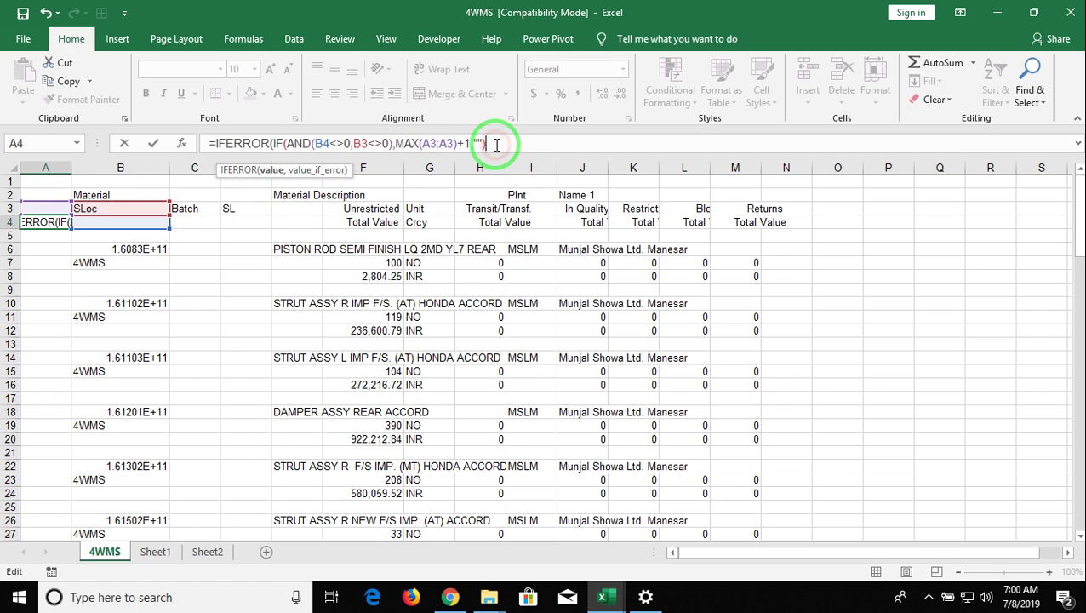
type(",\"\"")
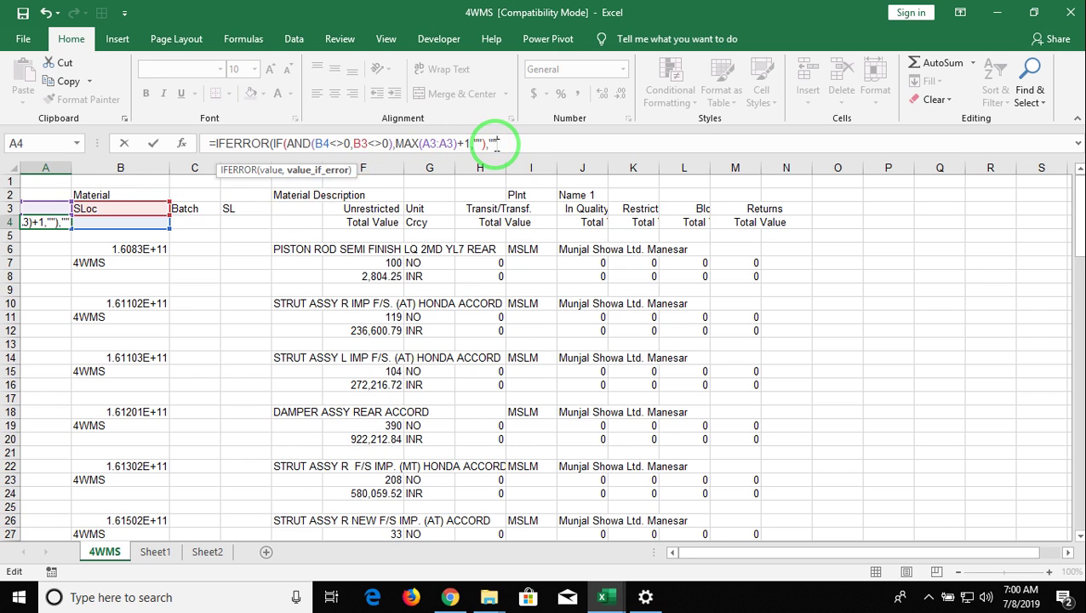
type(")")
key("Return")
key("Up")
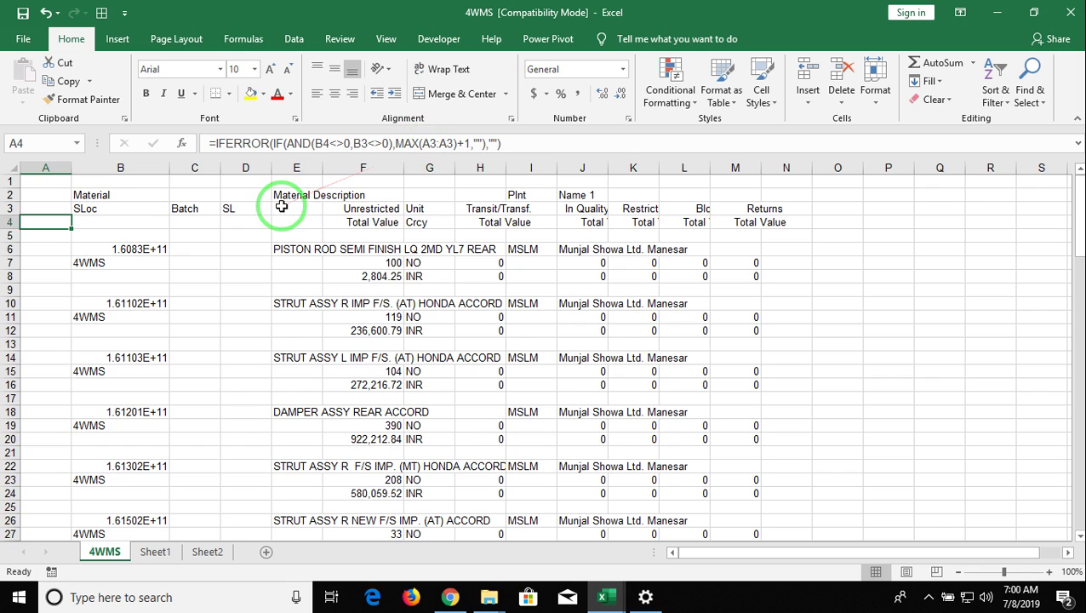
- Lock the MAX range start as $A$3 and recommit the formula in A4
left_click(432, 145)
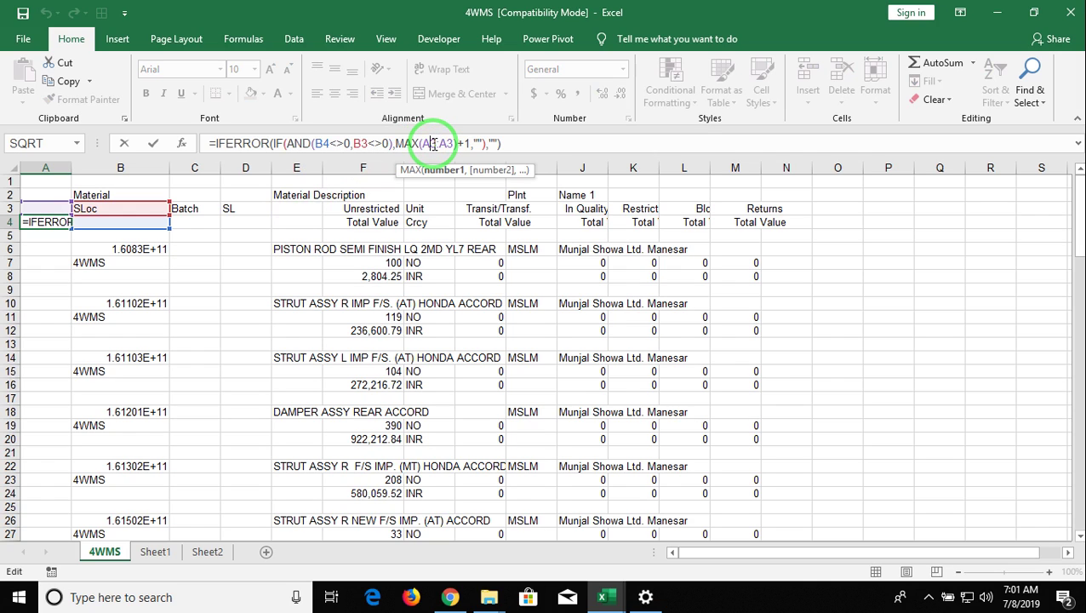
key("F4")
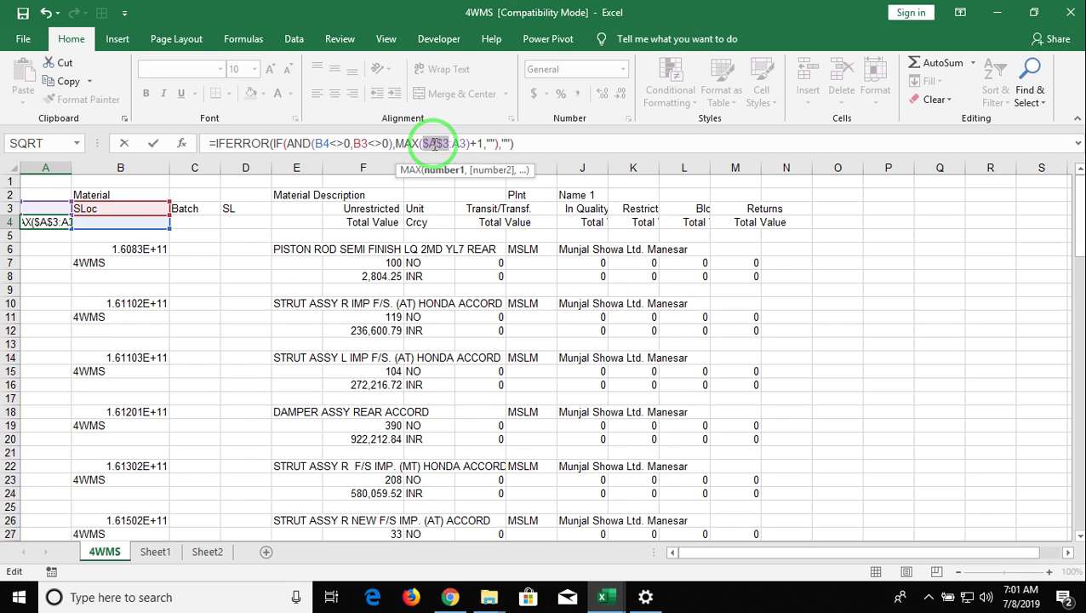
key("Return")
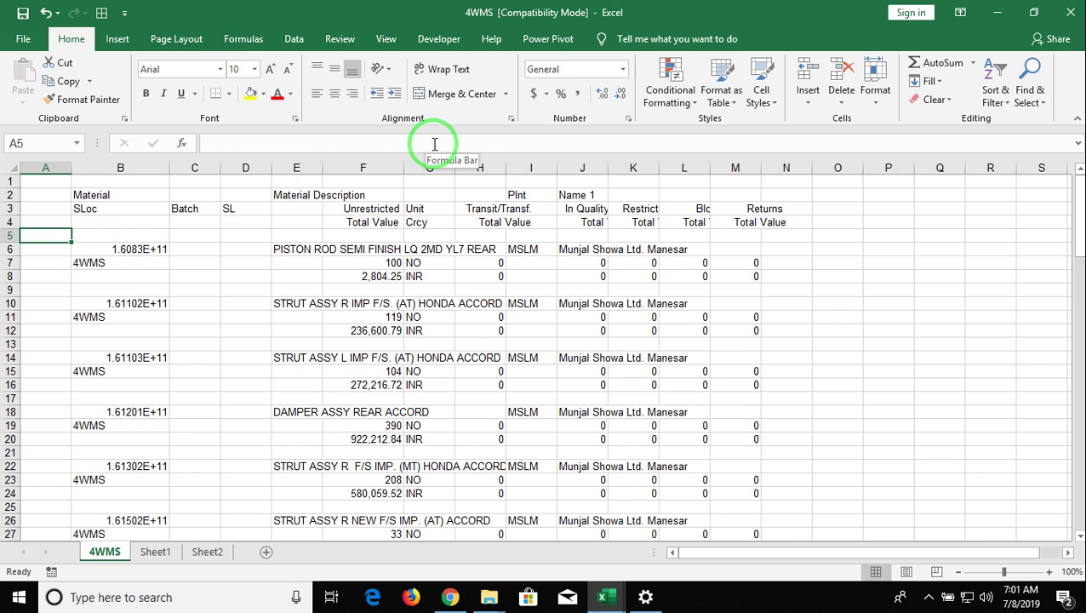
key("Down")
key("Down")
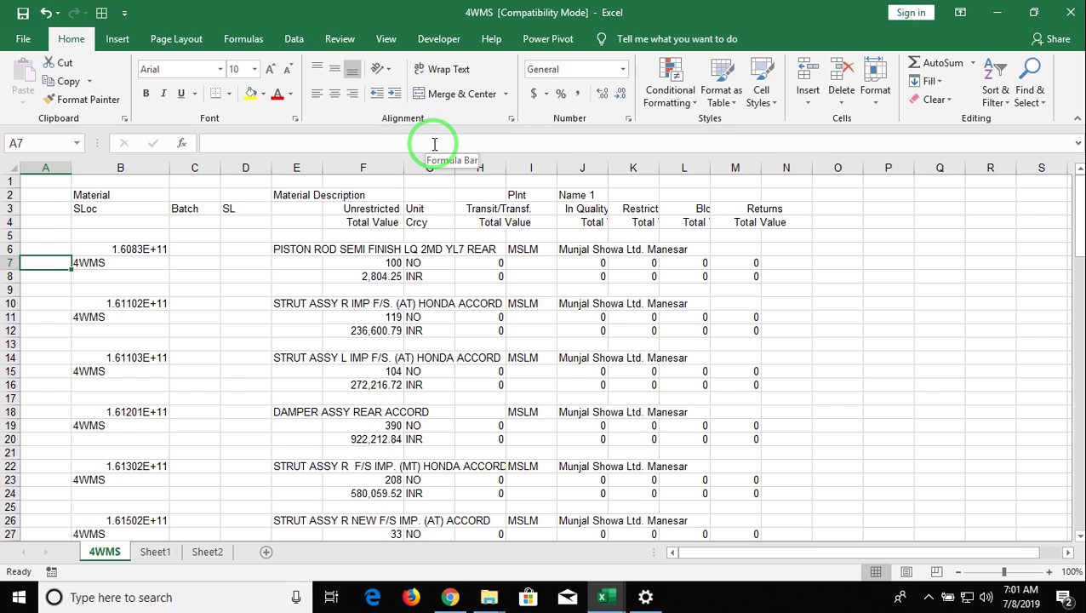
key("Up")
key("Up")
key("Up")
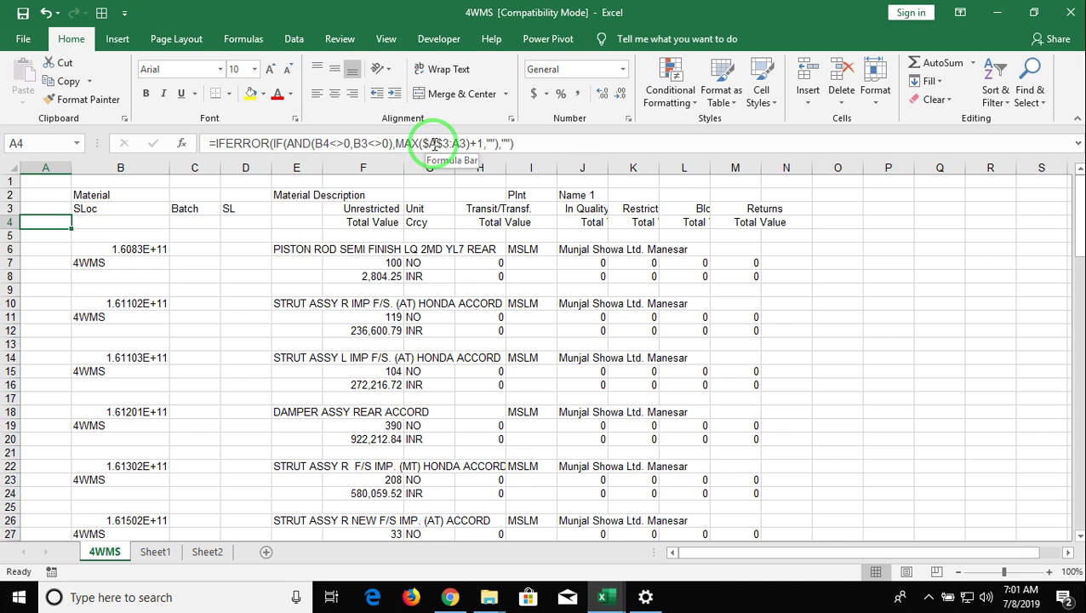
- On the 4WMS sheet, select column A from the last material row (111) up to A4
key("shift+Down")
key("shift+Down")
key("shift+Down")
key("shift+Down")
key("shift+Down")
key("shift+Down")
key("shift+Down")
key("shift+Down")
key("shift+Down")
key("shift+Down")
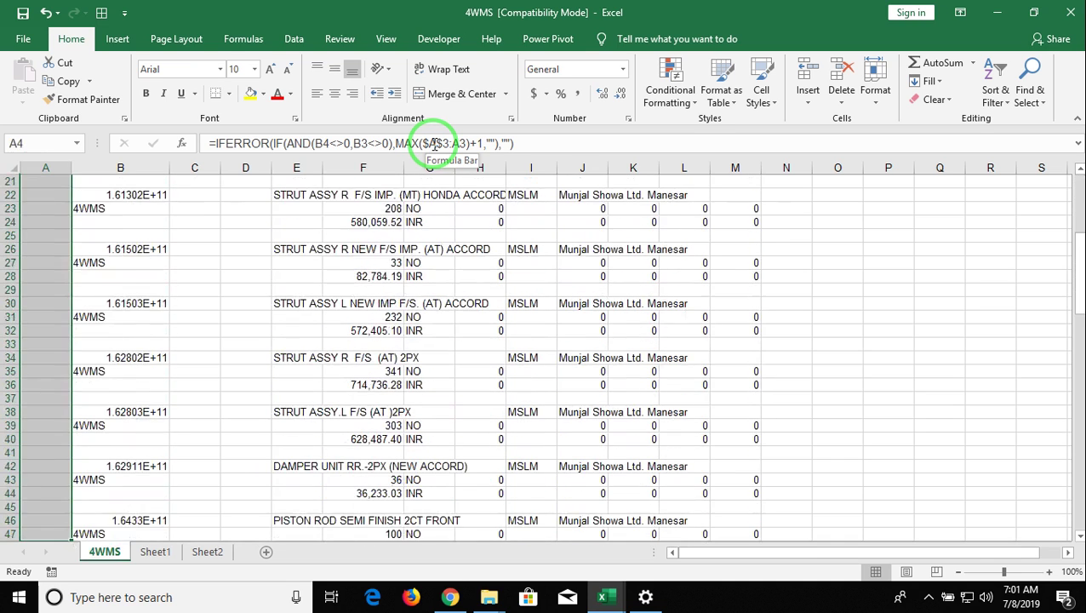
key("Right")
key("ctrl+Down")
key("ctrl+Down")
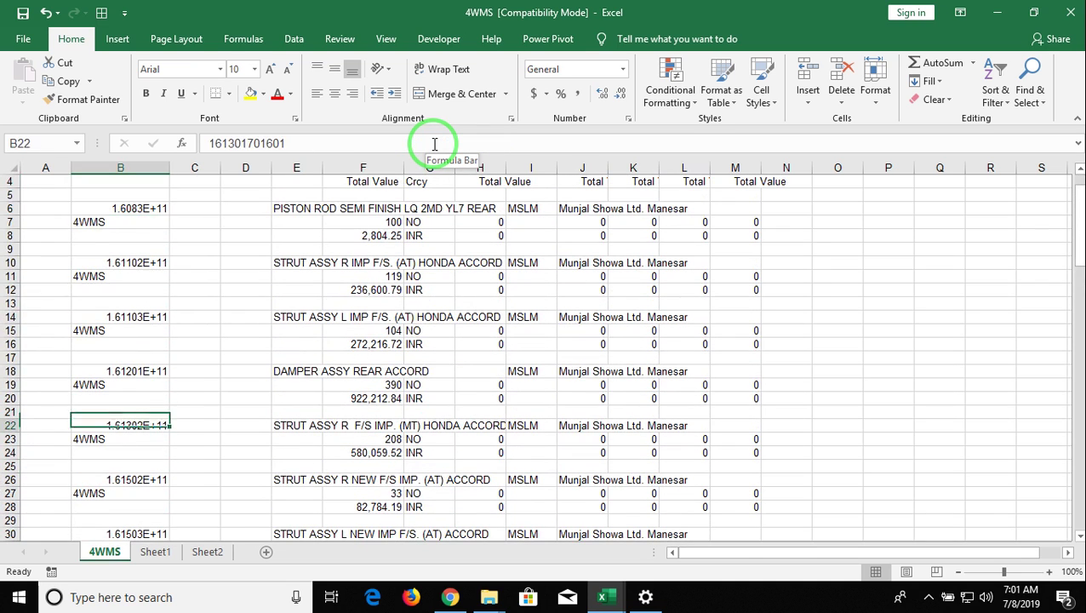
key("Left")
key("ctrl+Down")
key("Right")
key("ctrl+Up")
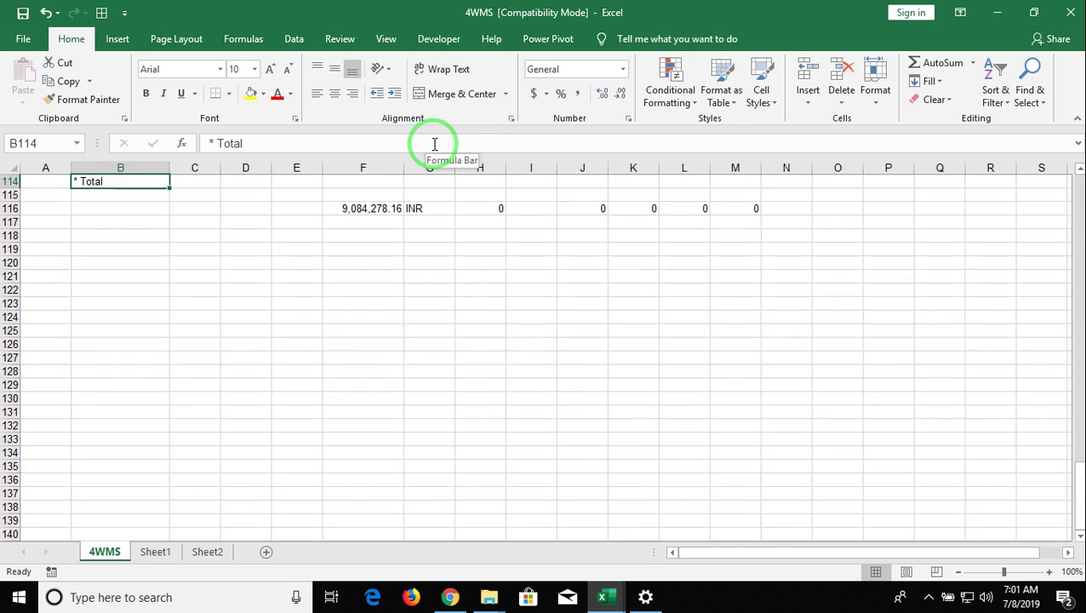
key("Up")
key("Up")
key("Left")
key("Up")
key("Up")
key("Down")
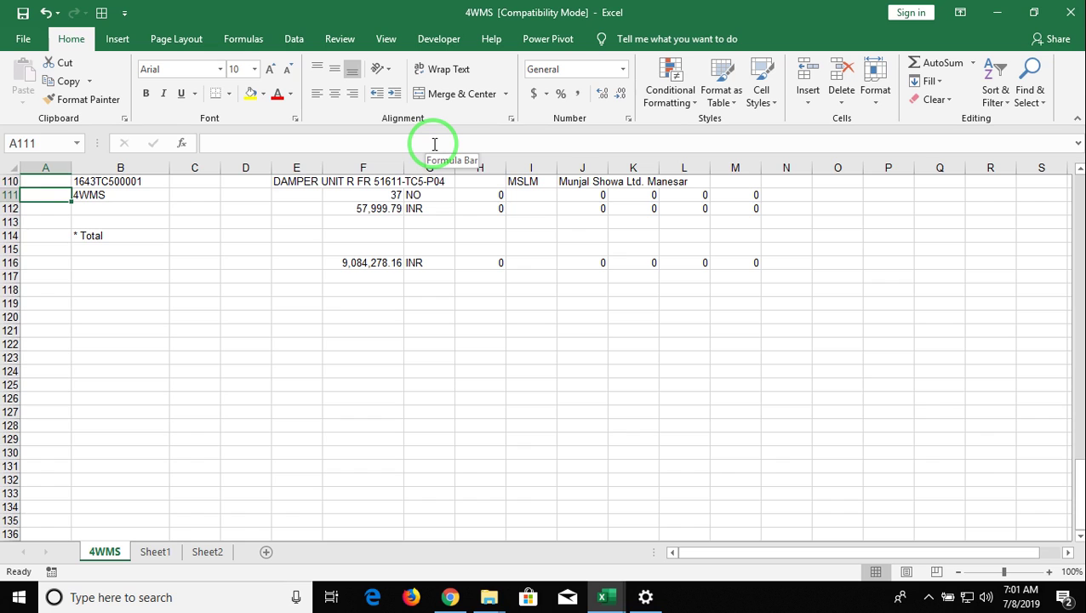
key("ctrl+shift+Up")
key("ctrl+shift+Up")
- Fill the serial-number formula into all of A4:A111 at once with Ctrl+Enter
key("shift+Up")
key("shift+Up")
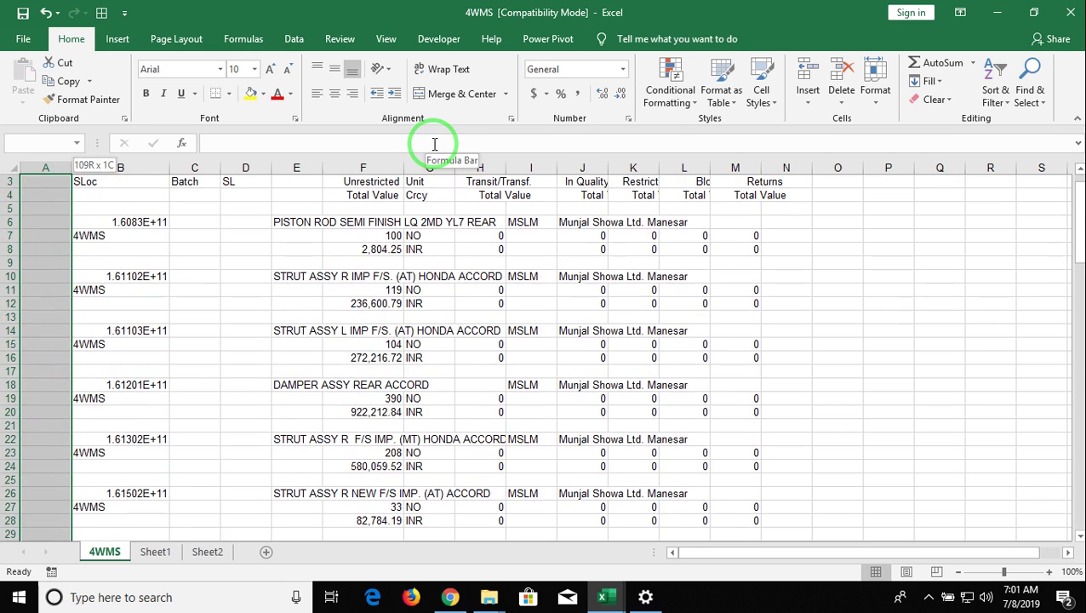
key("shift+Down")
key("shift+Down")
left_click(434, 144)
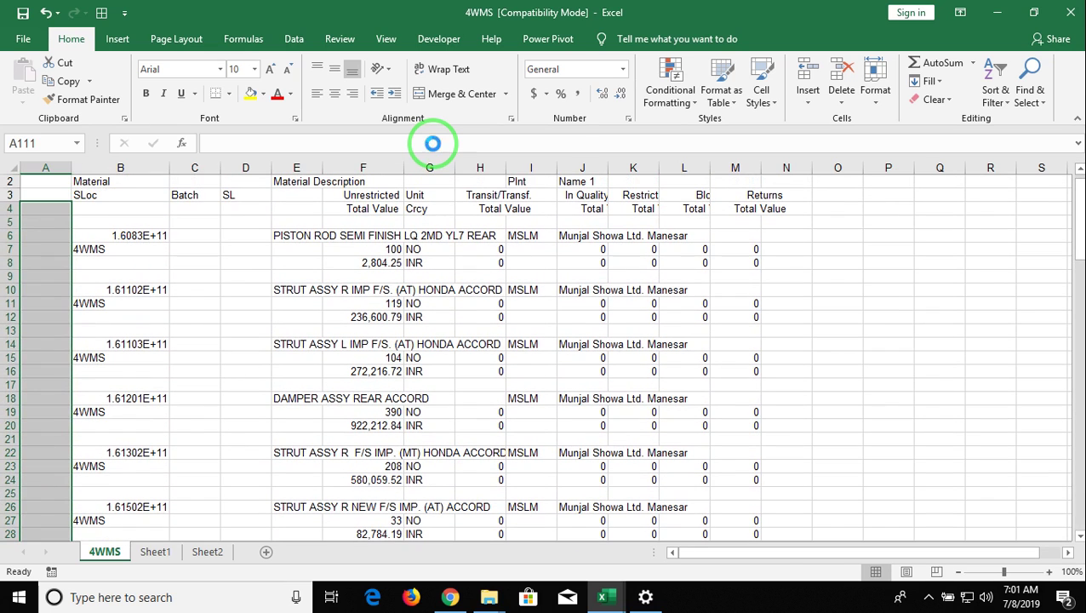
type("=IFERROR(IF(AND(B111<>0,B110<>0),MAX($A$3:A110)+1,\"\"),\"\")")
key("ctrl+Return")
- Check that the serial numbers reach 27 near the bottom, then return to the top
key("Down")
key("Down")
key("Down")
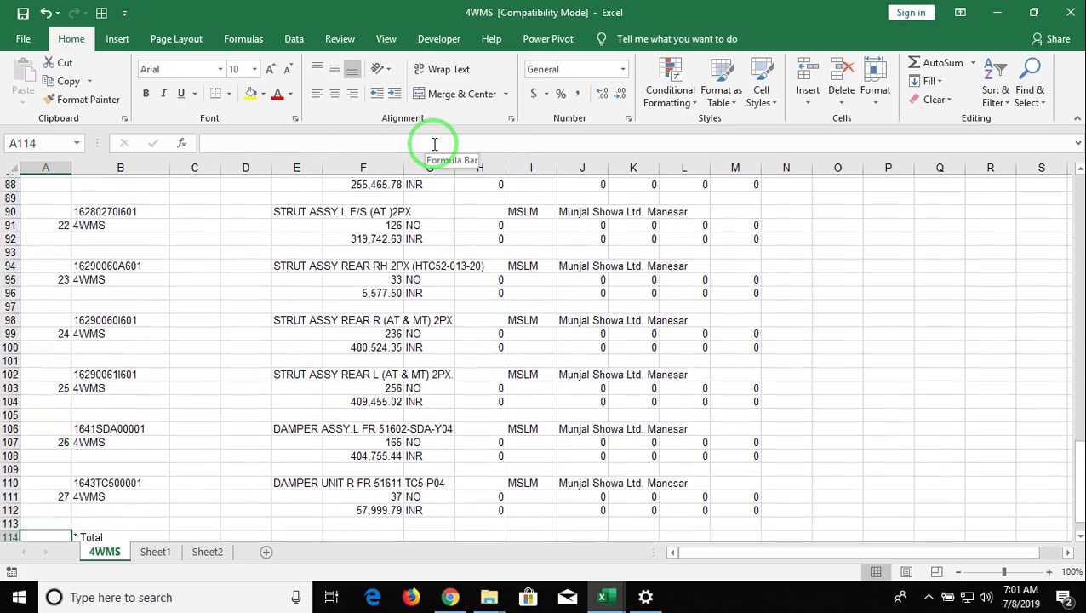
key("Down")
key("Up")
key("Up")
key("Up")
key("Down")
key("ctrl+Up")
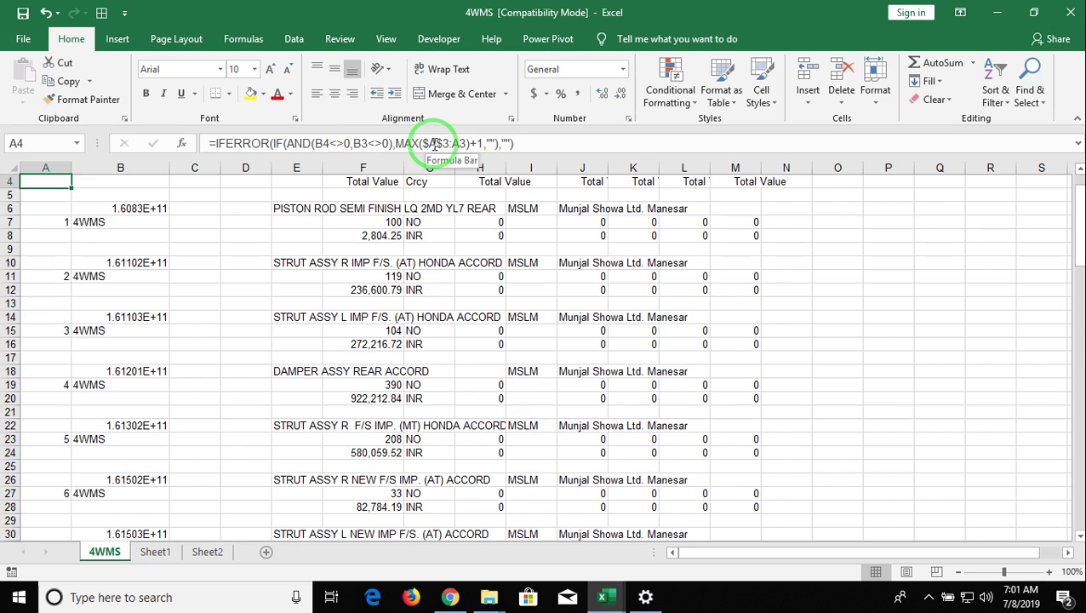
key("ctrl+Up")
- Go to Sheet2 and select cell A2 under the Sr header
left_click(208, 552)
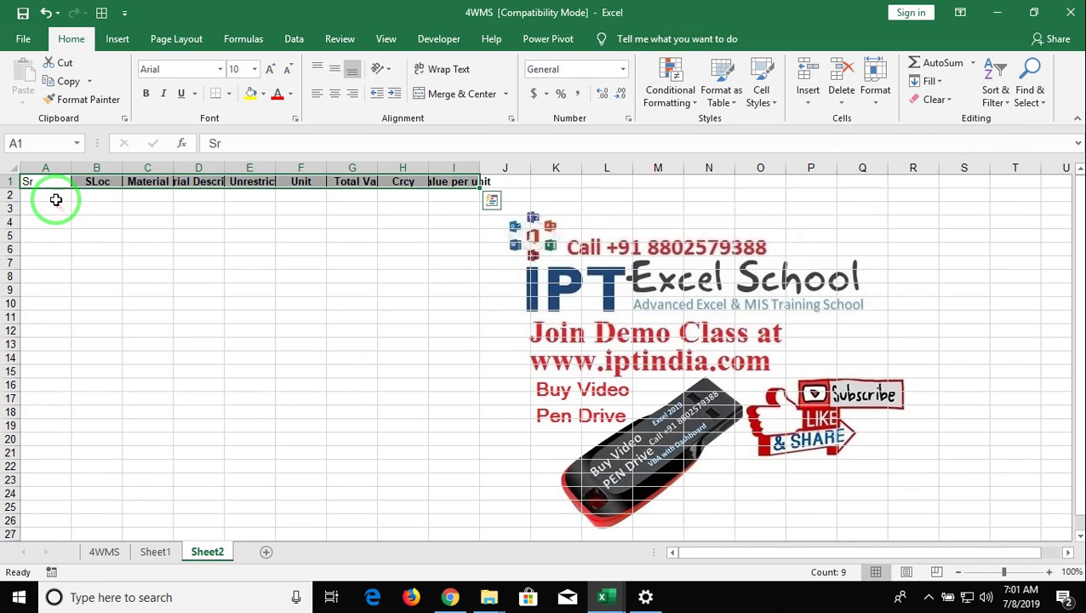
left_click(56, 201)
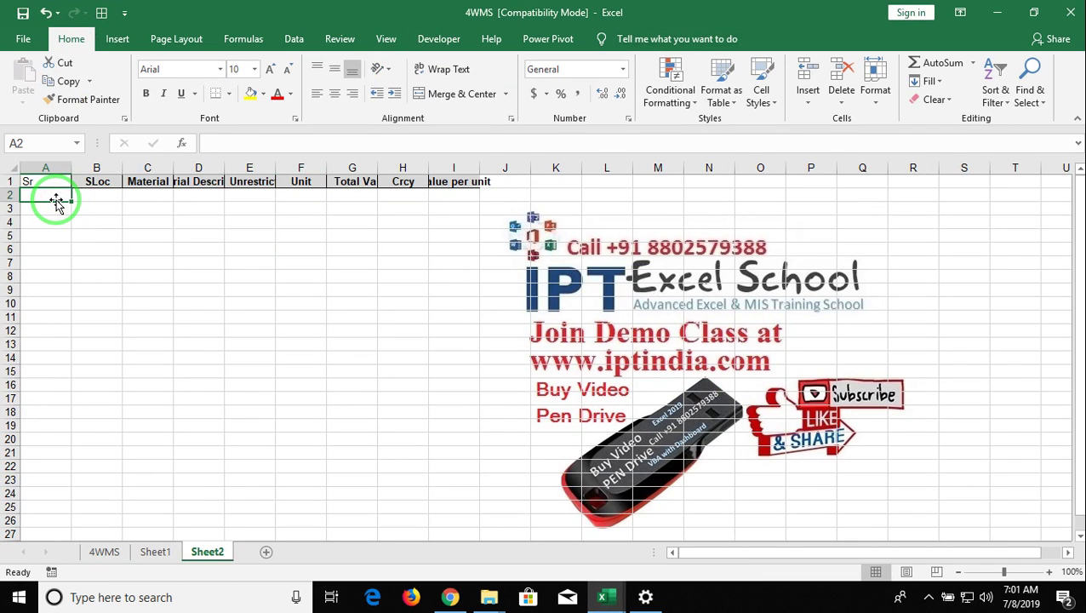
- Enter 1 in A2, then =IF(A2+1>MAX('4WMS'!A:A),"",A2+1) in A3 to show 2
type("1")
key("Return")
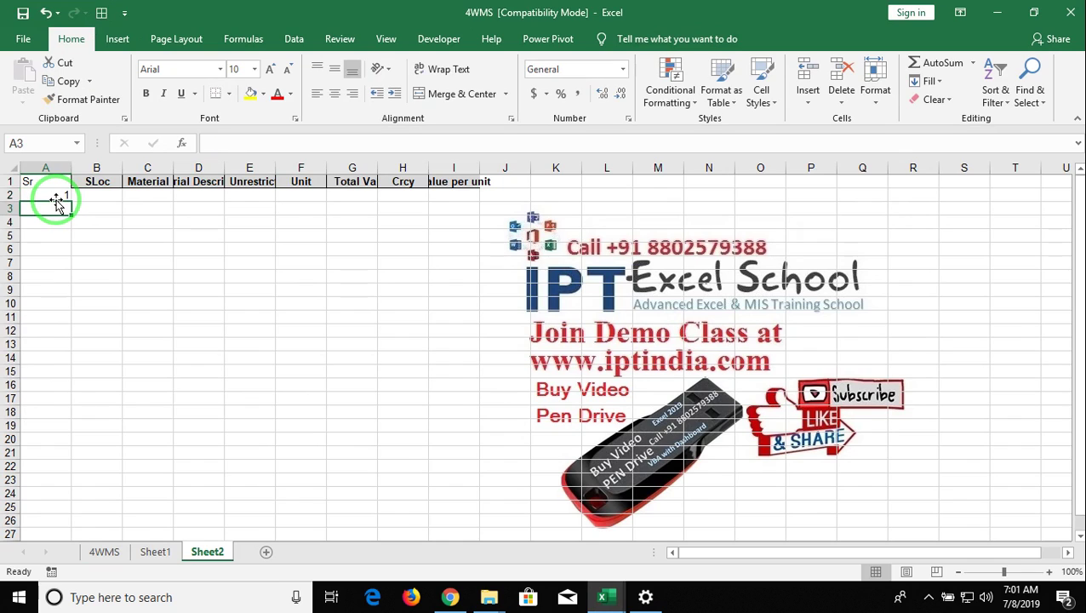
type("=IF")
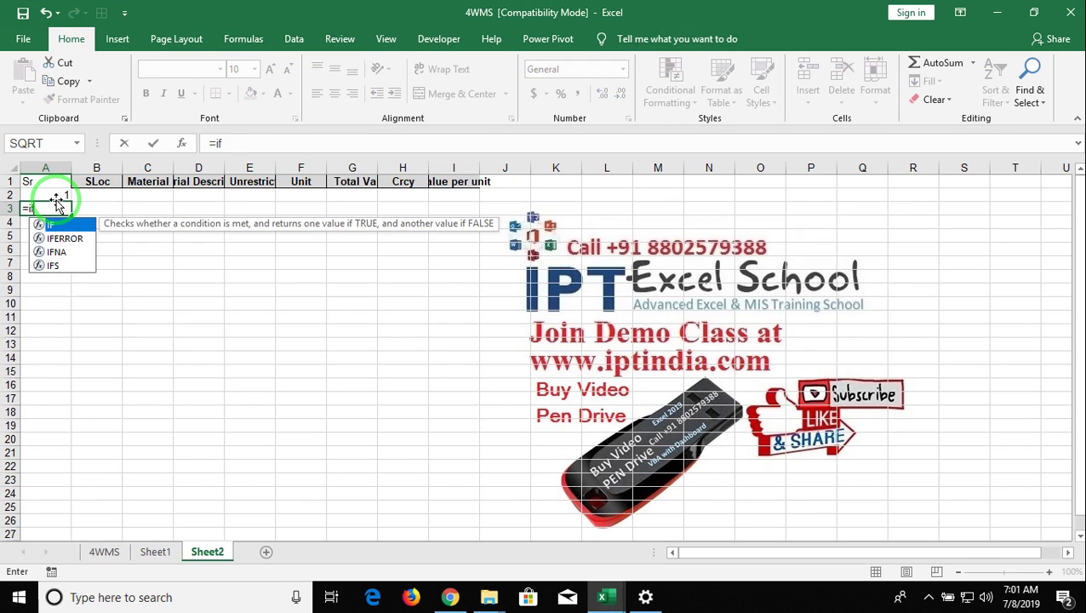
type("(")
left_click(56, 201)
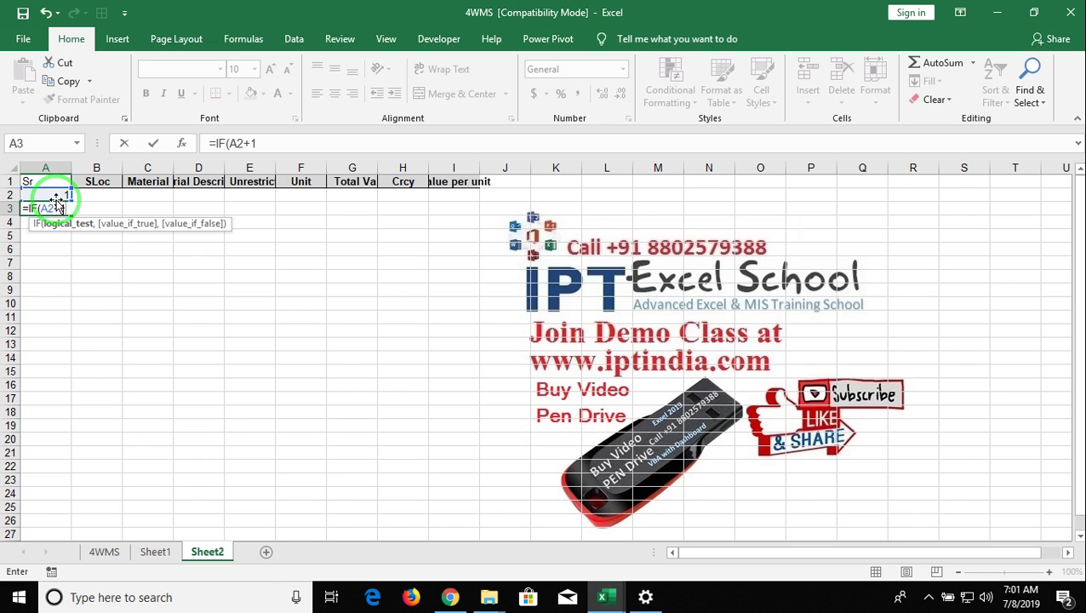
type("max")
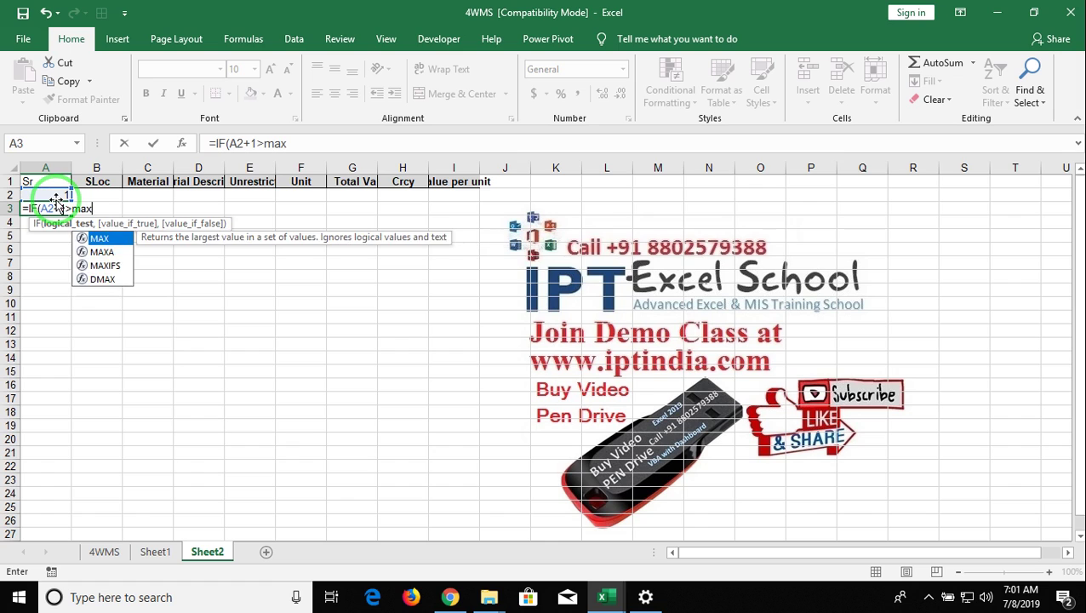
key("Tab")
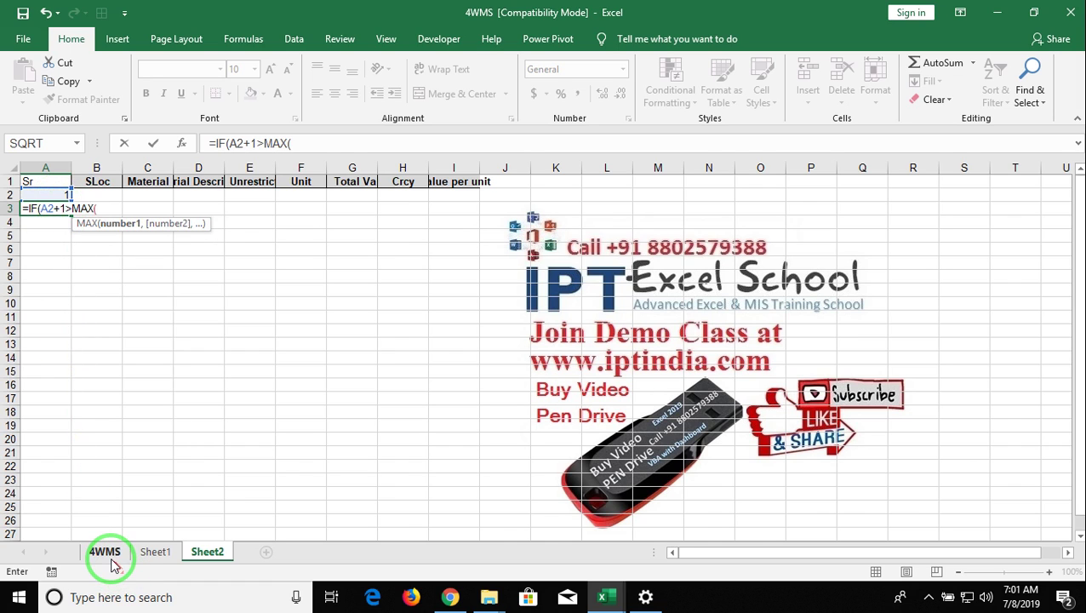
left_click(104, 551)
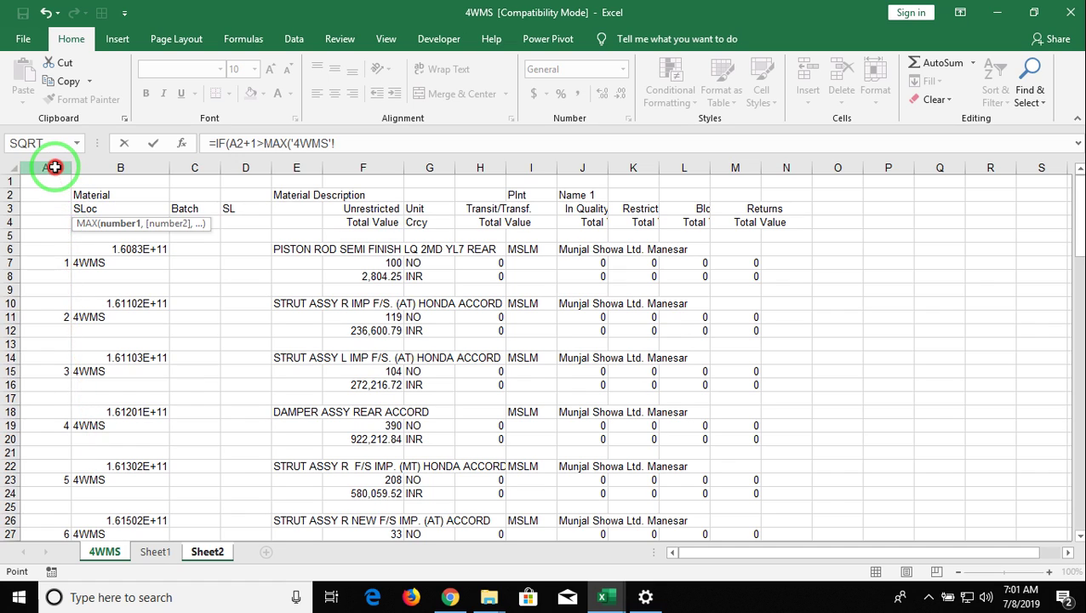
left_click(54, 165)
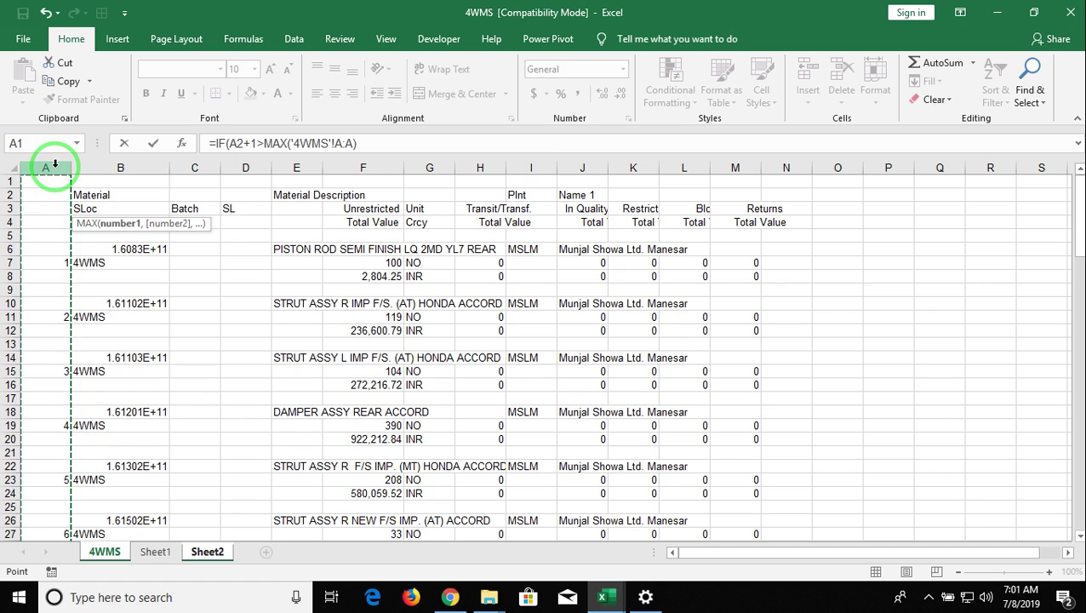
type(")")
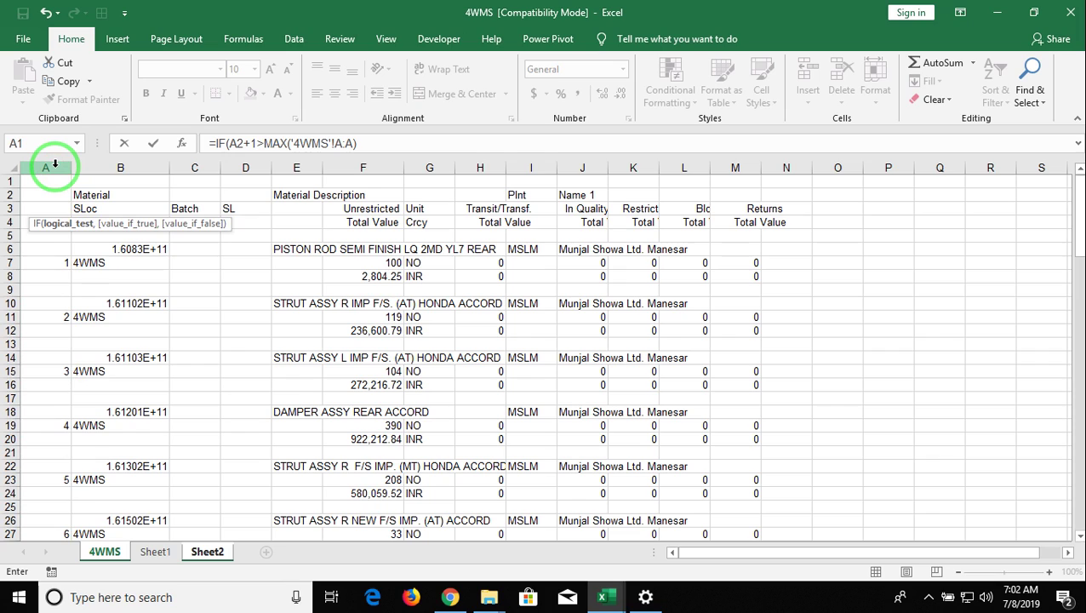
type(",")
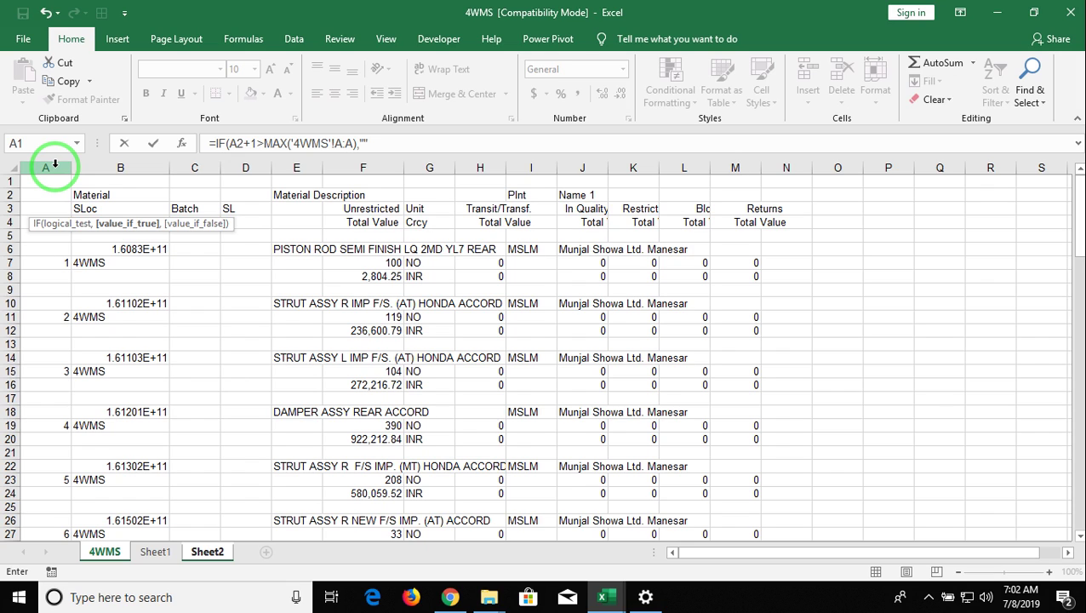
type(",a")
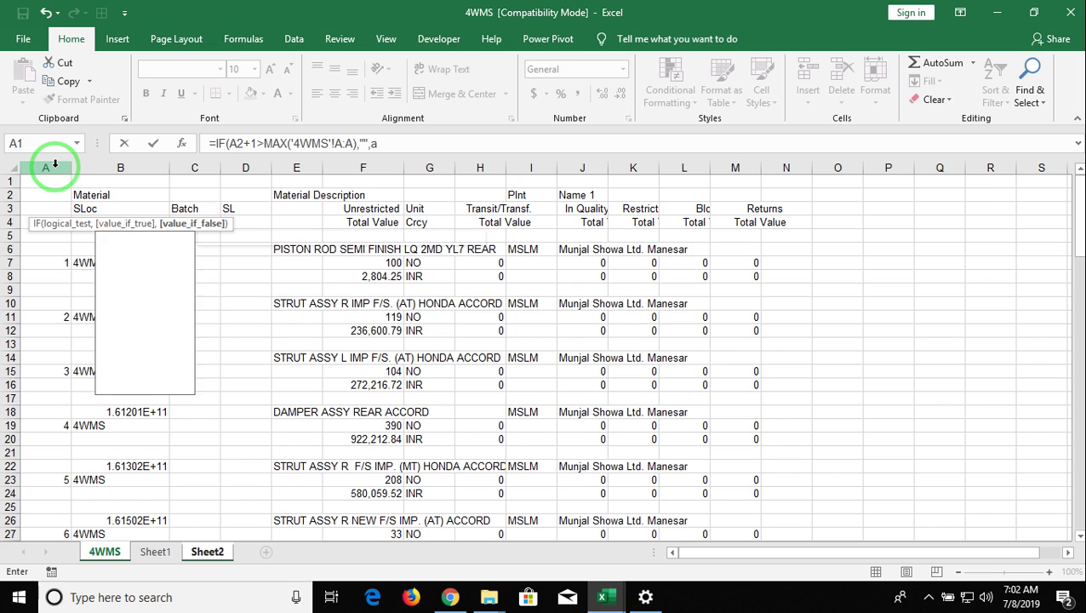
type("2+1")
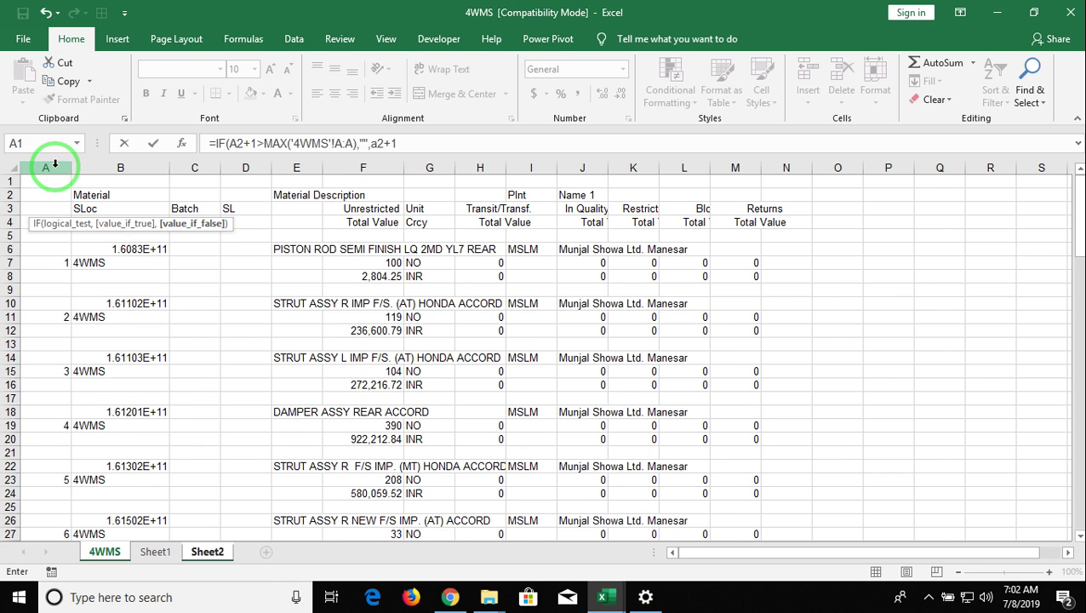
key("Return")
key("Return")
key("Up")
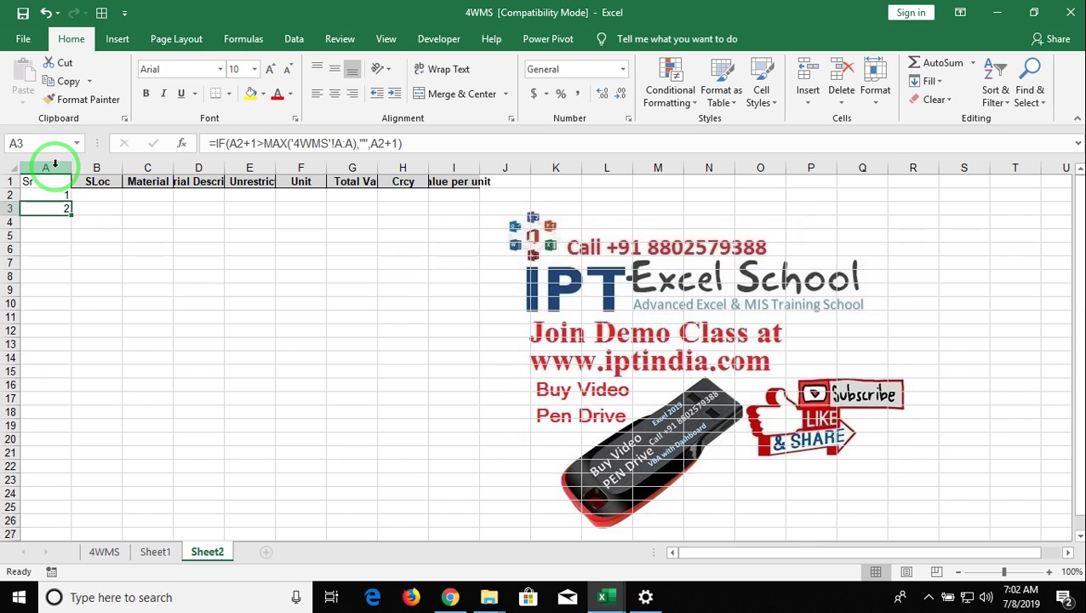
- Wrap A3's serial formula in IFERROR so errors return a blank
left_click(215, 144)
type("if")
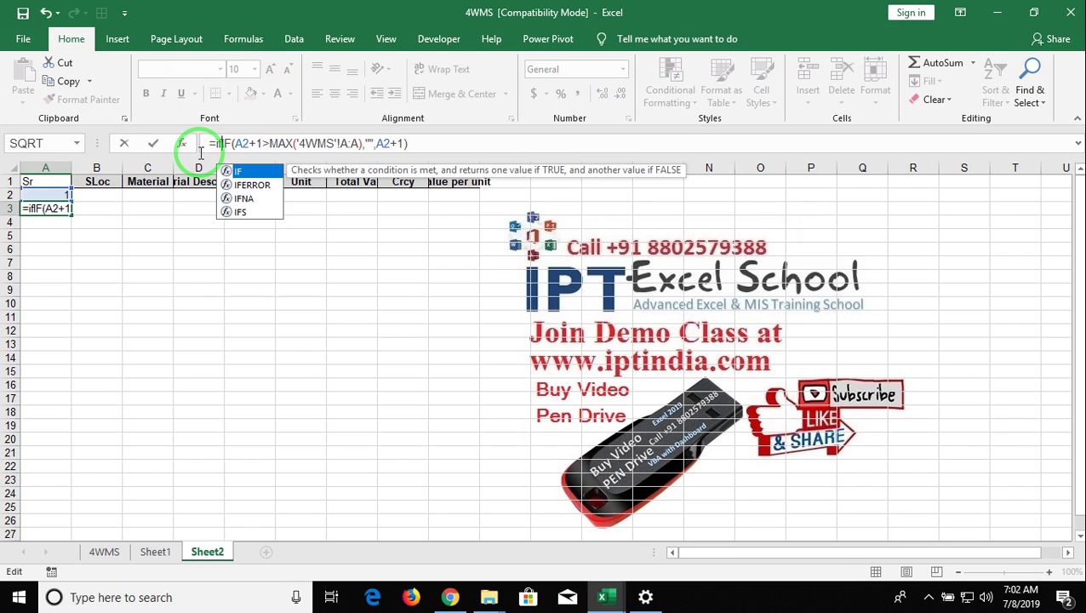
key("Down")
key("Tab")
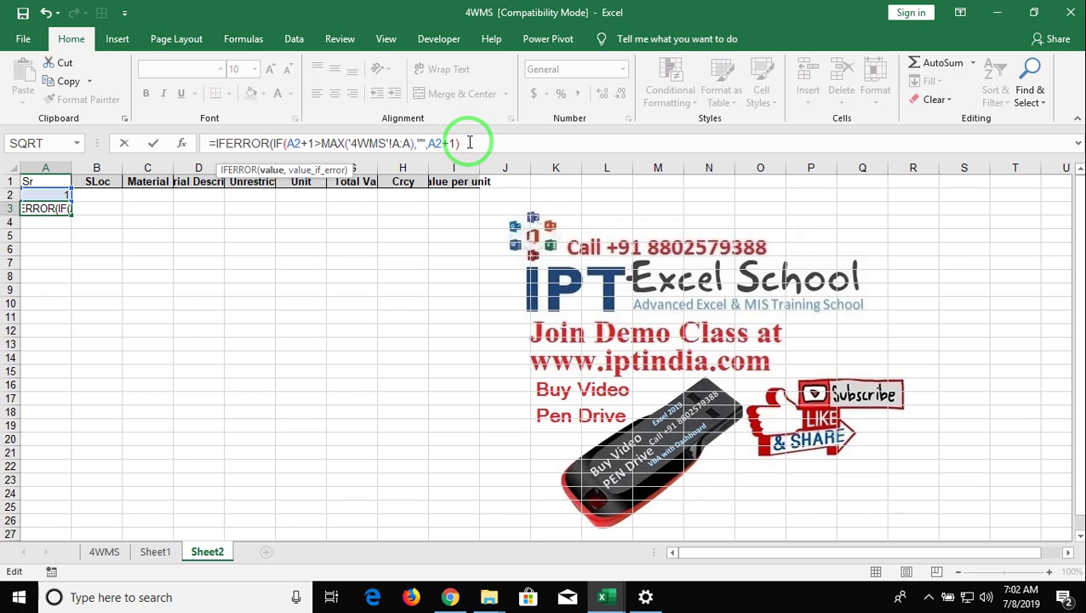
type(",")
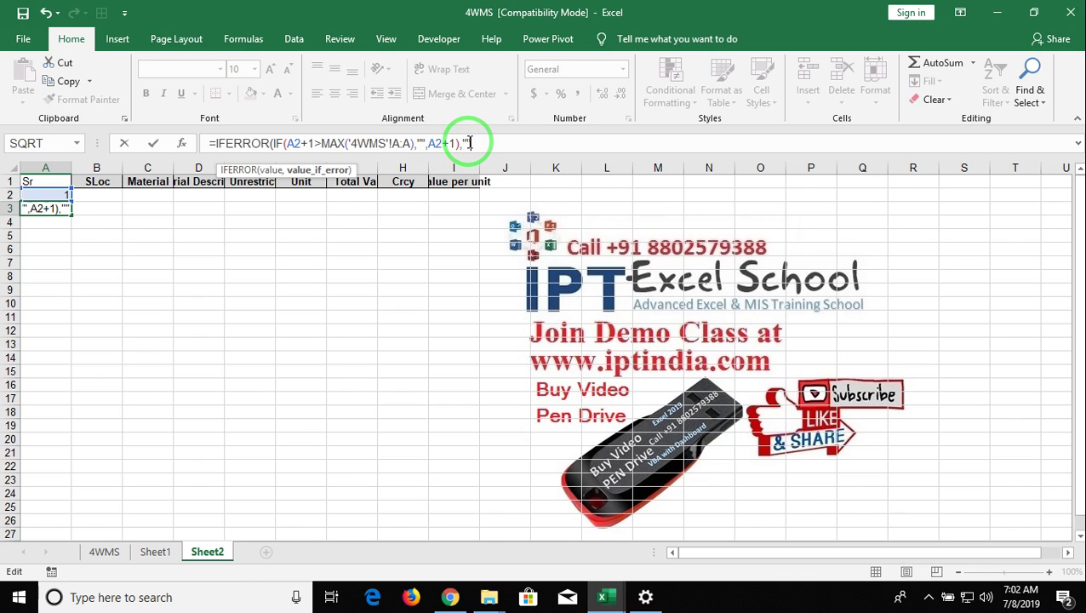
key("Return")
- Select from A3 down column A and fill the formula down with Ctrl+D
key("Up")
key("shift+Down")
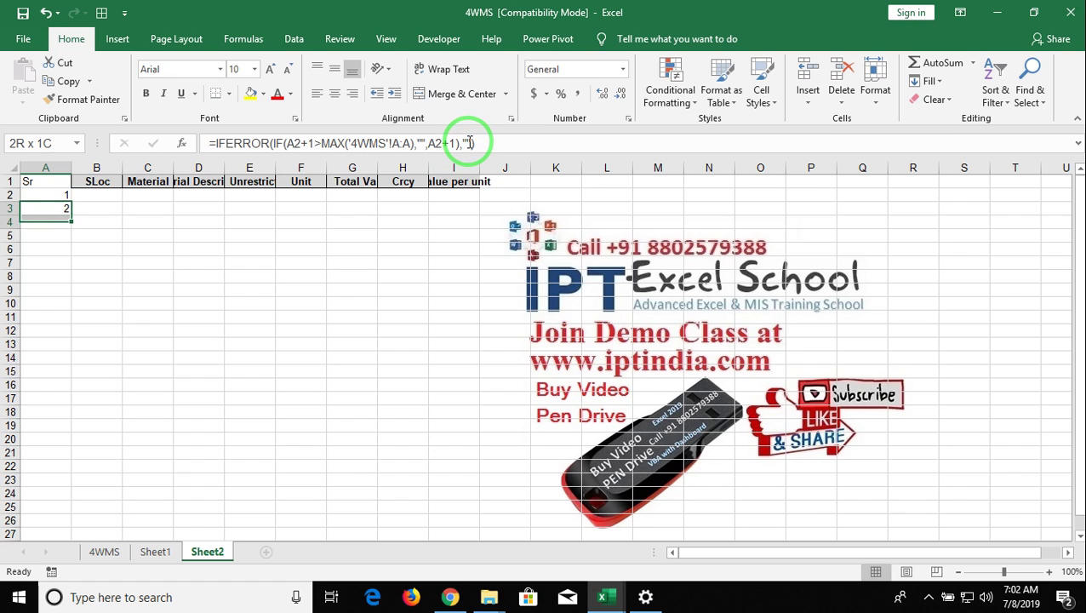
key("shift+Down")
key("shift+Down")
key("shift+Down")
key("shift+Down")
key("shift+Down")
key("shift+Down")
key("shift+Down")
key("shift+Down")
key("shift+Down")
key("shift+Down")
key("shift+Down")
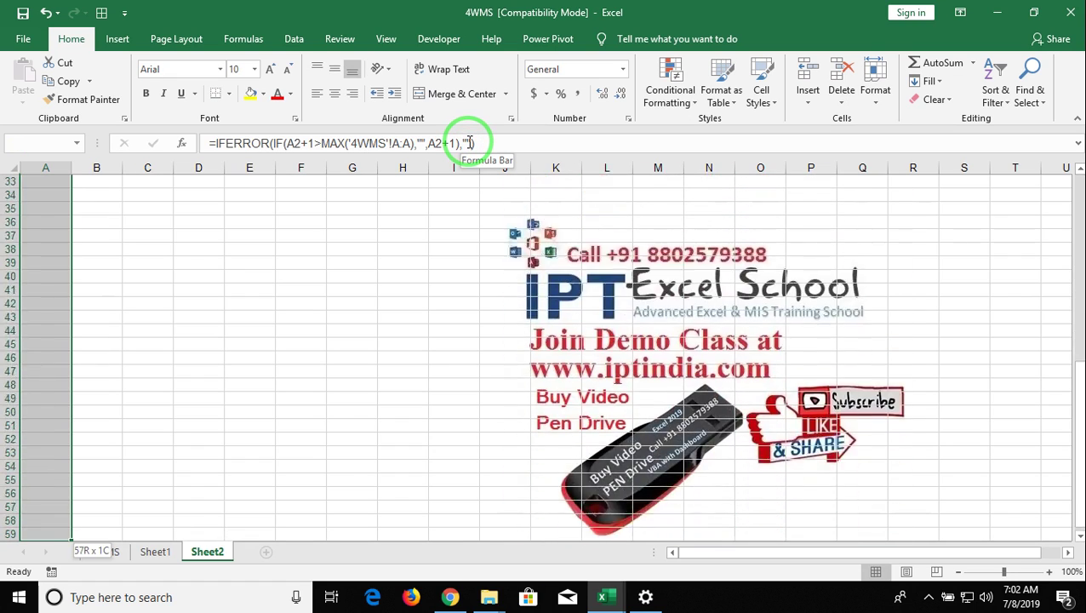
key("shift+Down")
key("shift+Down")
key("shift+Down")
key("ctrl+d")
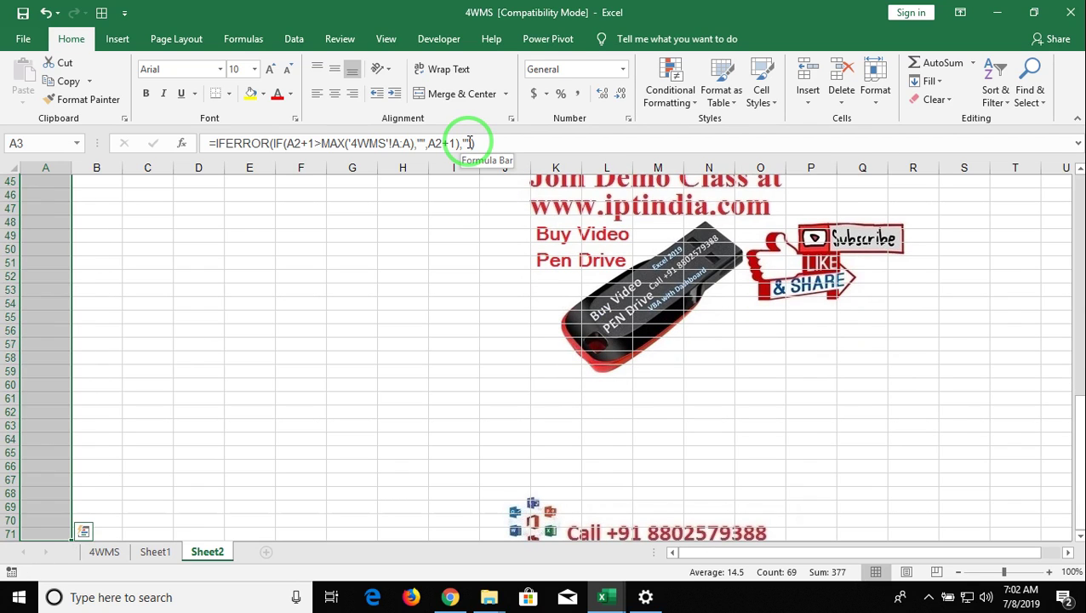
- Check that the Sr column runs from 1 through 27
key("ctrl+Home")
key("Down")
key("Down")
key("Down")
key("Down")
key("Down")
key("Down")
key("Down")
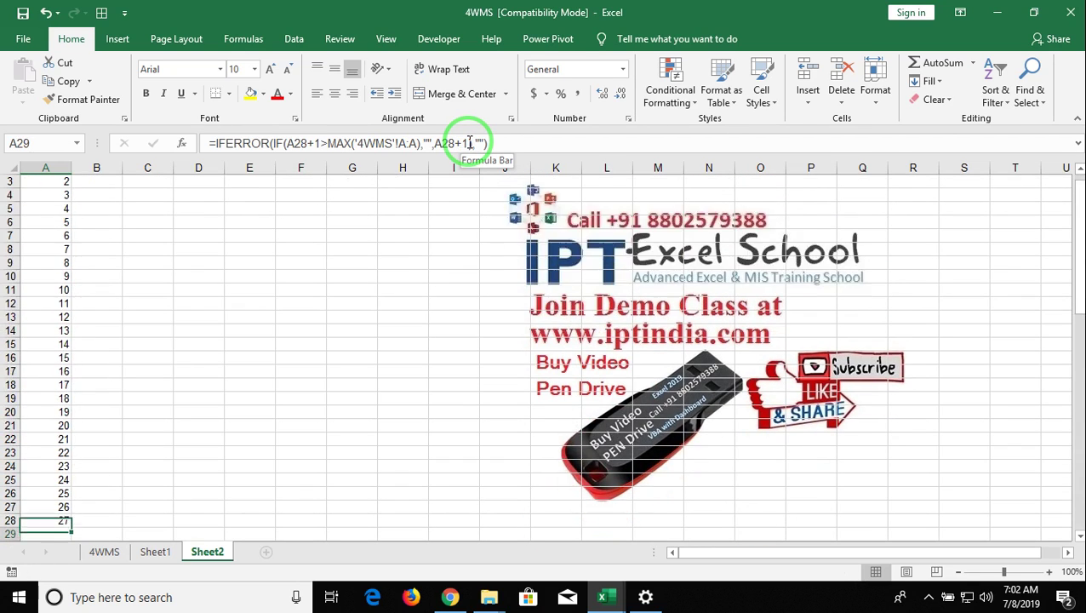
key("Down")
key("Down")
key("Down")
key("Up")
key("Up")
key("Up")
key("Up")
key("Up")
key("Up")
key("Up")
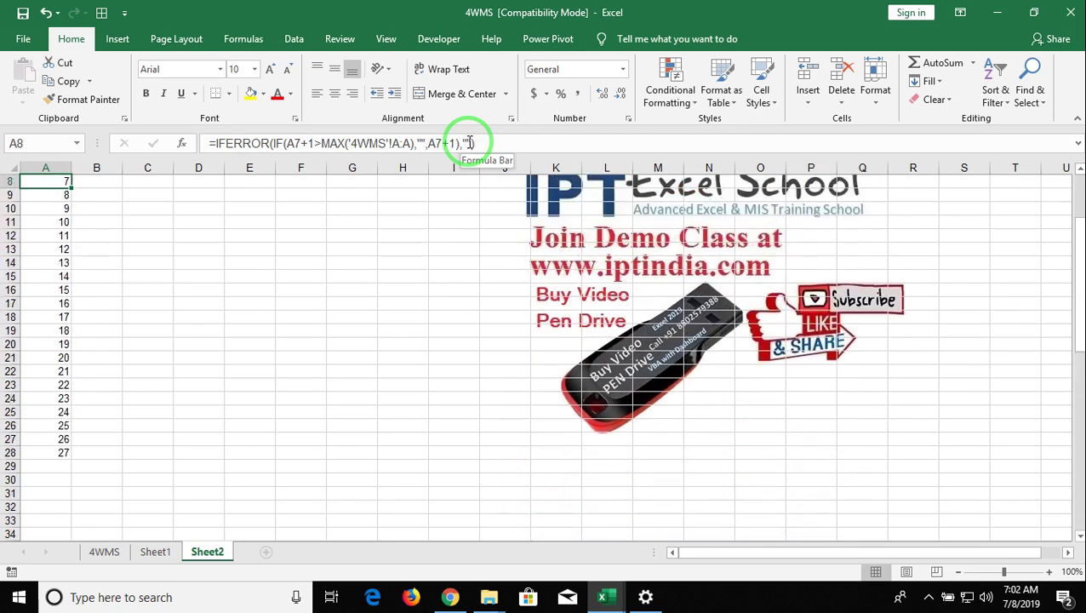
key("Up")
key("Up")
key("Up")
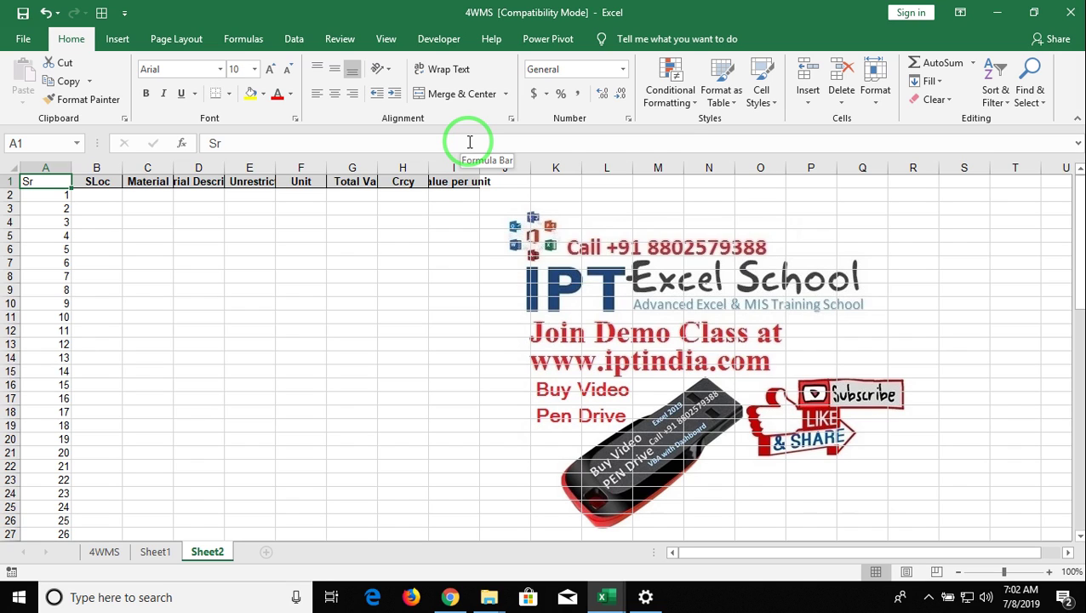
- Start a VLOOKUP in B2 using A2 as lookup value and '4WMS'!A:M as table
key("Down")
key("Right")
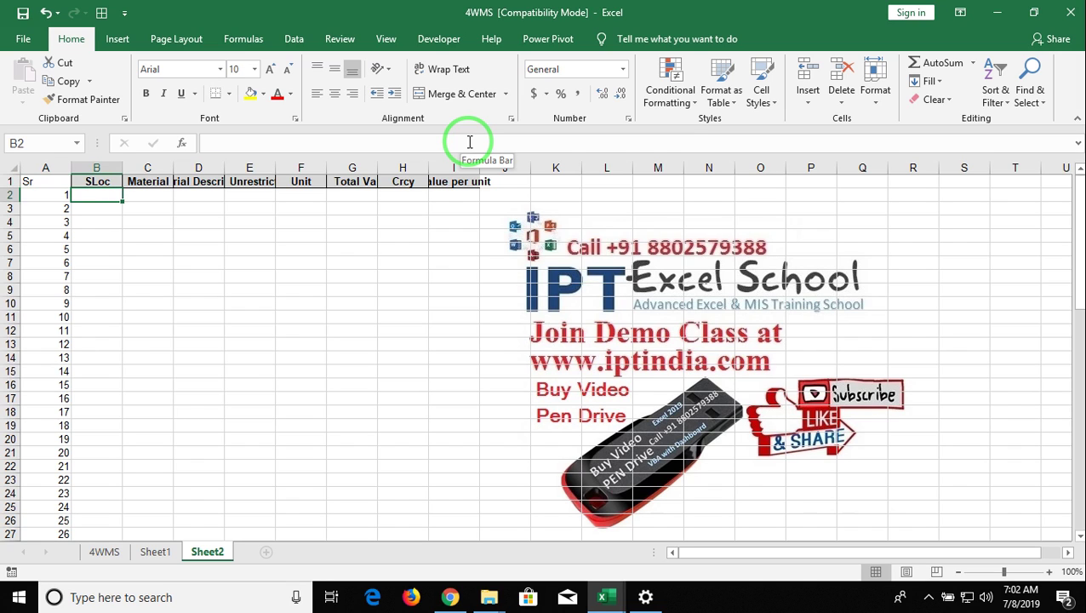
type("=")
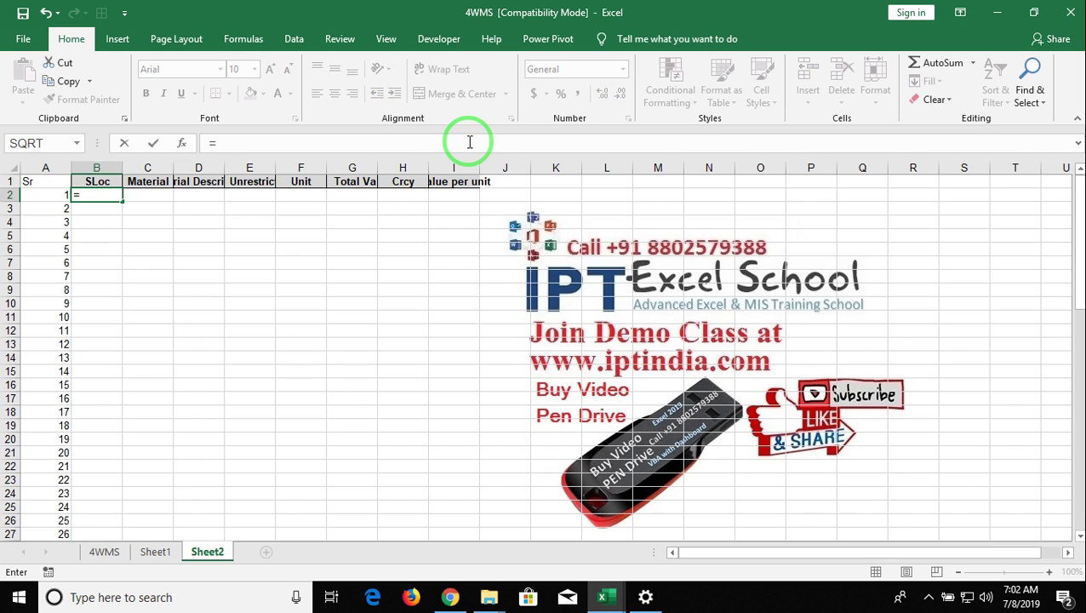
type("vl")
key("Tab")
key("Left")
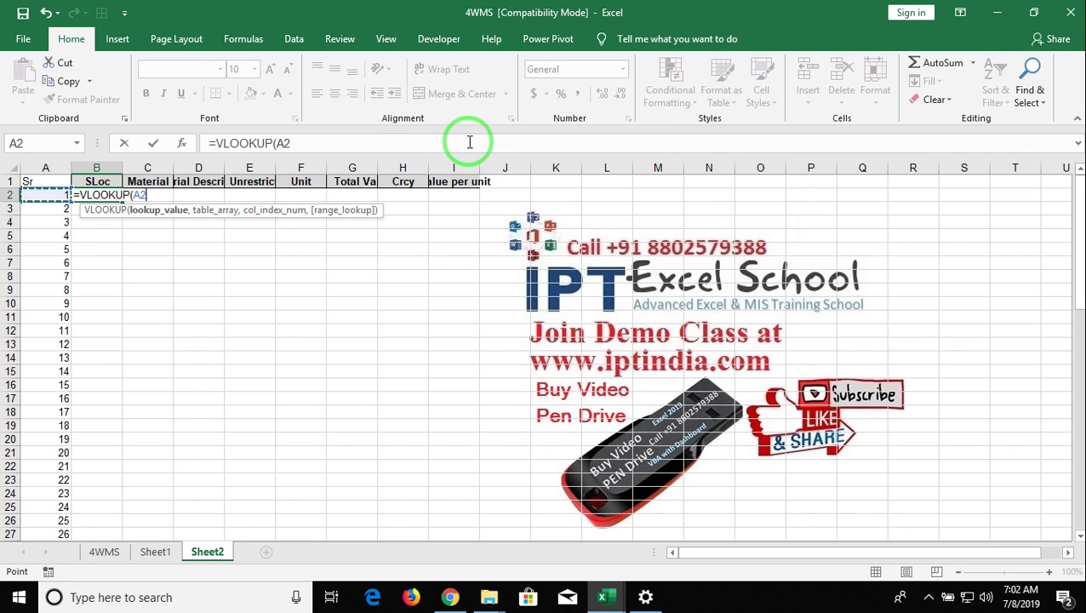
type(",")
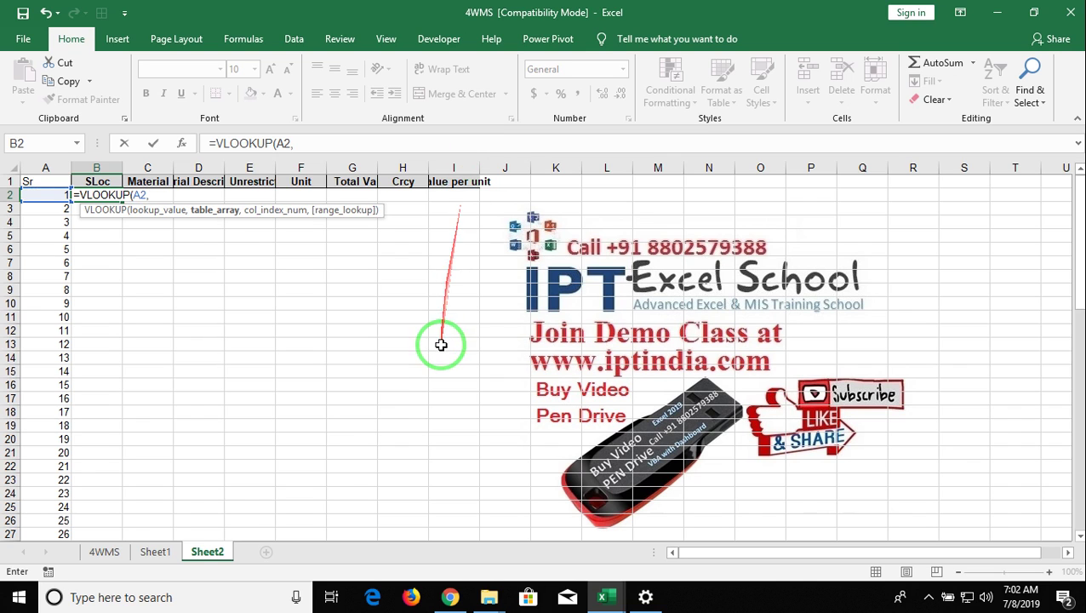
left_click(124, 553)
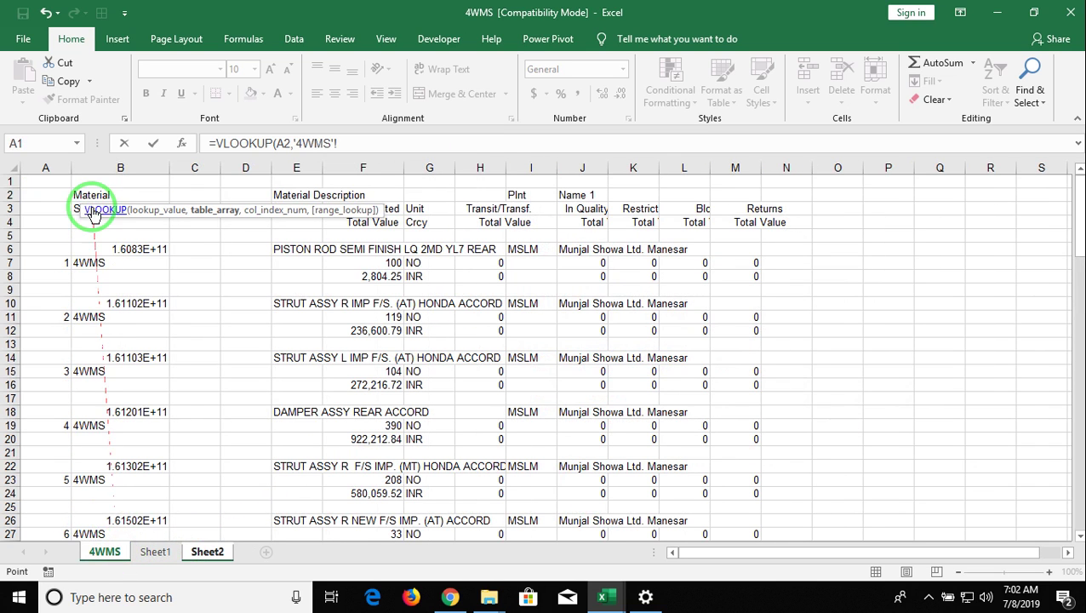
left_click(52, 166)
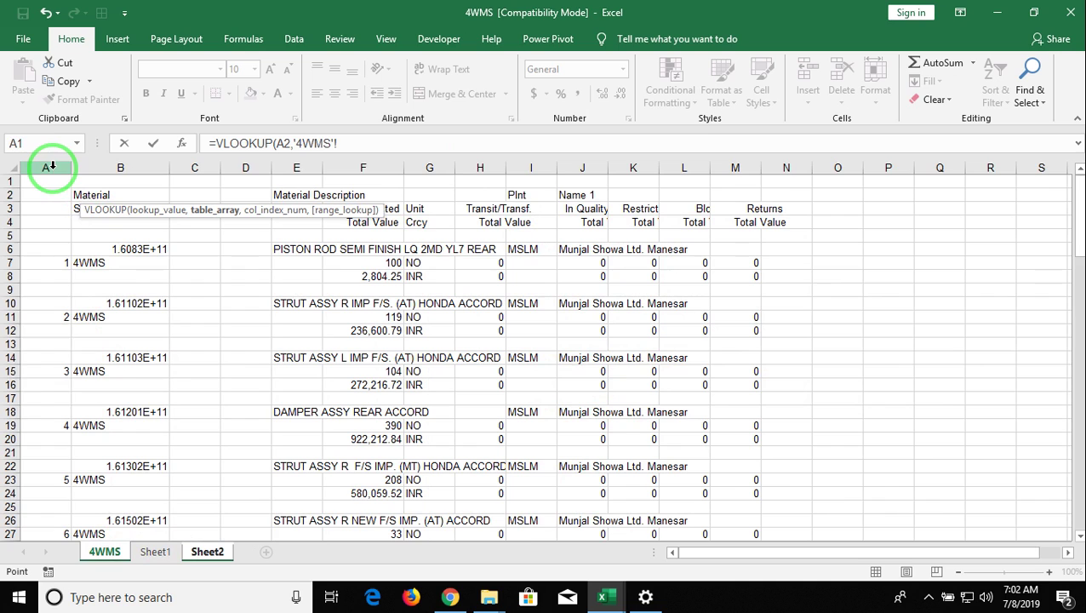
left_click_drag(51, 166, 739, 164)
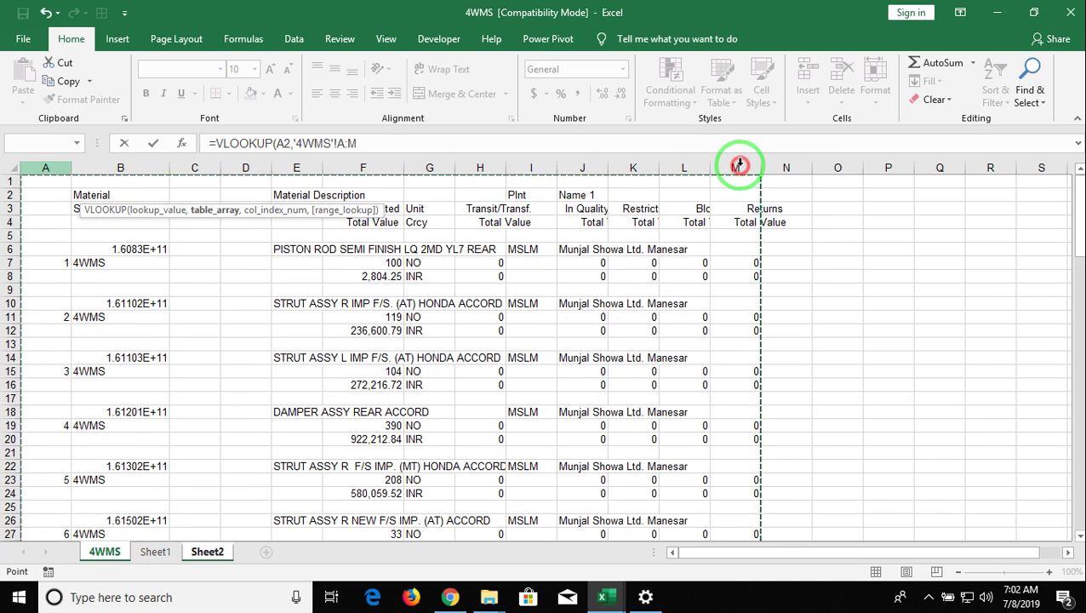
- Finish B2's VLOOKUP with column index 2 and exact match (0) so it shows 4WMS
type(",")
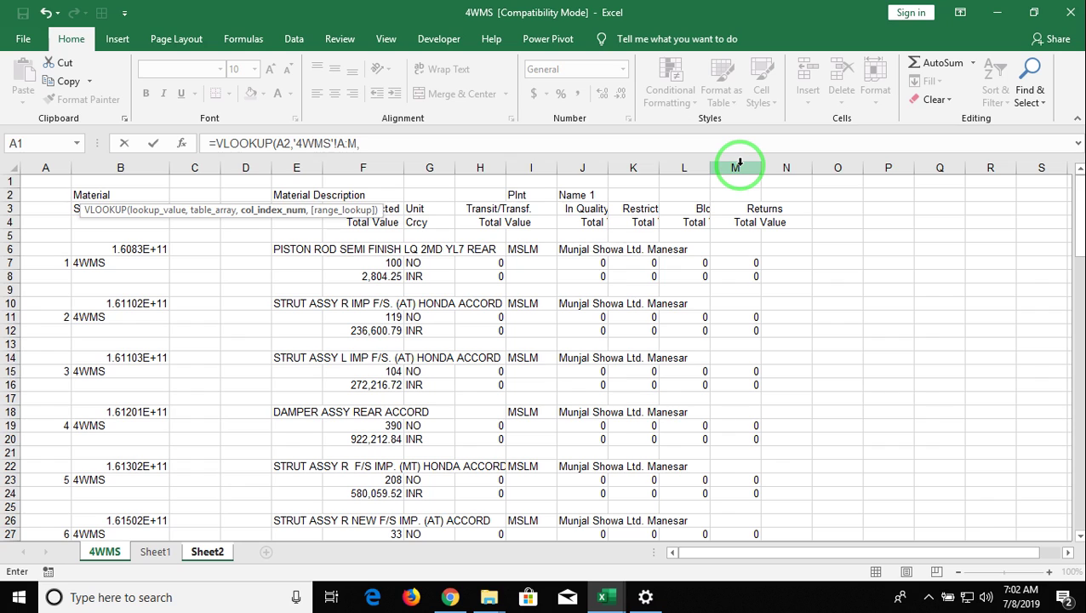
type(",")
key("BackSpace")
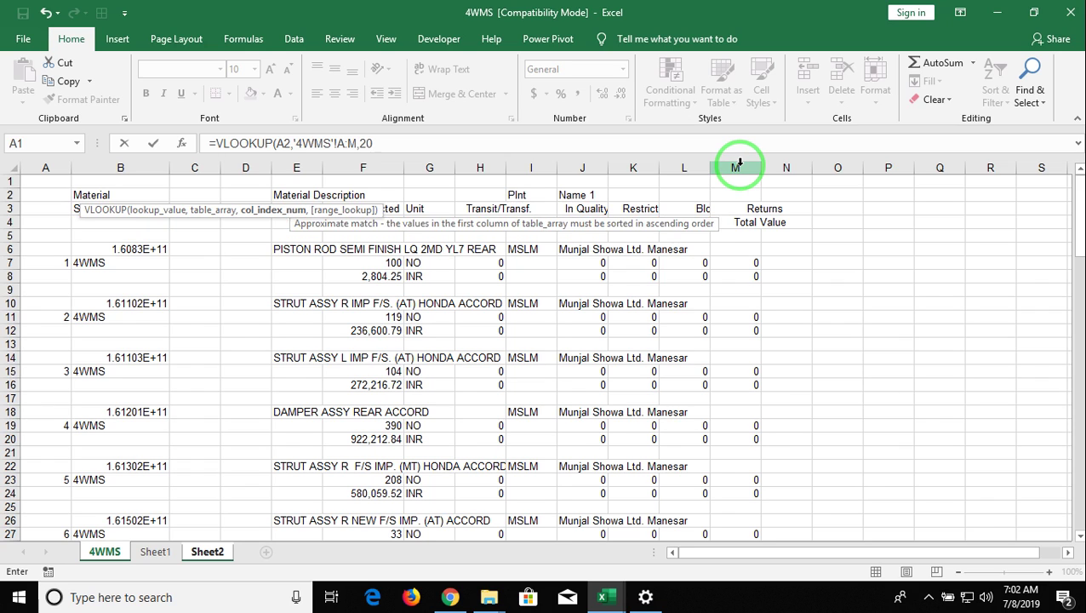
key("BackSpace")
type(",0")
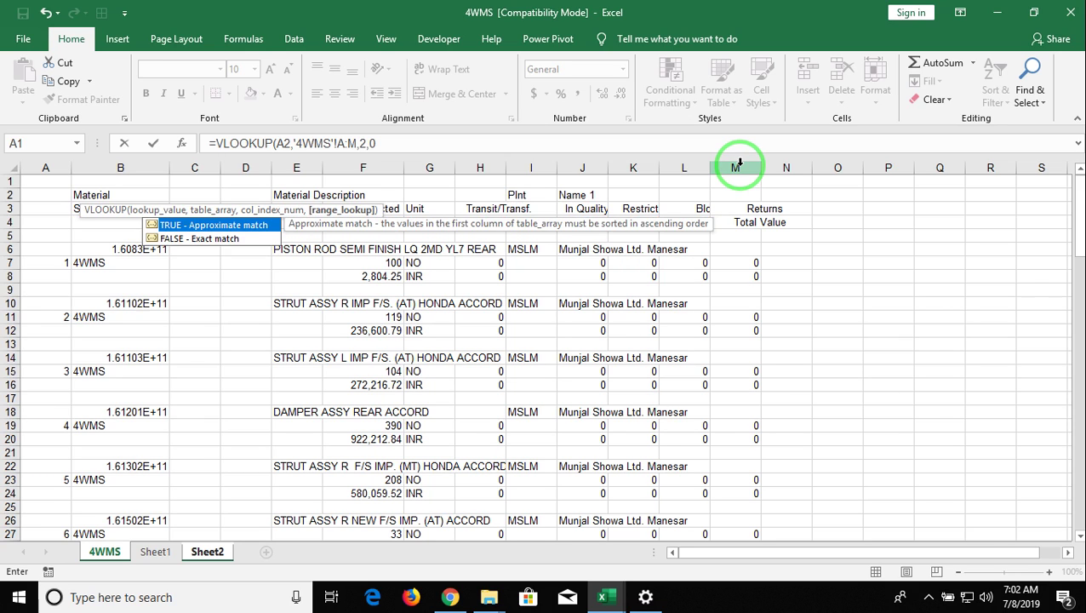
key("Return")
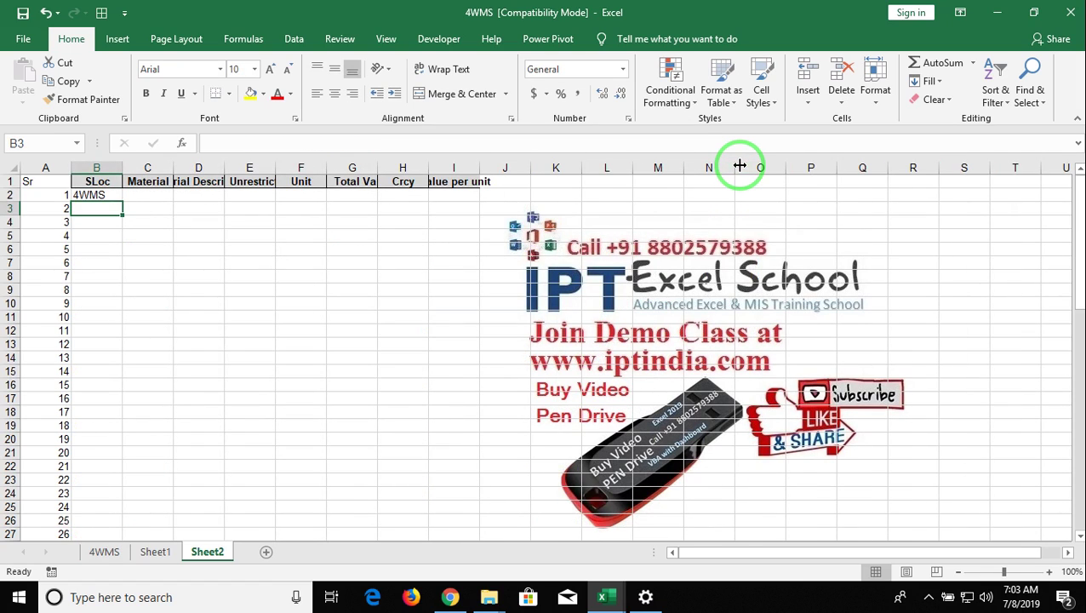
key("Up")
key("Right")
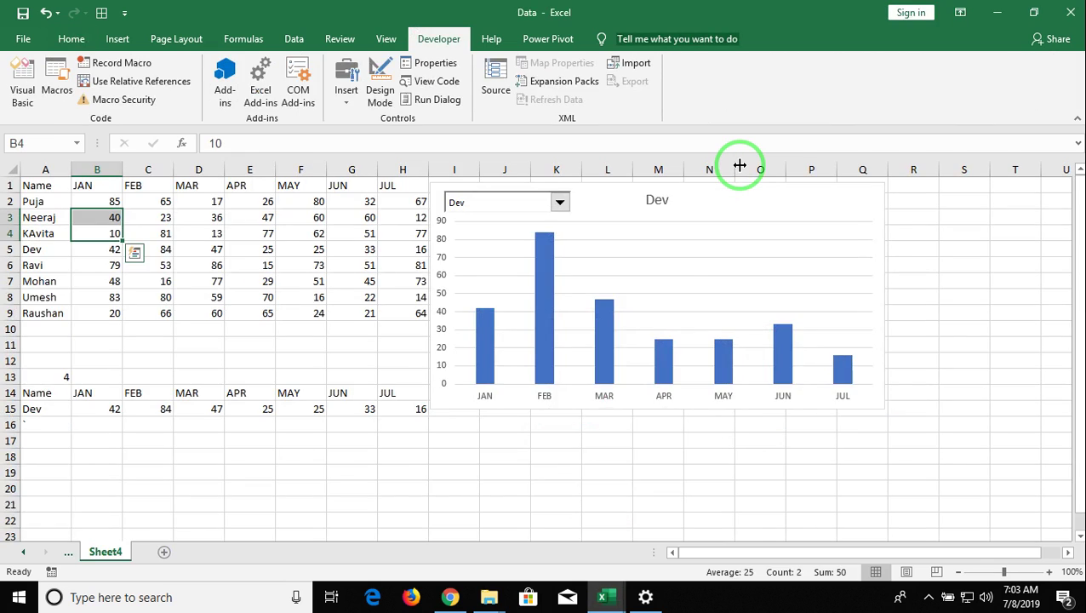
- Return to the 4WMS workbook, review the report's quantity in F7, then go to Sheet2
key("alt+Tab")
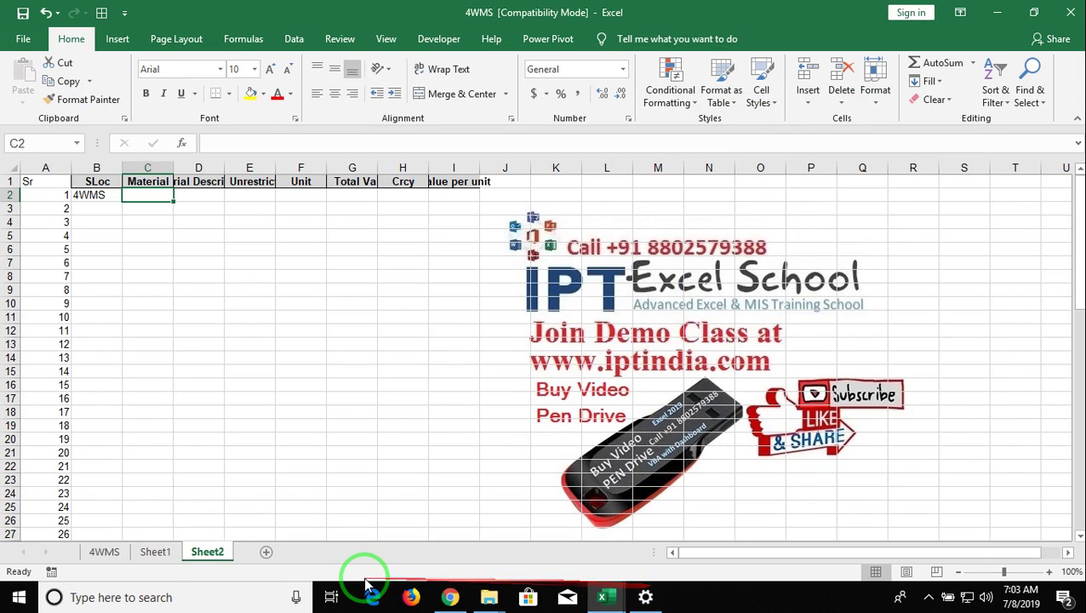
left_click(104, 551)
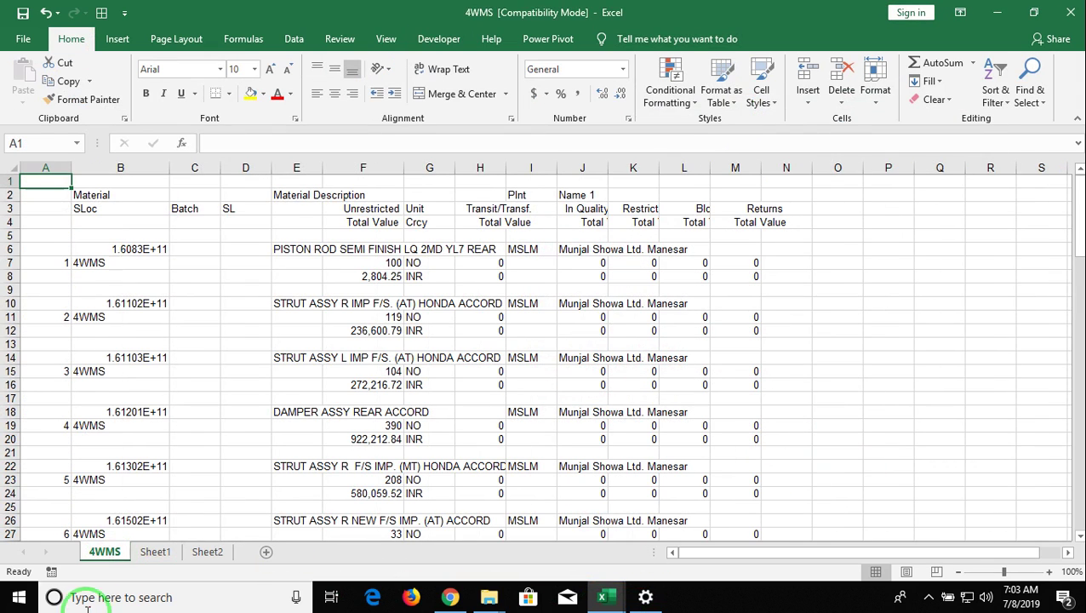
left_click(381, 263)
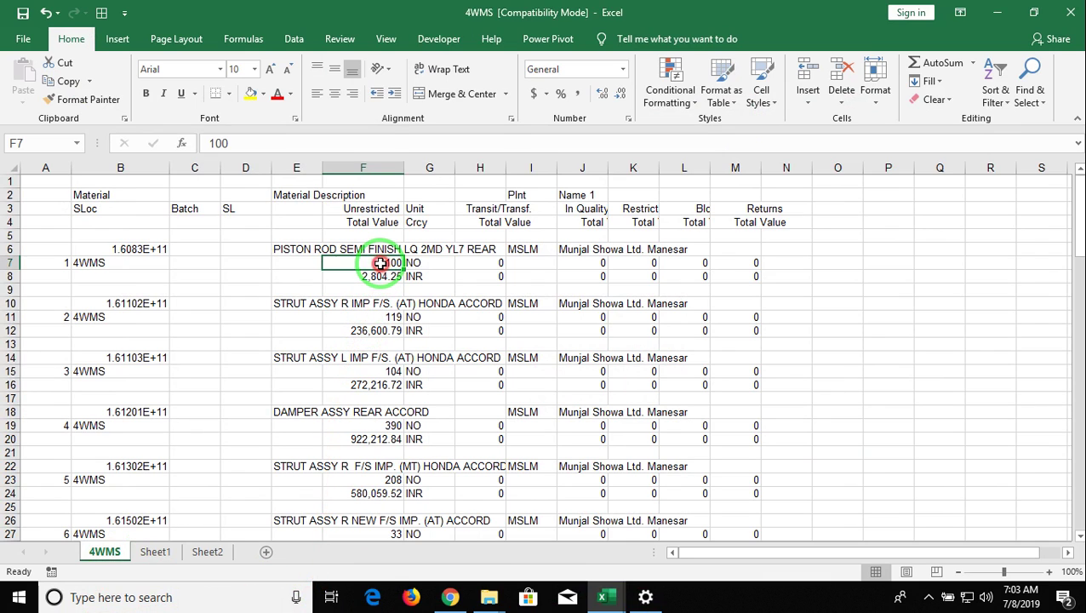
left_click(154, 552)
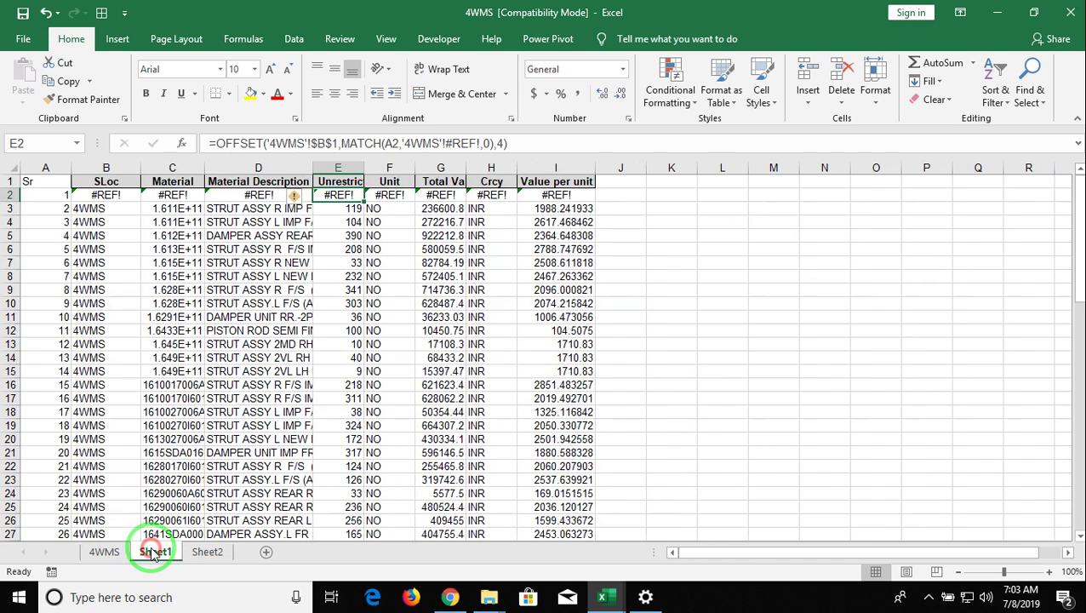
left_click(205, 552)
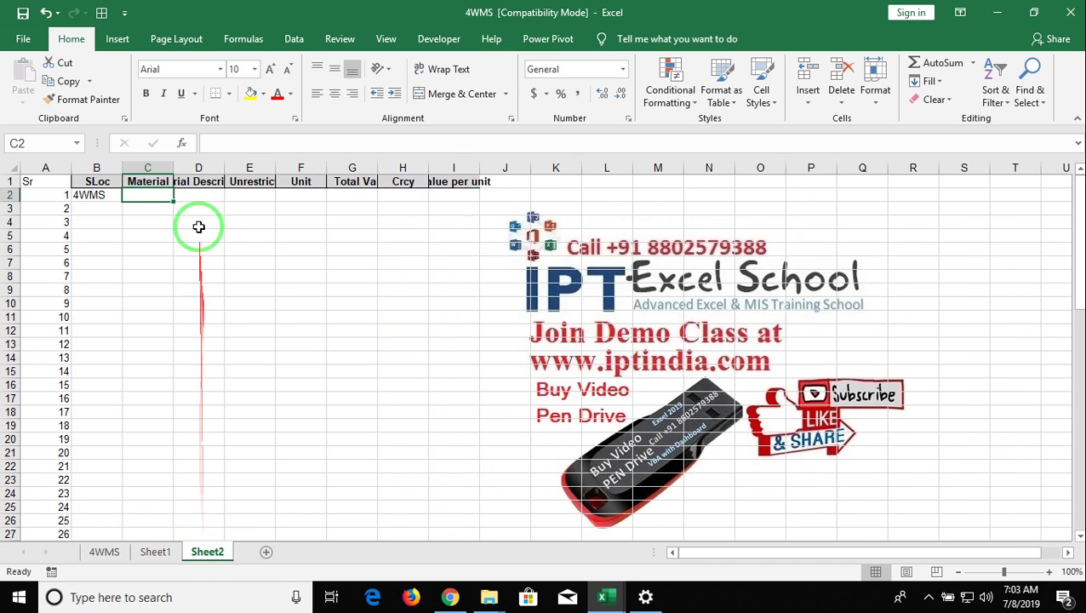
- Autofit column D to show the full Material Description heading and select cell E2
left_click(222, 168)
double_click(223, 167)
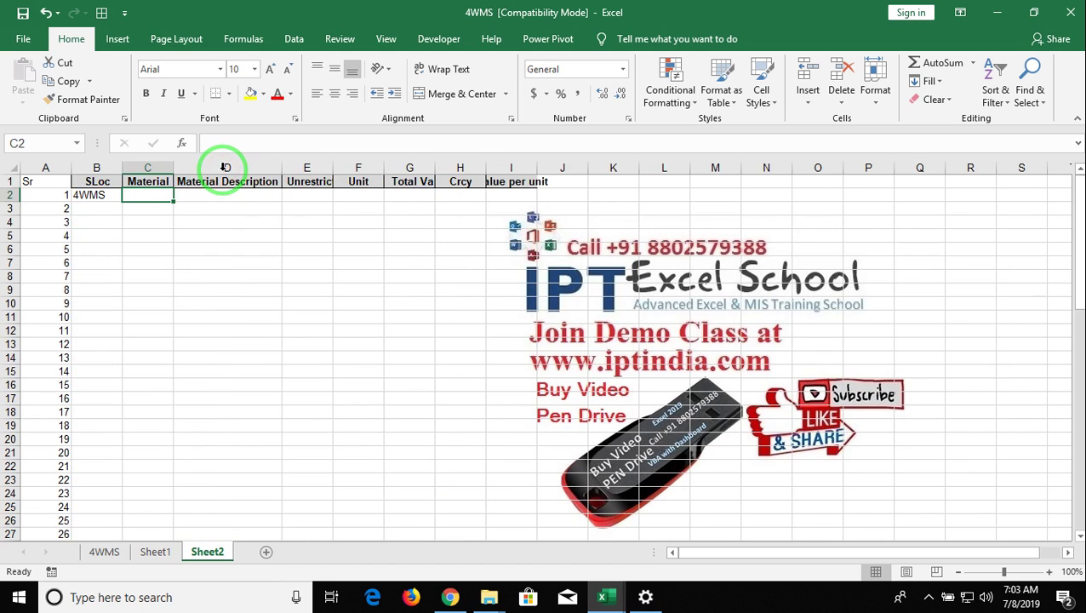
left_click(271, 194)
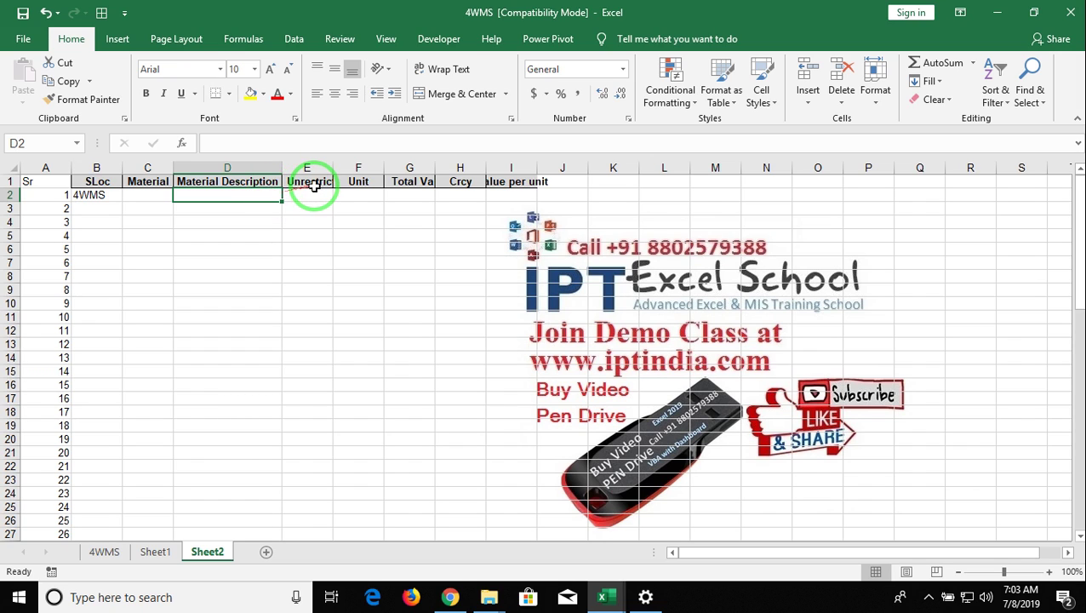
left_click(310, 181)
left_click(315, 197)
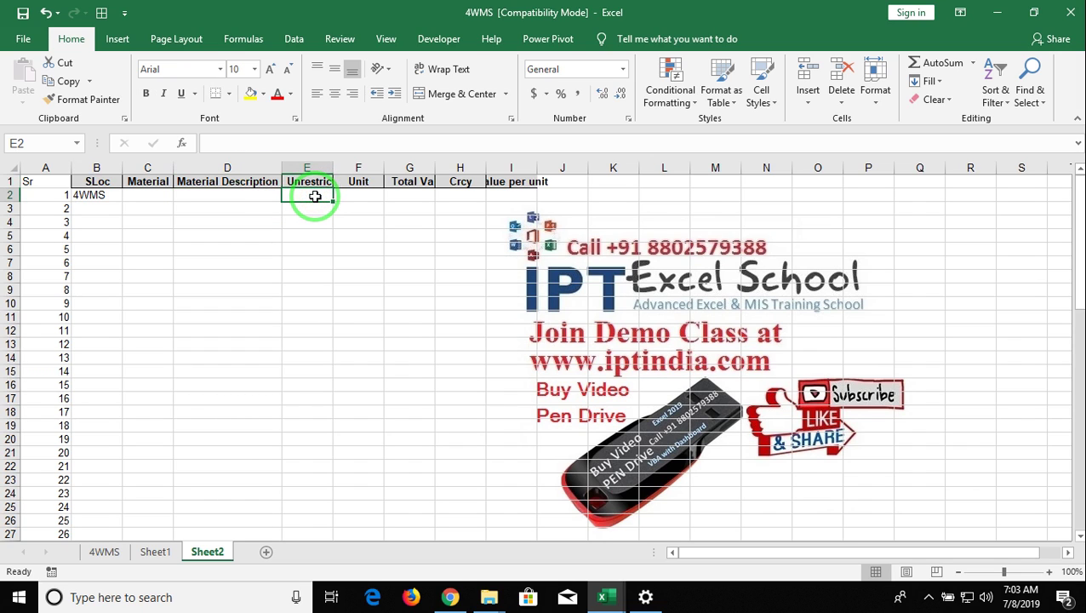
- Enter =VLOOKUP(A2,'4WMS'!A:G,6,0) in Unrestricted cell E2 so it shows 100
type("=vlookup(")
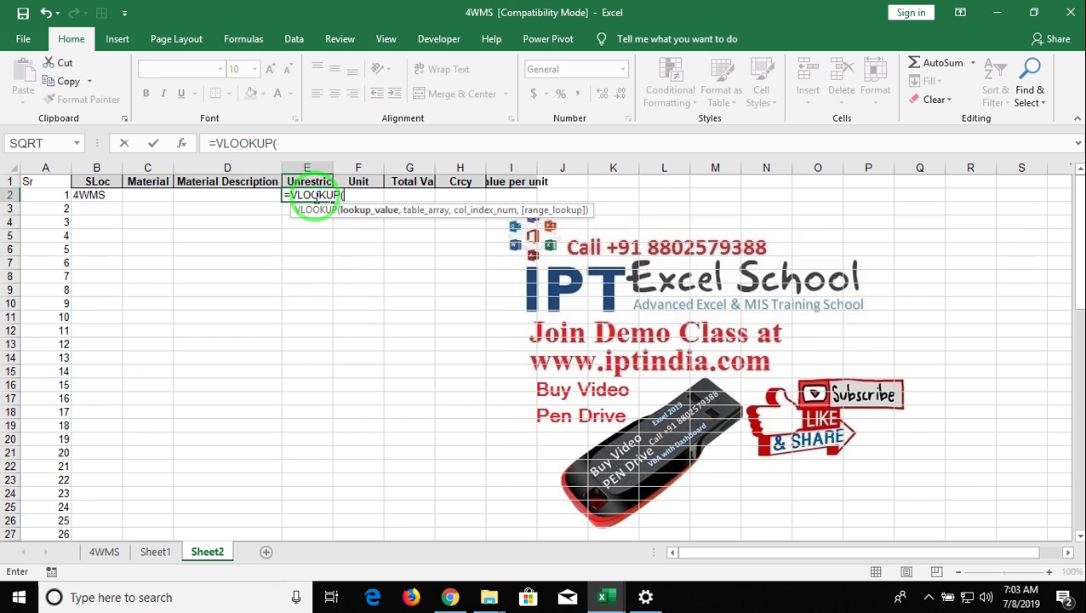
key("Down")
key("Left")
key("ctrl+Left")
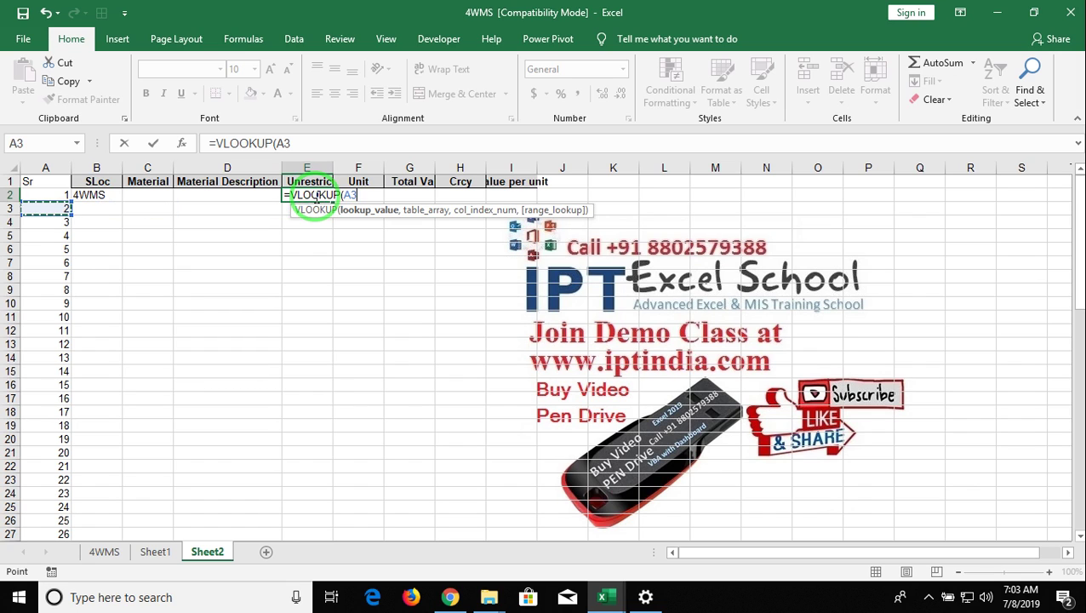
key("Up")
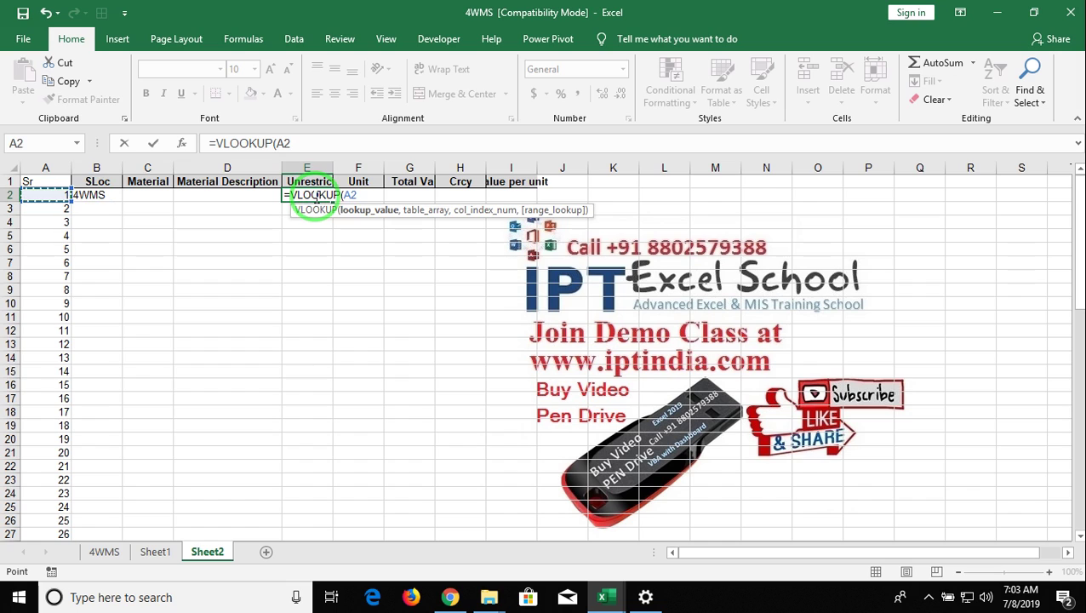
type(",")
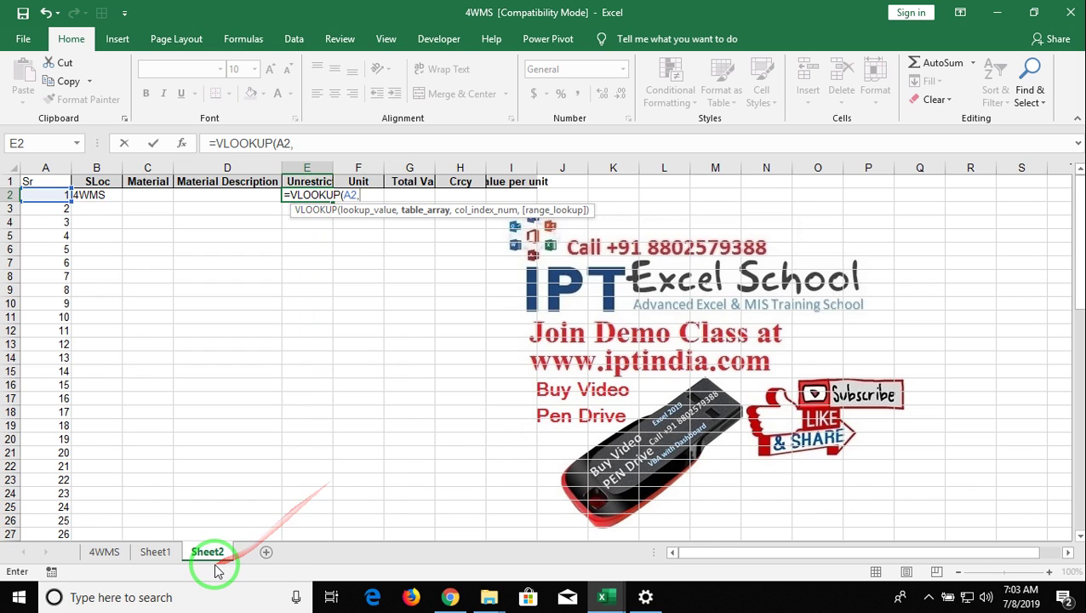
left_click(105, 551)
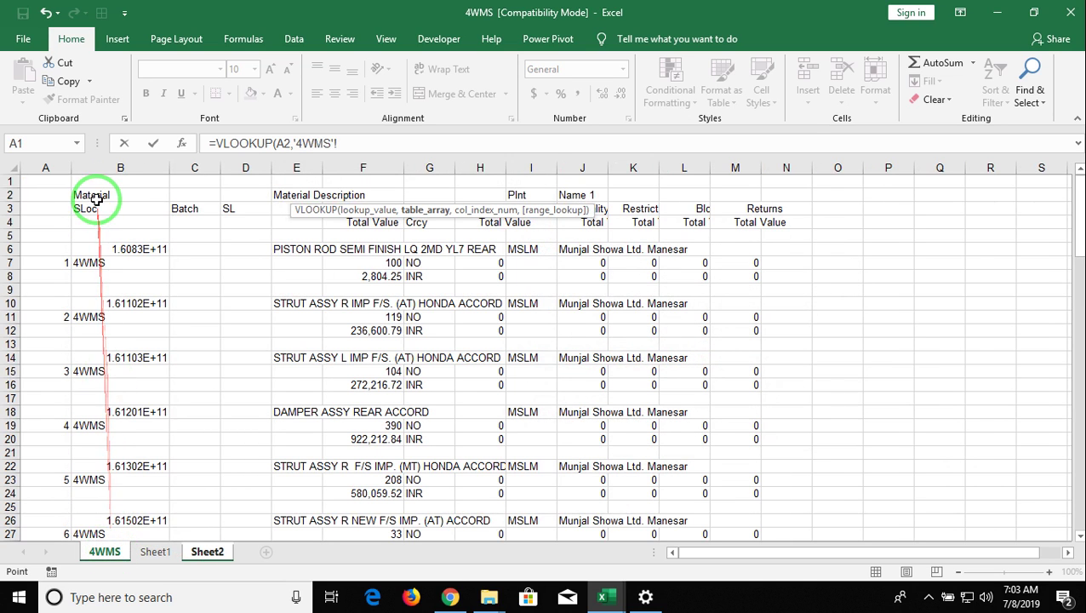
left_click_drag(36, 168, 372, 170)
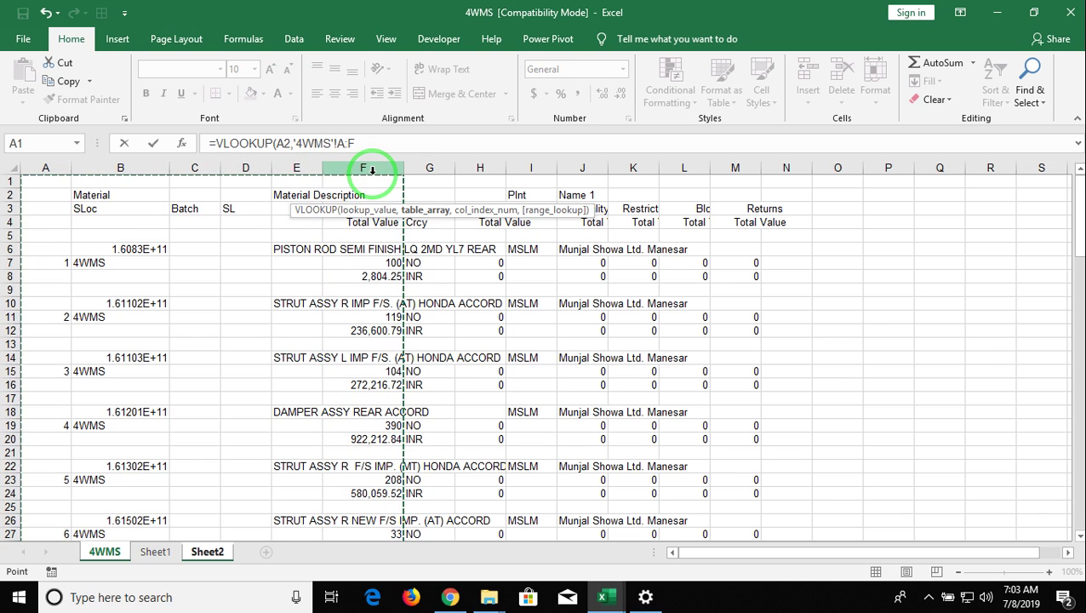
left_click(372, 170)
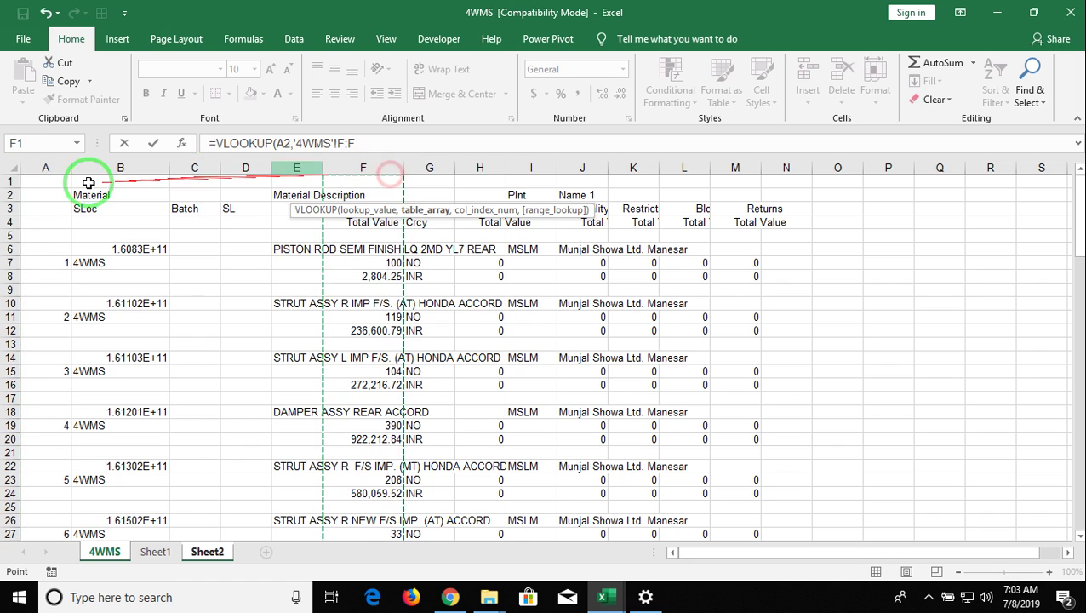
left_click_drag(40, 168, 434, 153)
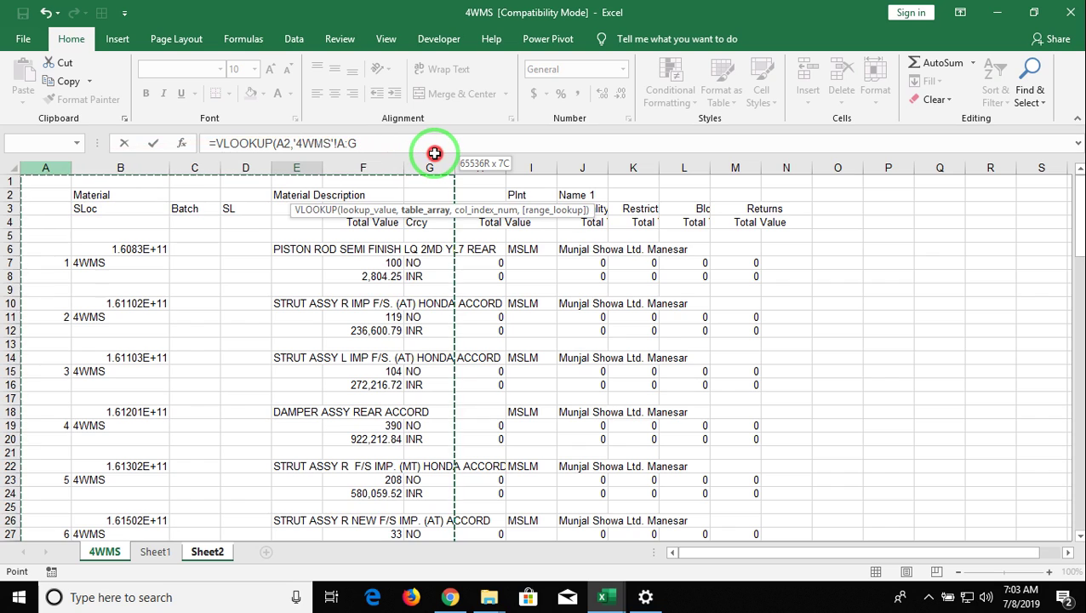
type(",")
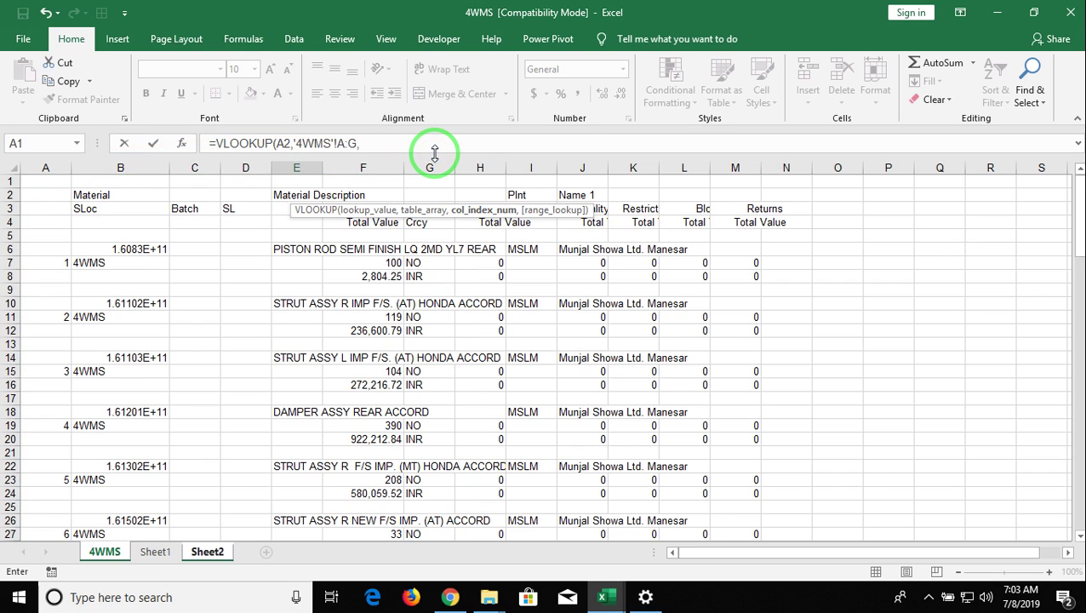
type("6,")
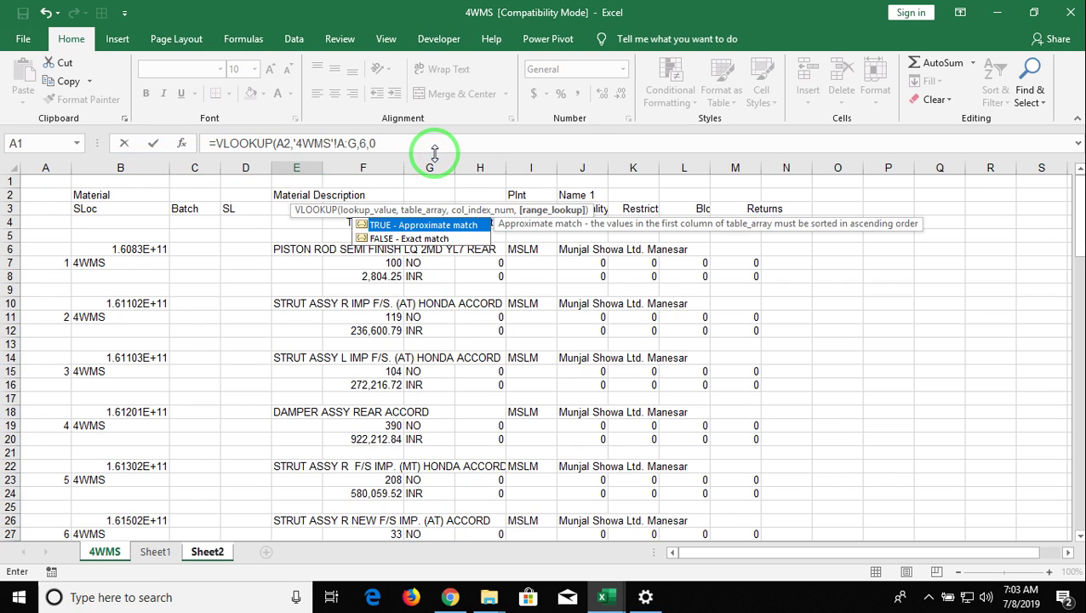
type("0")
key("Return")
- Copy E2's formula into F2 and change the column index to 7 so it shows NO
key("Up")
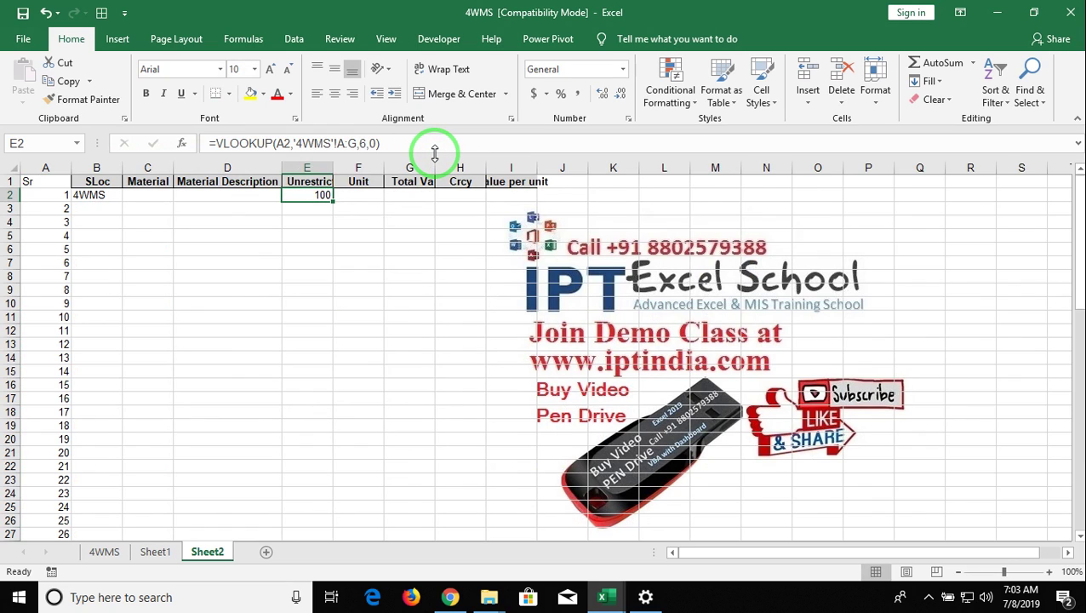
left_click_drag(380, 143, 177, 106)
key("ctrl+c")
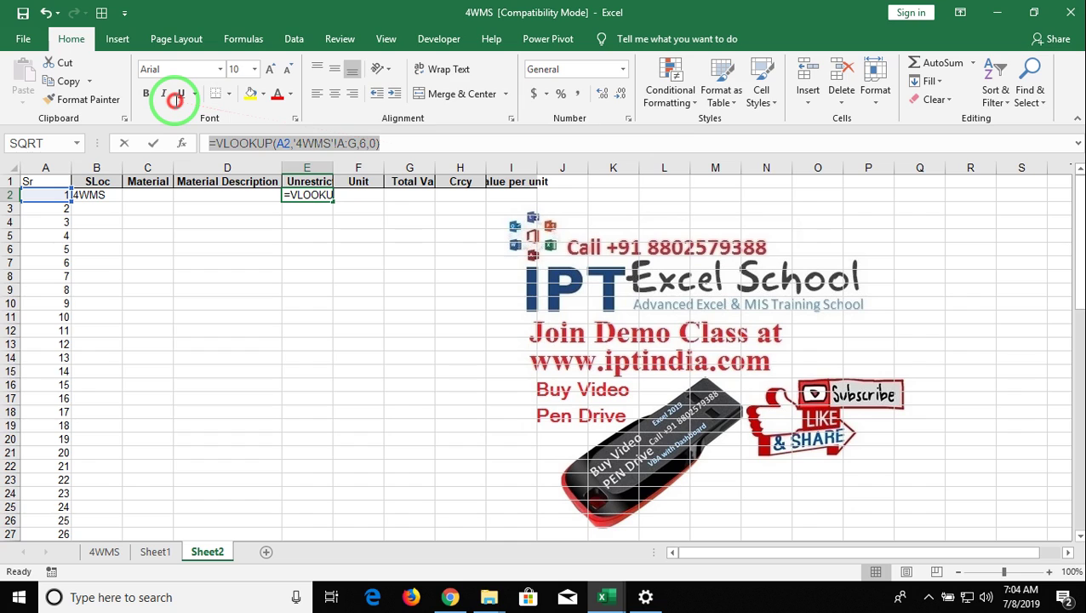
key("Tab")
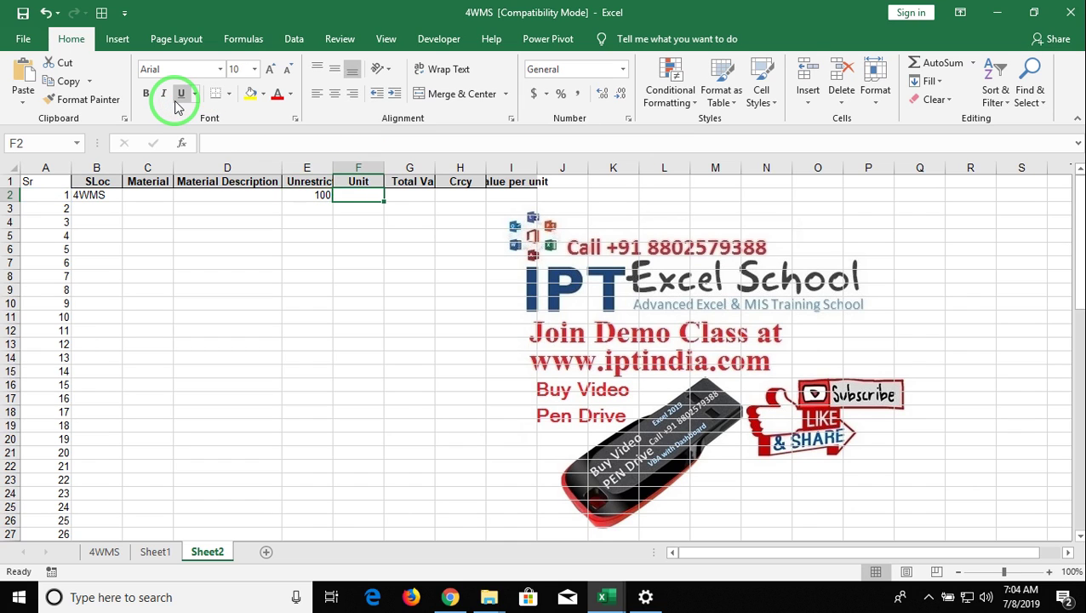
key("ctrl+v")
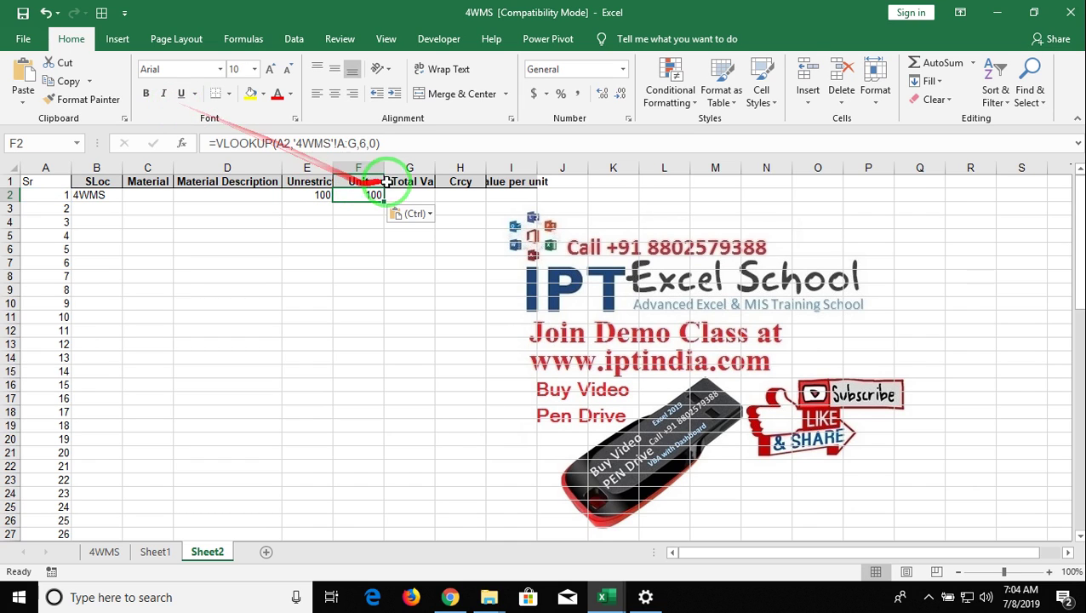
left_click(366, 144)
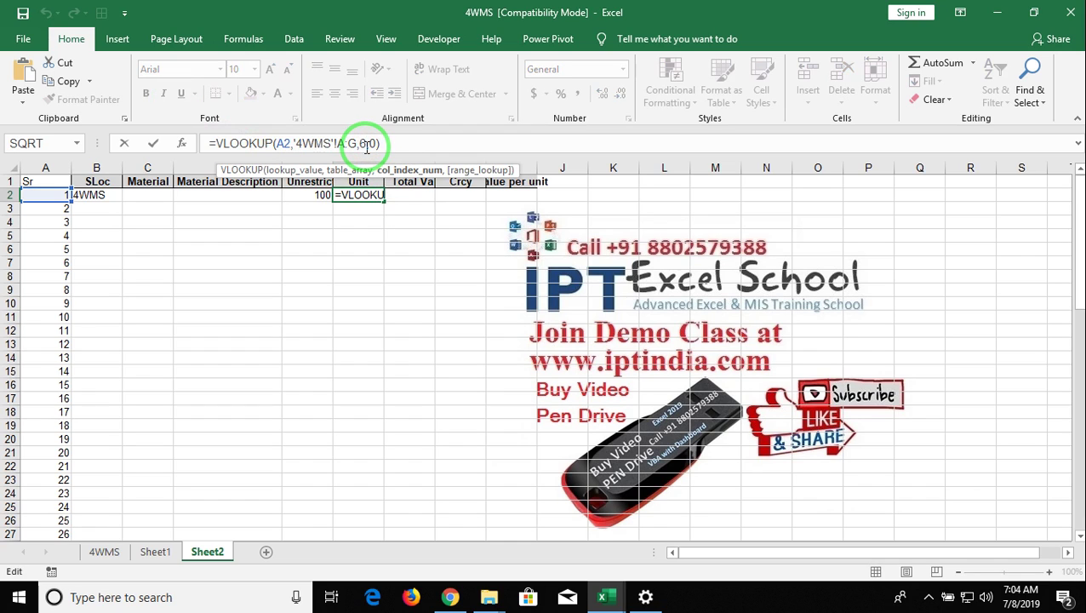
key("BackSpace")
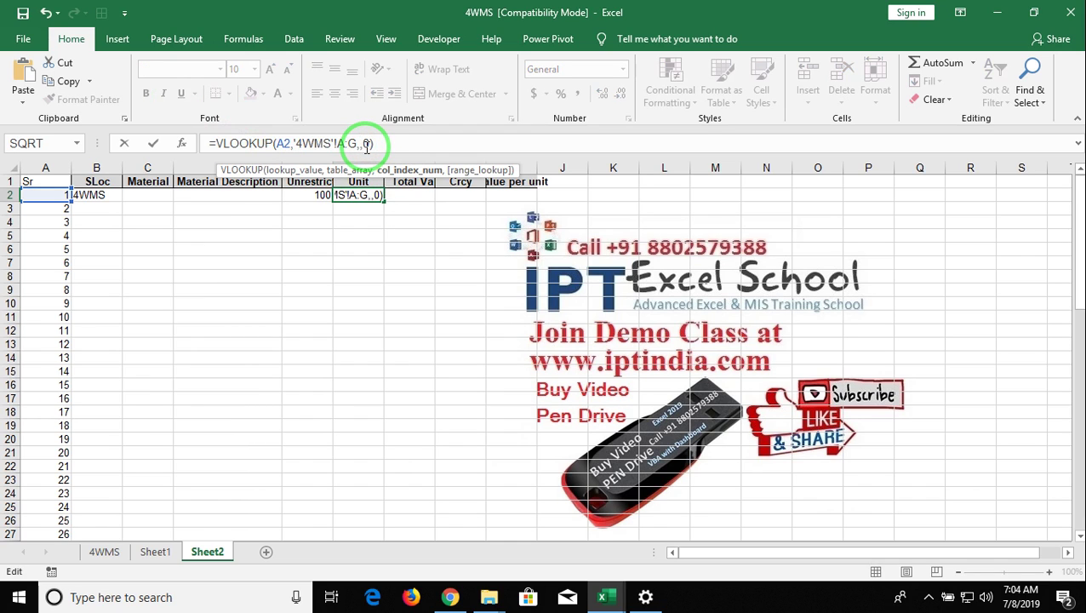
type("7")
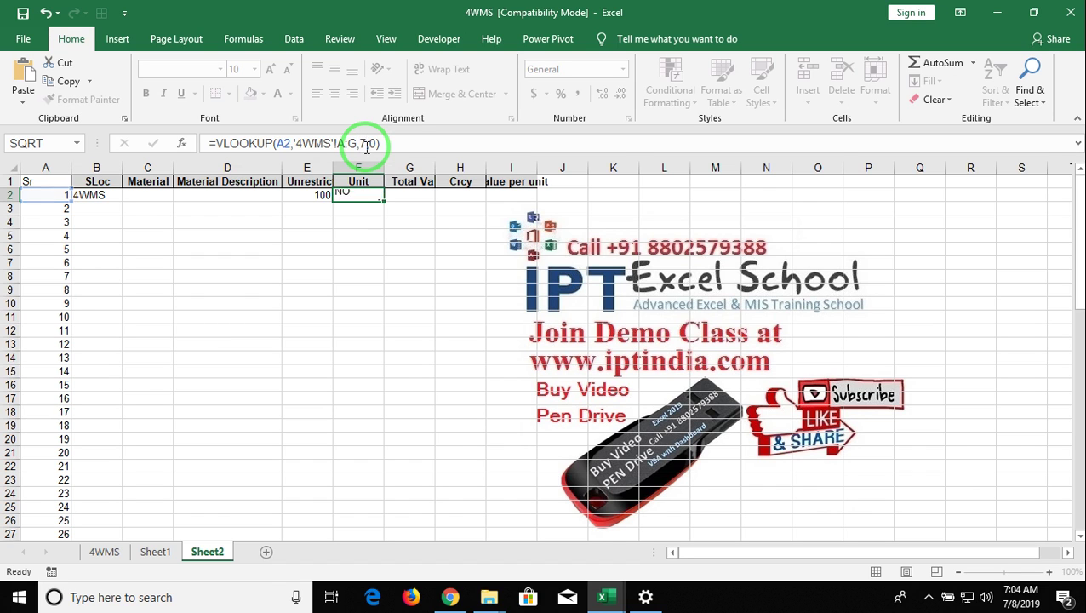
key("Return")
left_click_drag(362, 158, 214, 303)
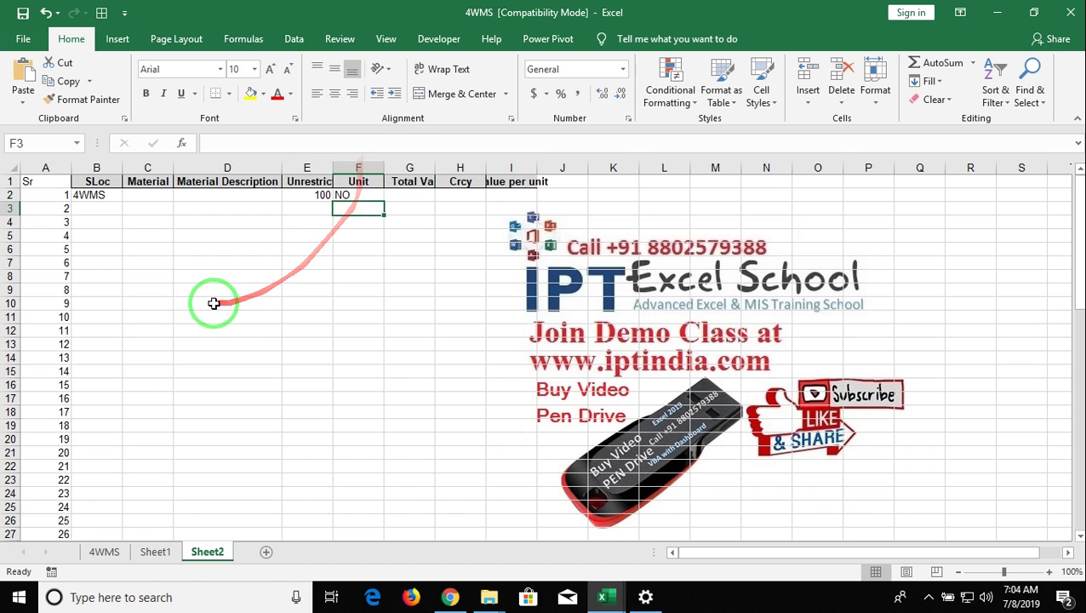
- Review the first material number on the 4WMS report and Sheet1, then return to Sheet2
left_click(104, 551)
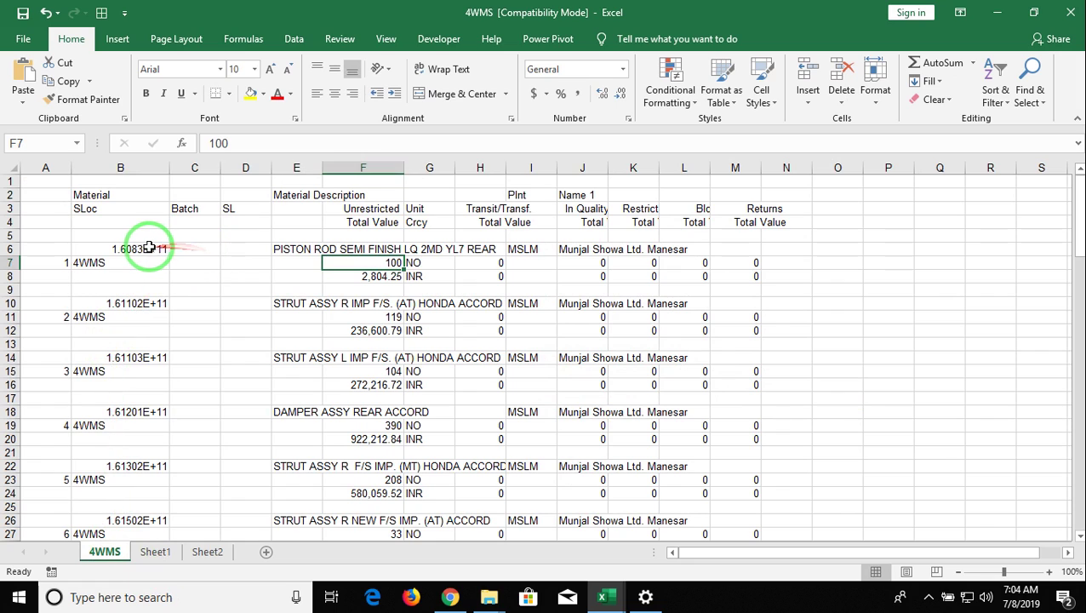
mouse_move(134, 277)
left_mouse_down()
mouse_move(297, 289)
mouse_move(397, 275)
left_mouse_up()
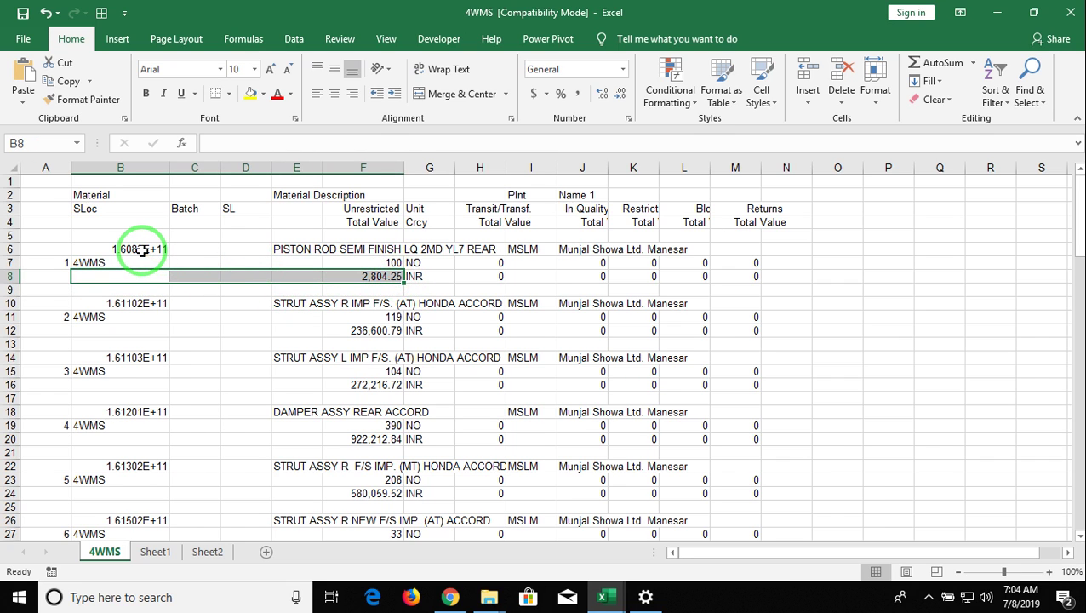
left_click_drag(142, 249, 293, 249)
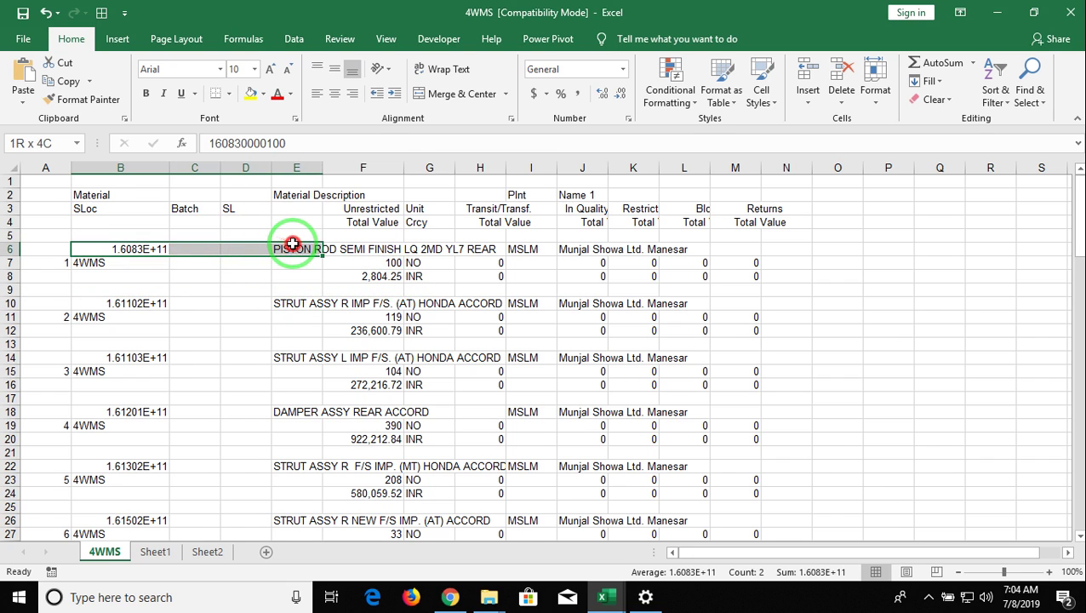
left_click(154, 552)
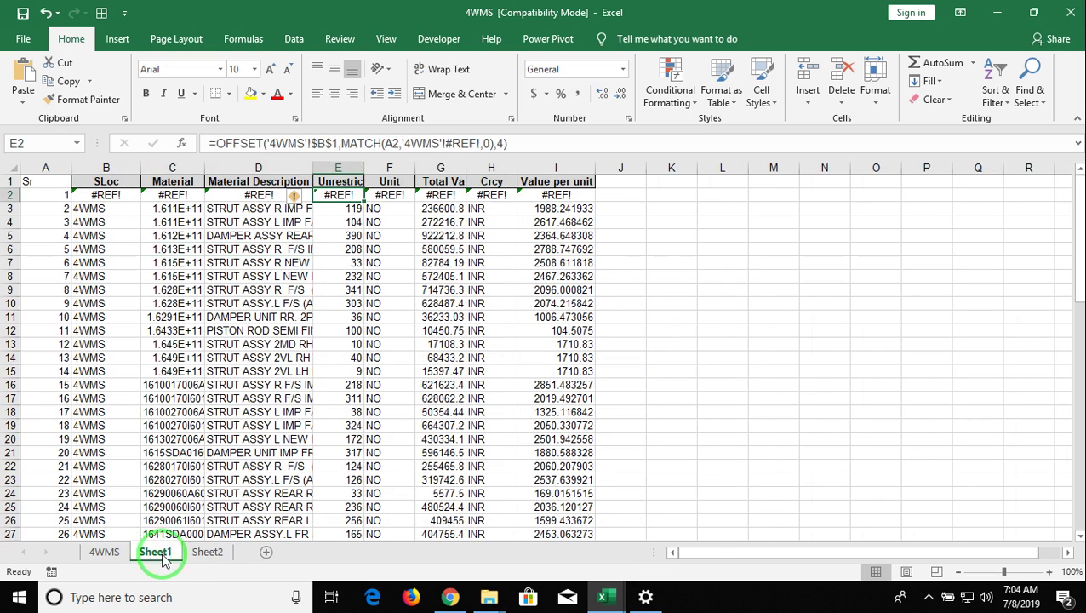
left_click(187, 558)
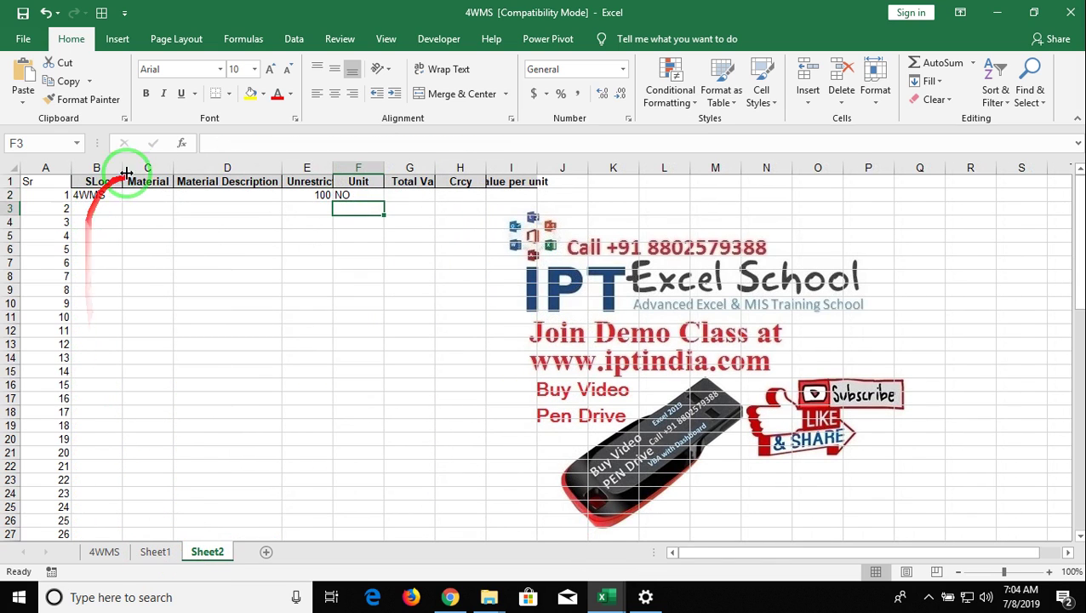
- Enter =OFFSET('4WMS'!B3,MATCH(A2,'4WMS'!A:A,0),0) in Material cell C2
left_click(157, 196)
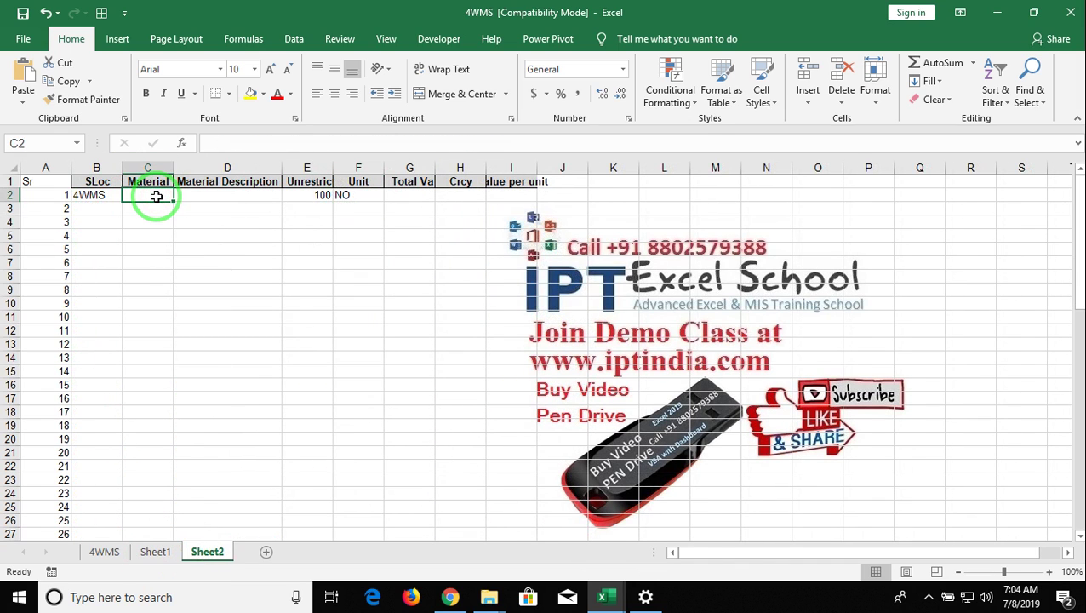
type("=")
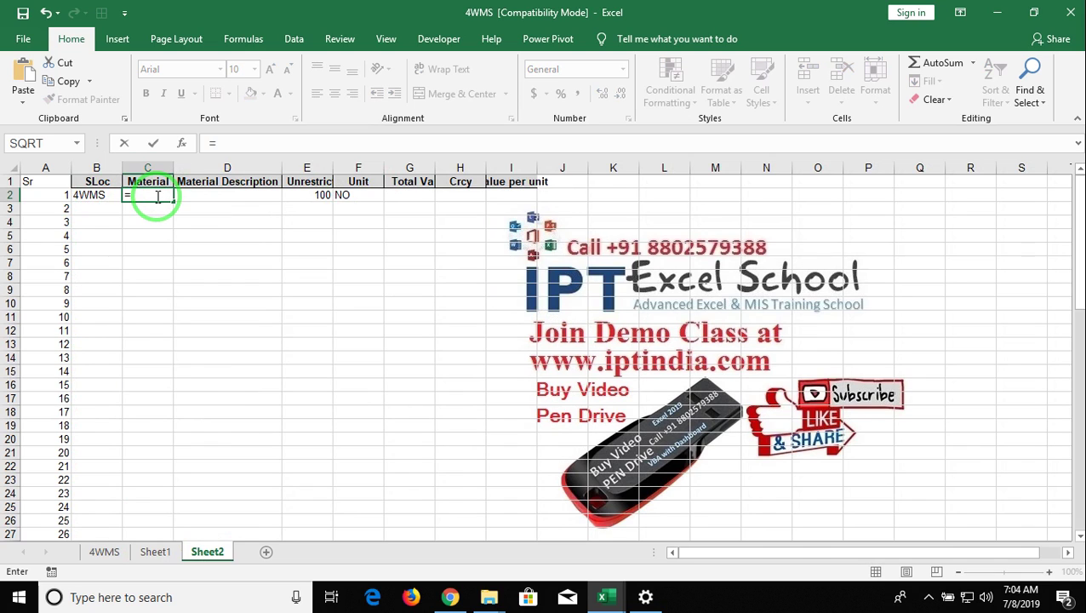
type("of")
key("Tab")
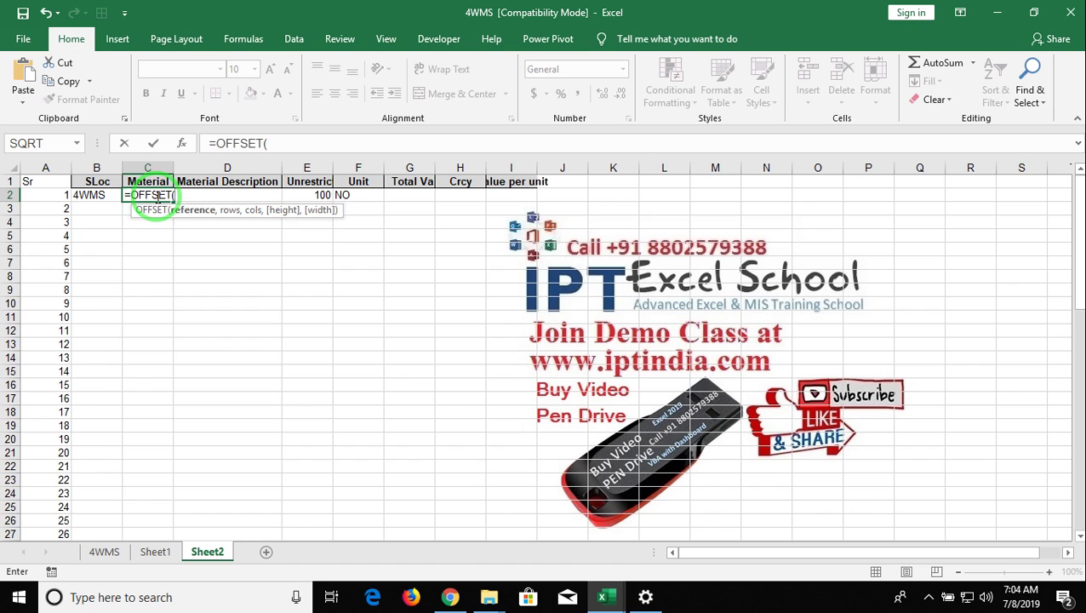
left_click(102, 552)
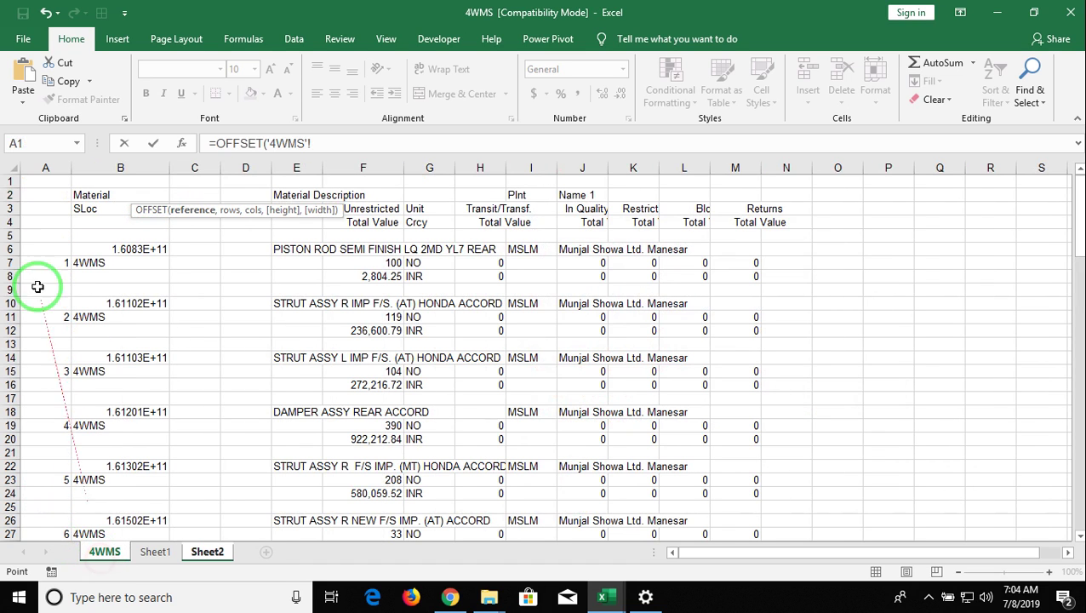
left_click(52, 208)
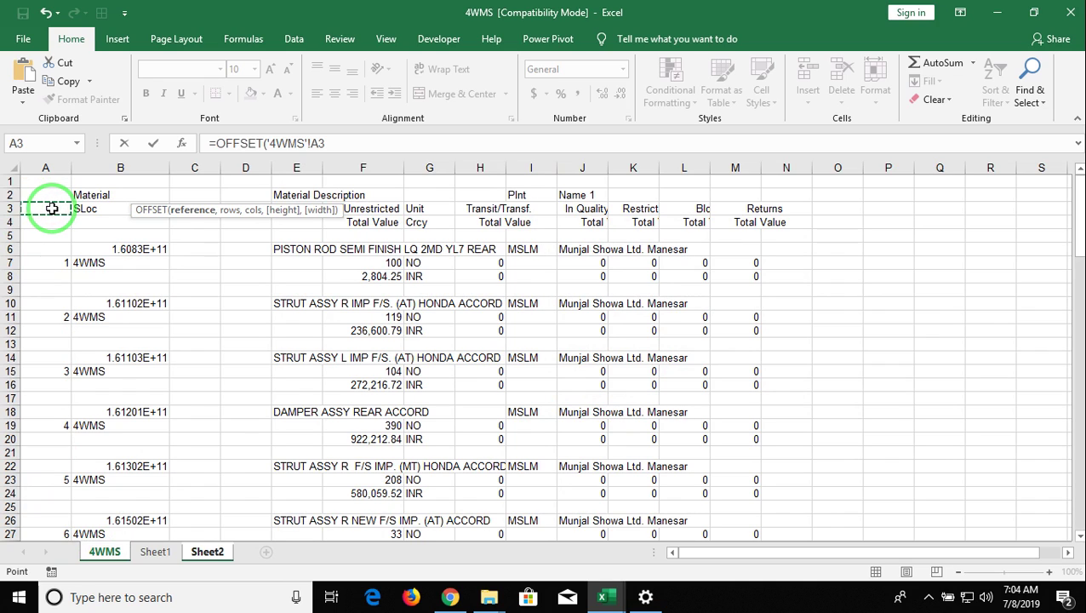
left_click(78, 209)
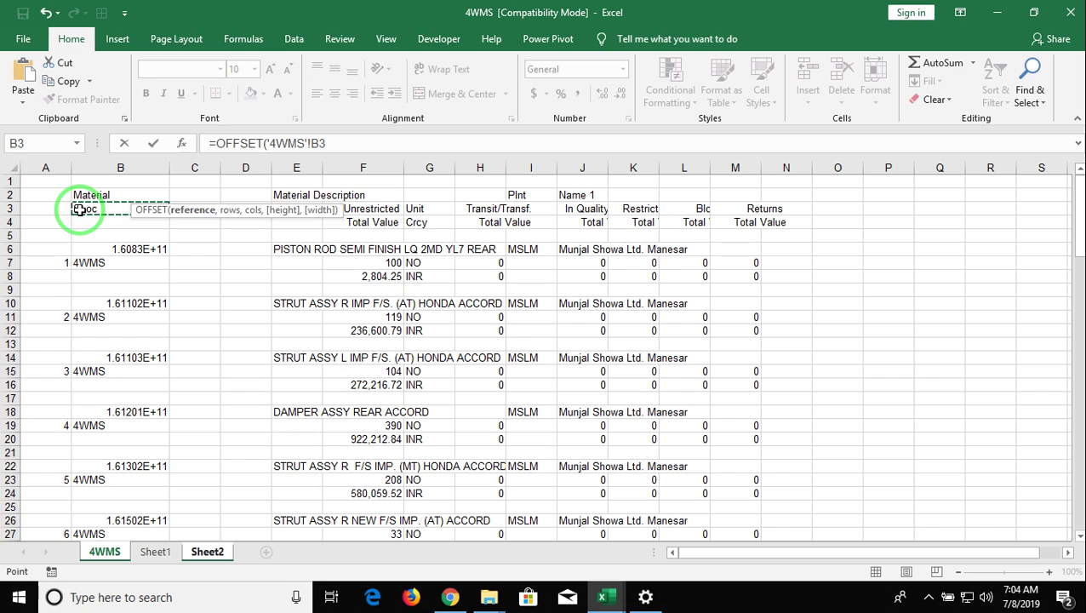
type(",")
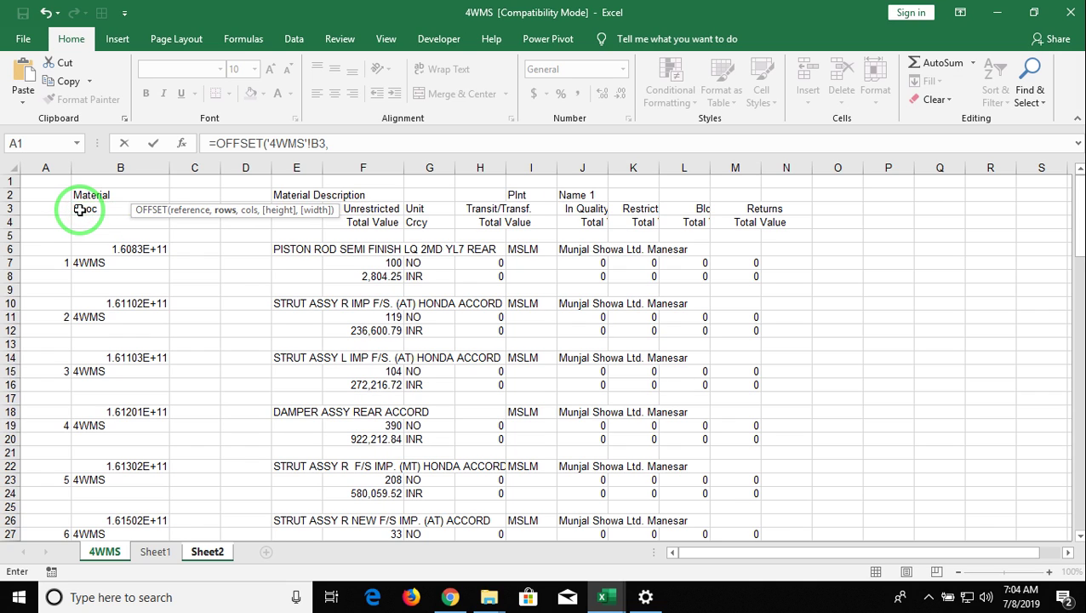
type("mat")
key("Tab")
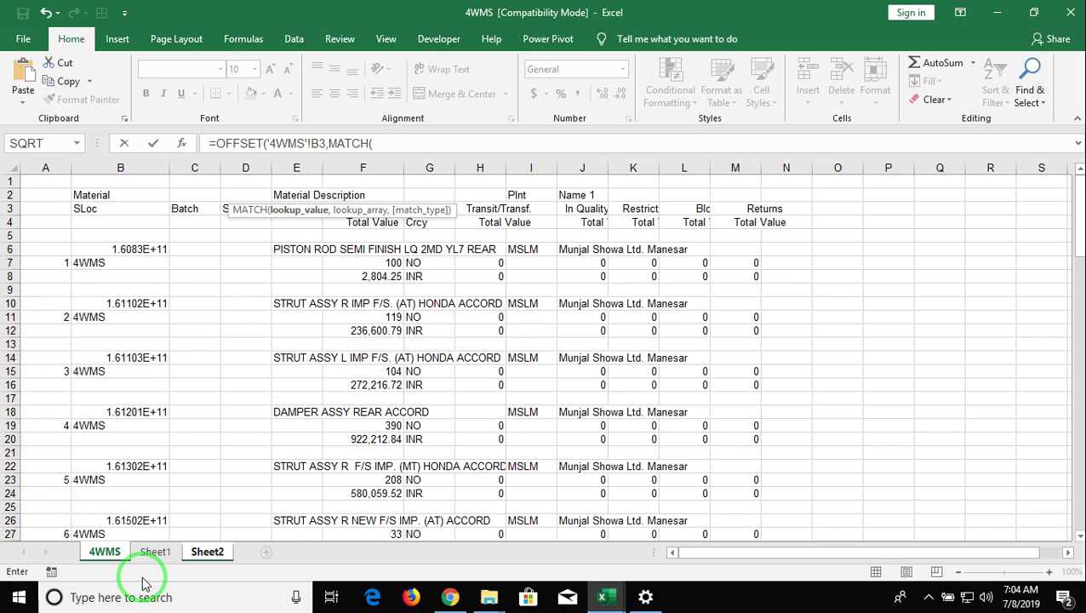
type("a2")
type(",")
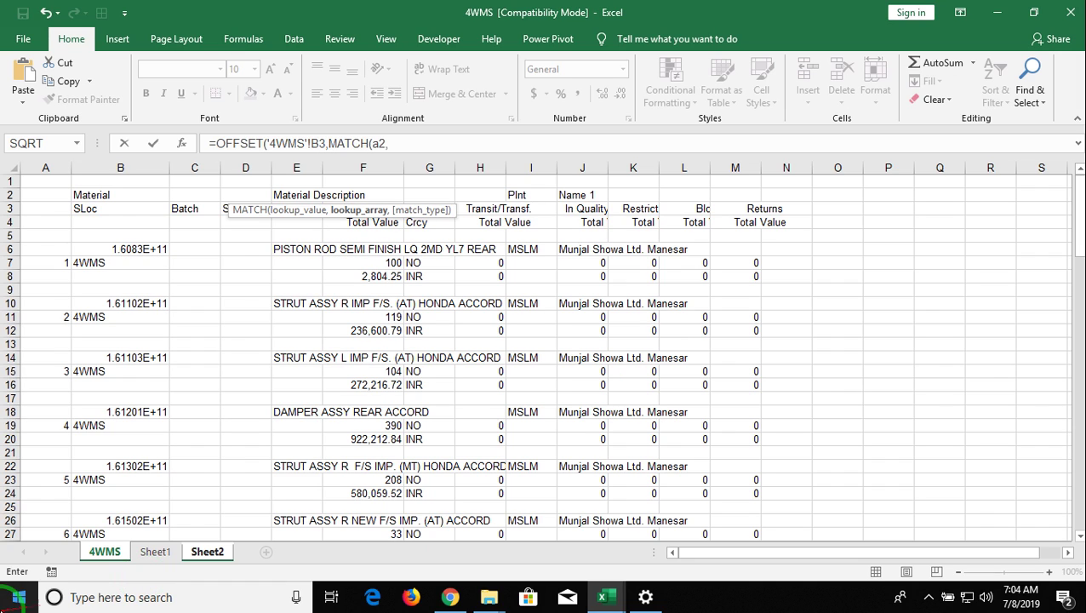
left_click(53, 167)
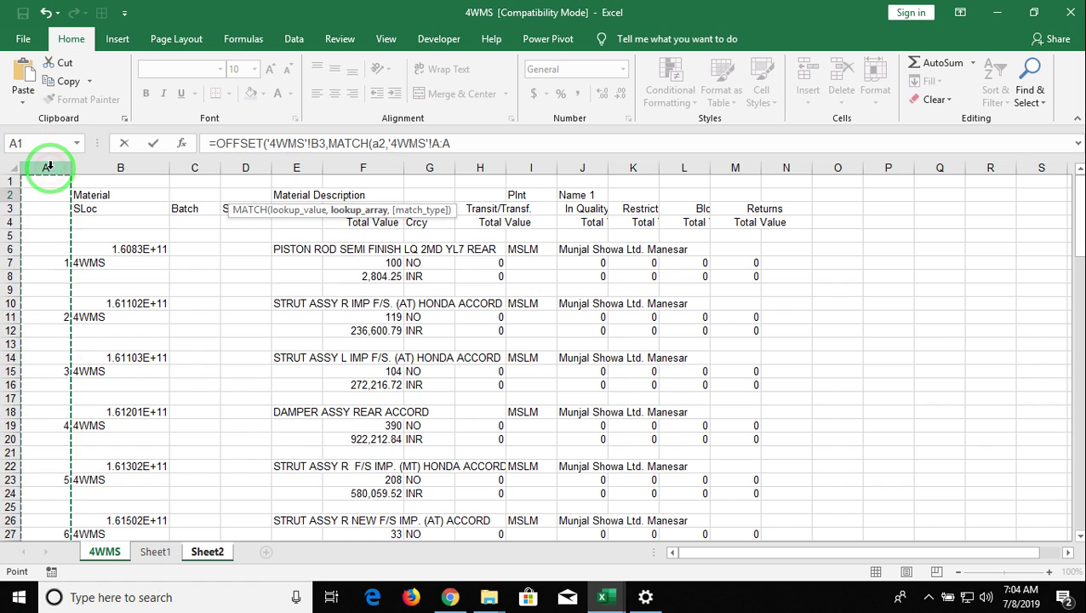
type(",0")
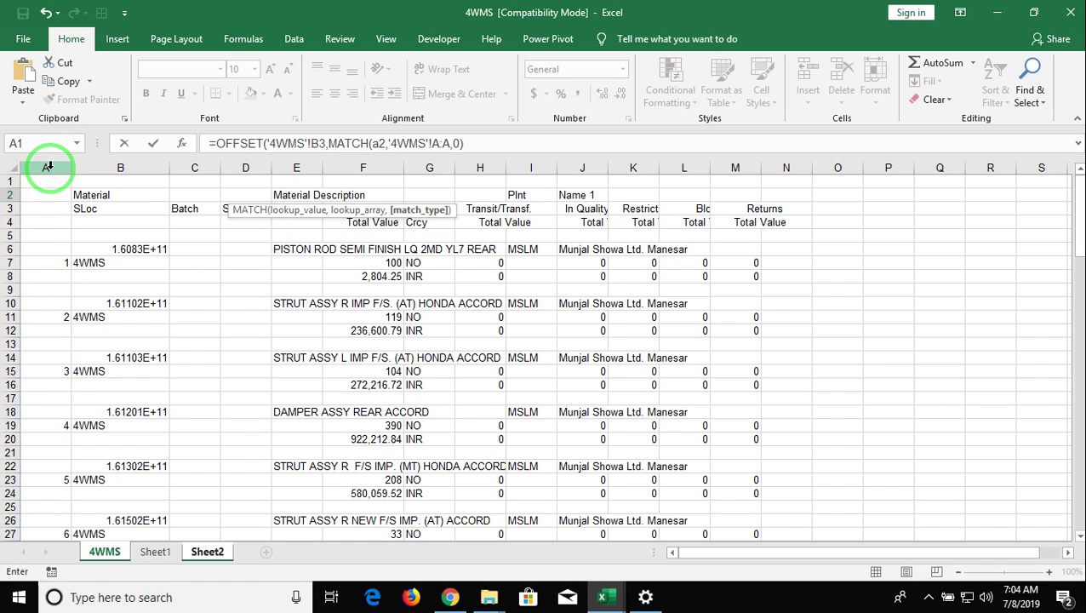
type("),0)")
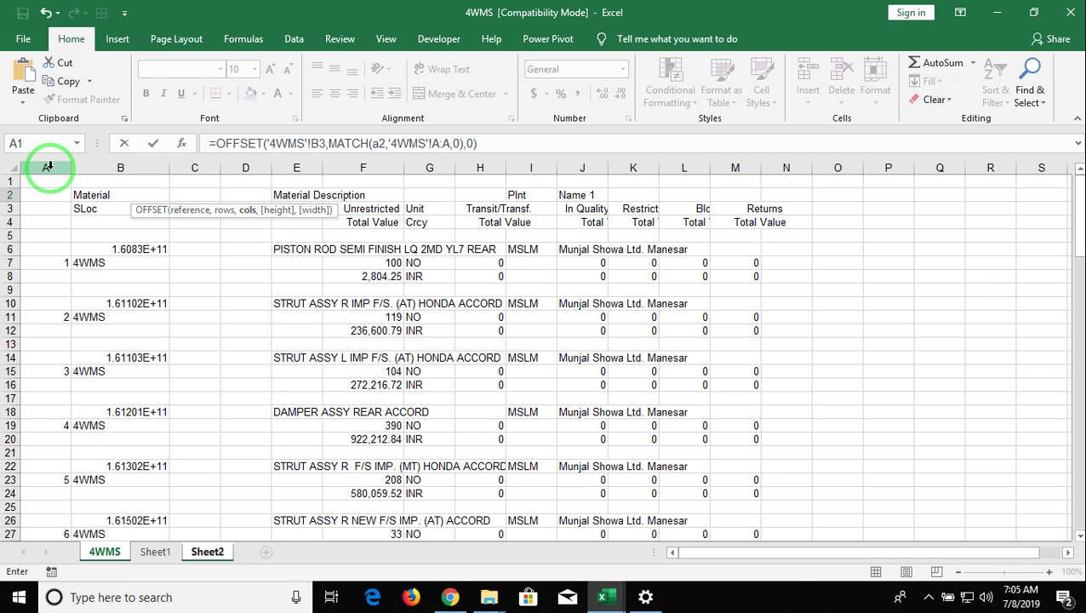
key("Return")
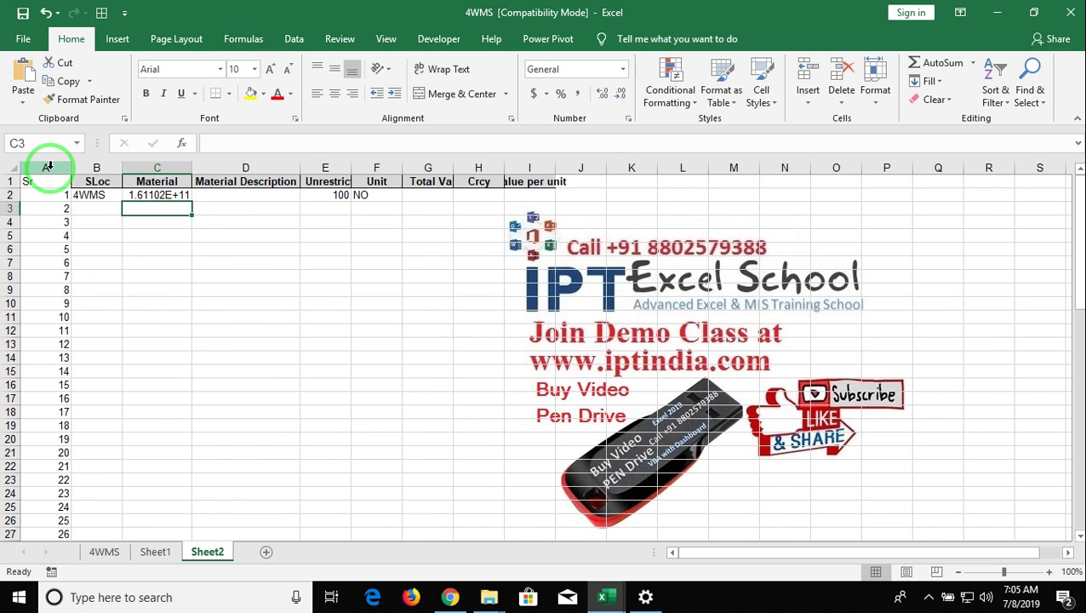
key("Up")
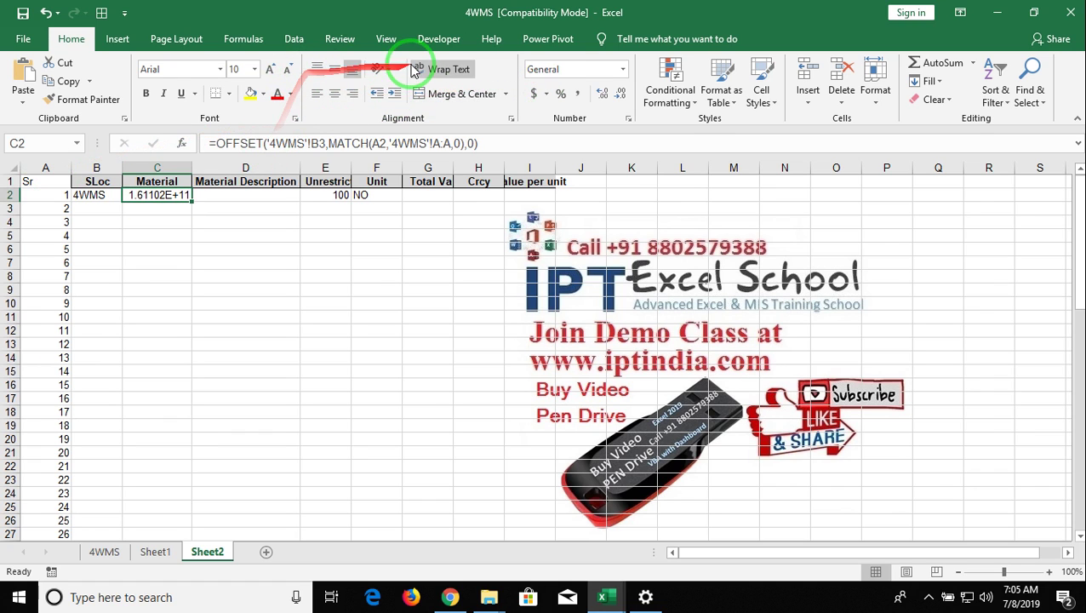
left_click(239, 38)
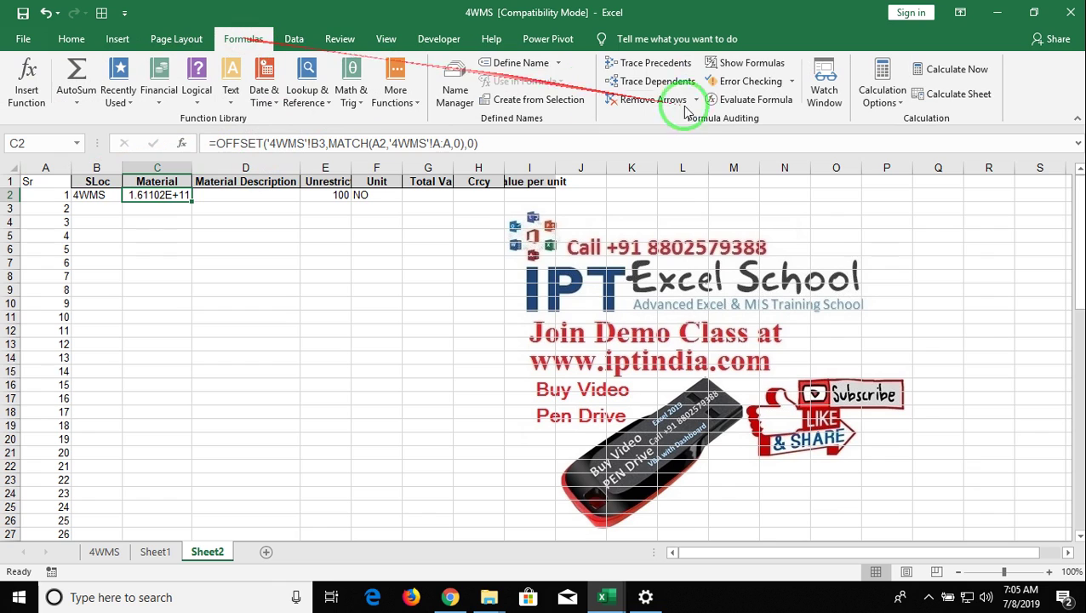
left_click(715, 101)
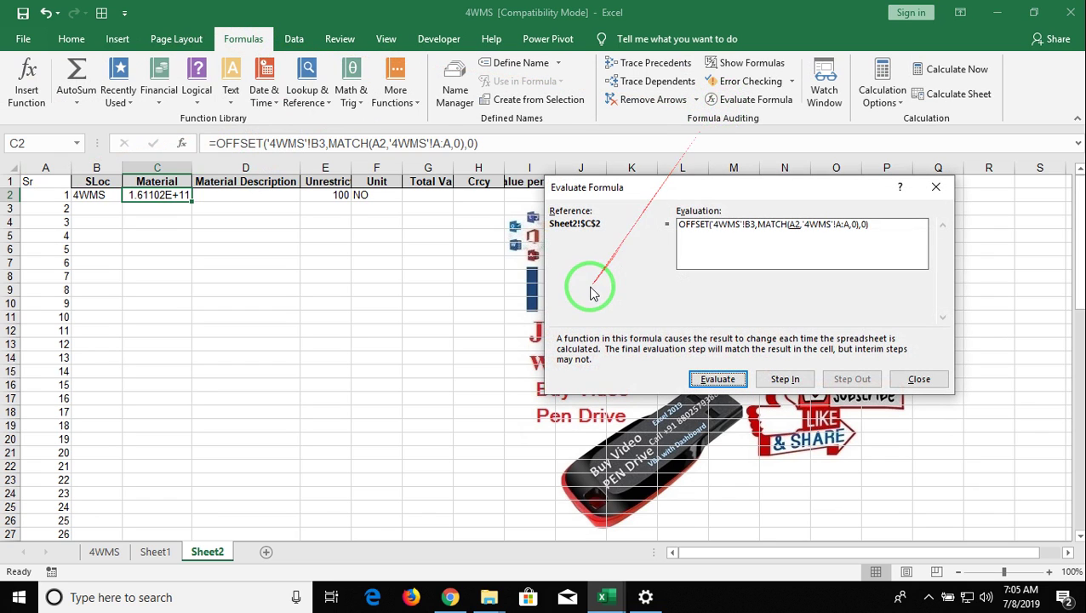
left_click(710, 383)
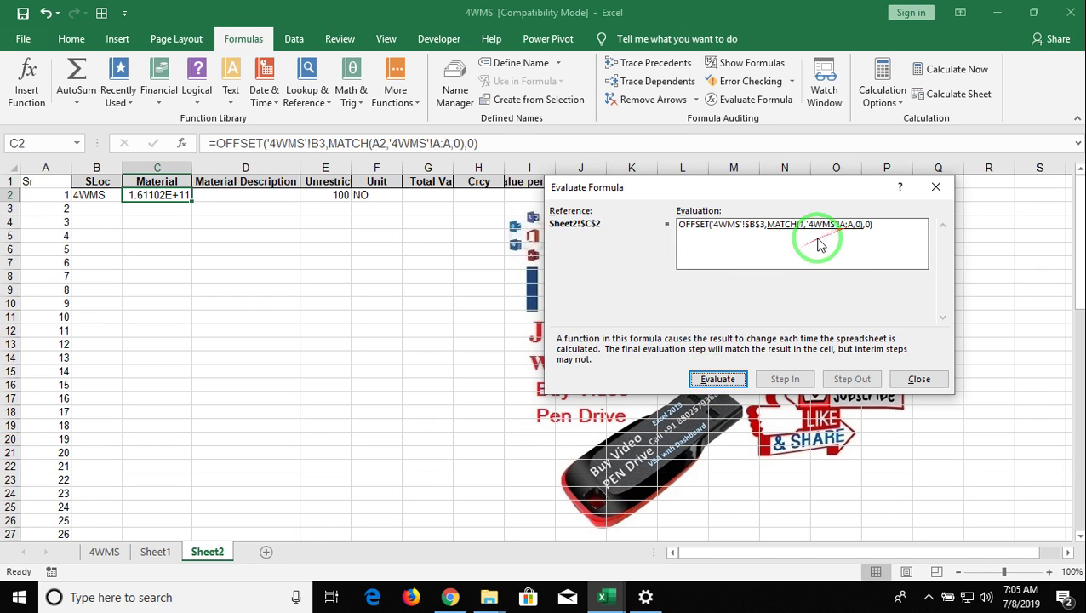
left_click(715, 385)
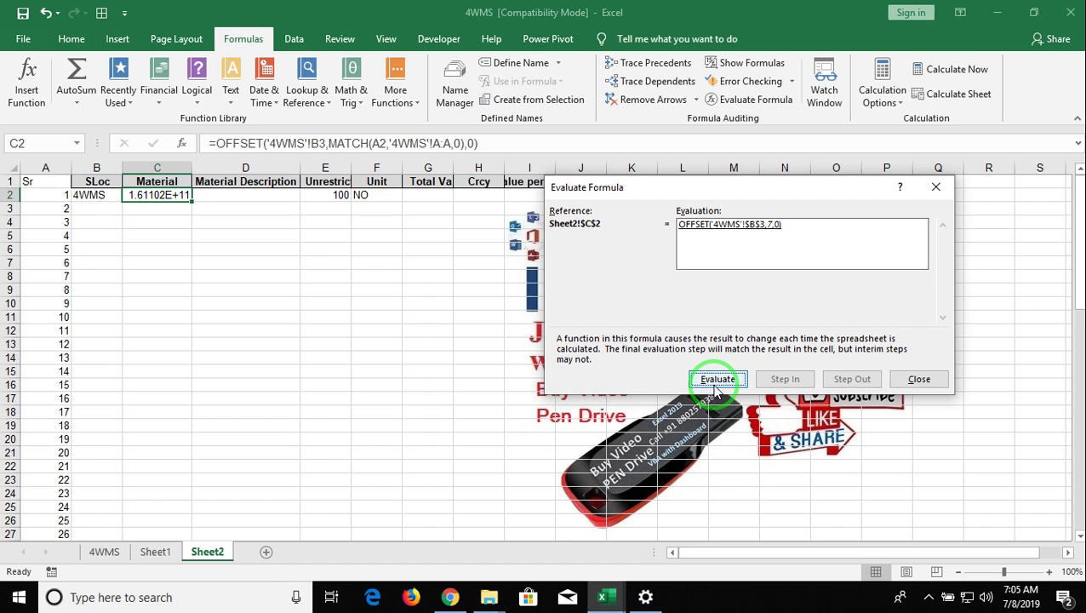
left_click(715, 385)
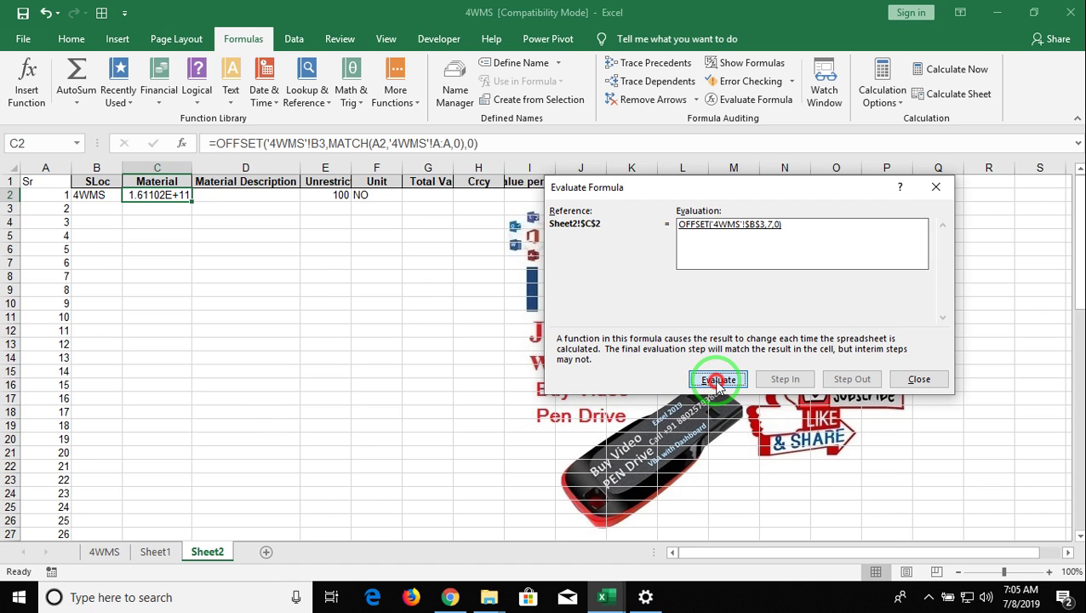
left_click(922, 380)
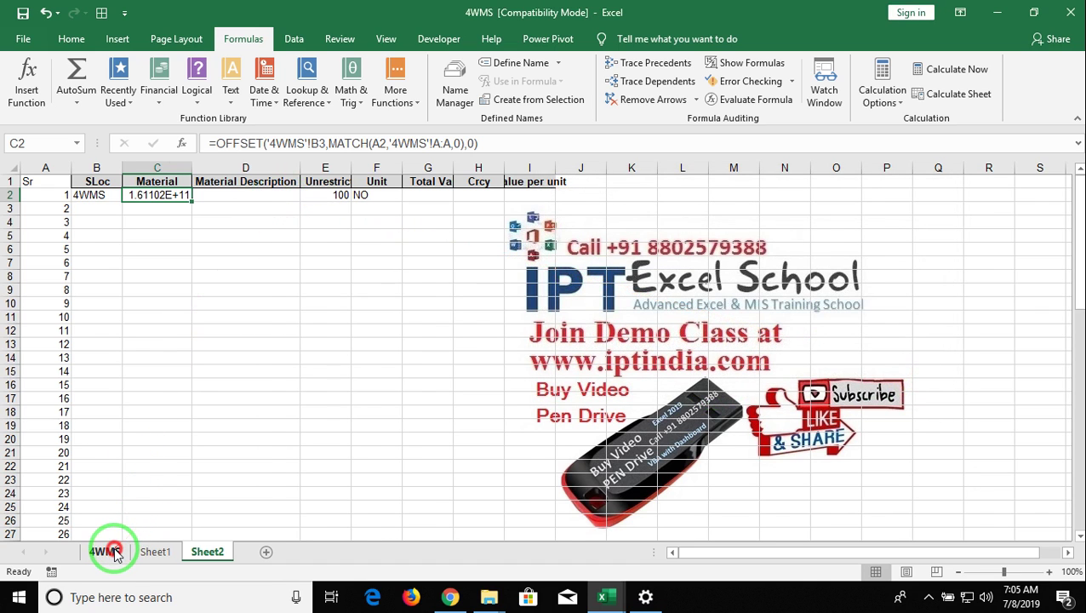
- Inspect the 4WMS serial formula in A7 and Sheet1's formulas, then return to Sheet2
left_click(104, 551)
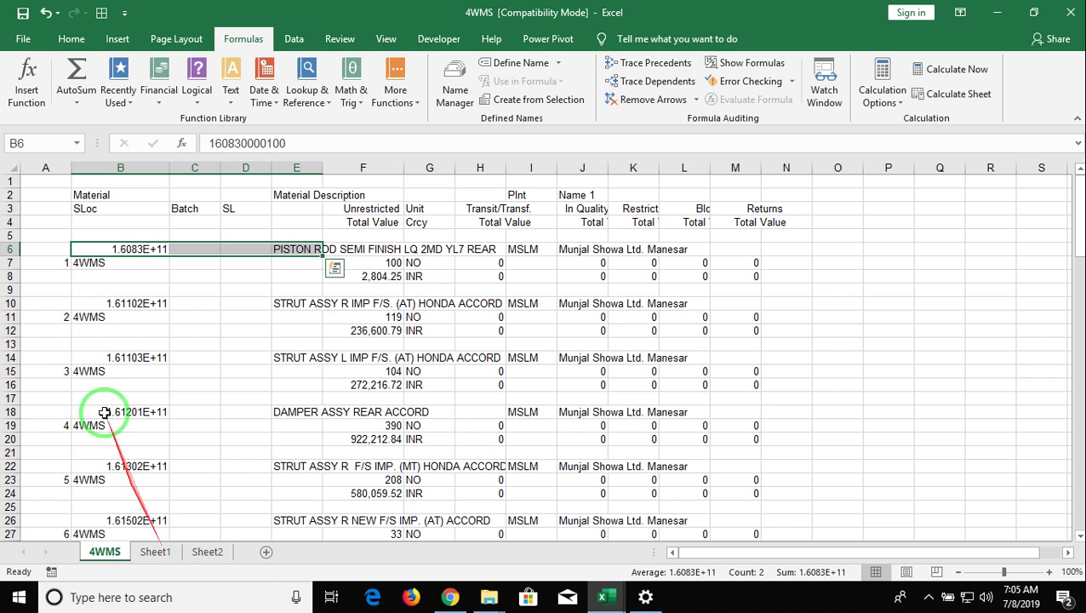
left_click(43, 262)
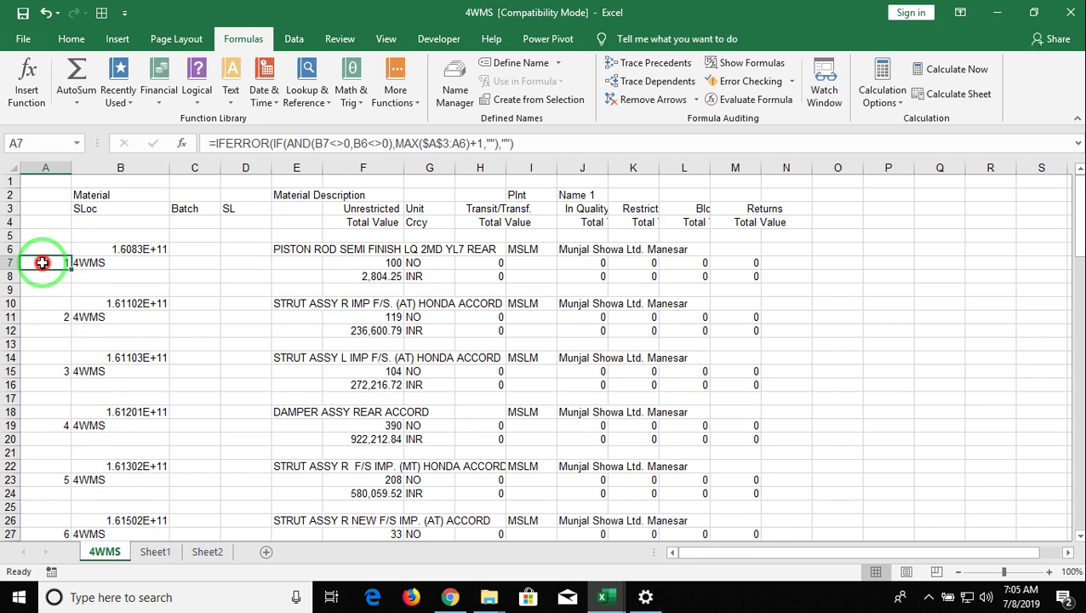
key("Right")
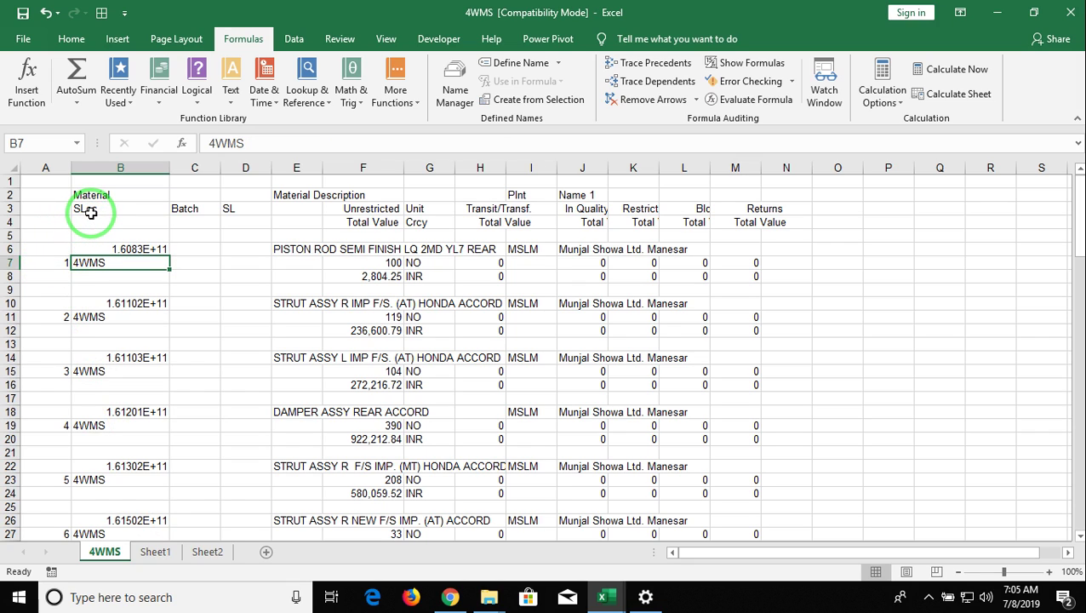
left_click(155, 552)
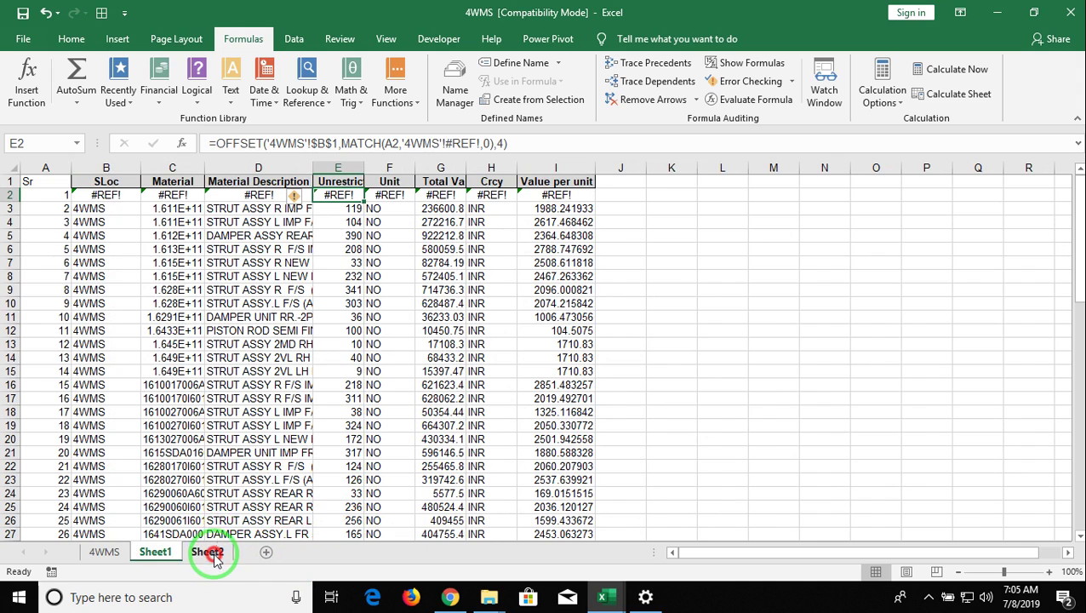
left_click(207, 551)
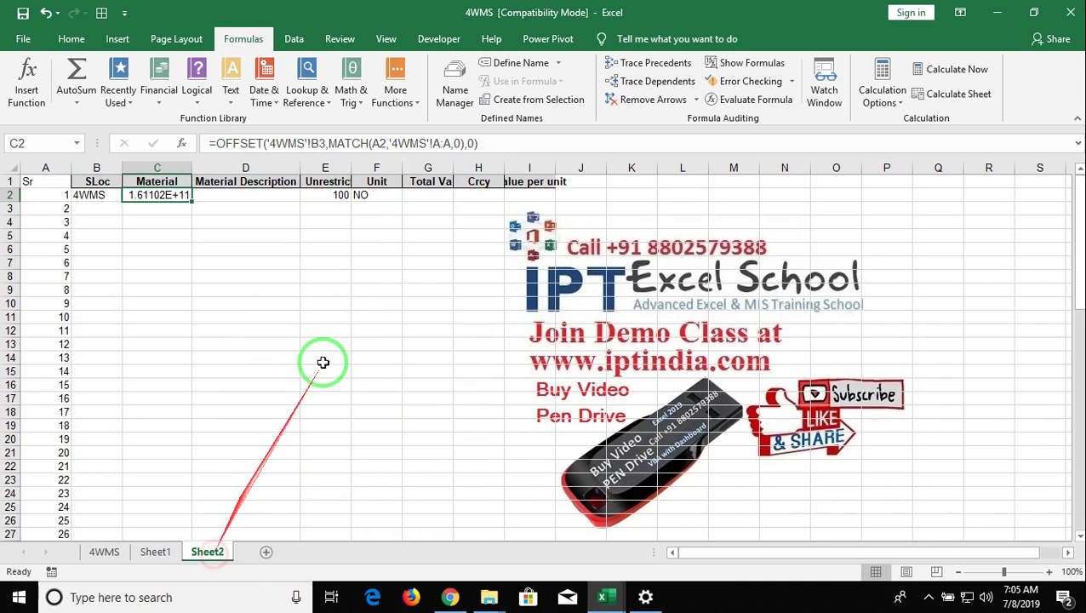
- Edit C2's OFFSET formula, keeping A2 and changing the anchor from '4WMS'!B3 to B1
left_click(374, 143)
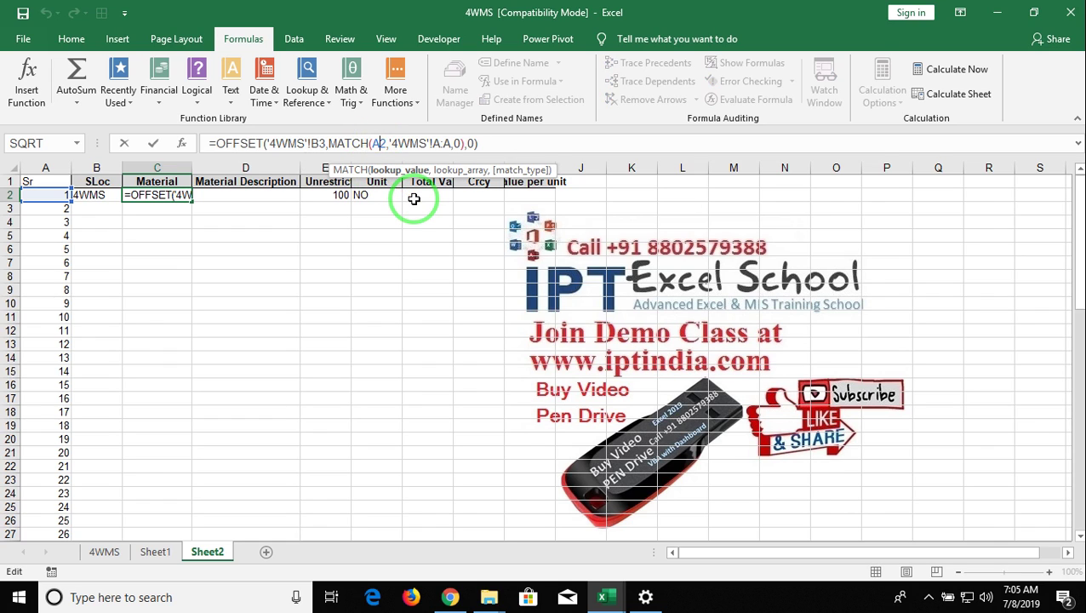
key("BackSpace")
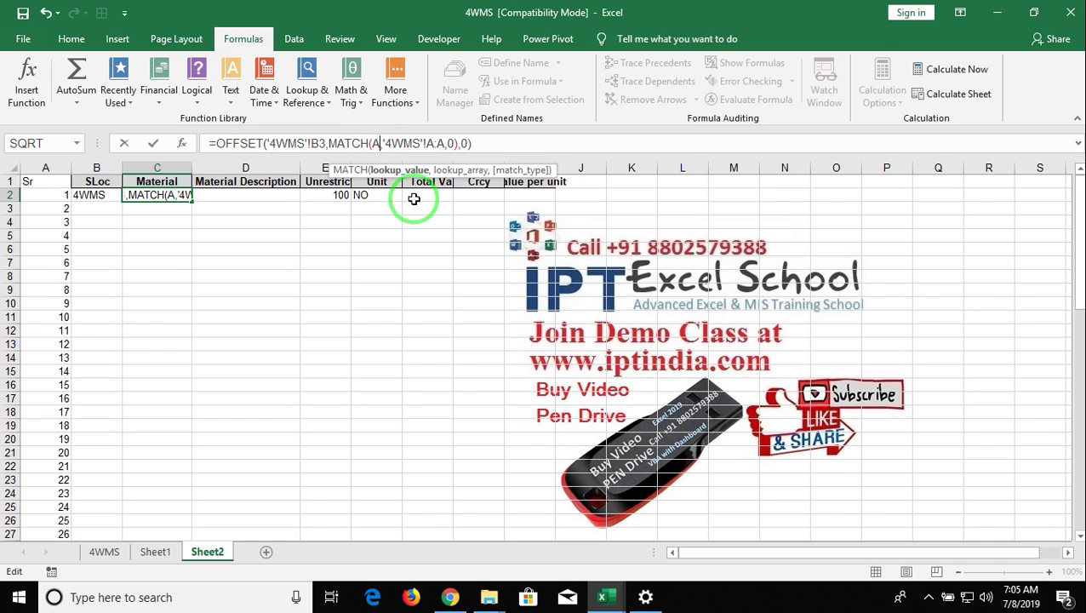
type("2")
key("ctrl+Return")
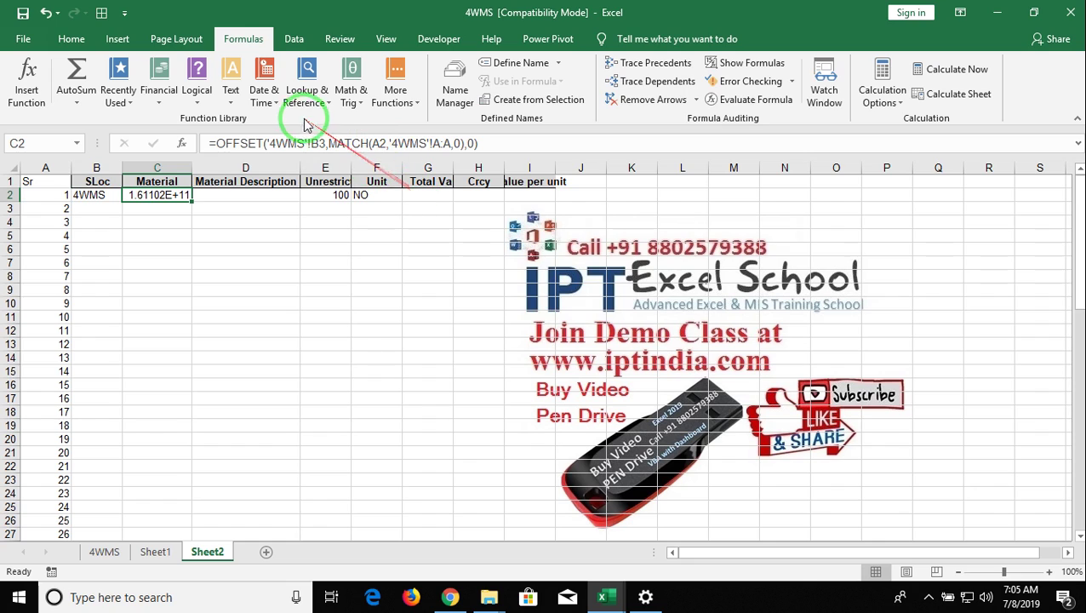
left_click(327, 144)
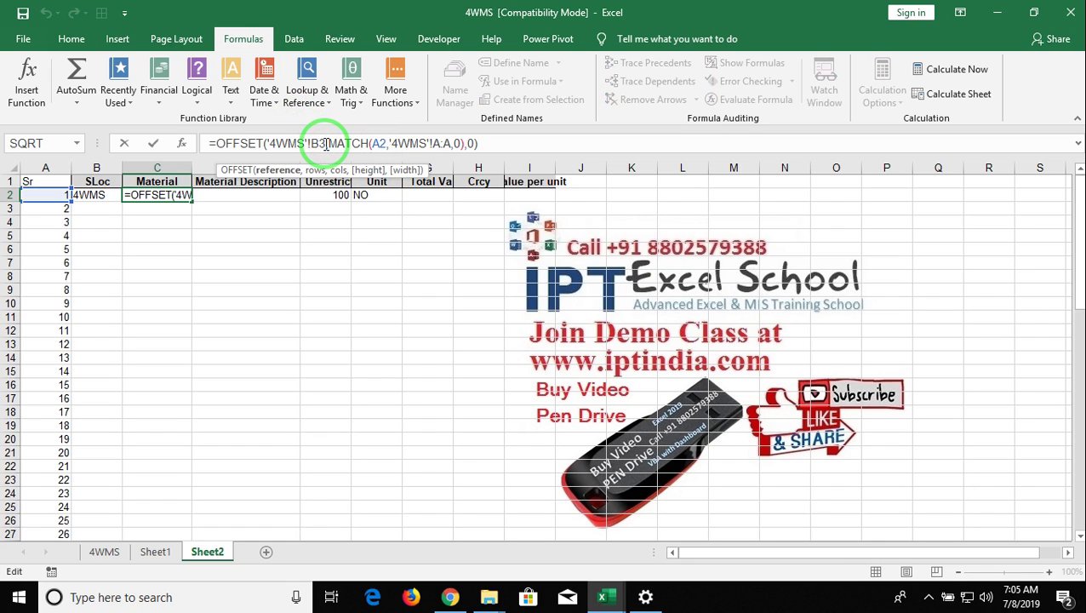
key("BackSpace")
type("1")
key("Return")
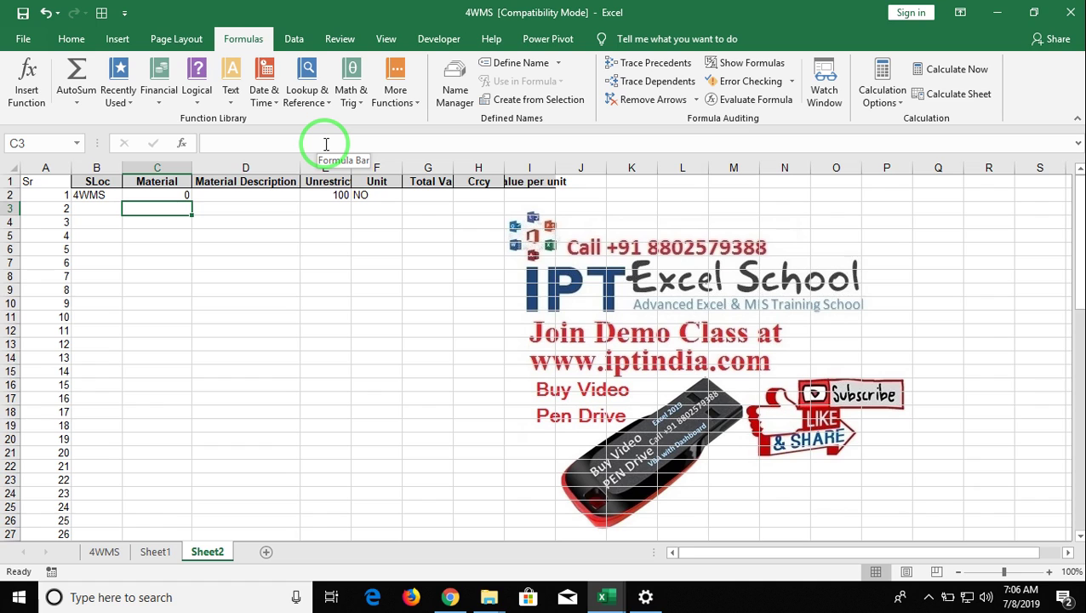
- Review C2's OFFSET formula, then inspect the 4WMS material numbers in column B, B1 through B7
key("Up")
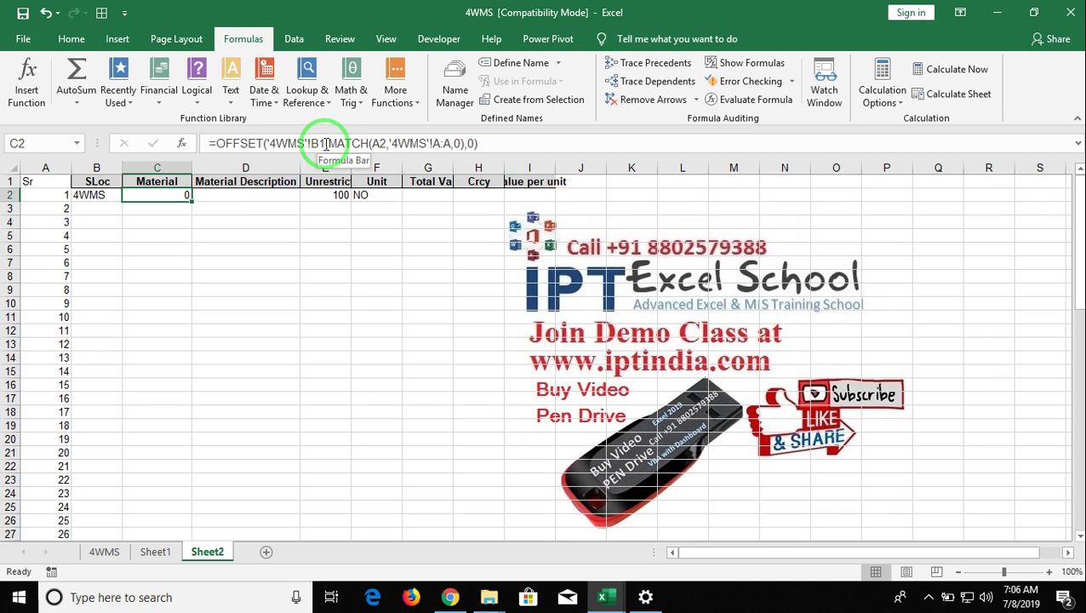
left_click(102, 552)
left_click(56, 177)
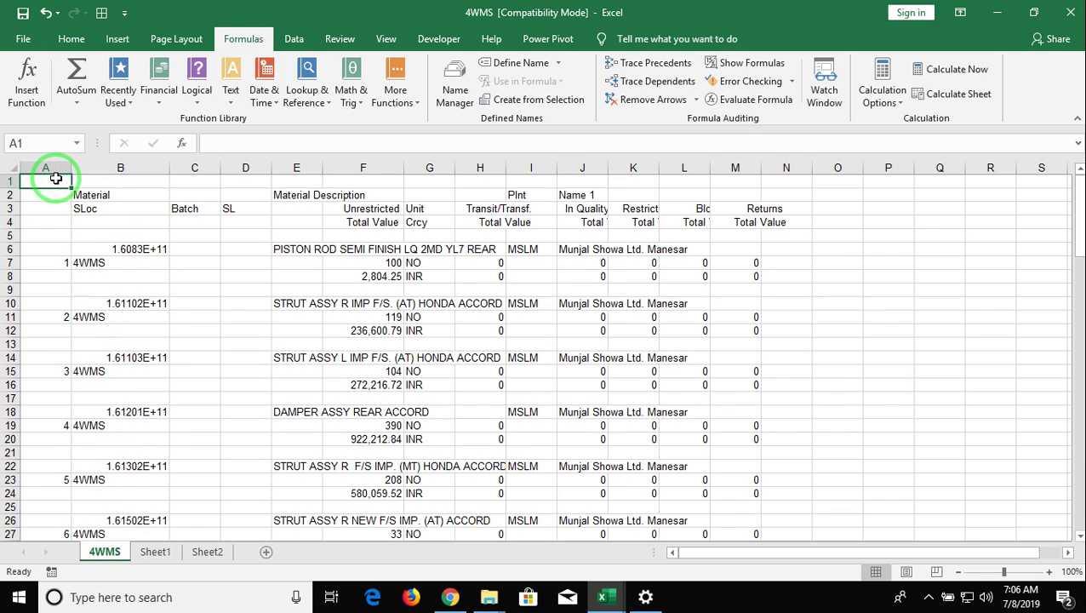
key("Right")
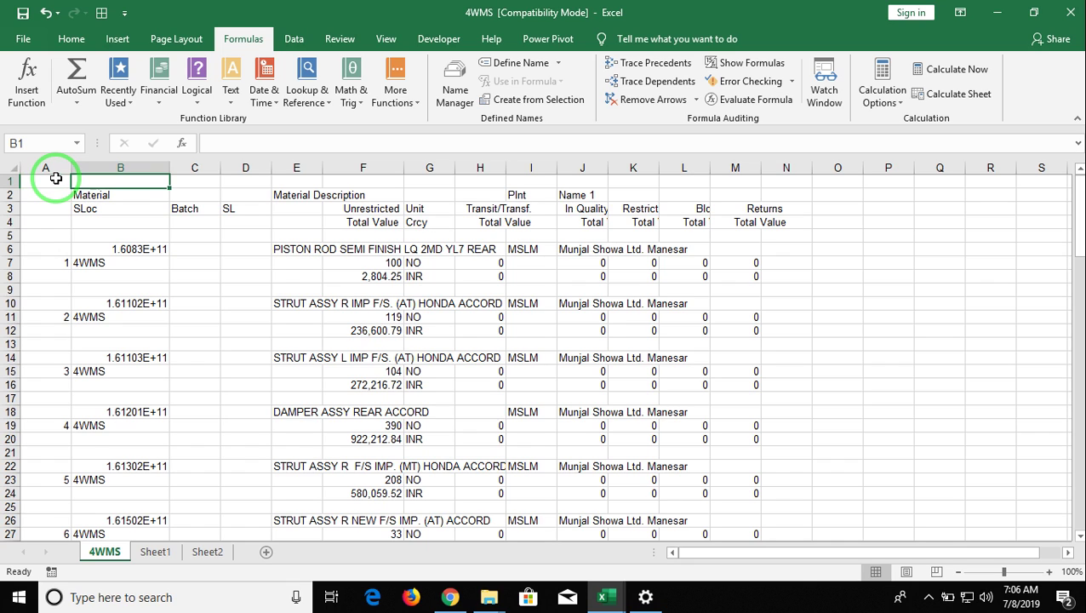
key("Down")
key("Down")
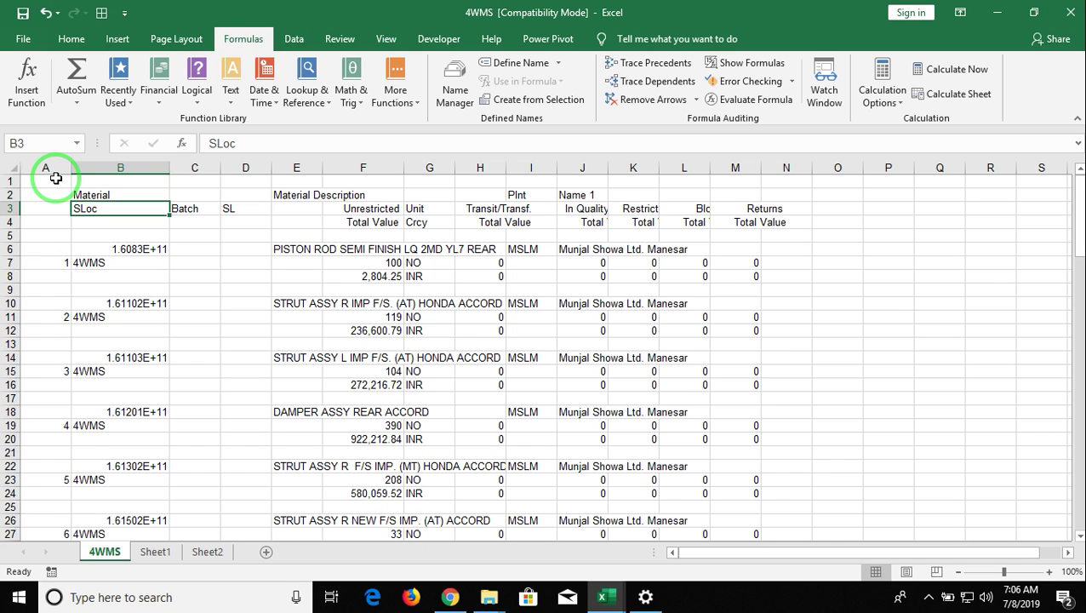
key("Down")
key("Down")
key("Down")
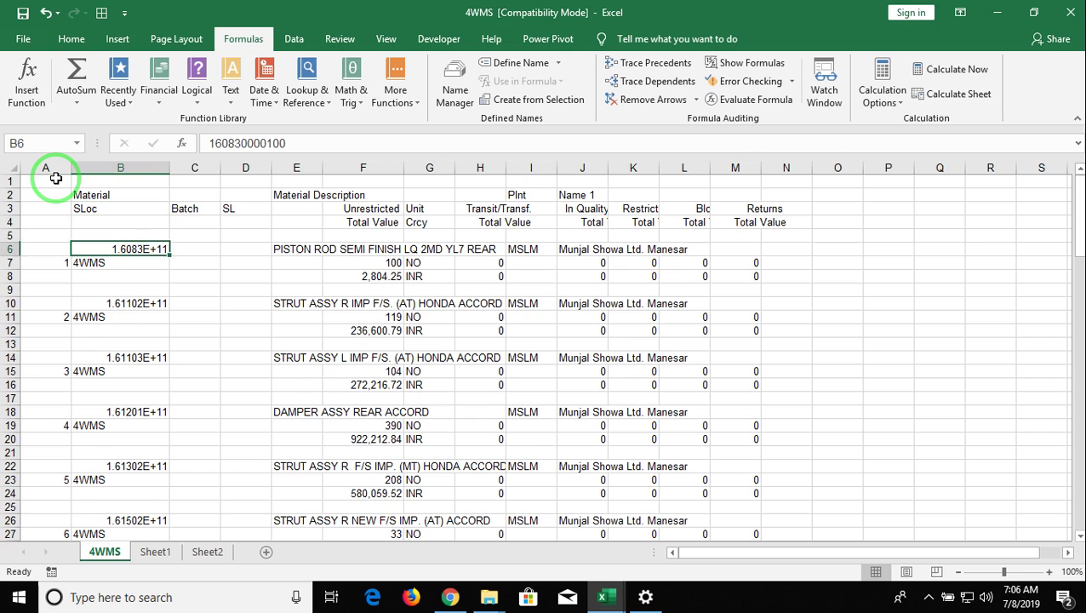
key("Down")
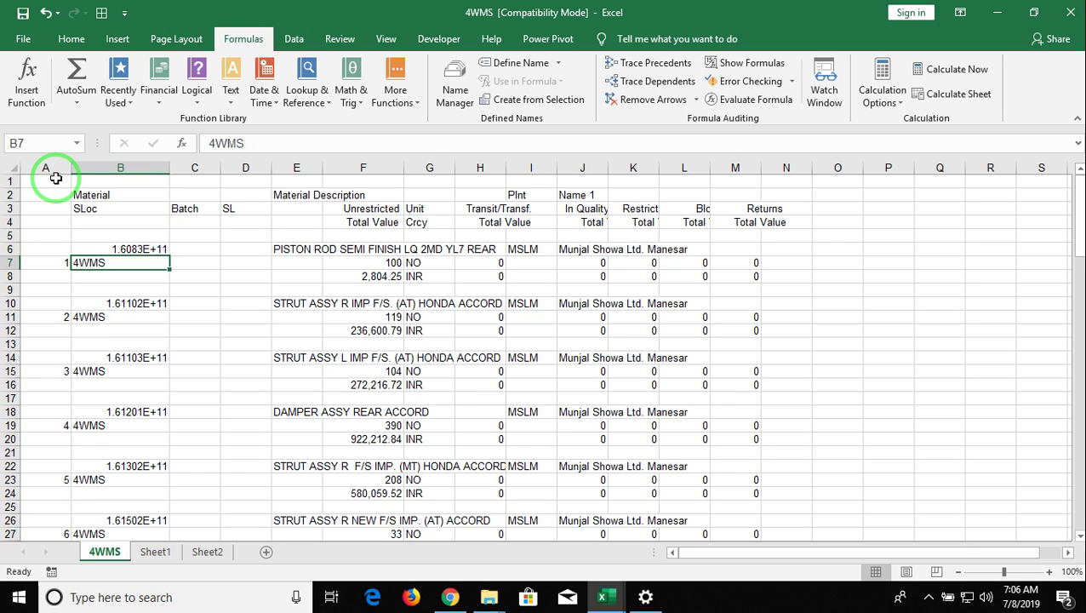
key("Down")
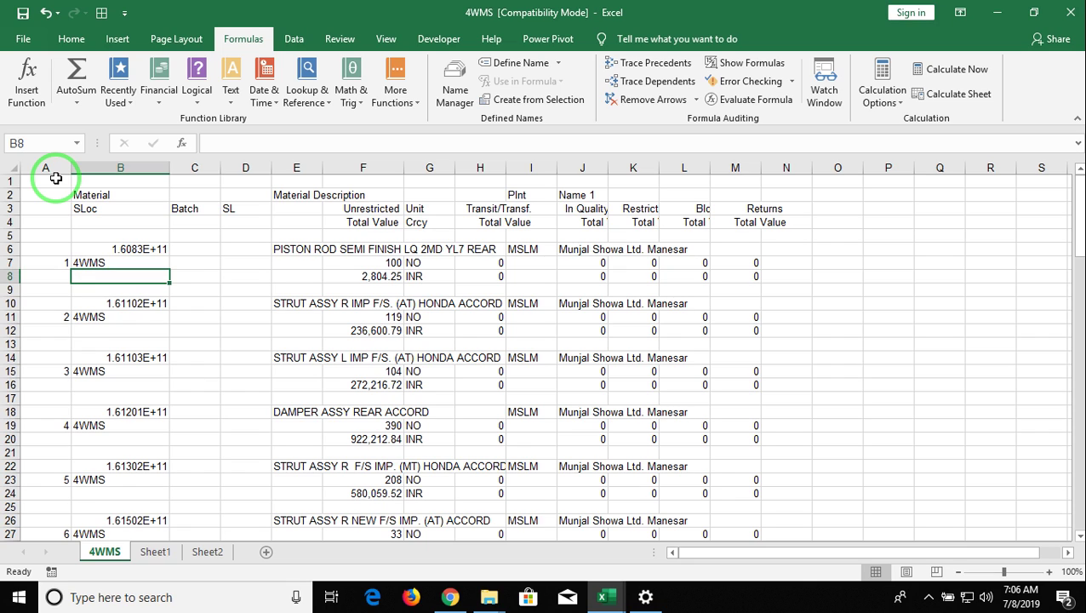
- Make C2's MATCH row offset subtract 2 so it returns 1.6083E+11, and autofit column C
left_click(154, 555)
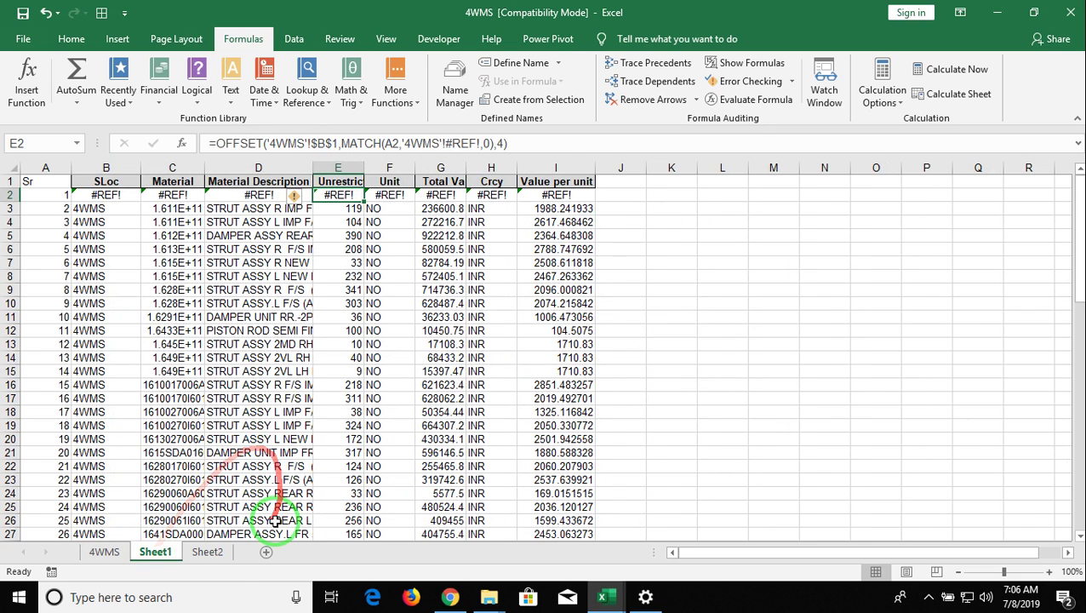
left_click(207, 553)
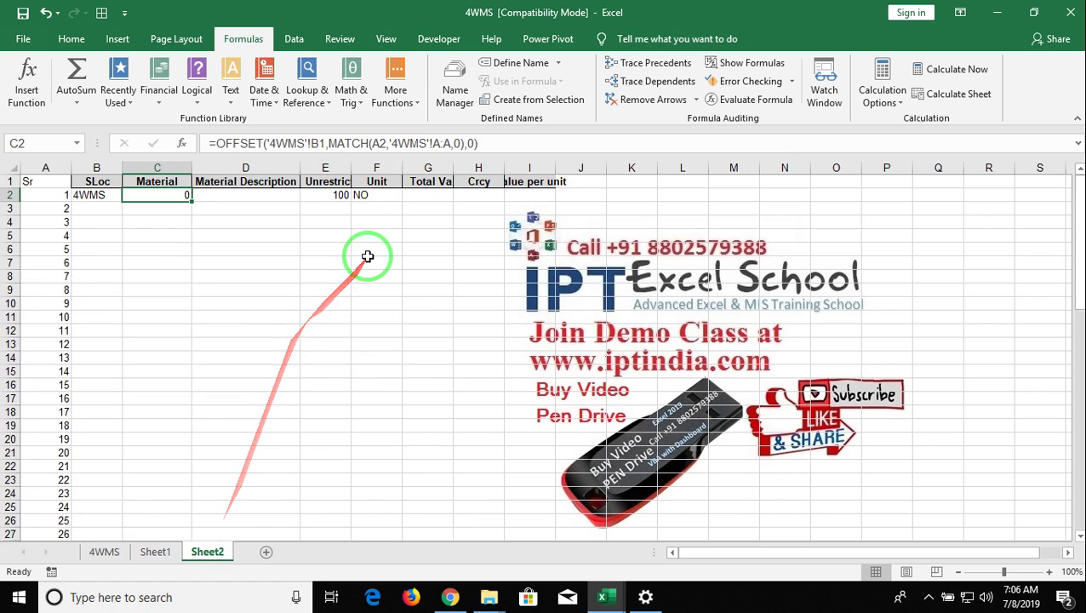
left_click(464, 143)
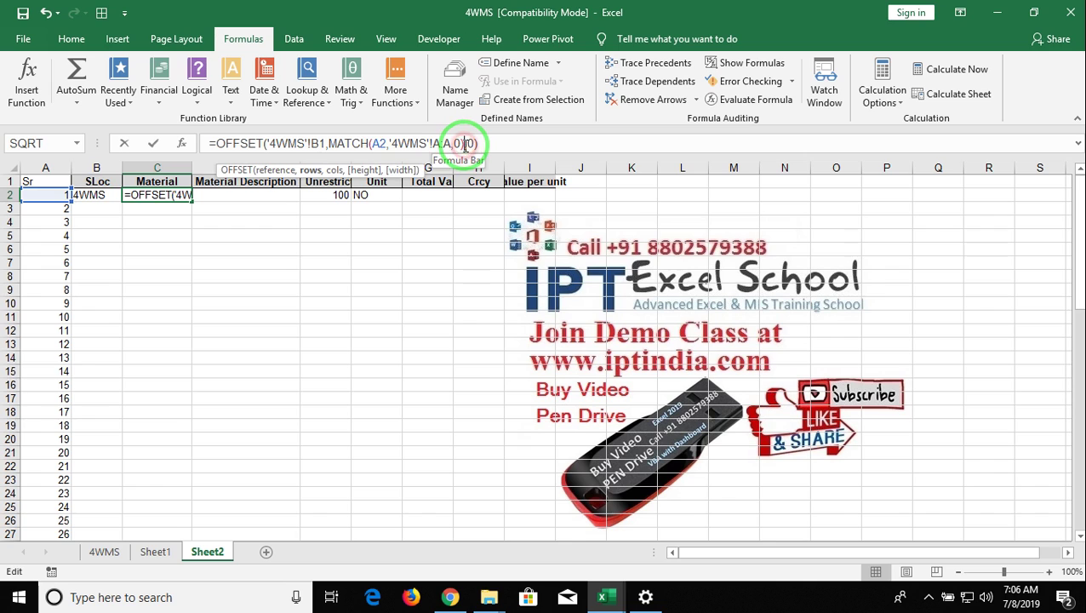
type("-,")
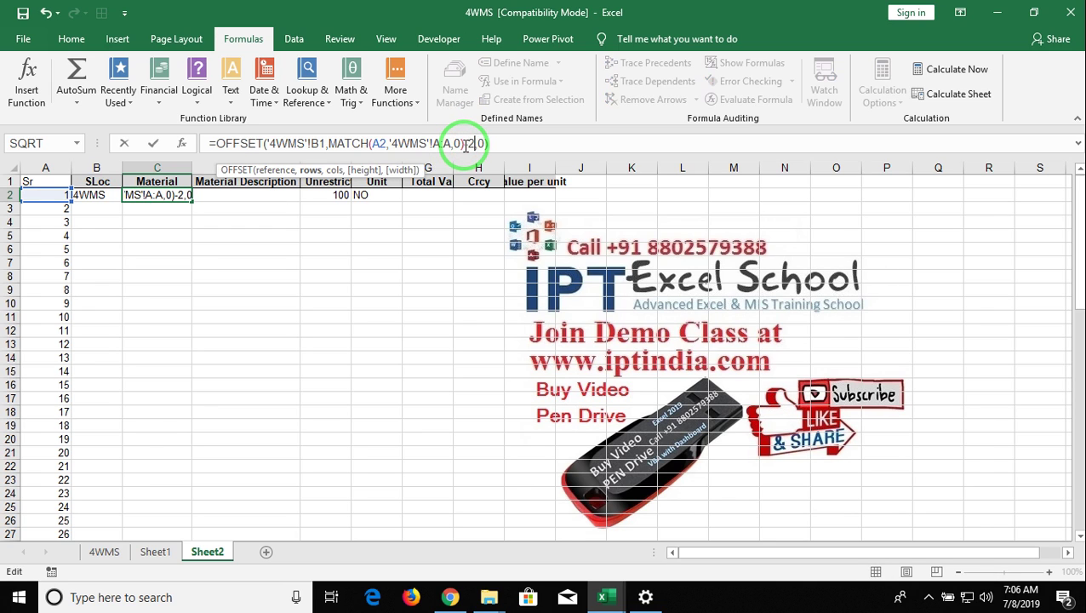
key("Return")
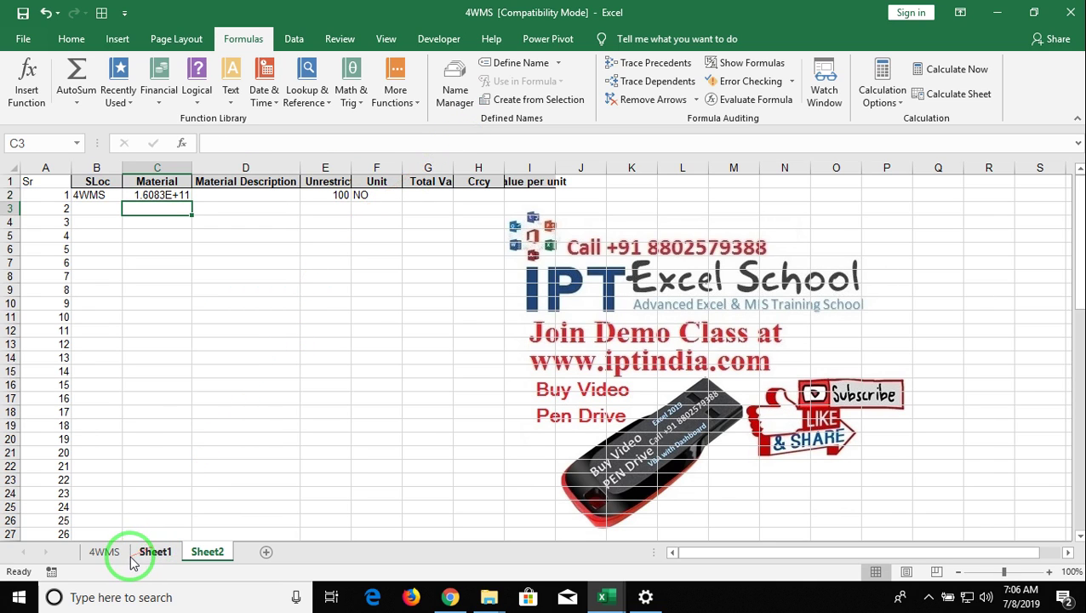
double_click(191, 176)
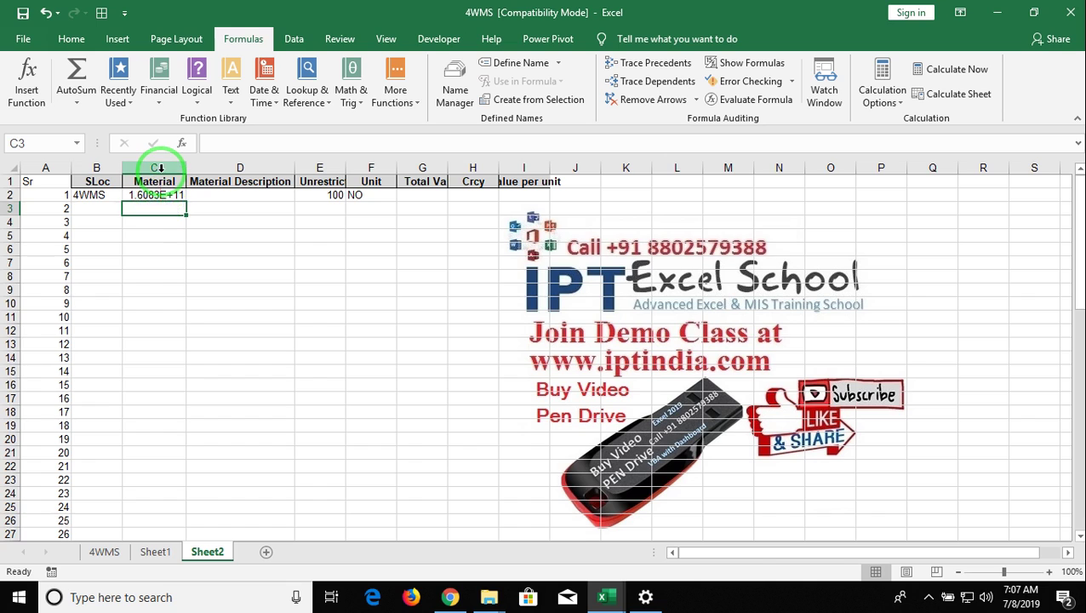
left_click(158, 169)
right_click(161, 172)
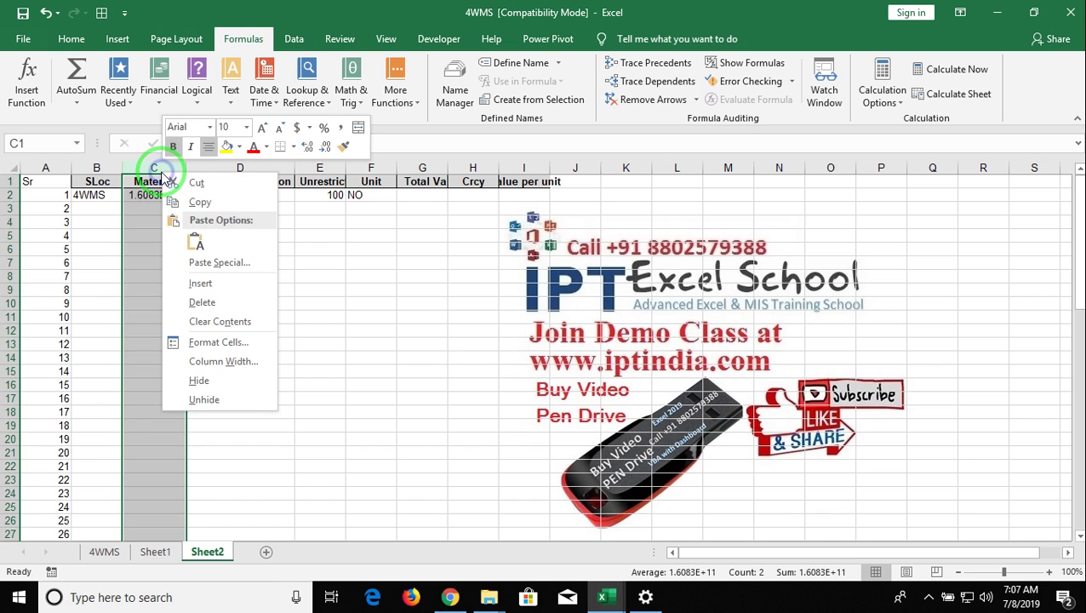
left_click(220, 341)
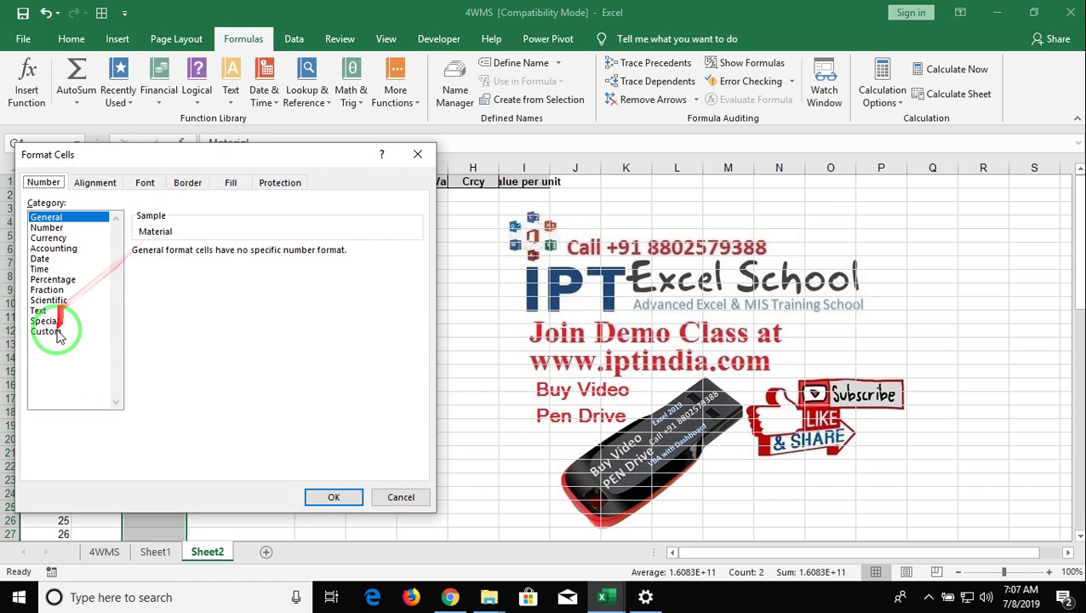
left_click(47, 331)
double_click(167, 265)
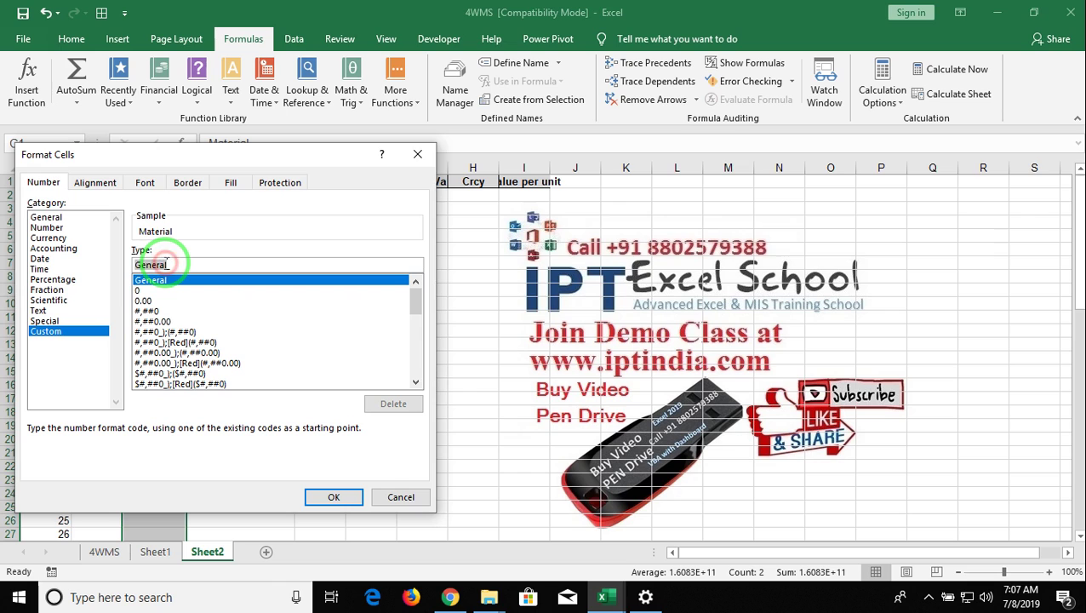
type("0")
key("Return")
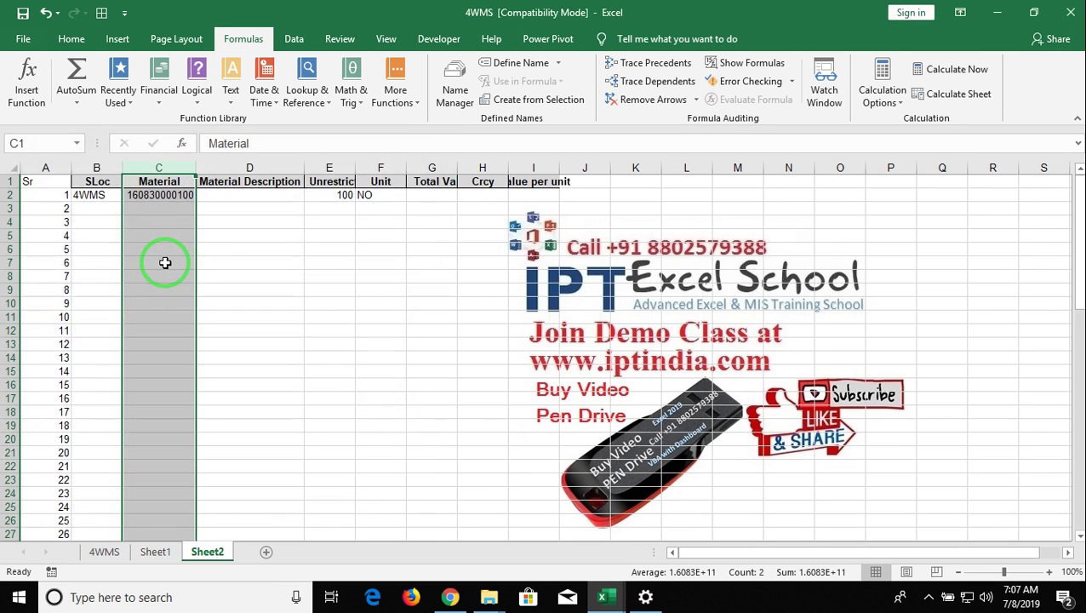
left_click(167, 195)
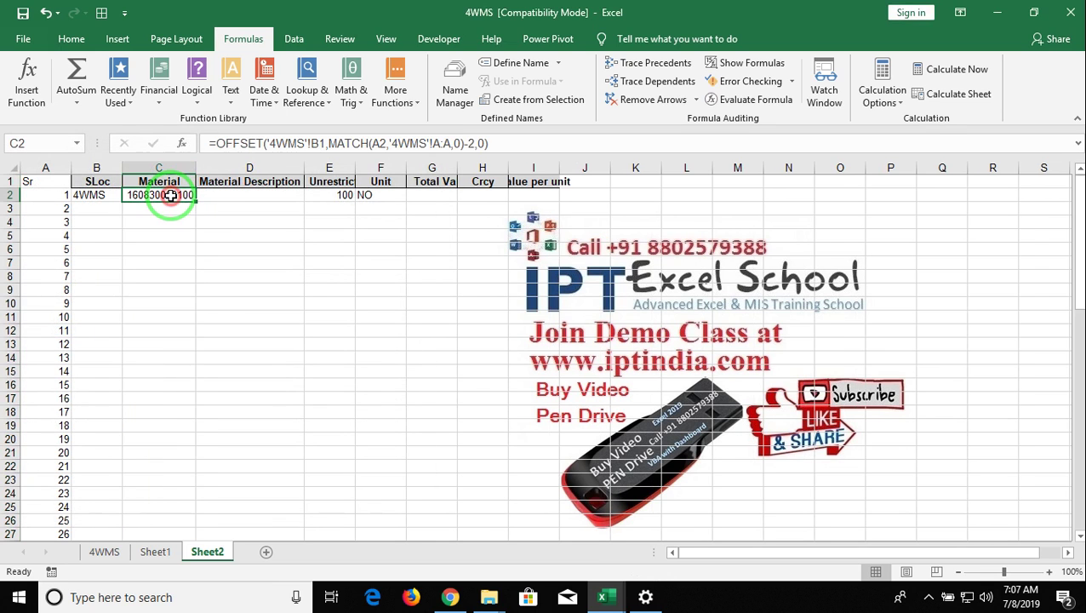
left_click(100, 552)
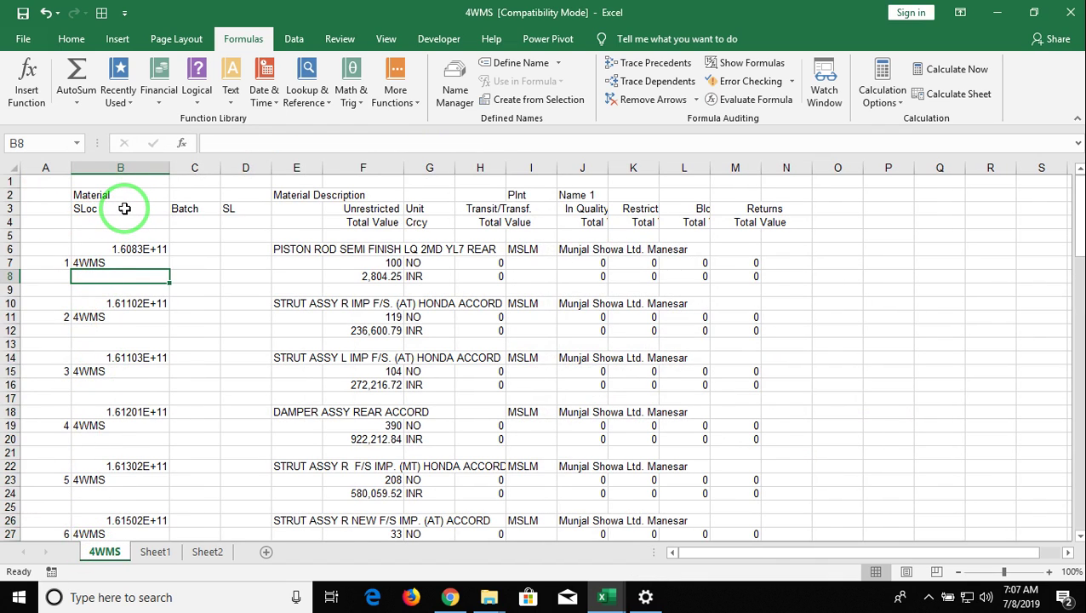
- Make C2's B1 reference absolute and lock its lookup column to '4WMS'!$A:$A
left_click(119, 300)
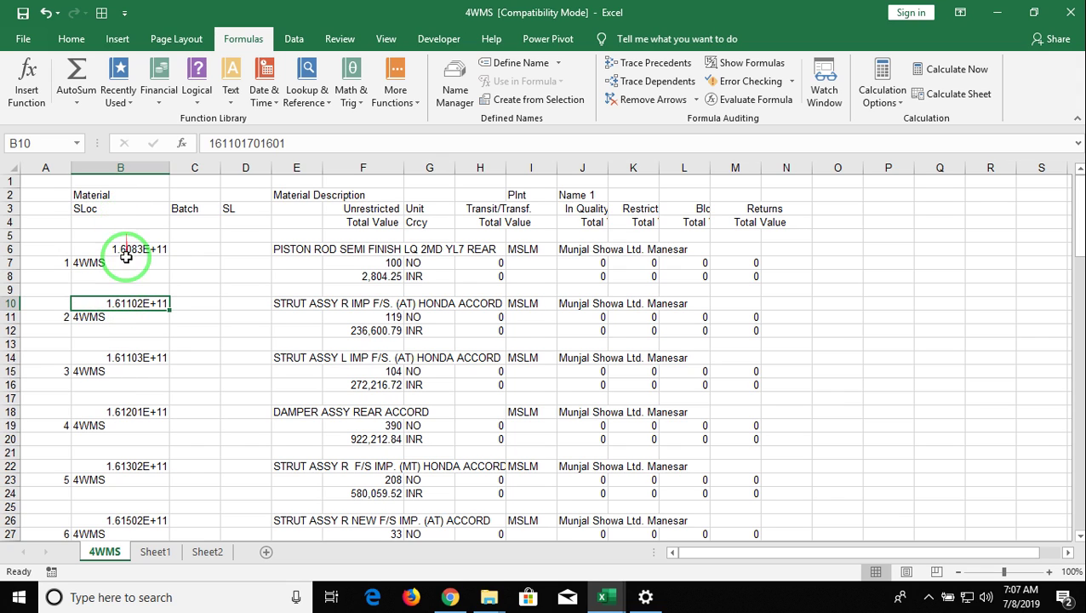
left_click(157, 555)
left_click(204, 552)
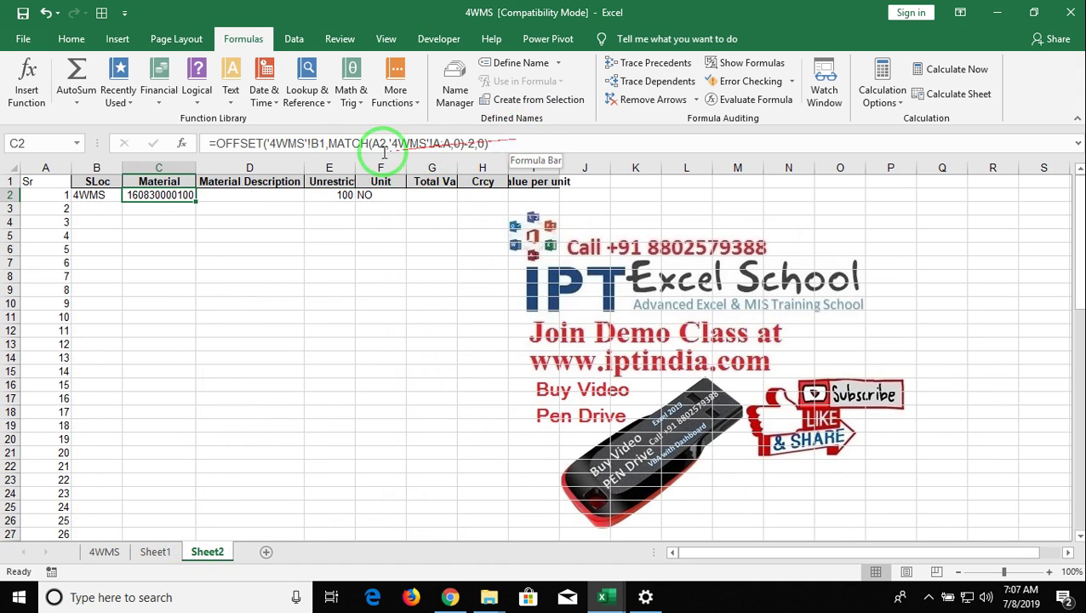
left_click(316, 143)
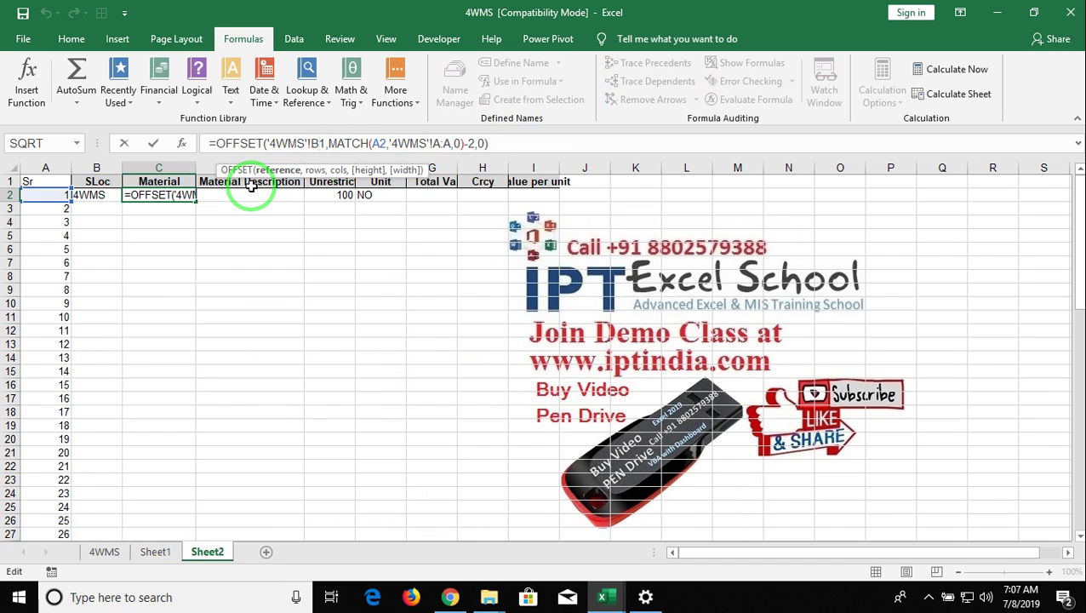
key("F4")
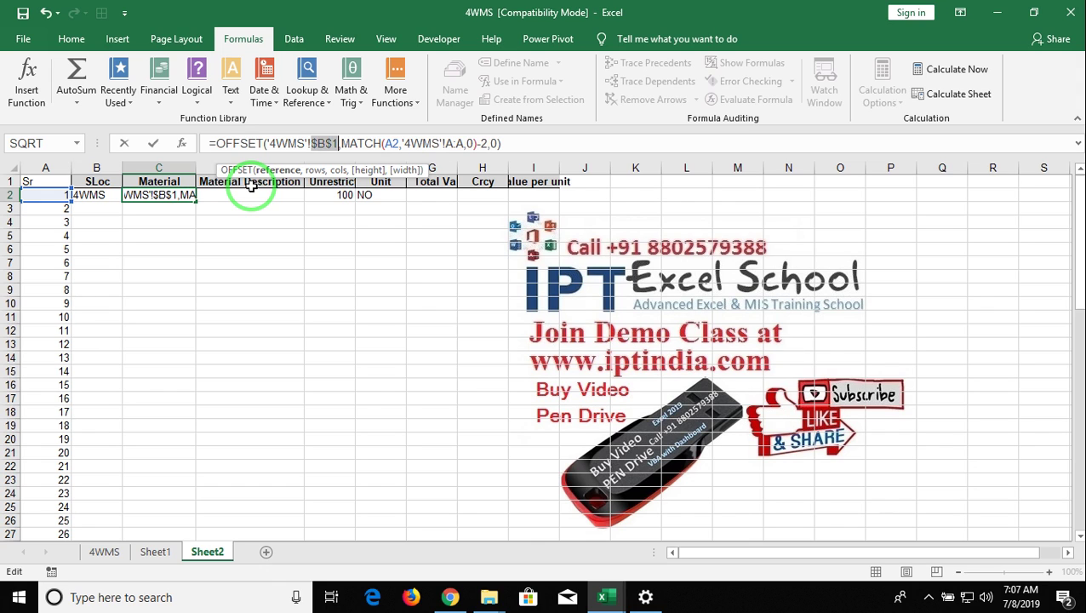
left_click(394, 146)
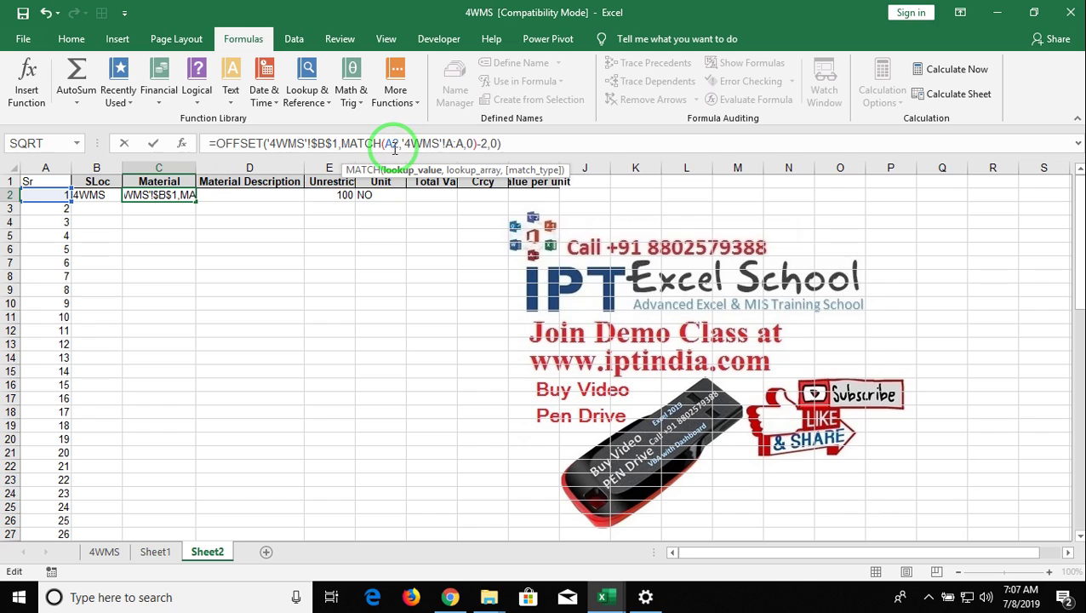
left_click(456, 143)
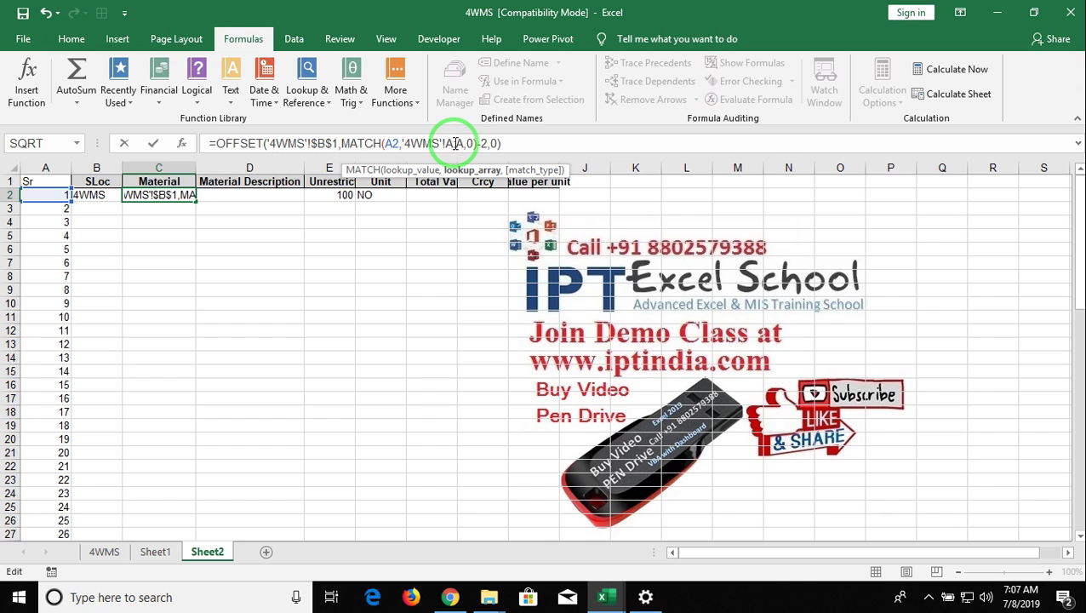
key("F4")
key("Return")
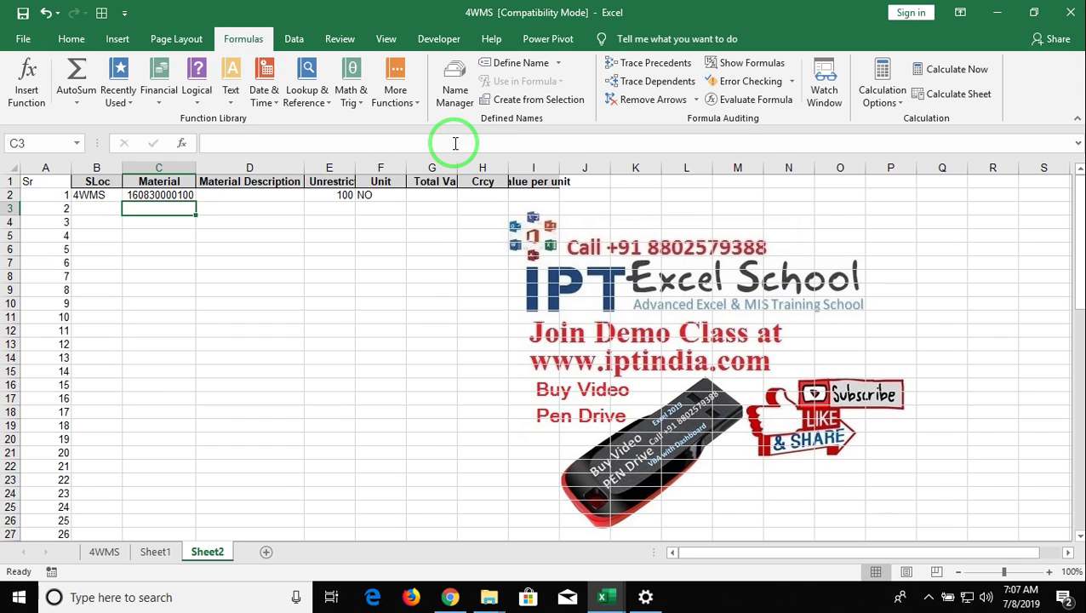
- Copy C2's lookup formula text and paste it into D2
key("Up")
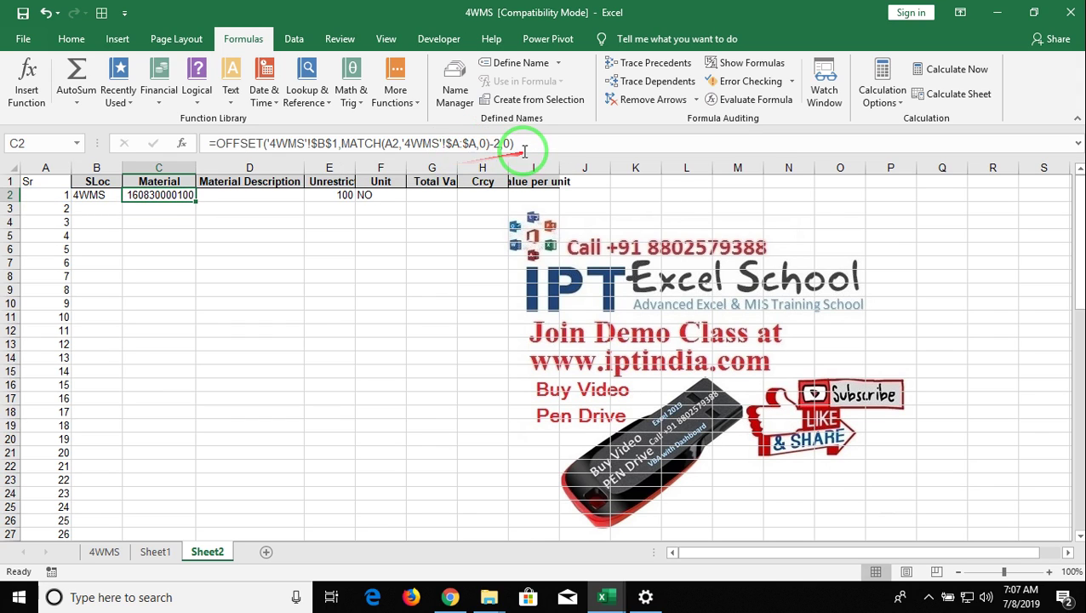
left_click_drag(513, 143, 176, 130)
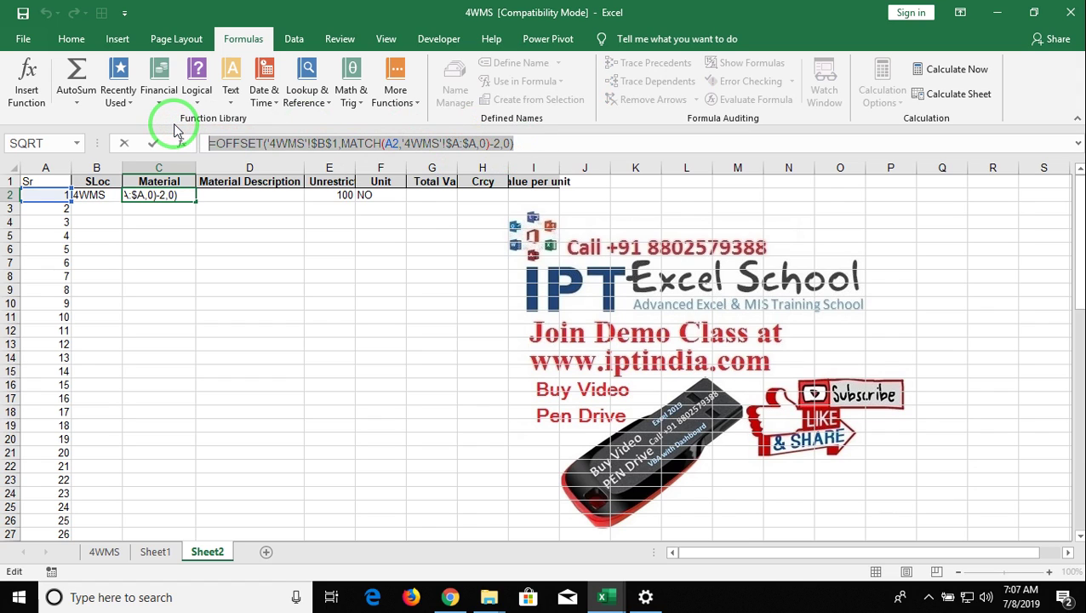
key("ctrl+c")
key("Escape")
key("Right")
key("ctrl+v")
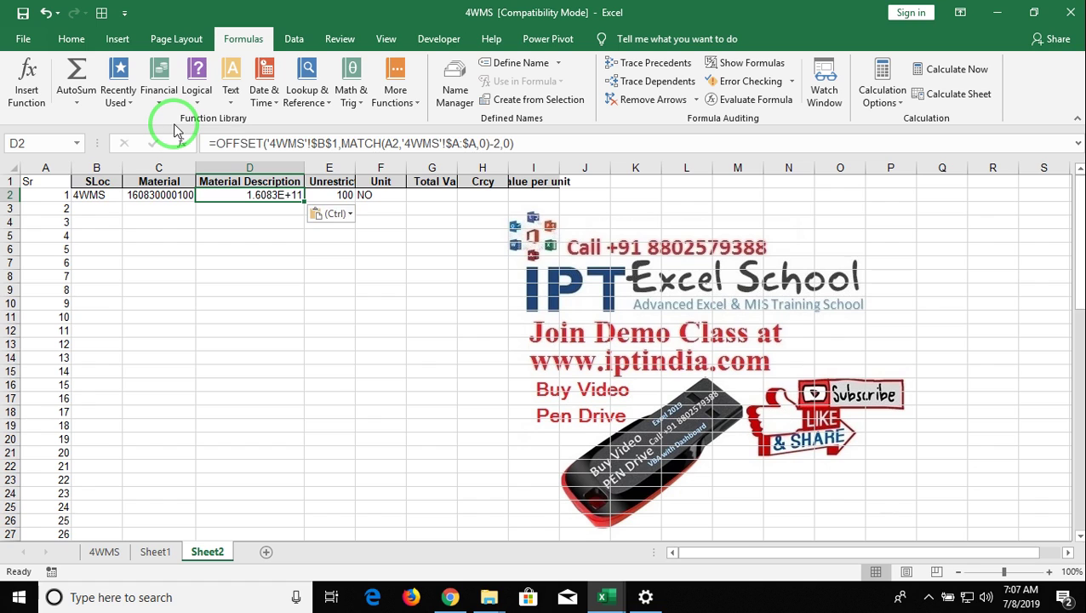
- Change D2's column offset to 3 so it returns the piston rod description
left_click(105, 552)
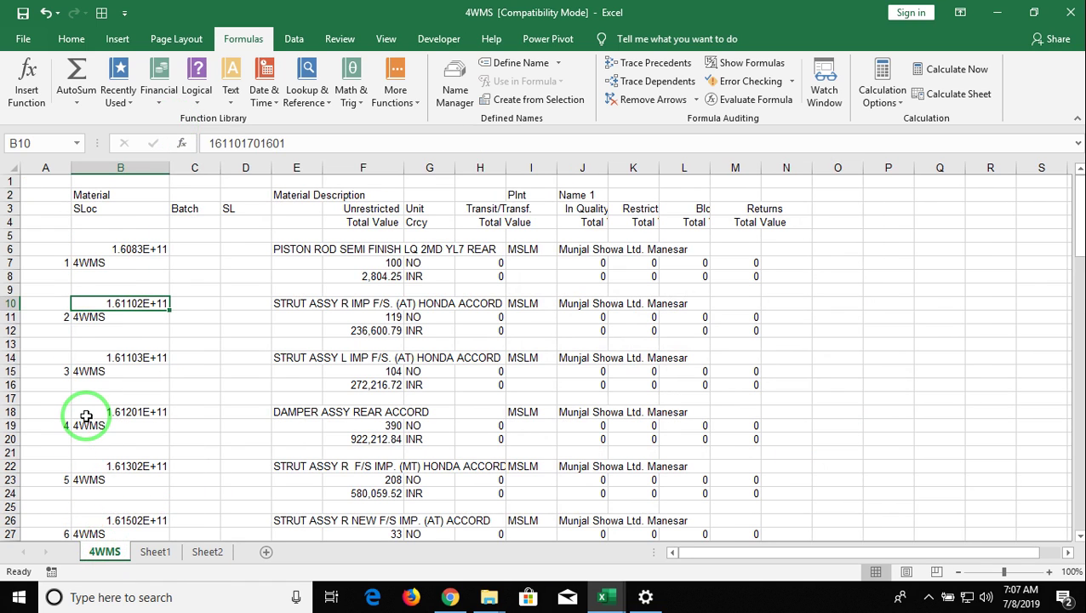
key("Right")
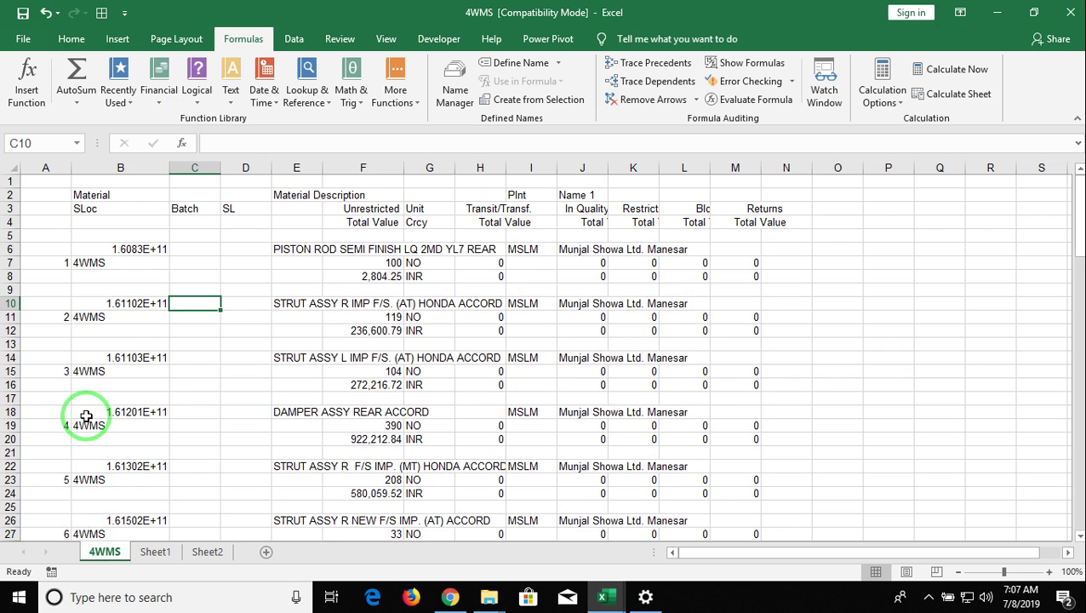
key("Right")
key("Right")
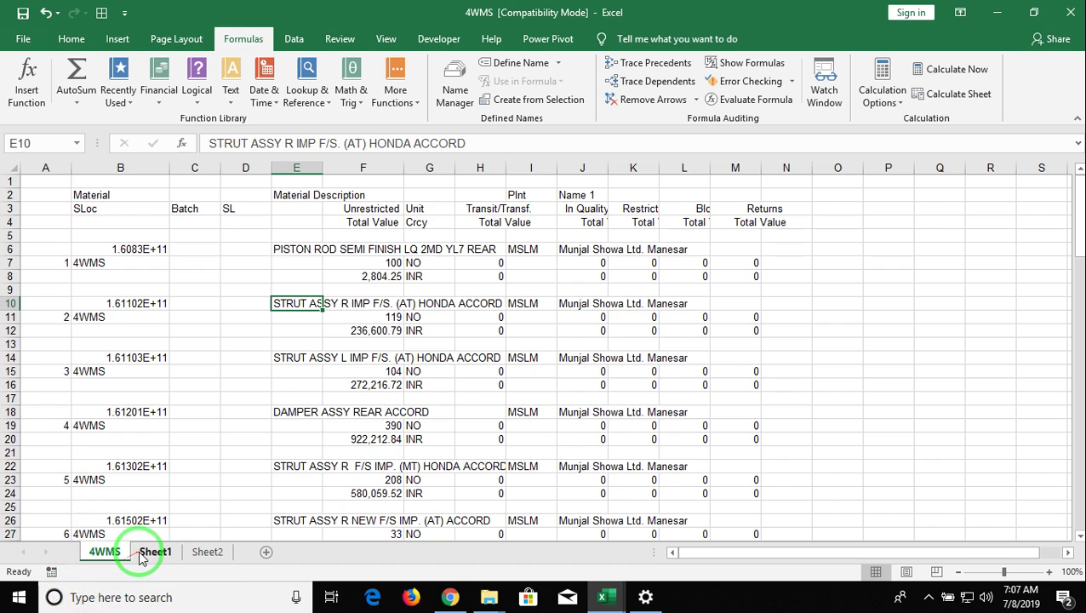
left_click(143, 552)
left_click(207, 553)
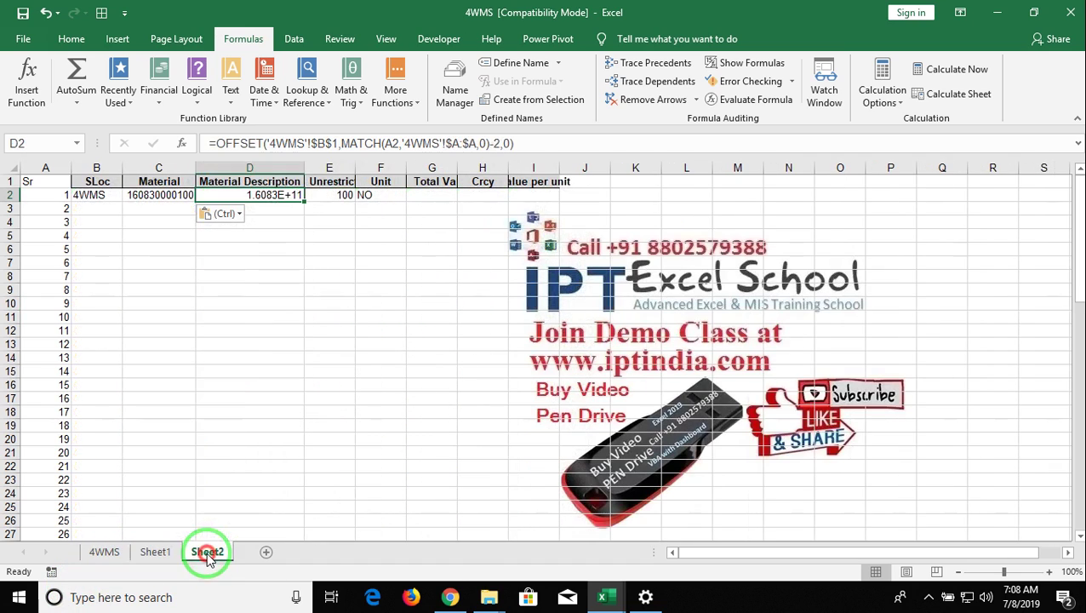
left_click(504, 142)
double_click(505, 142)
type("3")
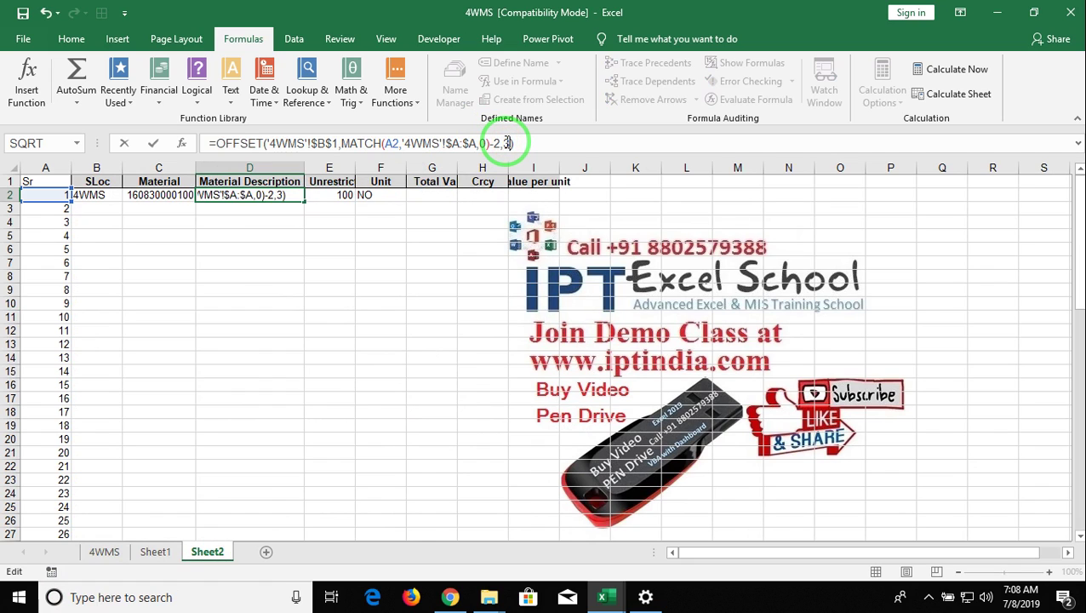
key("Return")
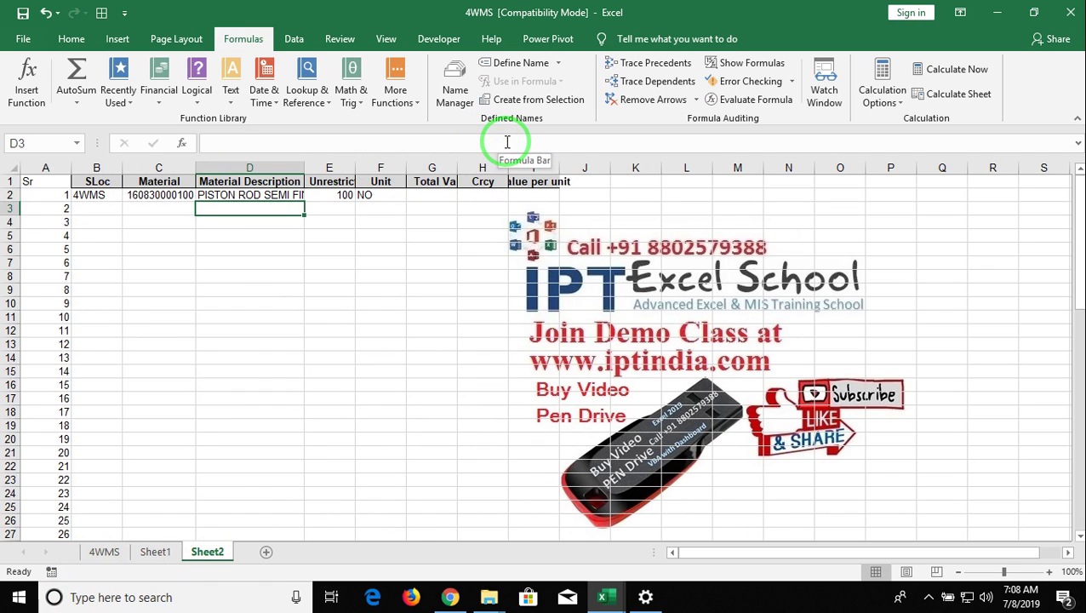
- Move to the Total Value cell G2, briefly marking G2:G6
key("Up")
key("Right")
key("Right")
key("Right")
key("Up")
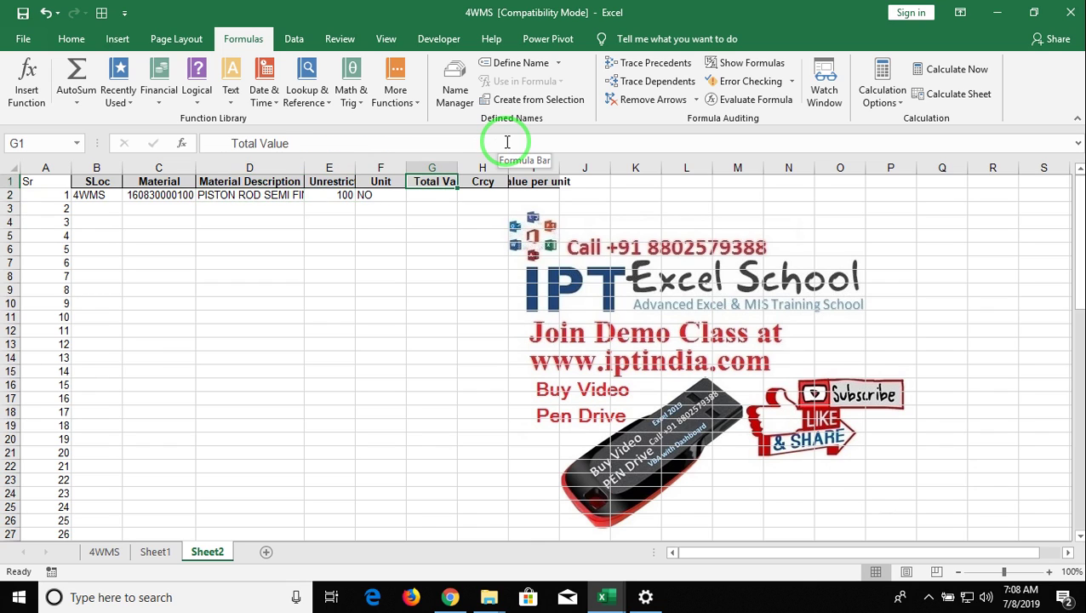
key("Down")
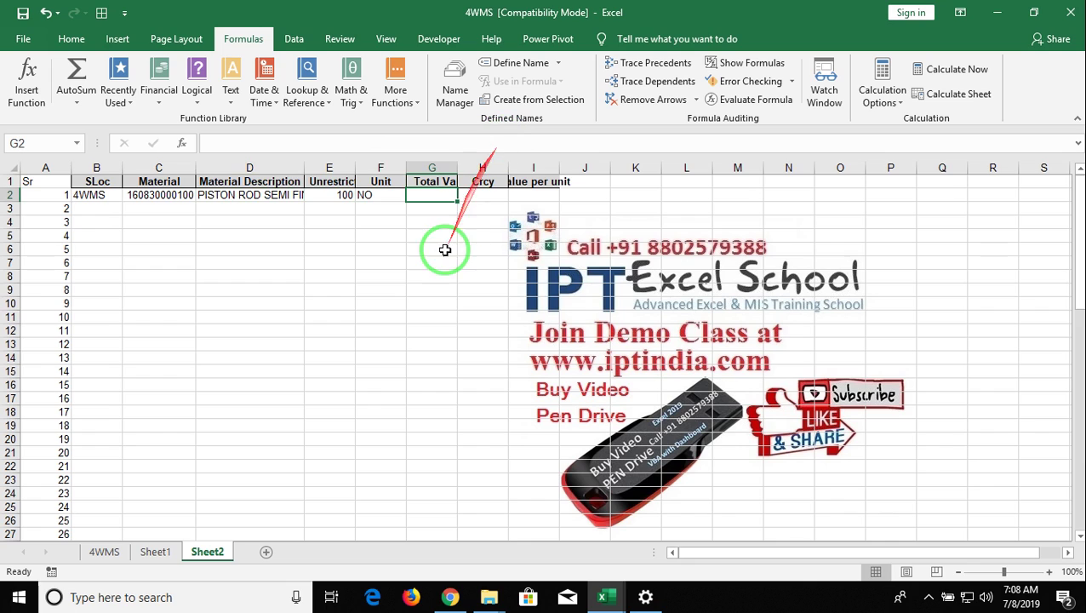
left_click_drag(436, 248, 438, 193)
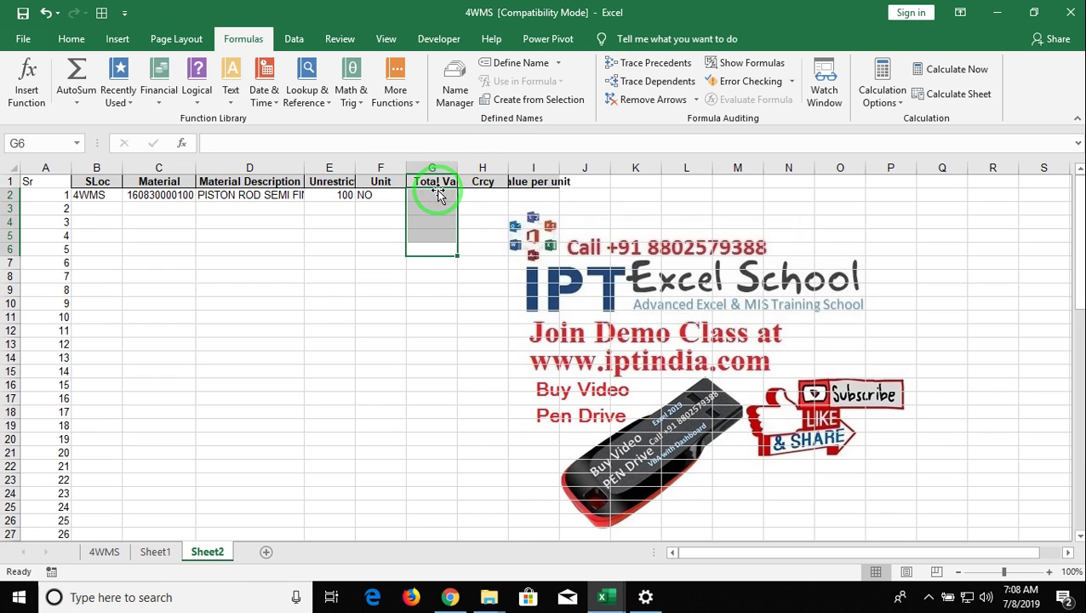
left_click(437, 196)
key("Return")
- Paste the OFFSET lookup formula into Total Value cell G2
left_click(437, 195)
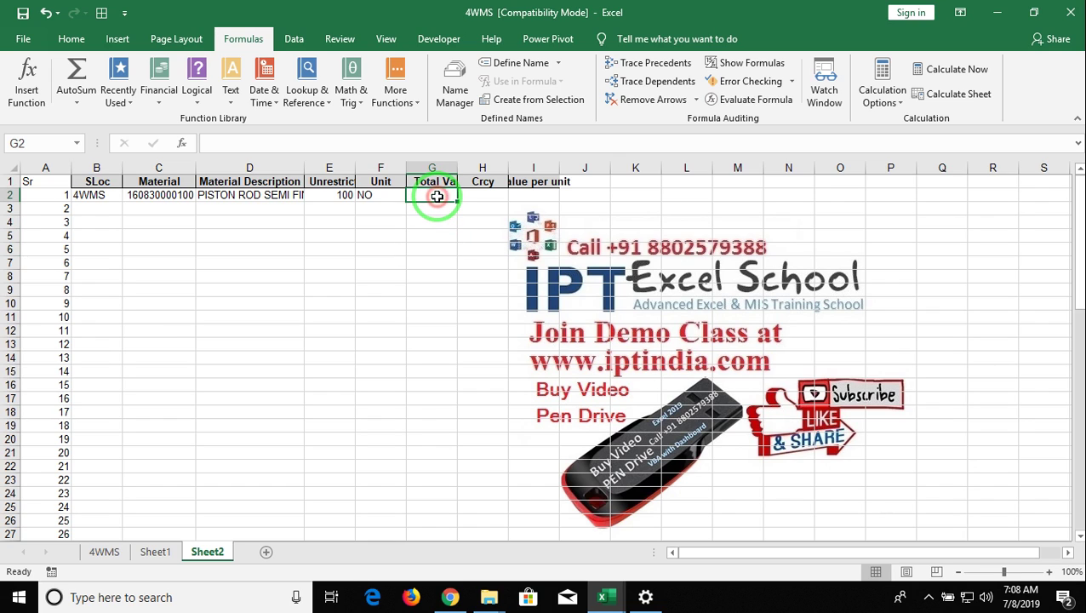
type("v")
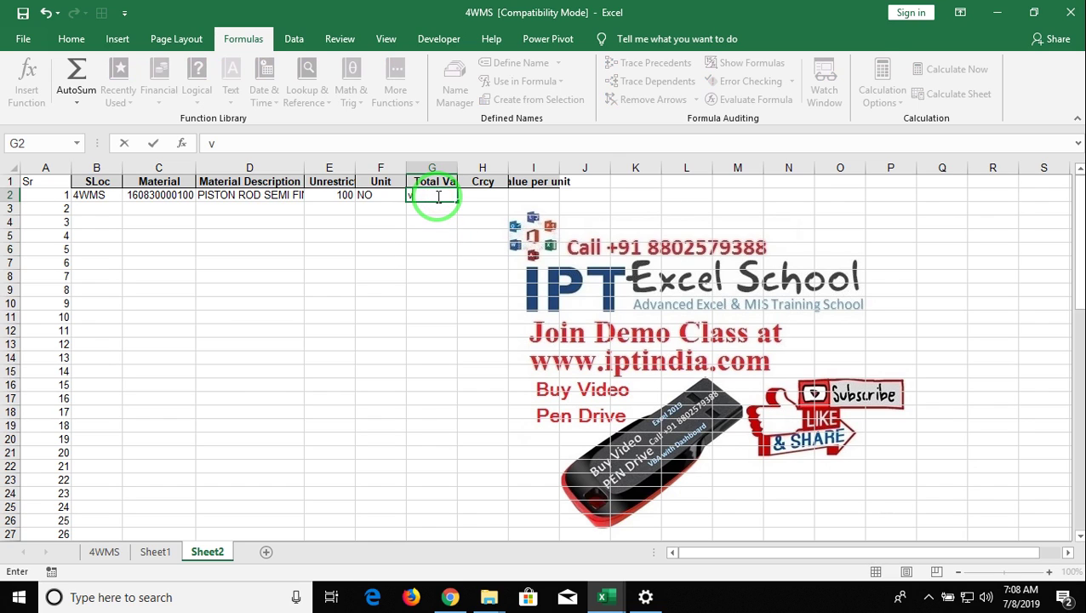
key("BackSpace")
key("ctrl+v")
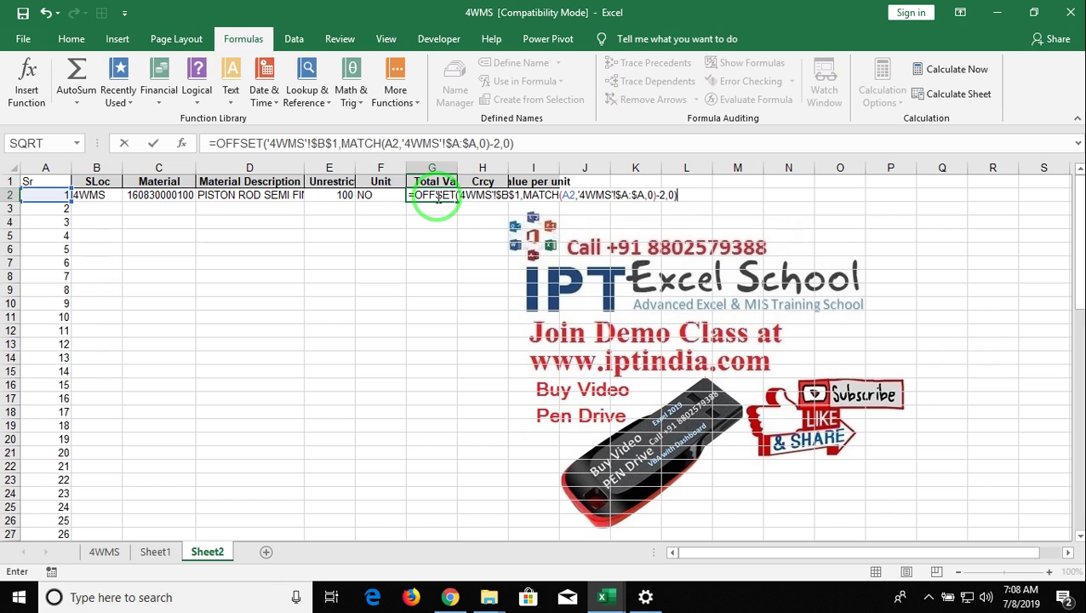
key("Return")
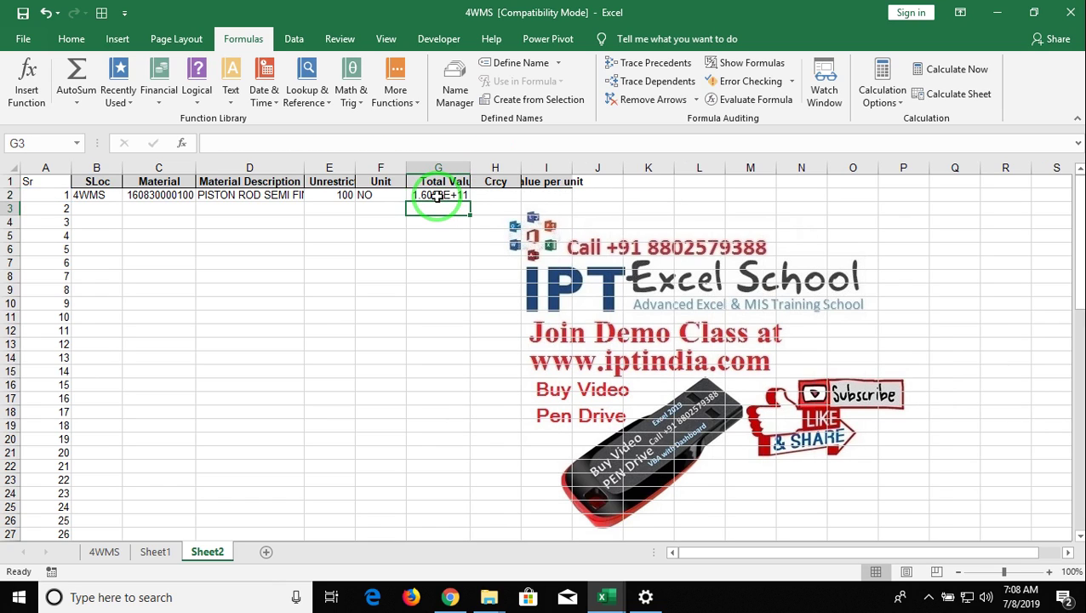
left_click(436, 196)
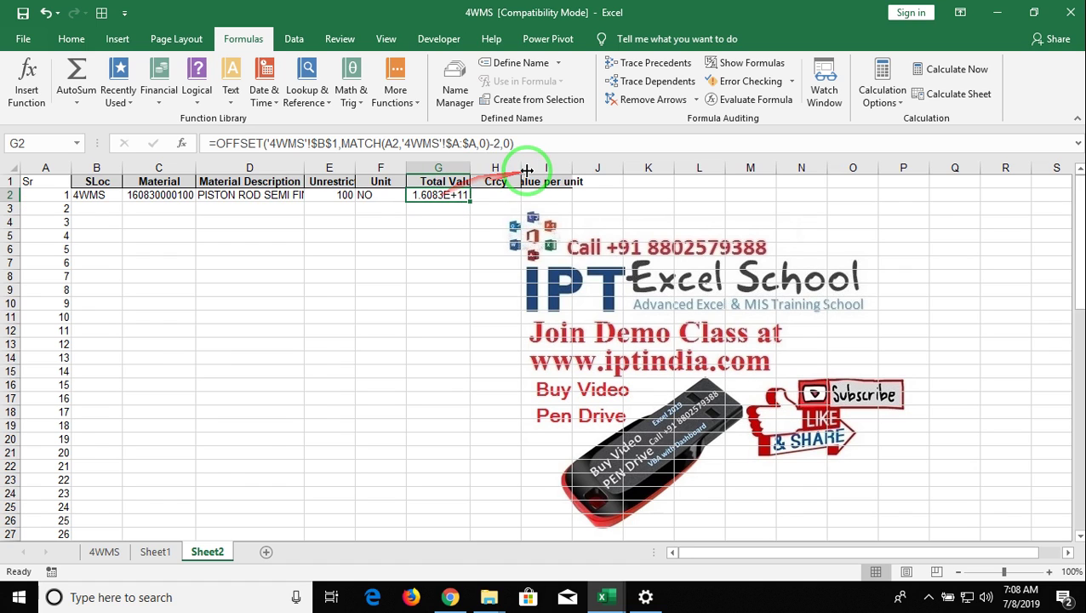
- Find the total value column on 4WMS and change G2's row offset from 2 to 1
left_click(111, 553)
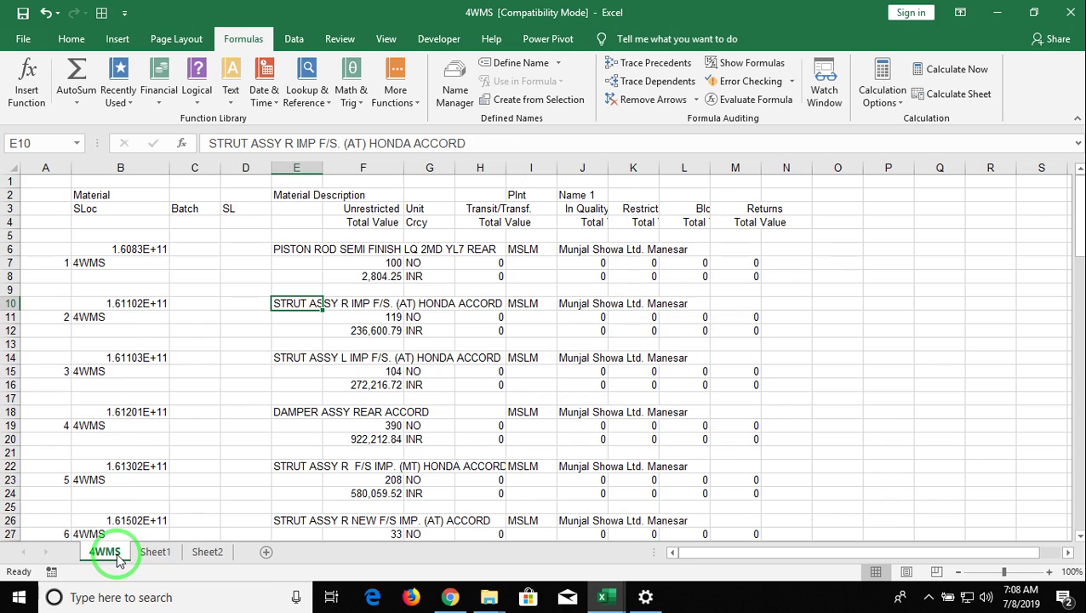
key("Left")
key("Left")
key("Left")
key("Right")
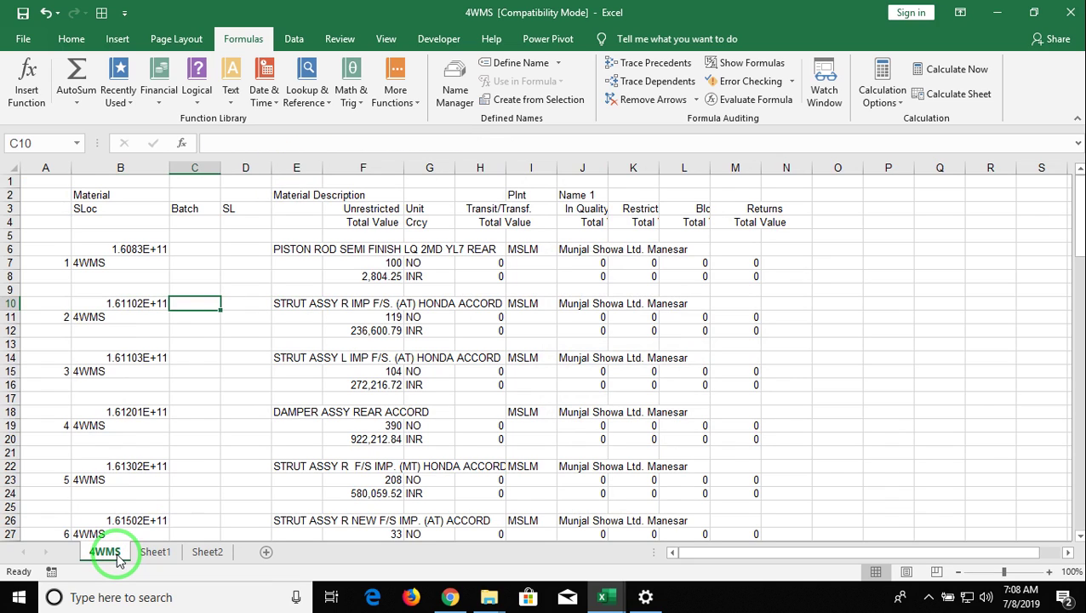
key("Right")
key("Right")
key("Right")
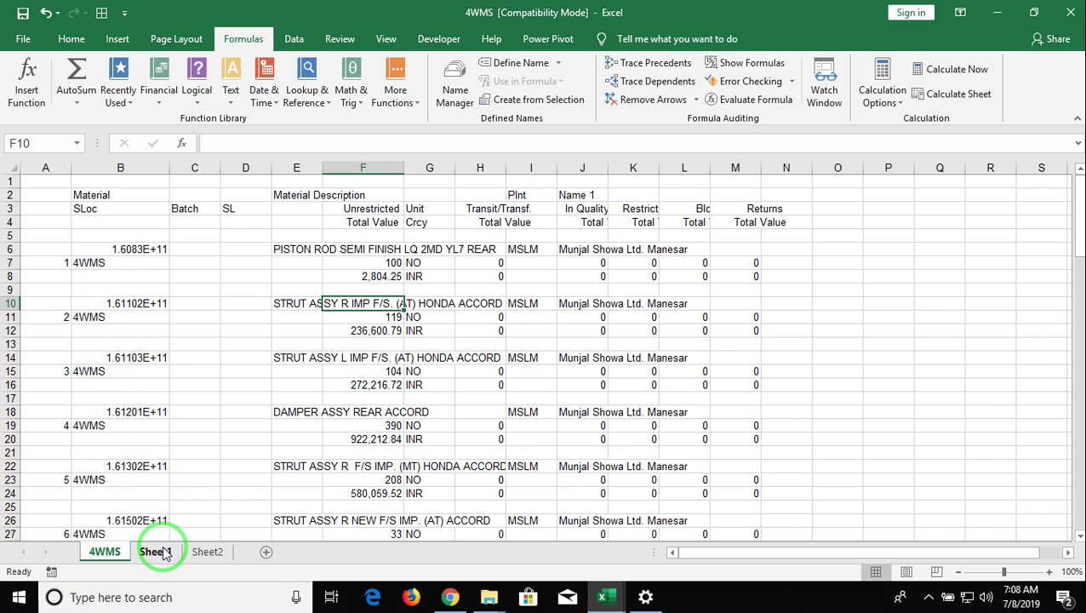
left_click(197, 551)
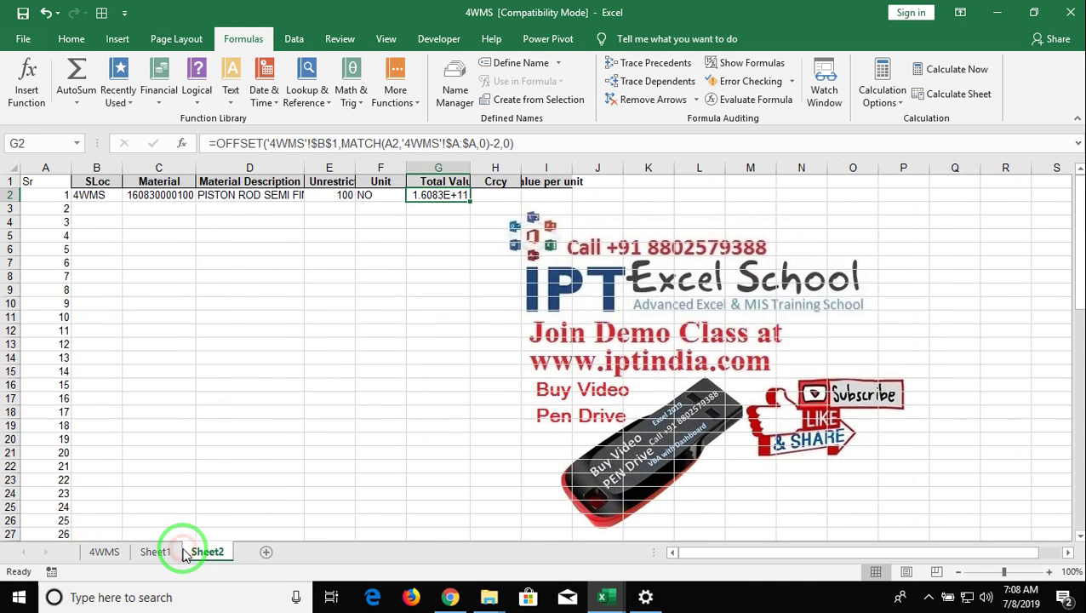
left_click(502, 147)
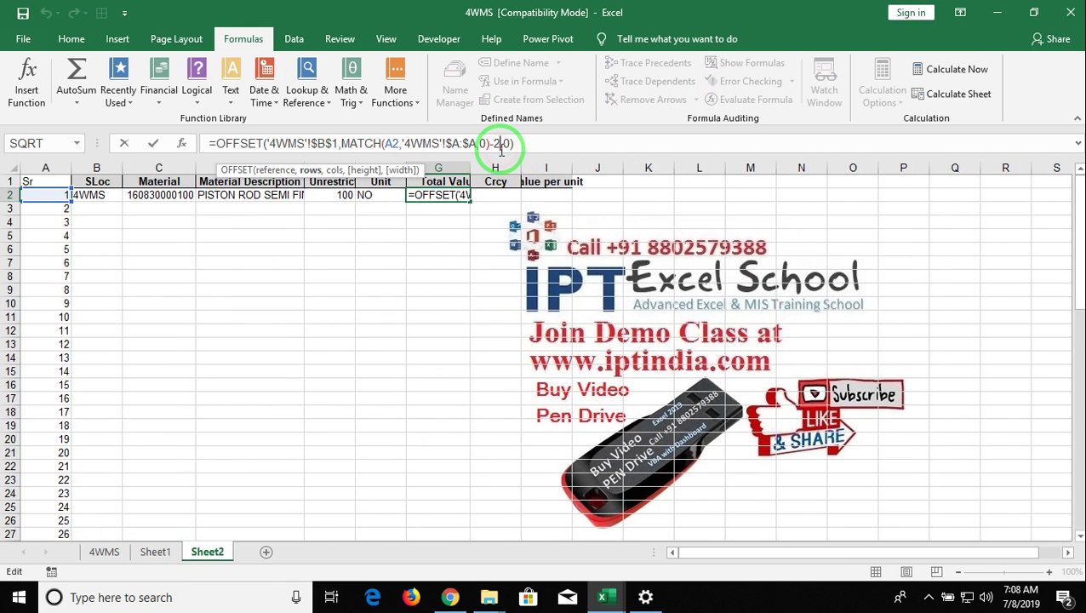
key("BackSpace")
type("1")
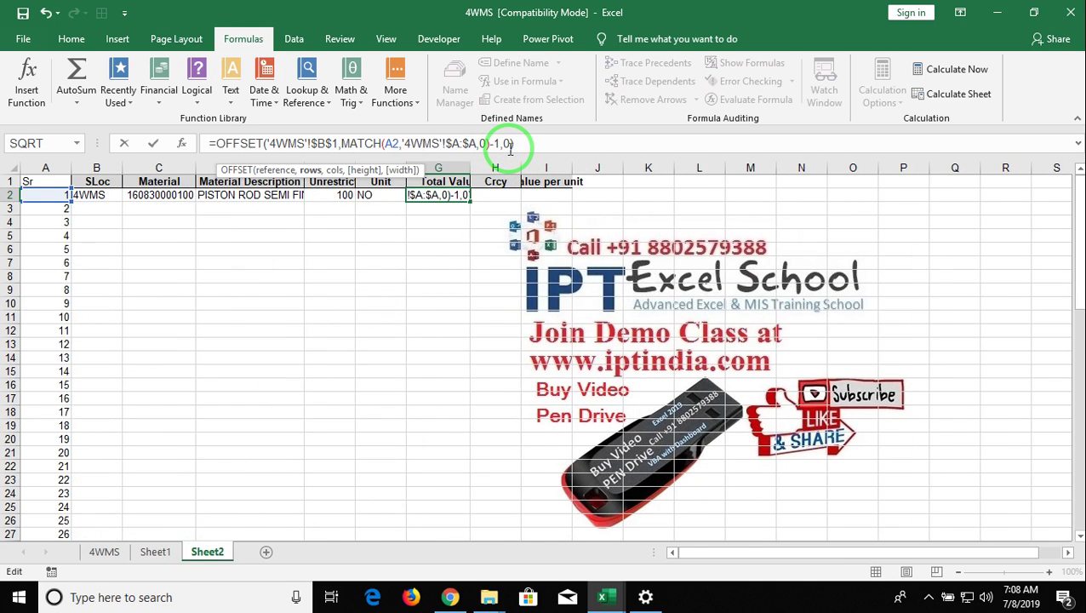
double_click(508, 145)
type("4")
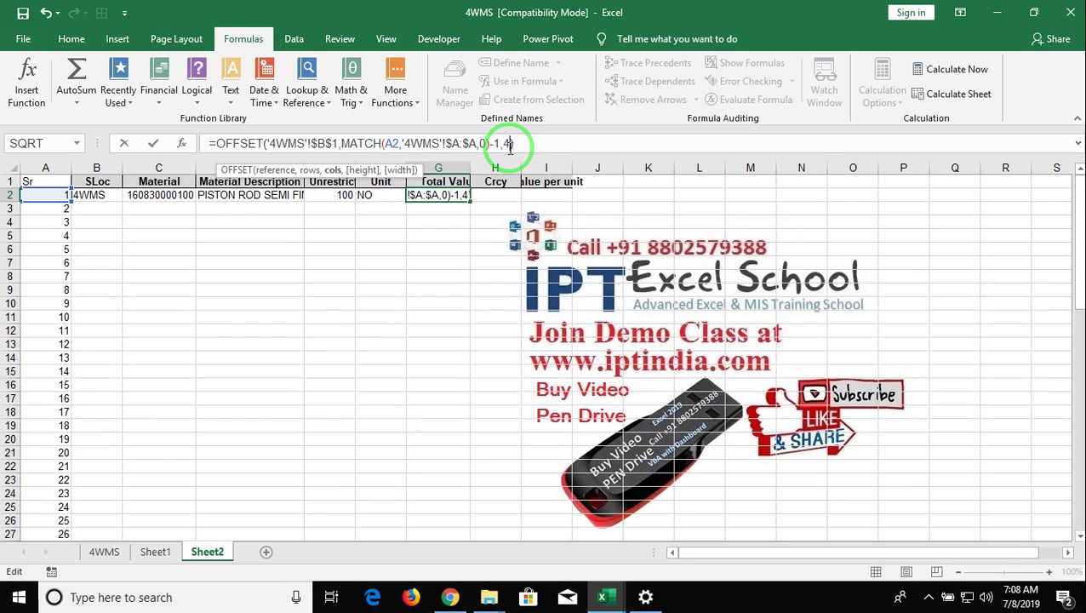
key("Return")
- Remove the -1 row adjustment from G2 so it returns 2804.25
key("Up")
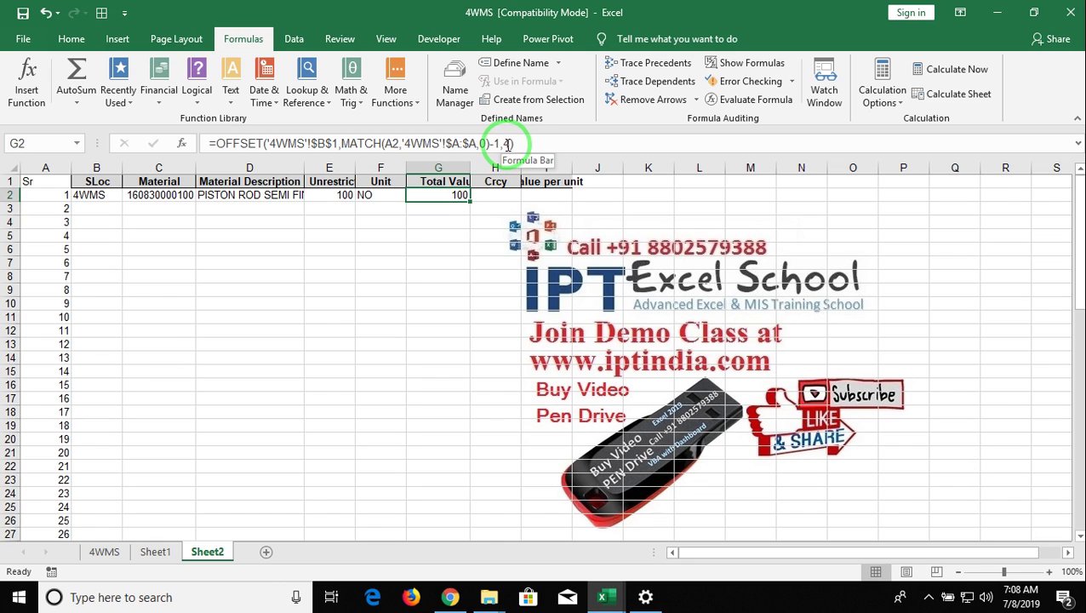
left_click(499, 144)
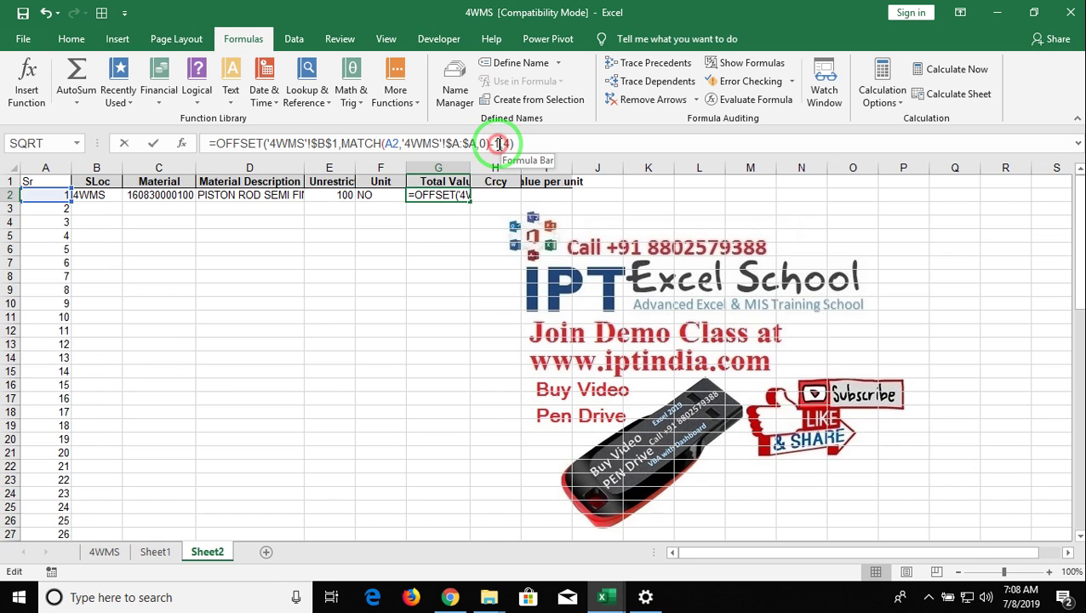
key("BackSpace")
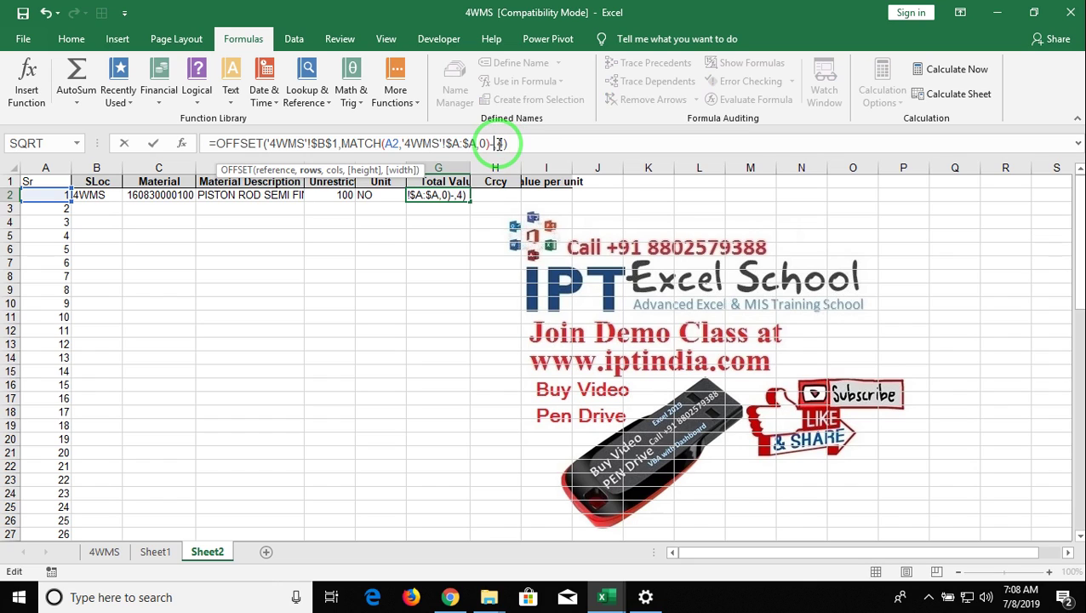
key("BackSpace")
key("Return")
key("Up")
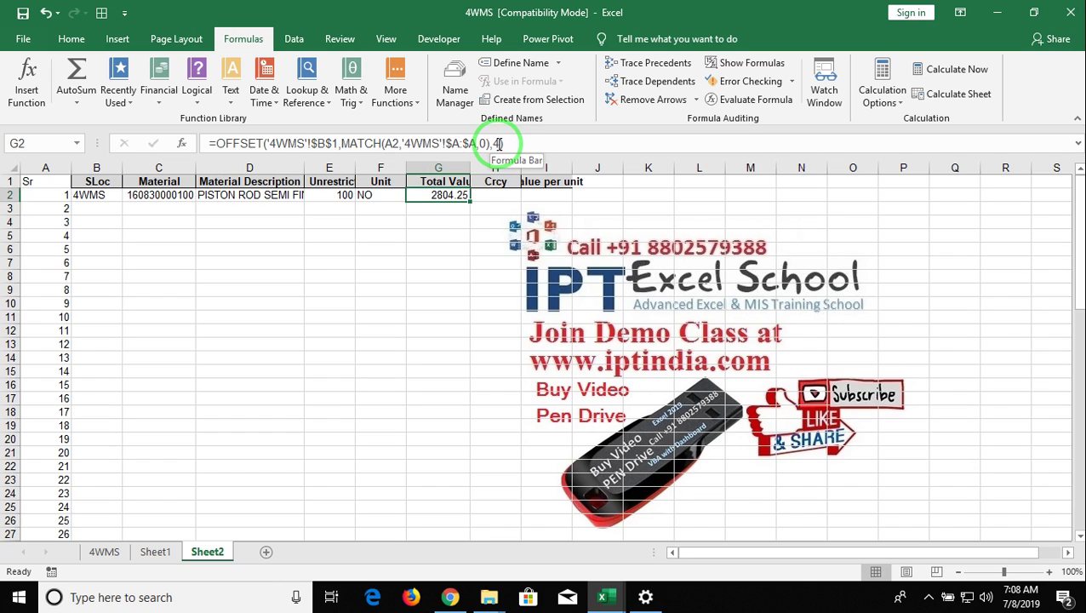
- Verify G2's 2804.25 against the total value in the 4WMS source report
left_click(165, 552)
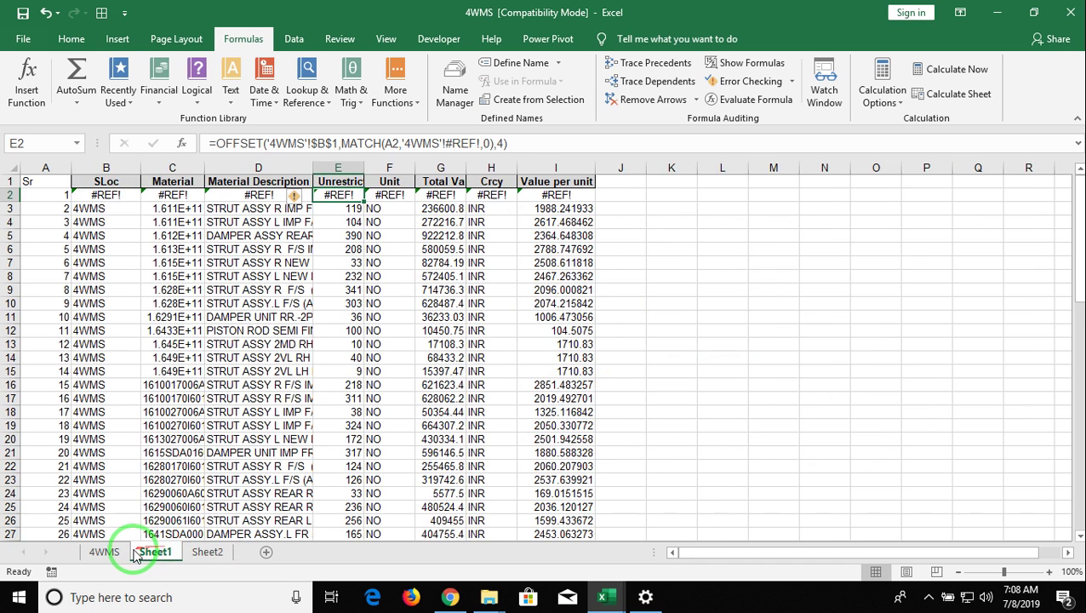
left_click(104, 552)
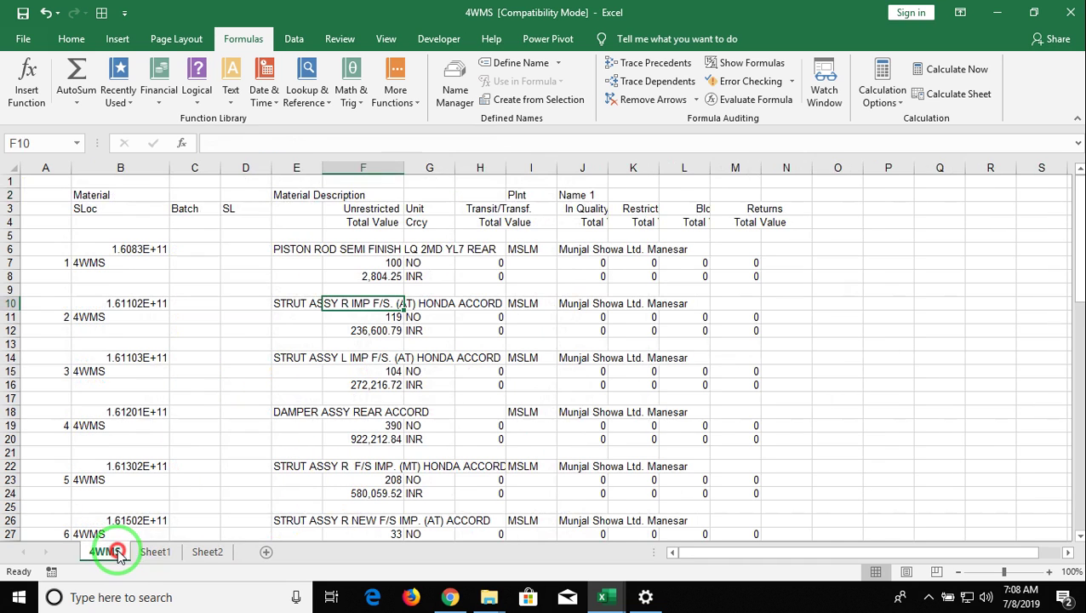
left_click(364, 330)
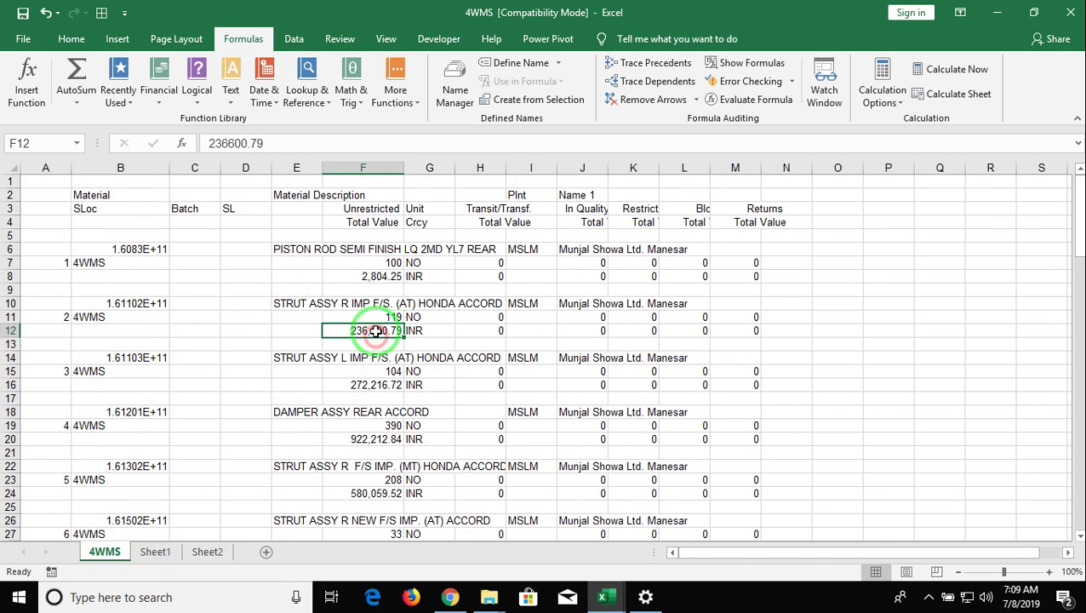
left_click(204, 552)
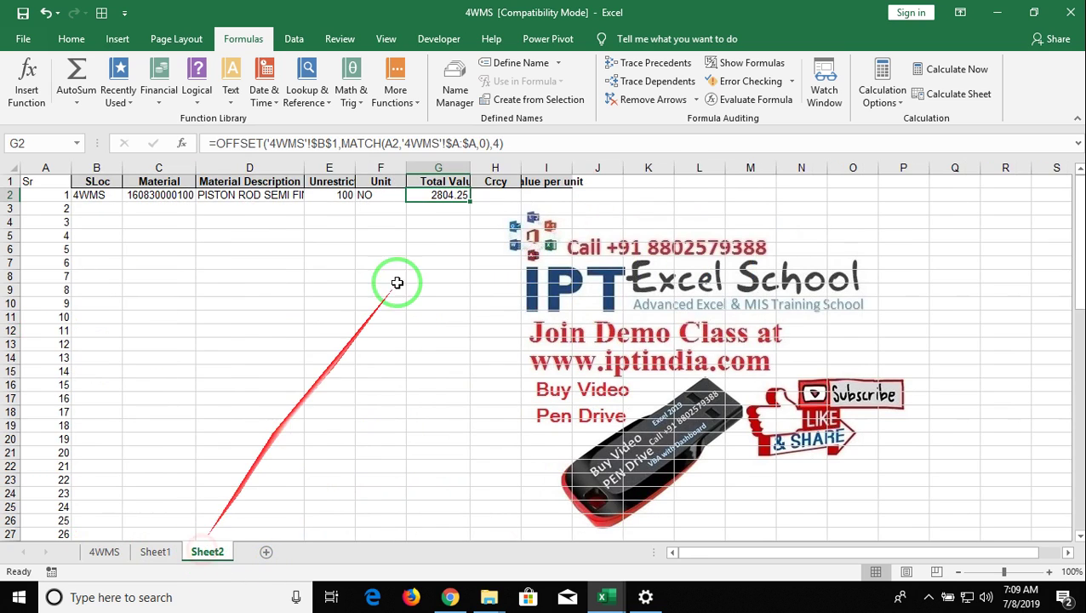
left_click(503, 200)
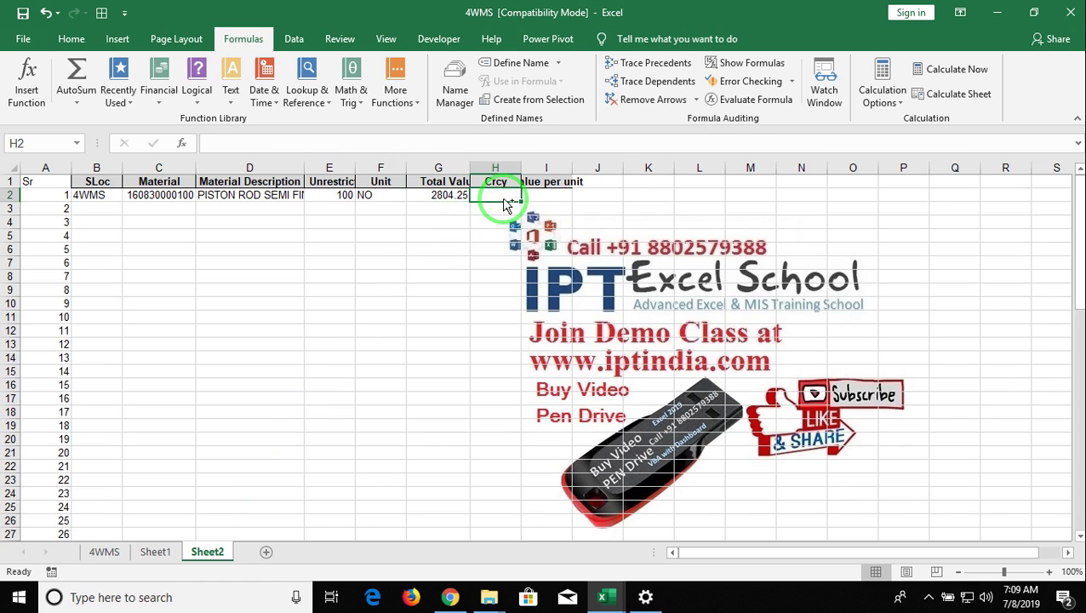
- Fill Crcy cell H2 with the OFFSET lookup at column offset 0, returning INR
type("=OFFSET('4WMS'!$B$1,MATCH(A2,'4WMS'!$A:$A,0)-2,0)")
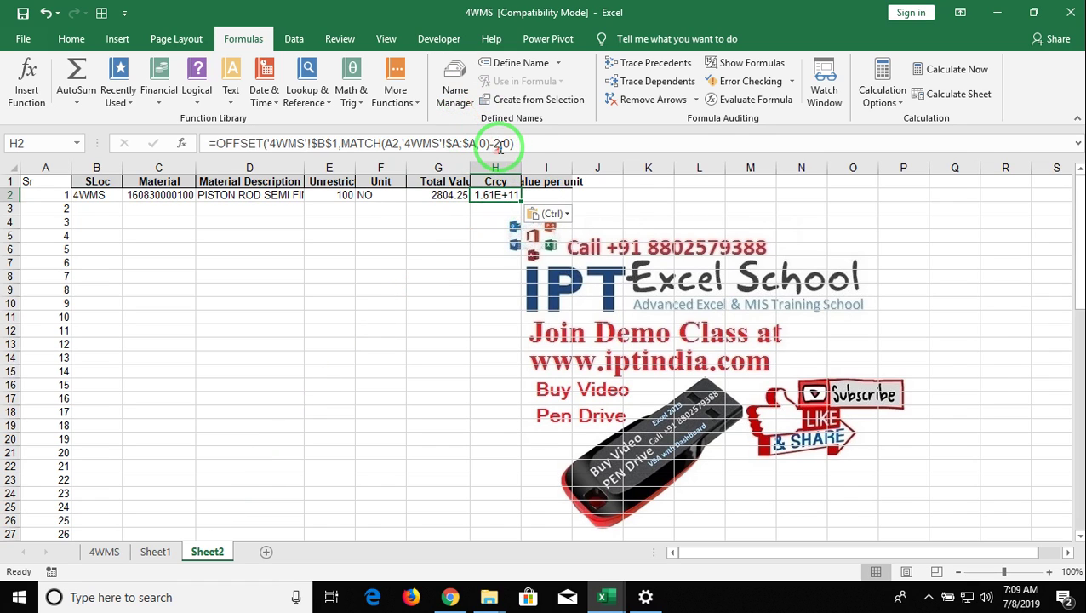
left_click(499, 143)
key("BackSpace")
key("BackSpace")
type(",")
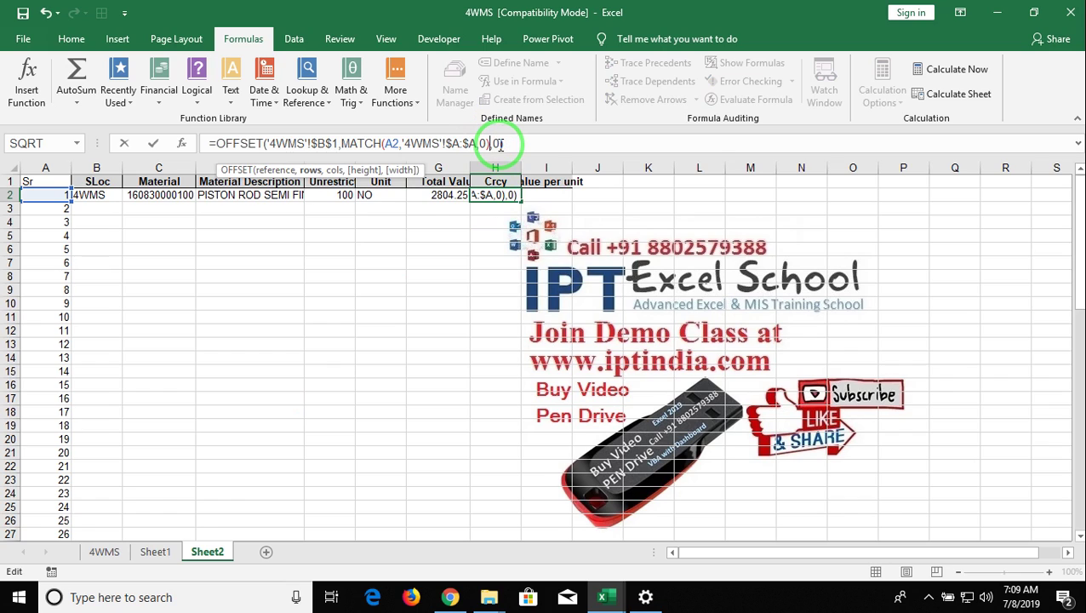
double_click(496, 144)
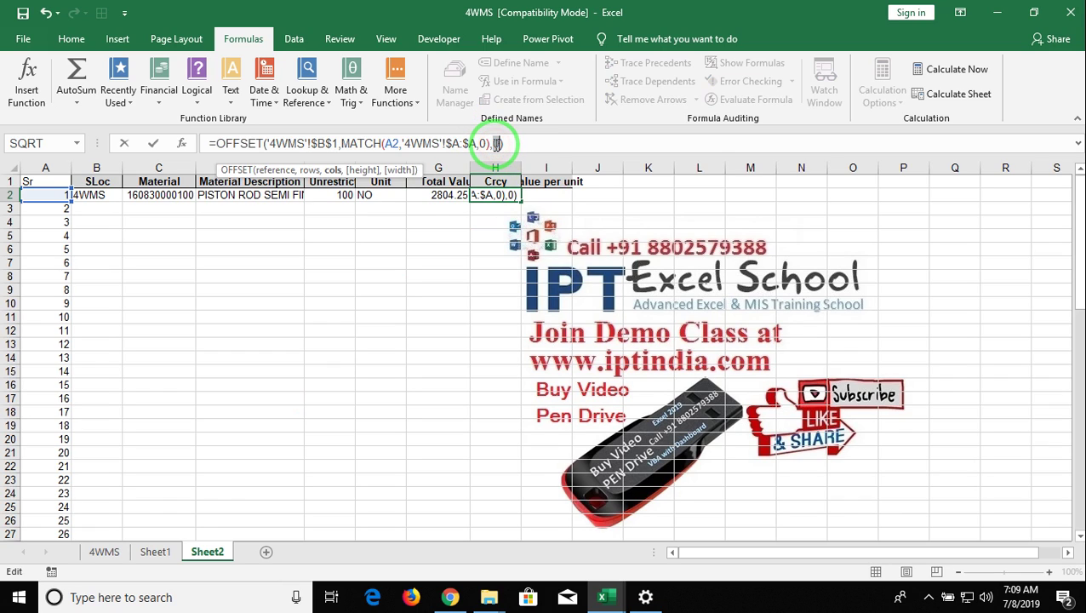
type("5")
key("Return")
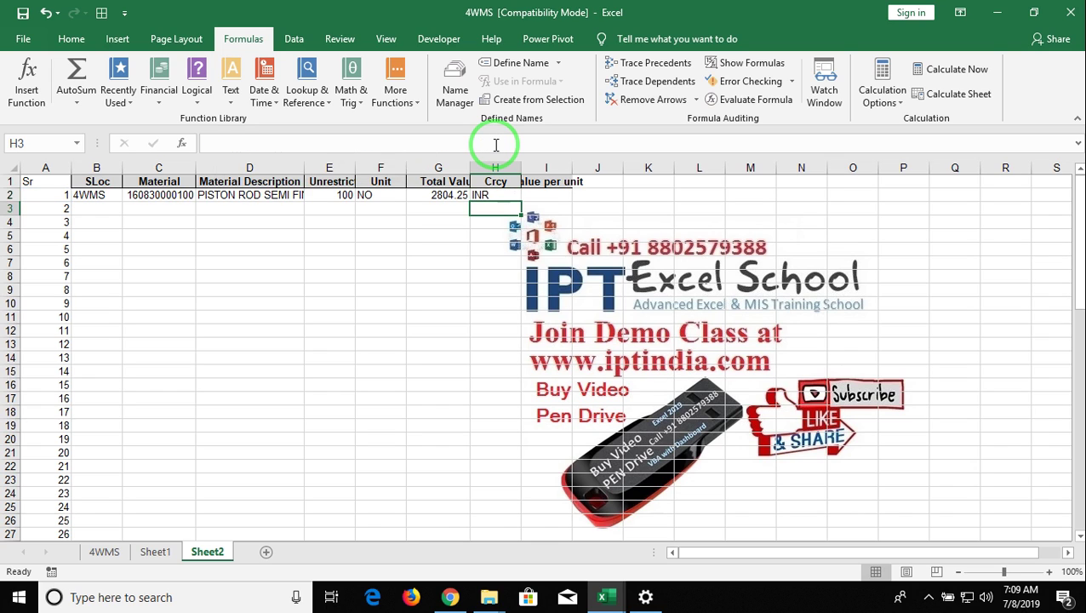
key("Up")
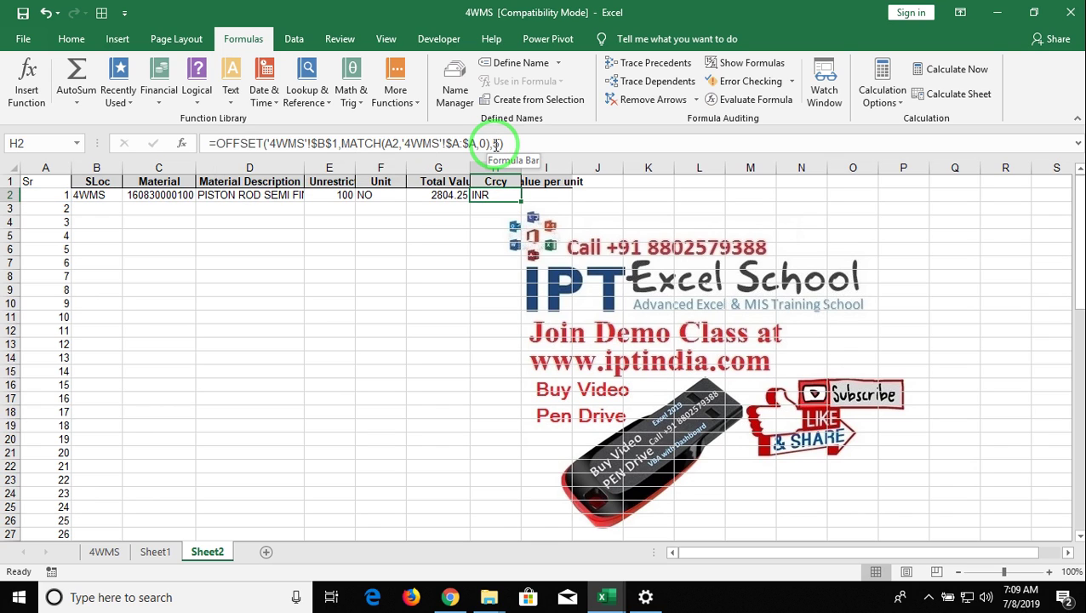
- Enter =G2/E2 in Value per unit cell I2, giving 28.0425
key("Right")
type("=")
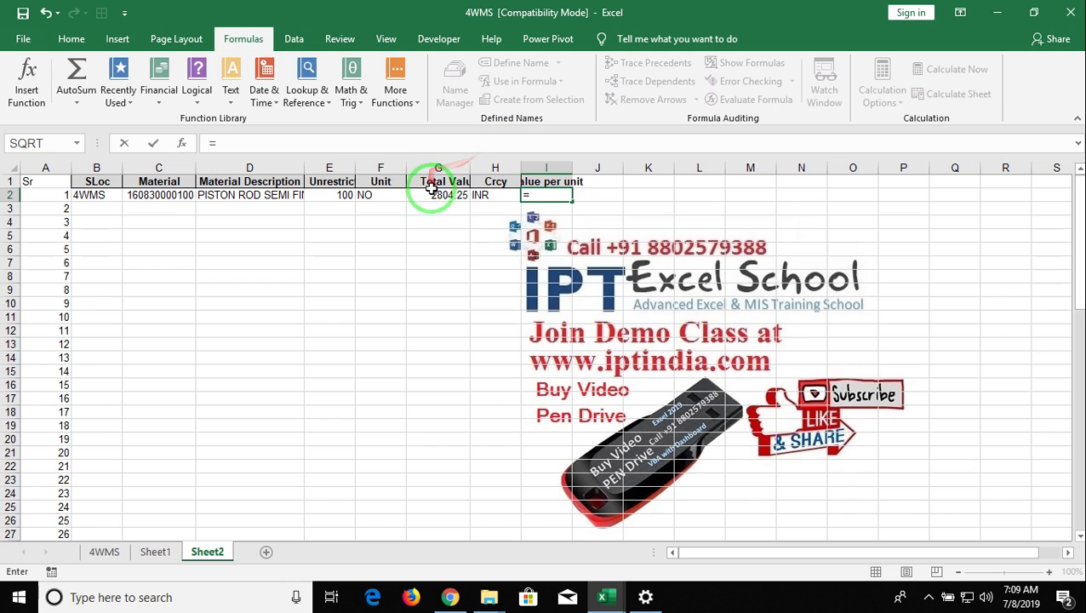
left_click(432, 195)
type("/")
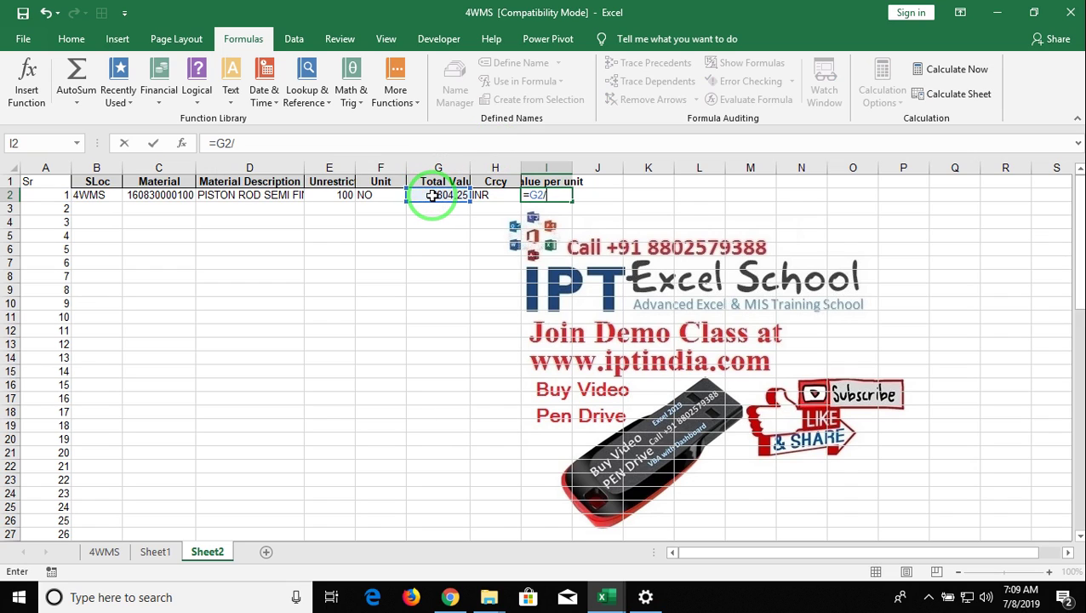
left_click(331, 194)
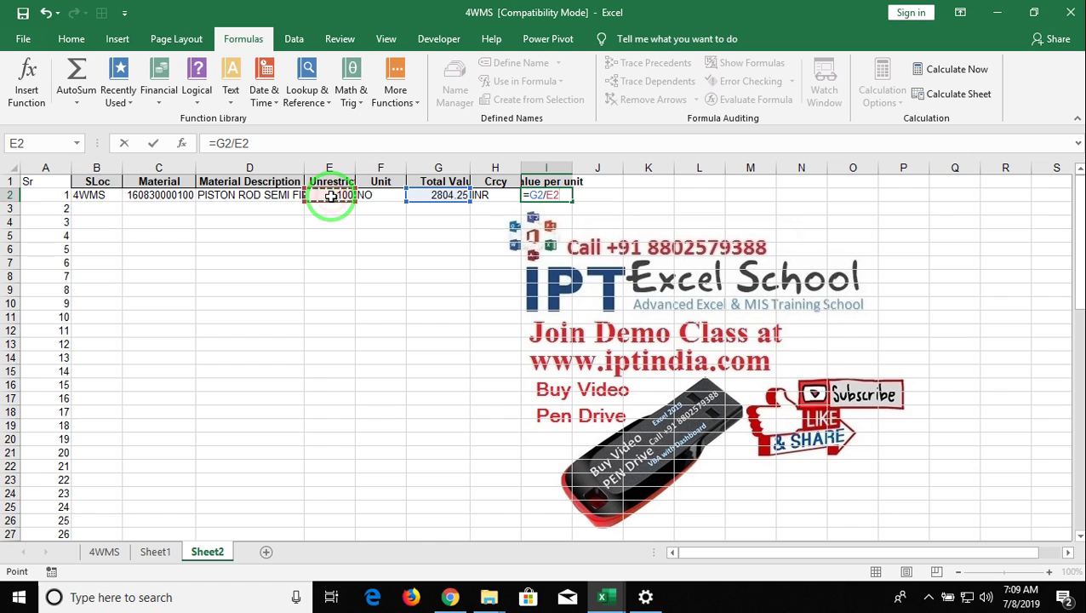
key("Return")
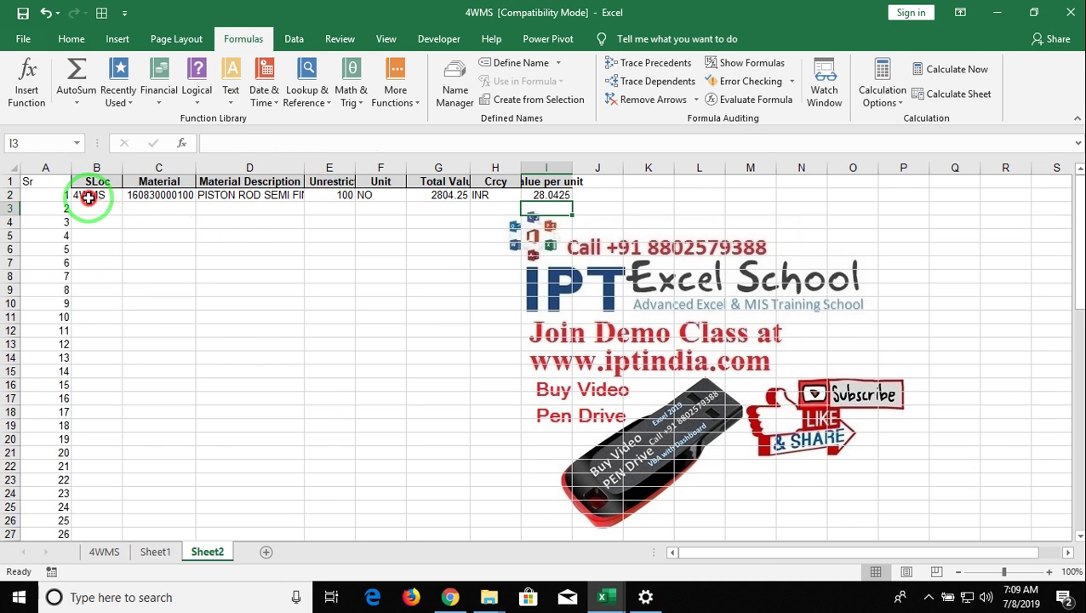
- Fill the B2:I2 formulas down all data rows and compare D15 with 4WMS
mouse_move(89, 195)
left_mouse_down()
mouse_move(464, 228)
mouse_move(573, 200)
left_mouse_up()
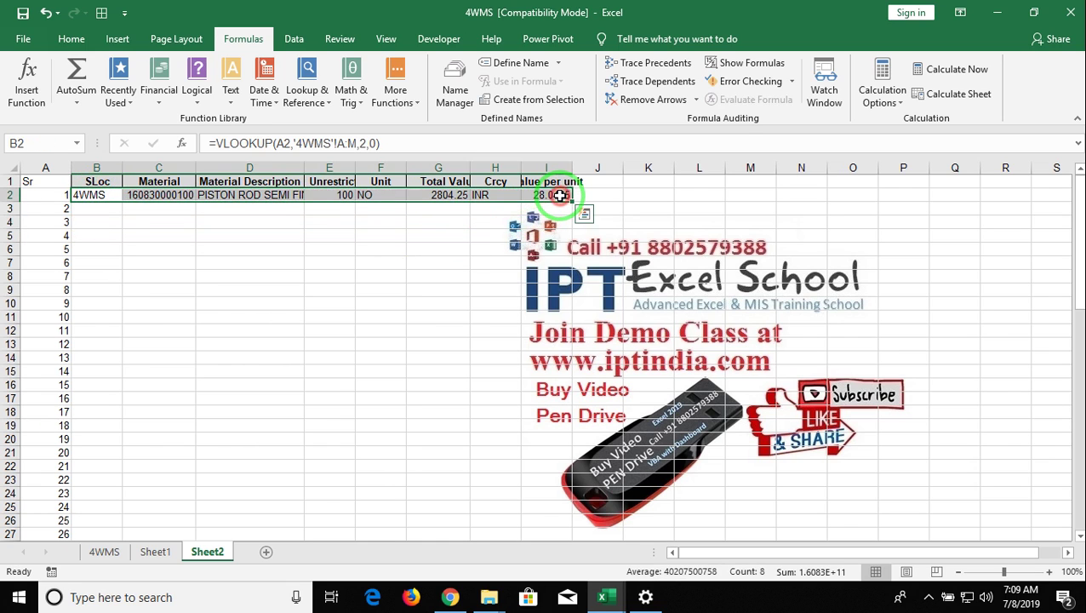
double_click(573, 200)
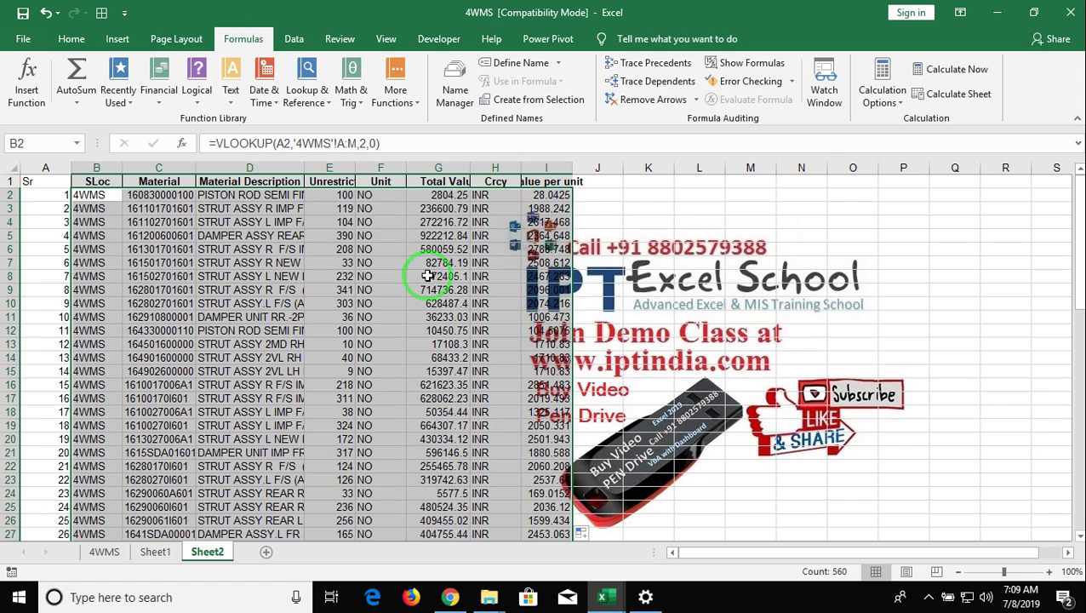
left_click(281, 372)
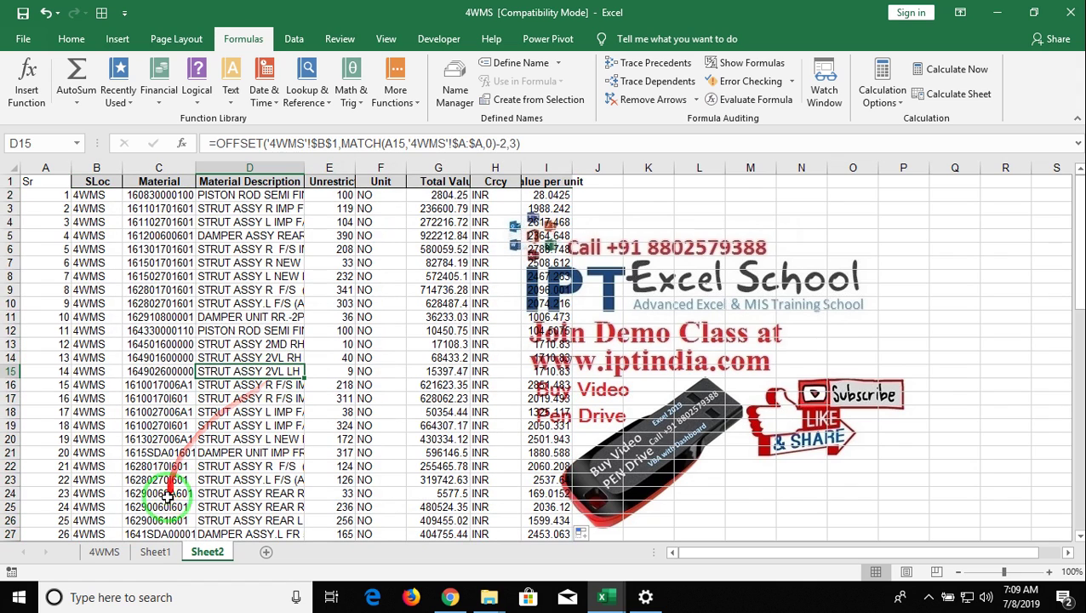
left_click(121, 553)
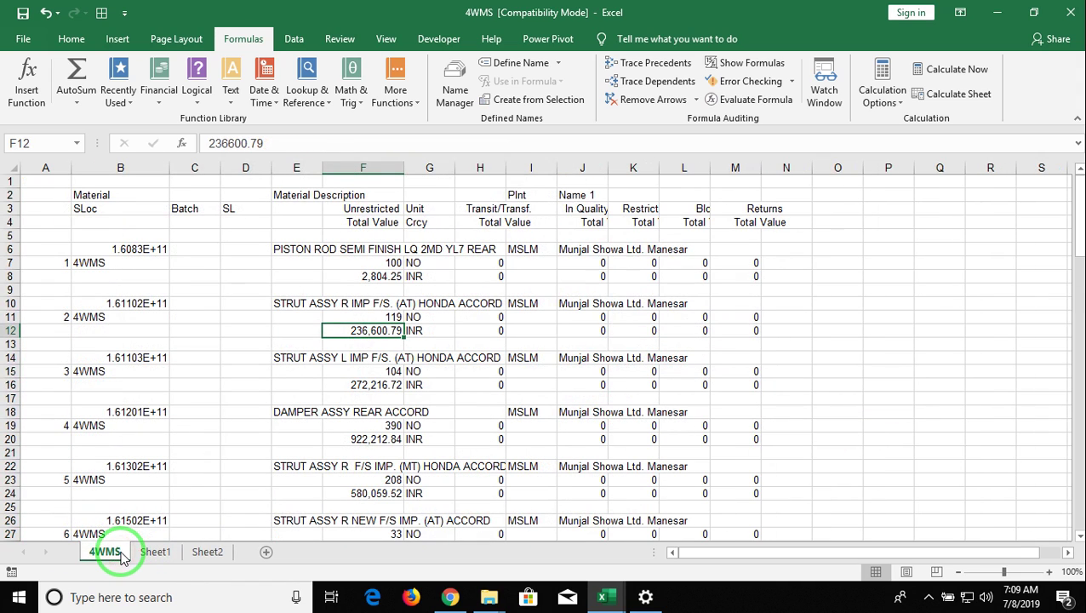
left_click(205, 553)
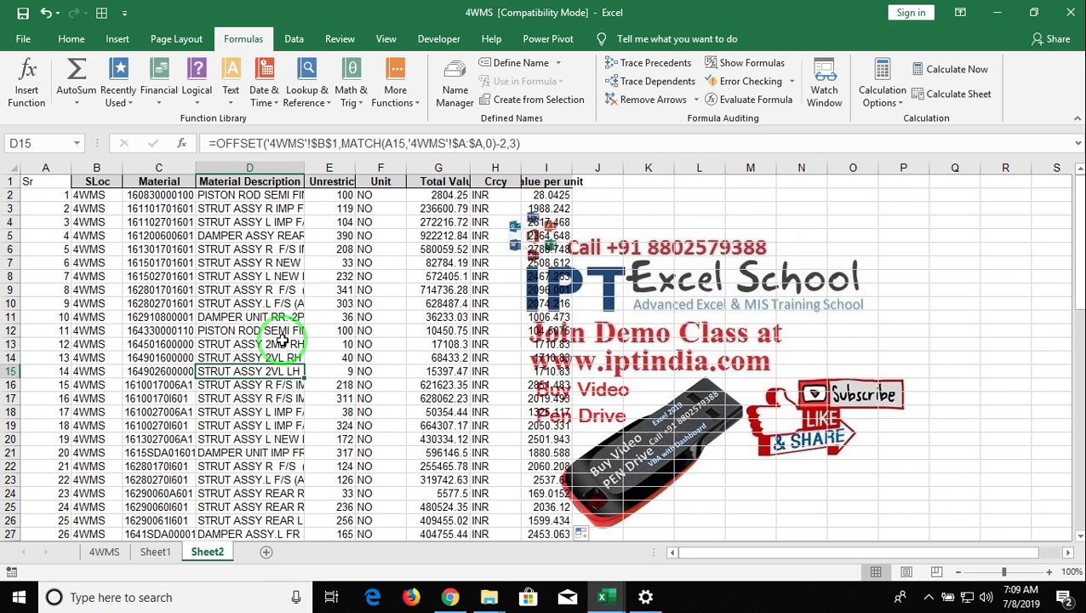
- Check D4's description formula, then minimize both the 4WMS and Data workbook windows
left_click(281, 221)
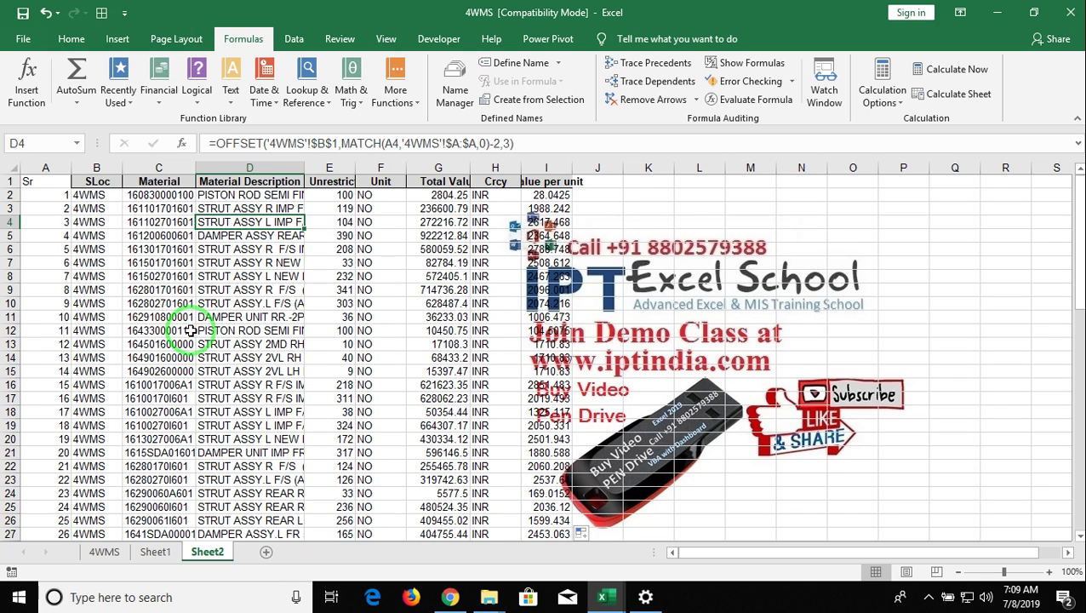
left_click(993, 15)
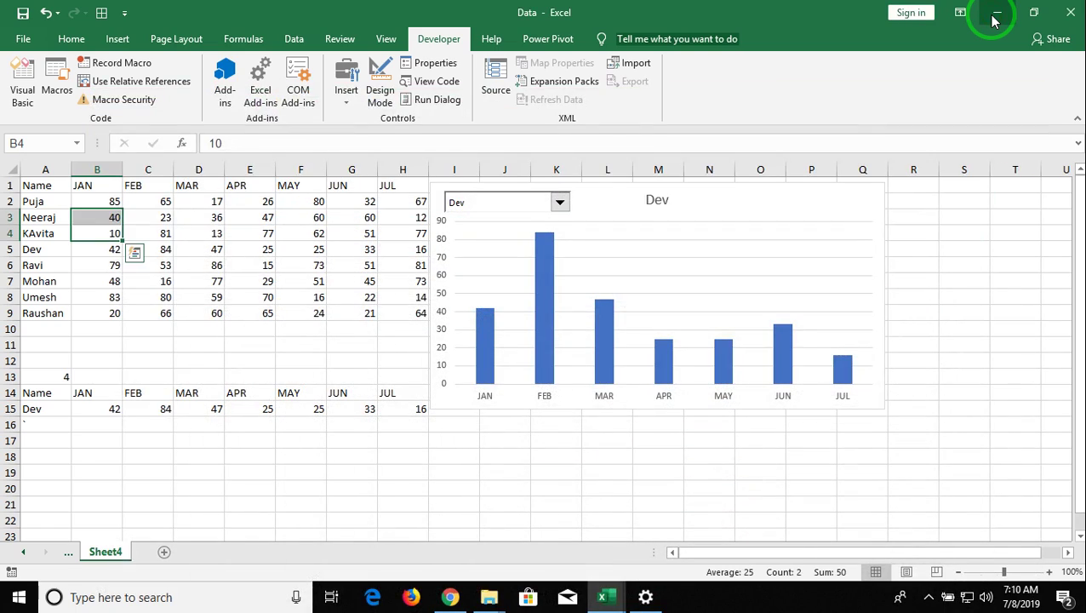
left_click(993, 16)
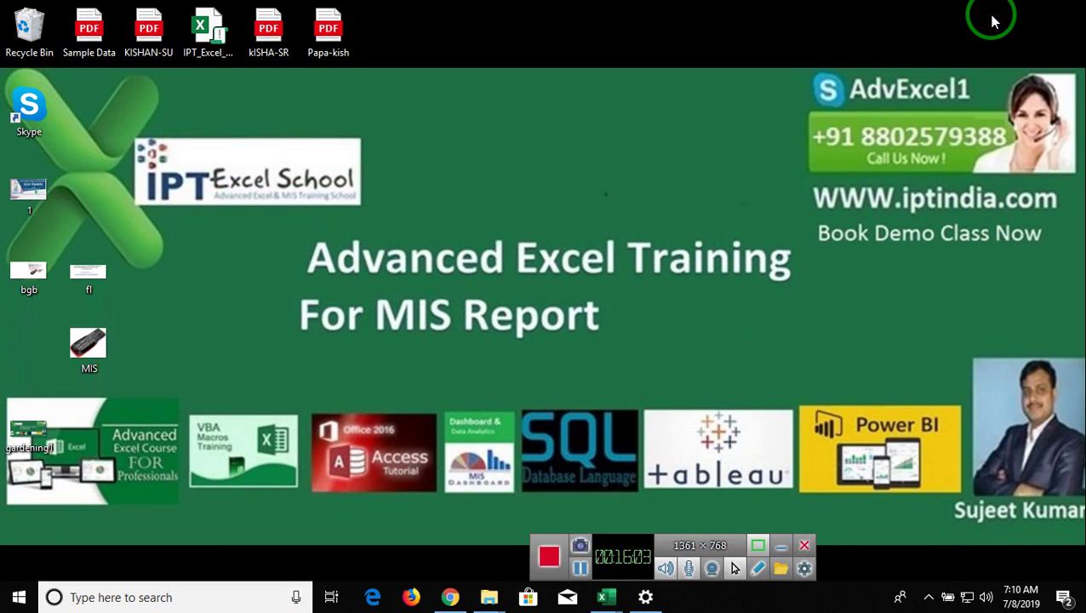